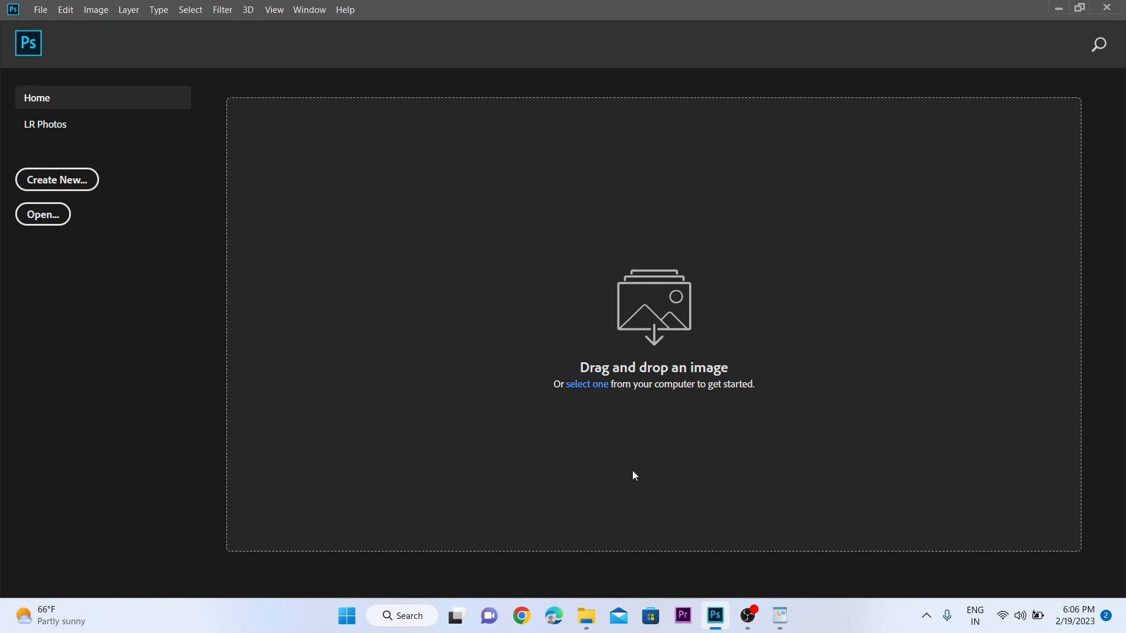
- Start a new document measured in millimetres, sized 88 × 55 mm
{"action": "left_click", "coordinate": [58, 175]}
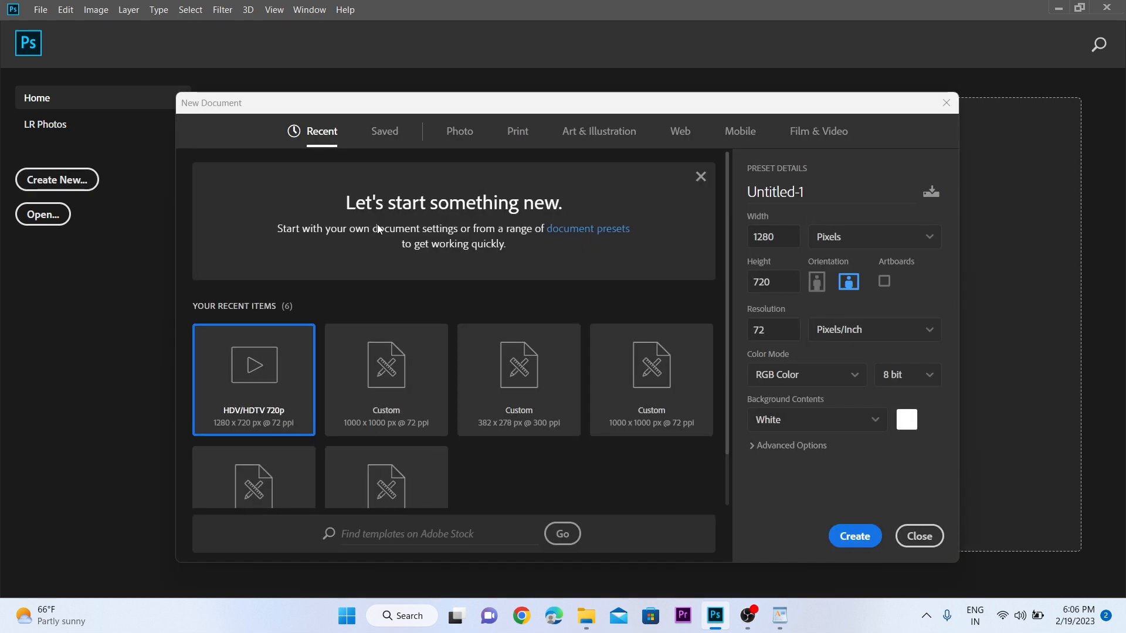
{"action": "left_click", "coordinate": [793, 241]}
{"action": "left_click", "coordinate": [834, 244]}
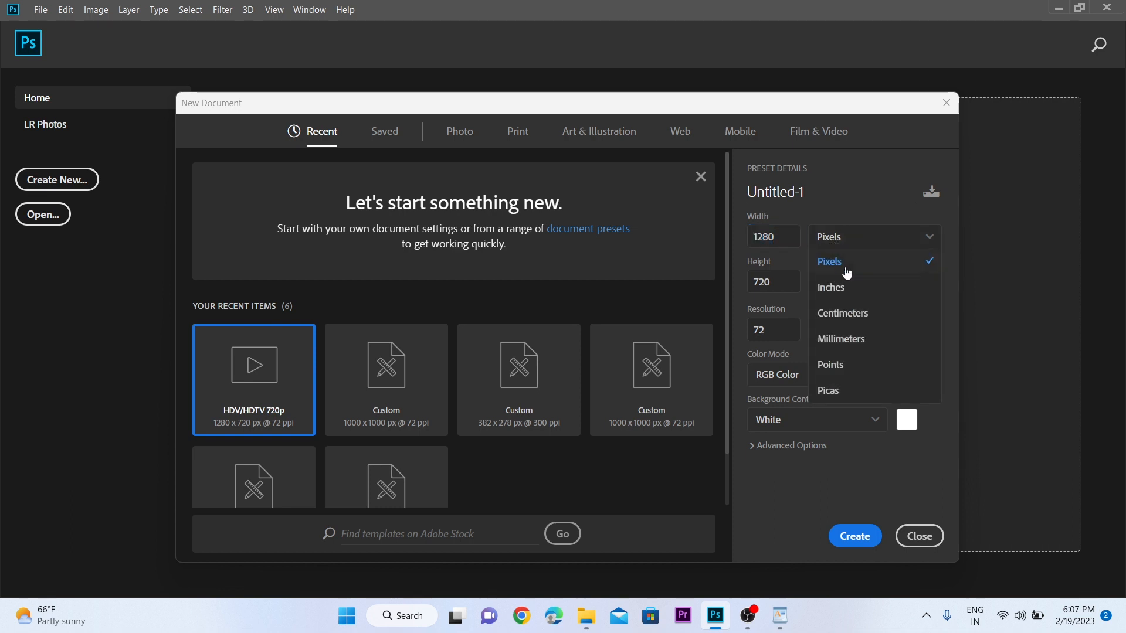
{"action": "left_click", "coordinate": [861, 335]}
{"action": "left_click", "coordinate": [794, 240]}
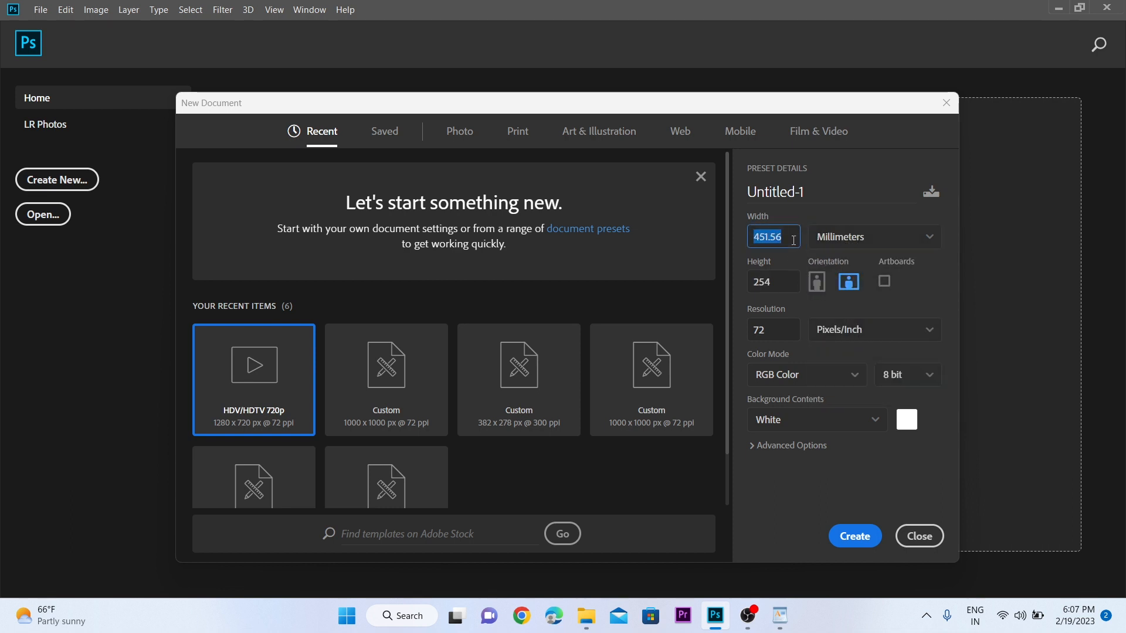
{"action": "type", "text": "88"}
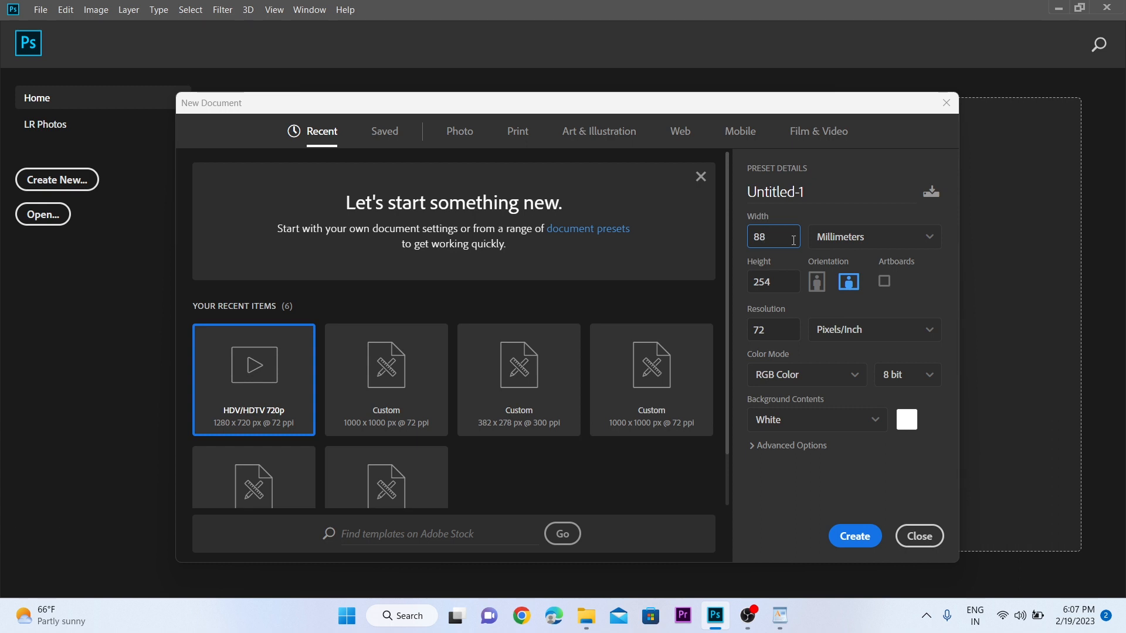
{"action": "left_click", "coordinate": [788, 275]}
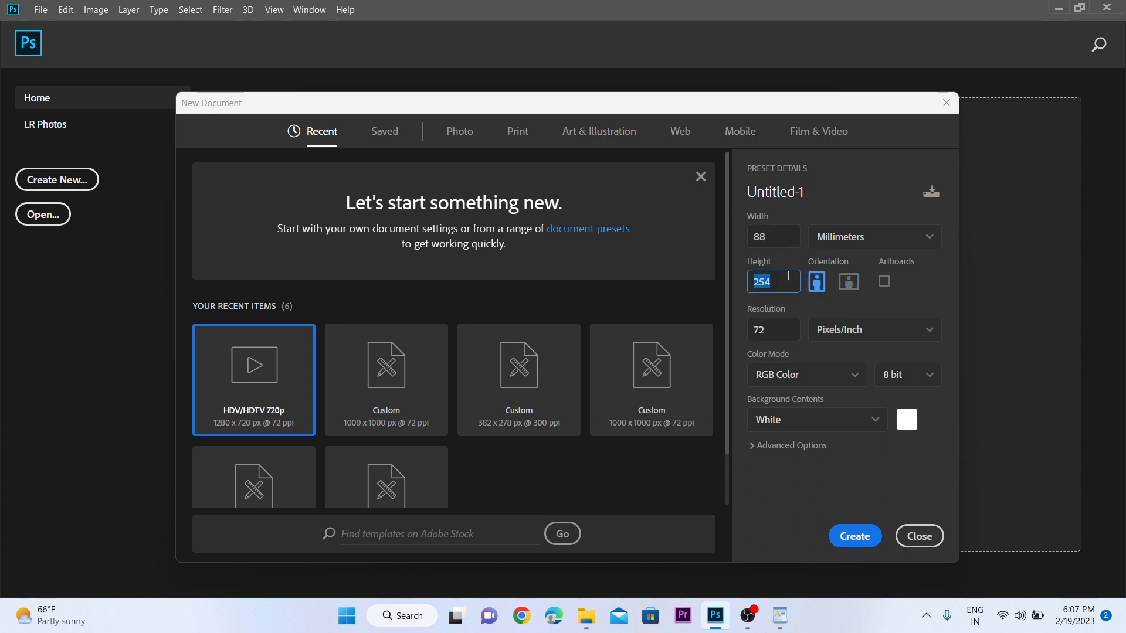
{"action": "type", "text": "55"}
- Set 300 ppi resolution and CMYK Color mode, then create the document
{"action": "left_click", "coordinate": [785, 325]}
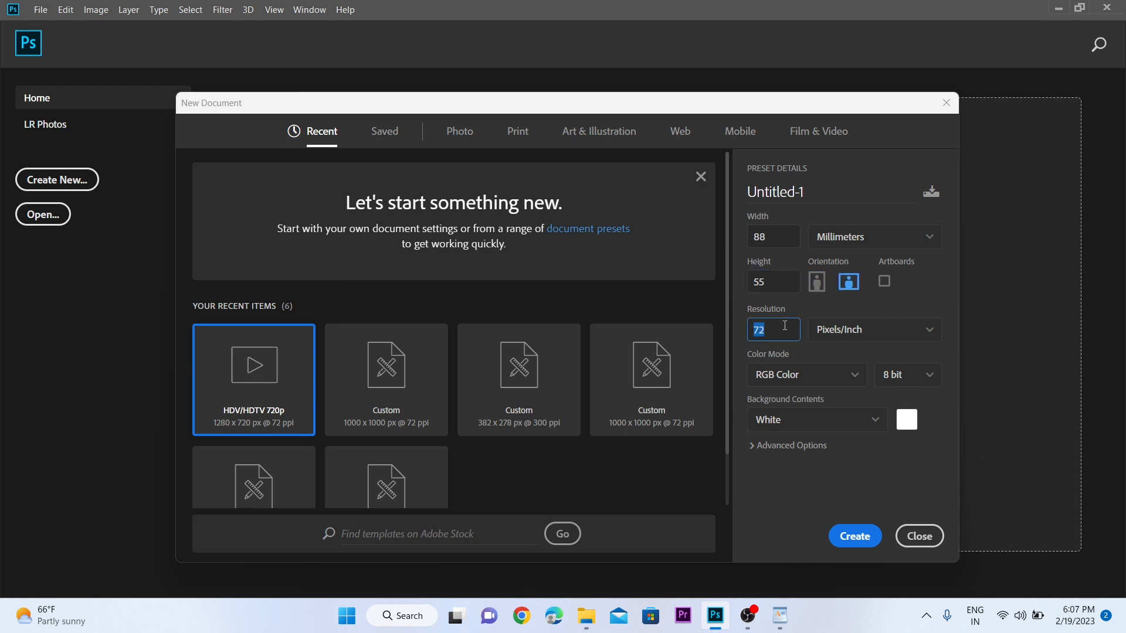
{"action": "type", "text": "300"}
{"action": "left_click", "coordinate": [793, 375]}
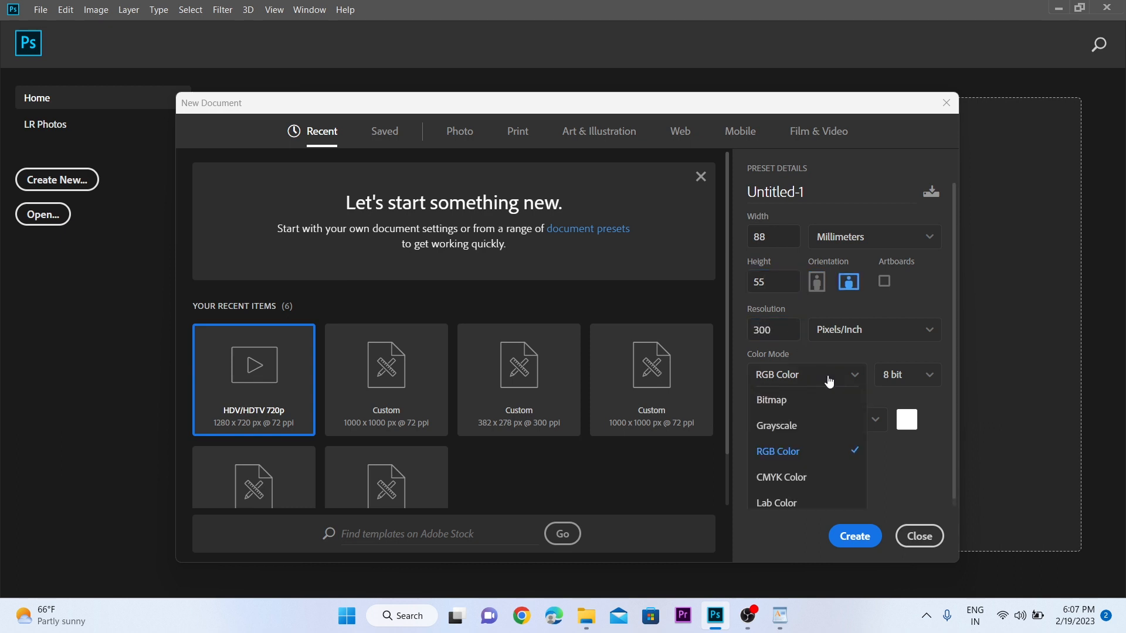
{"action": "left_click", "coordinate": [793, 477]}
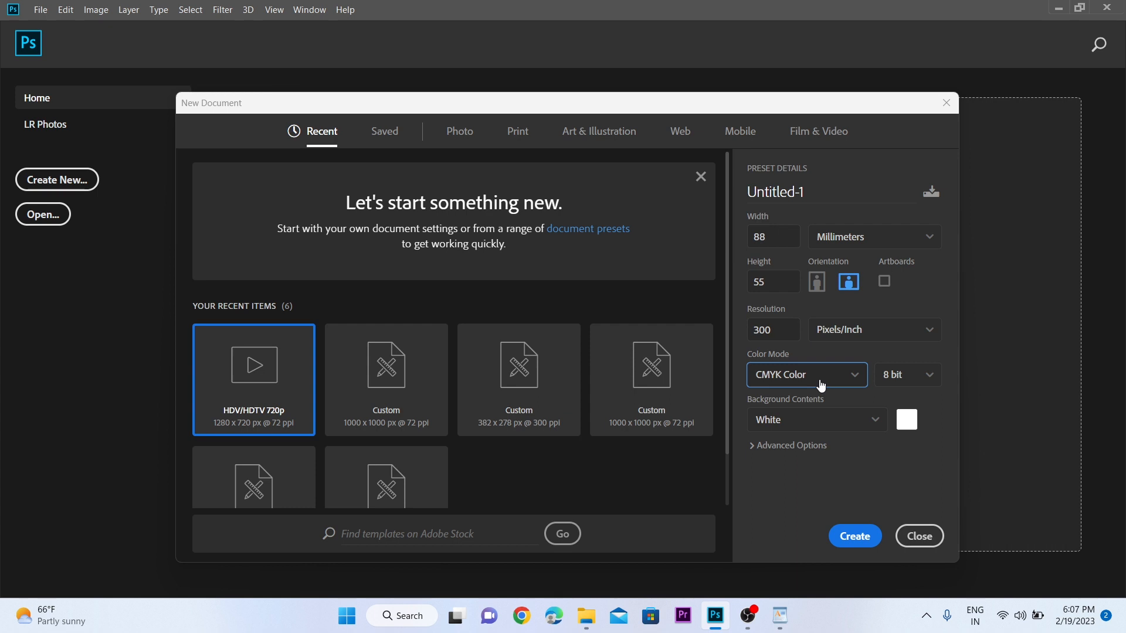
{"action": "left_click", "coordinate": [864, 537]}
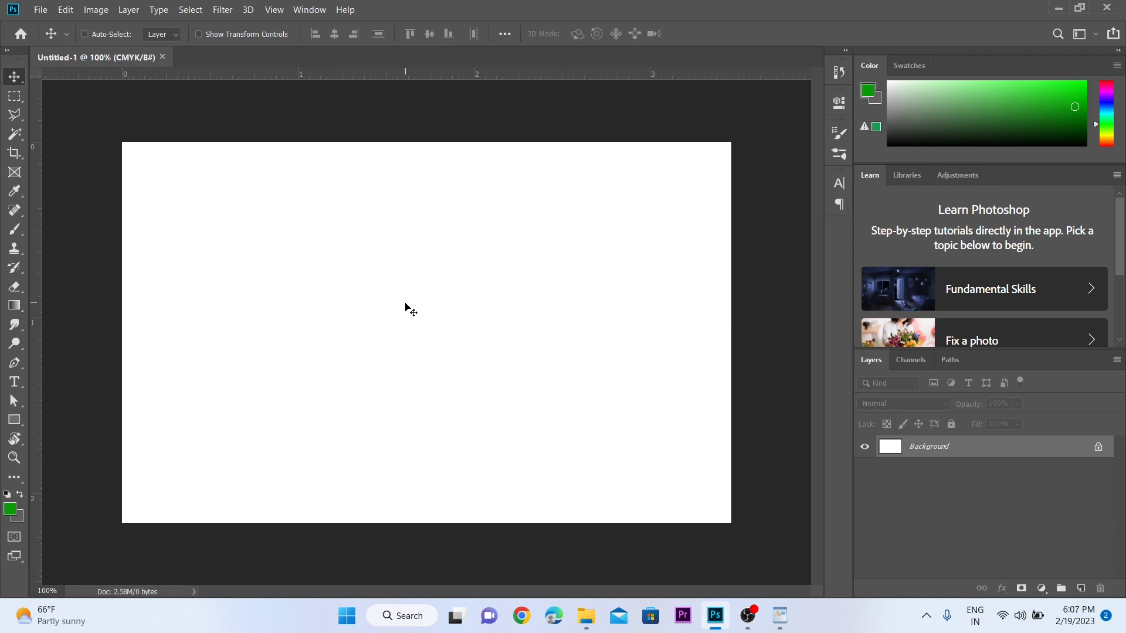
{"action": "key", "text": "ctrl+n"}
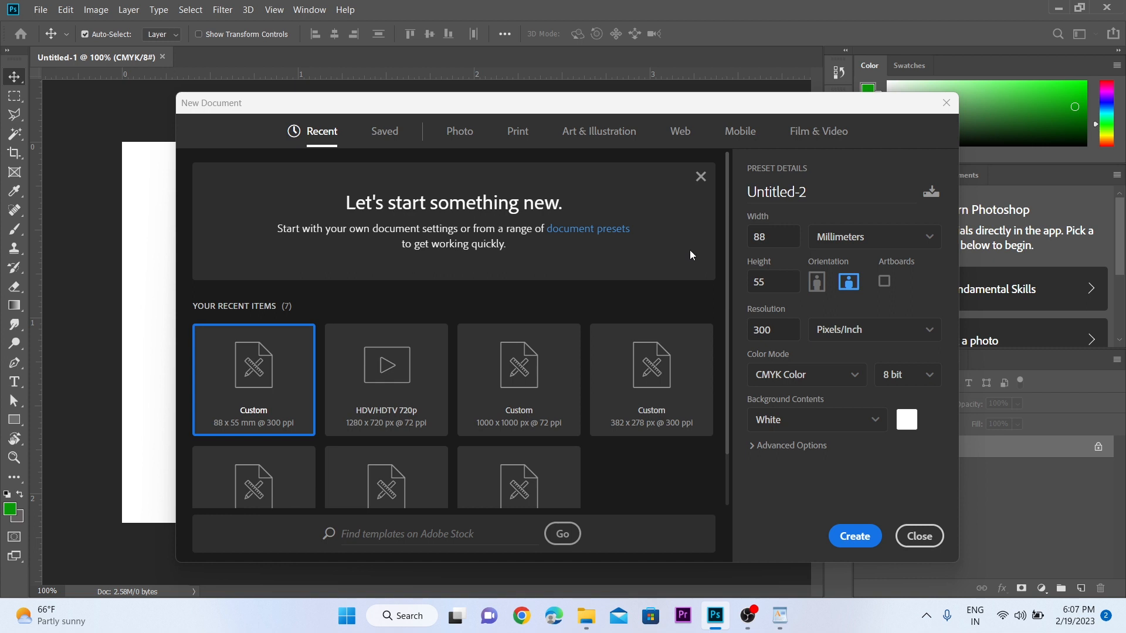
- Create the second document at 82 × 49 mm as Untitled-2
{"action": "left_click", "coordinate": [780, 243]}
{"action": "type", "text": "82"}
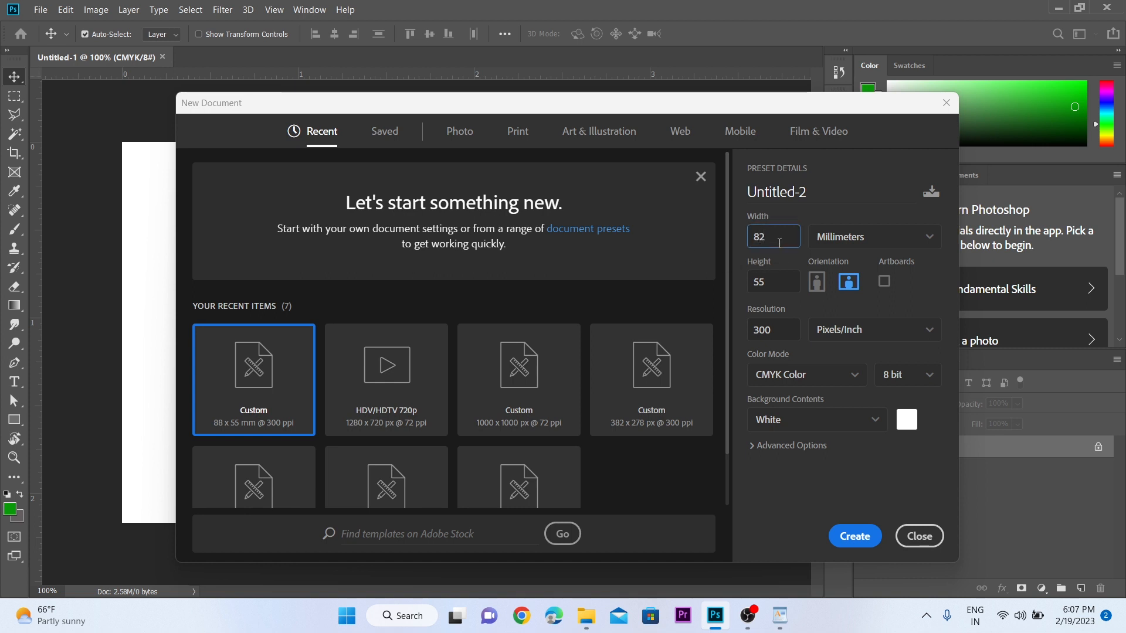
{"action": "left_click", "coordinate": [782, 280]}
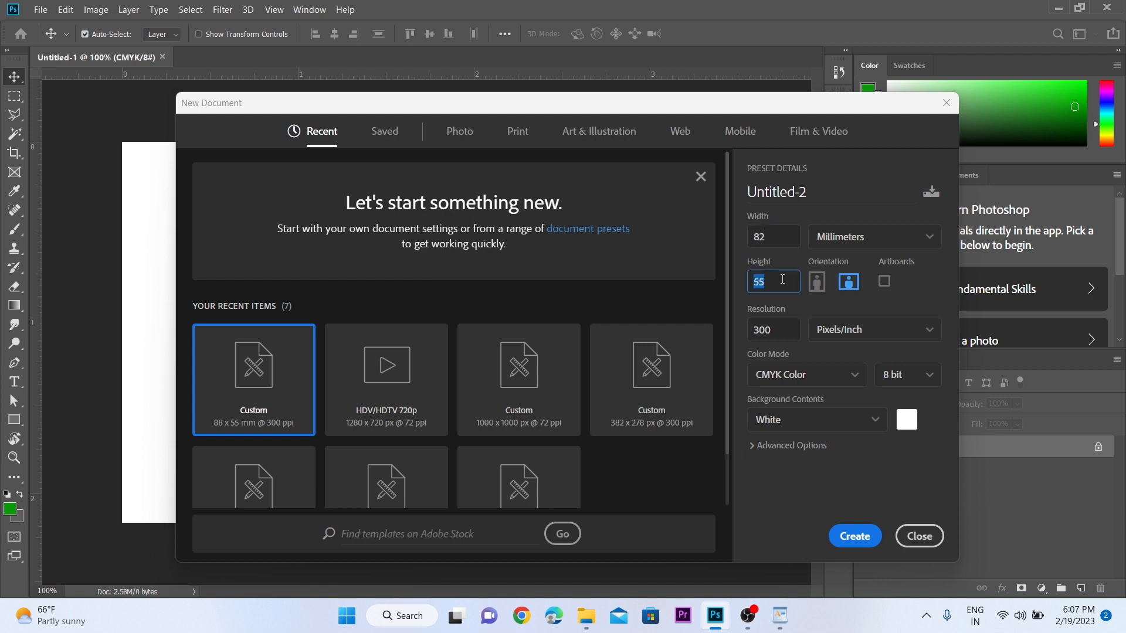
{"action": "type", "text": "49"}
{"action": "left_click", "coordinate": [857, 538]}
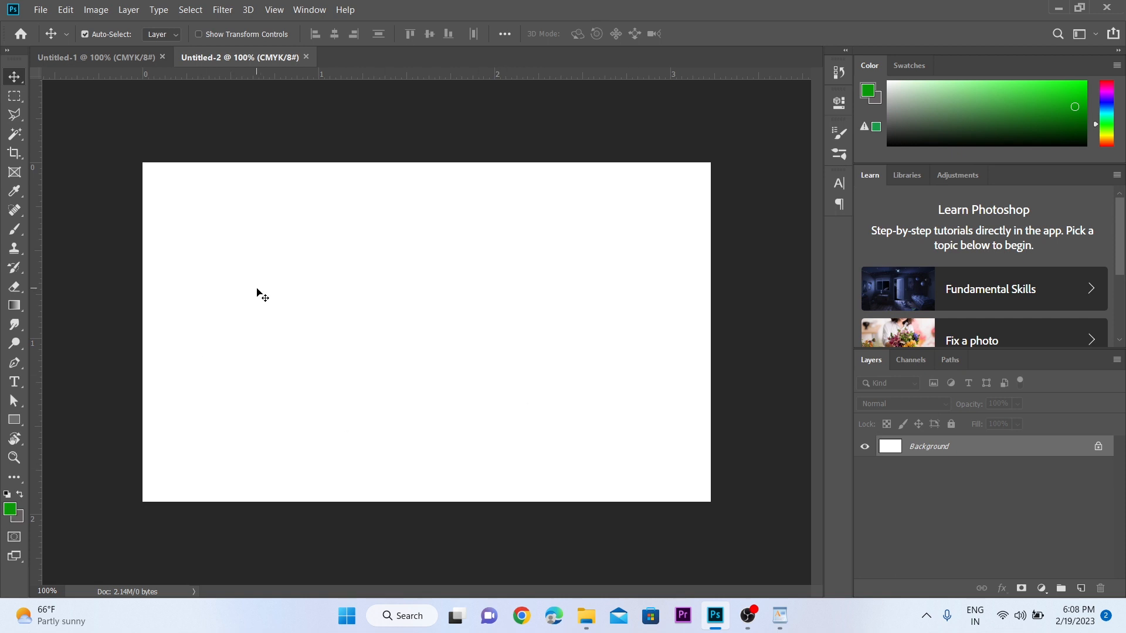
- Fill Untitled-2 with grey #8b8d8b, copy it, and return to Untitled-1
{"action": "left_click", "coordinate": [10, 510]}
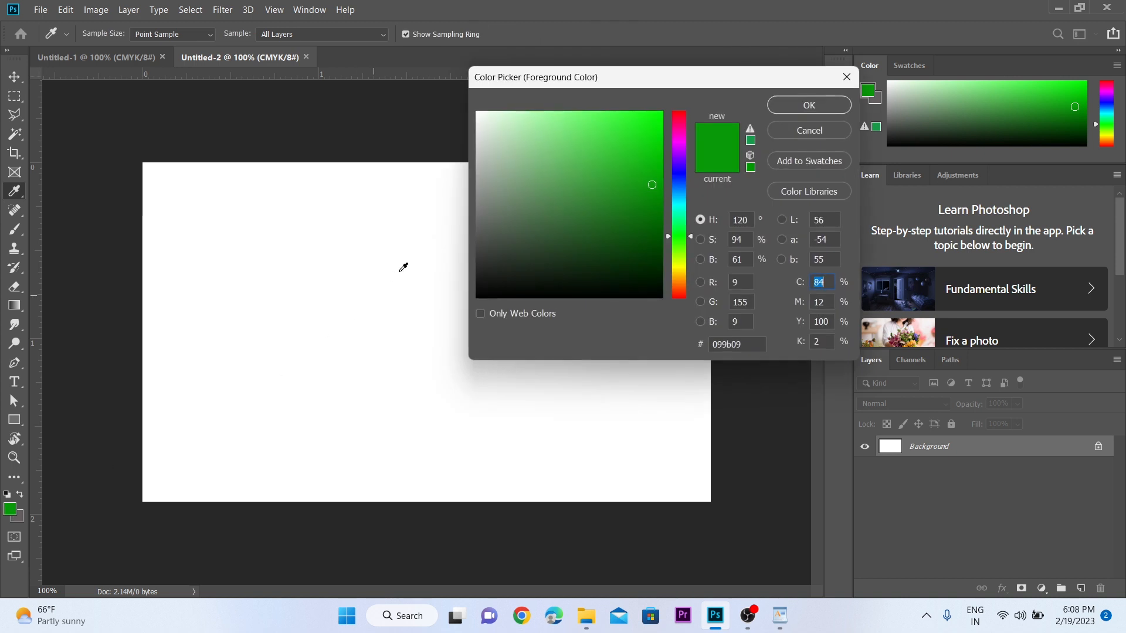
{"action": "left_click", "coordinate": [479, 194]}
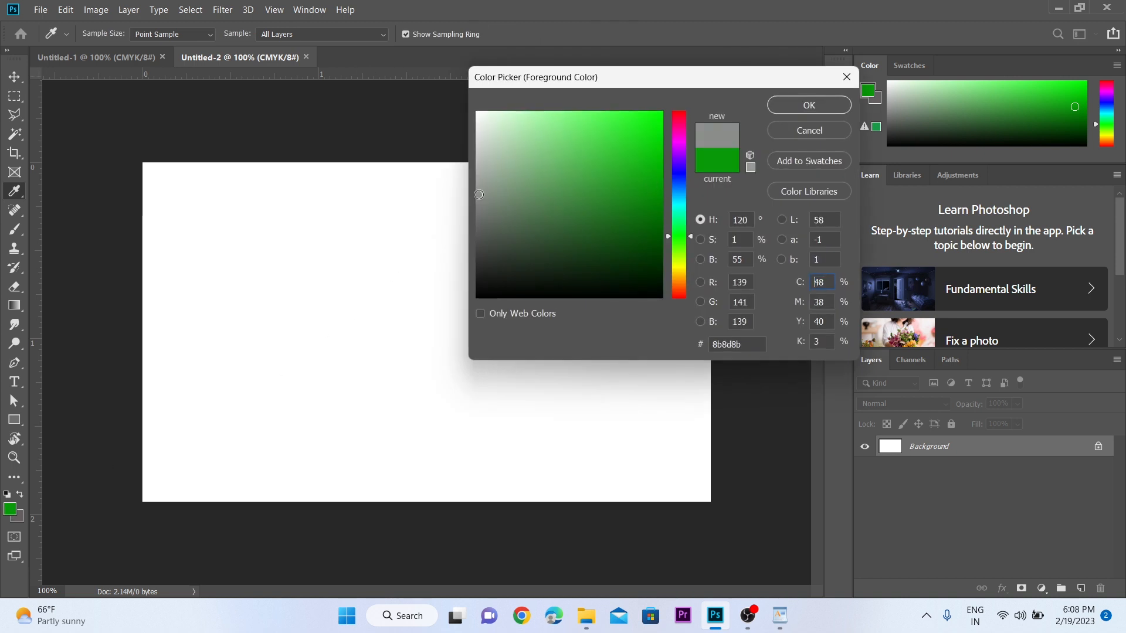
{"action": "left_click", "coordinate": [823, 105]}
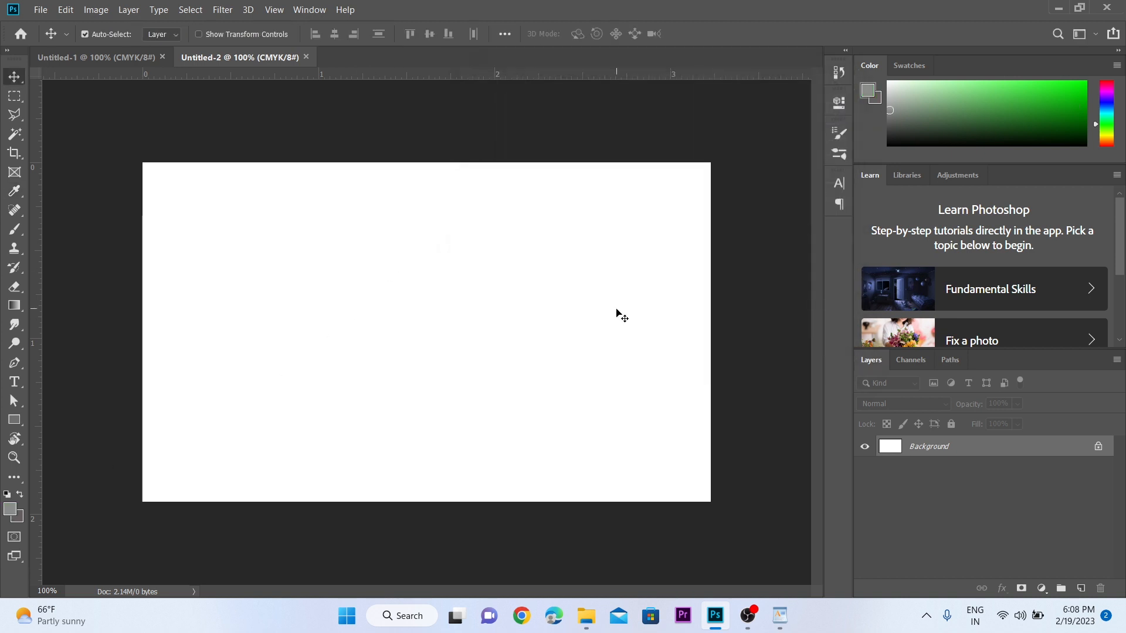
{"action": "key", "text": "alt+BackSpace"}
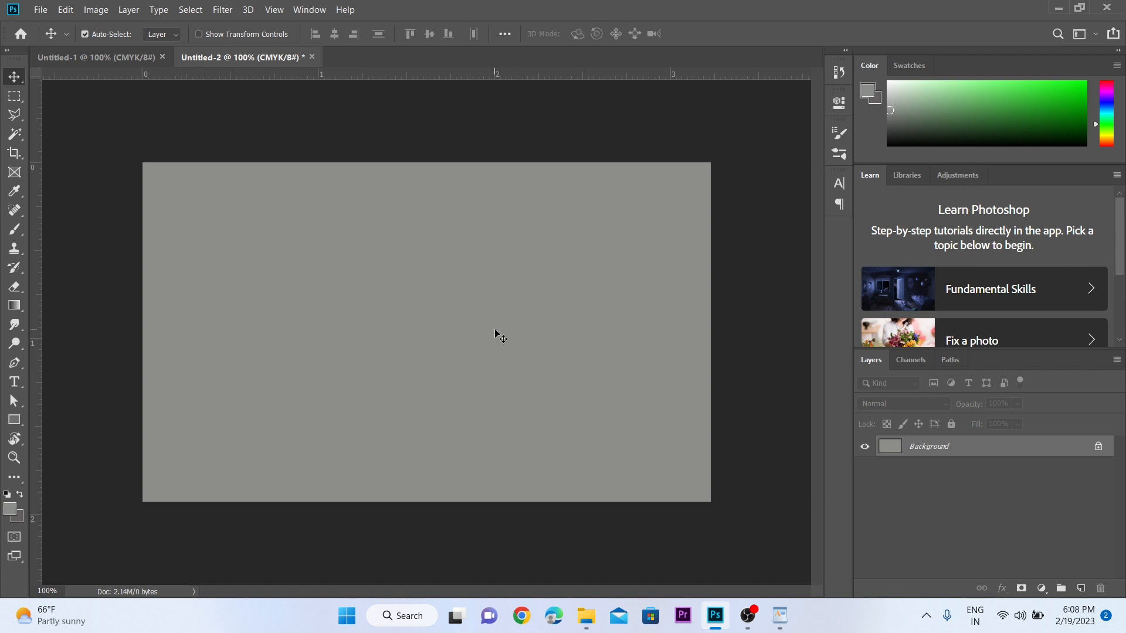
{"action": "key", "text": "ctrl+a"}
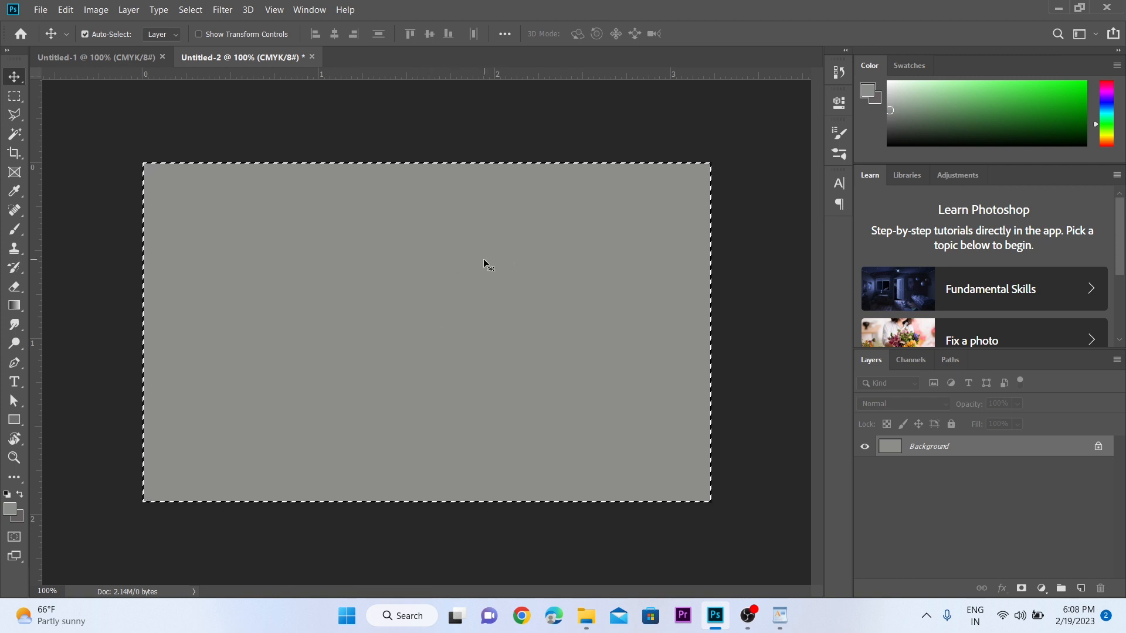
{"action": "key", "text": "ctrl+c"}
{"action": "left_click", "coordinate": [101, 54]}
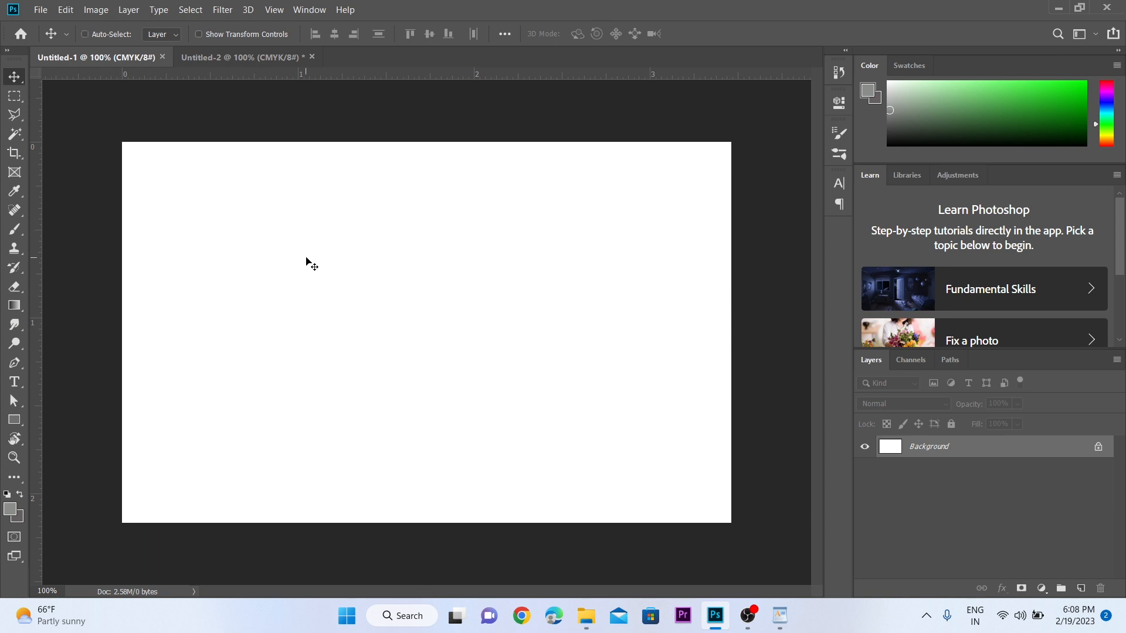
- Paste the grey rectangle into Untitled-1 and add guides at its left and top edges
{"action": "key", "text": "ctrl+v"}
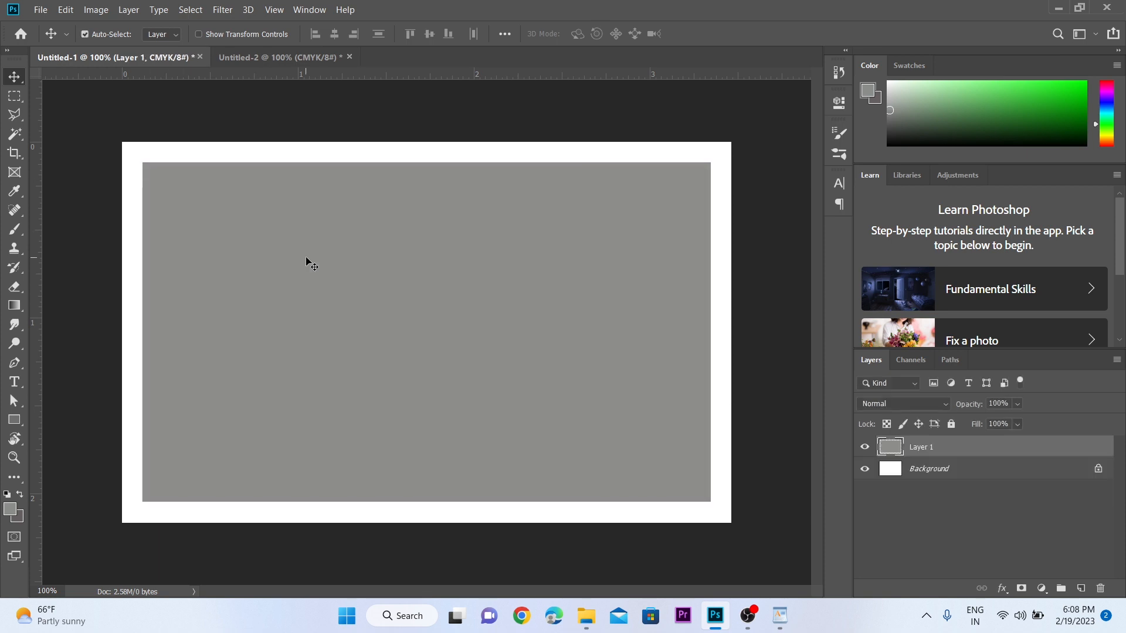
{"action": "key", "text": "z"}
{"action": "left_click", "coordinate": [352, 285]}
{"action": "left_click", "coordinate": [352, 274], "text": "alt"}
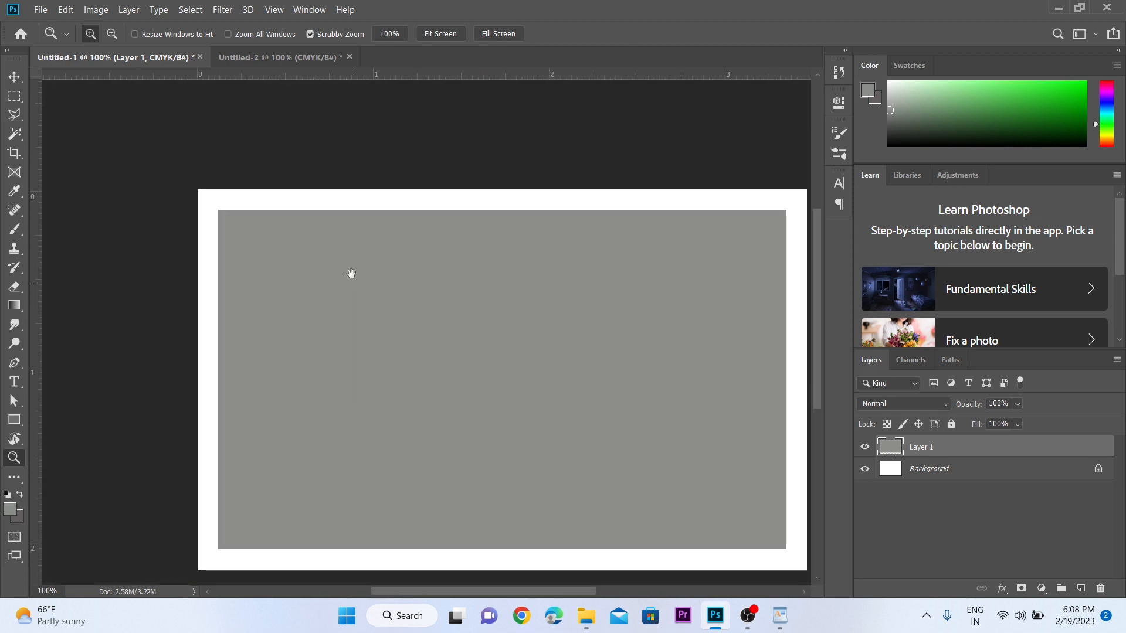
{"action": "key", "text": "v"}
{"action": "left_click_drag", "start_coordinate": [391, 279], "coordinate": [362, 260]}
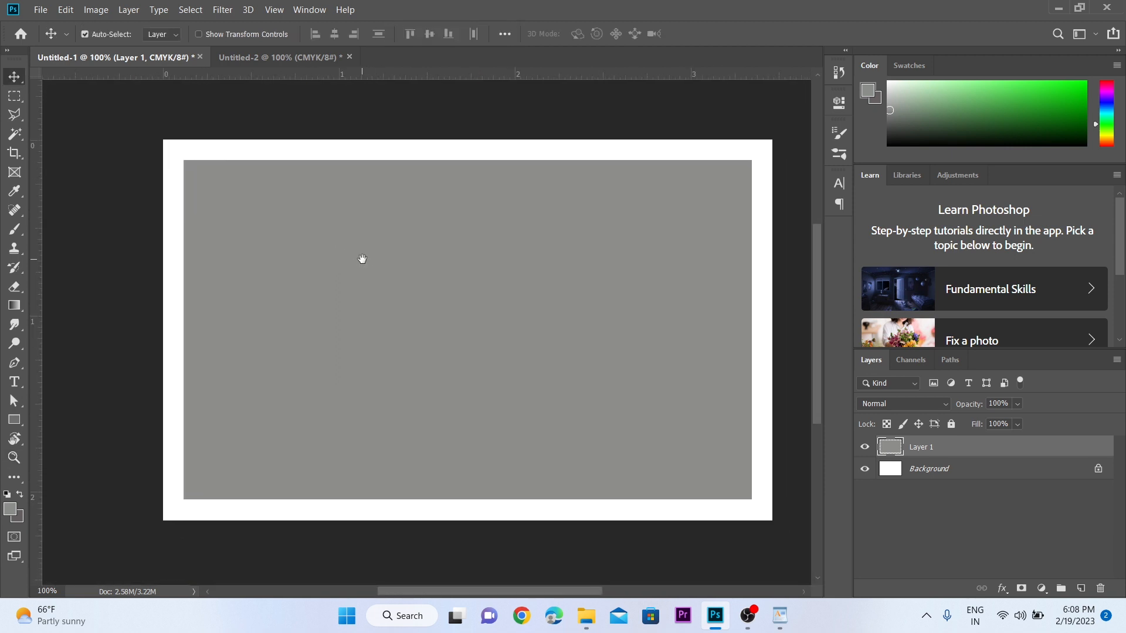
{"action": "key", "text": "ctrl+r"}
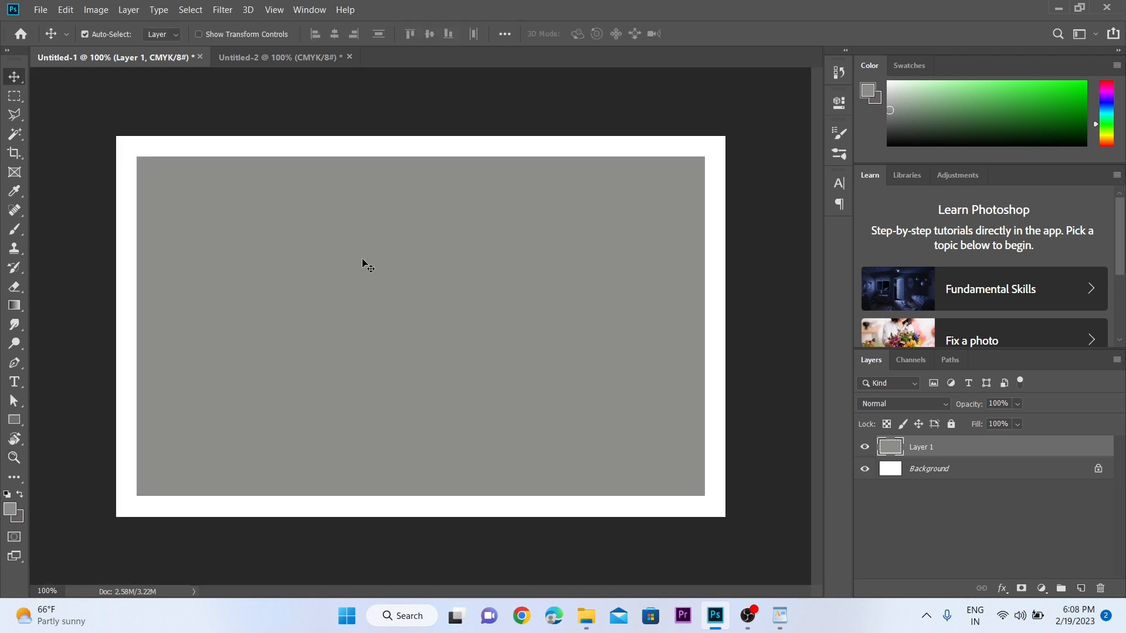
{"action": "key", "text": "ctrl+r"}
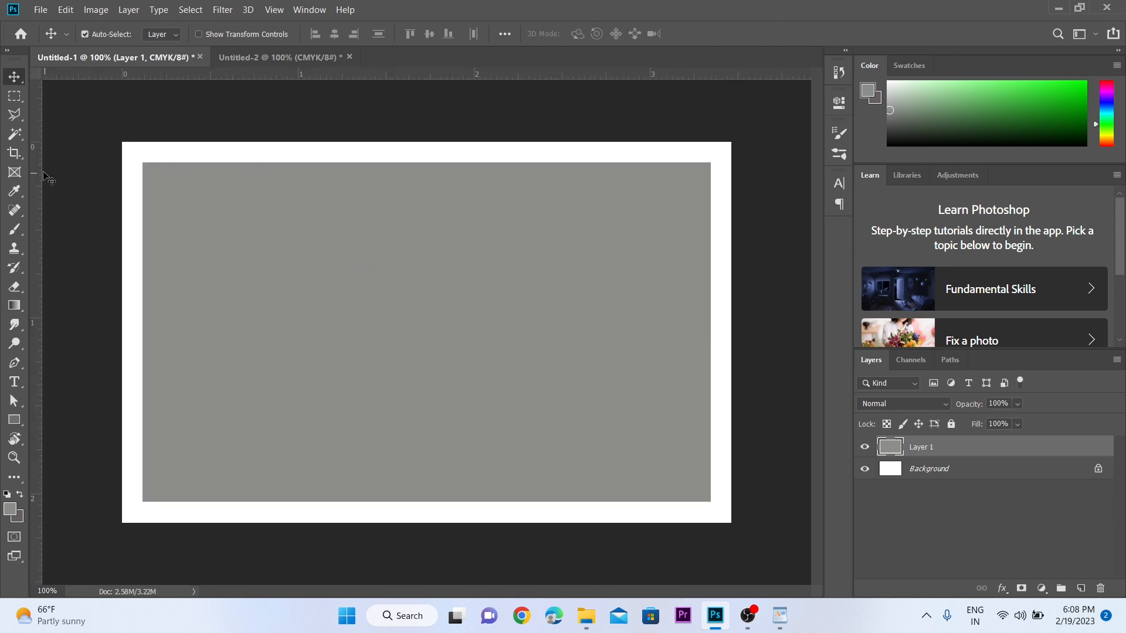
{"action": "left_click_drag", "start_coordinate": [37, 173], "coordinate": [141, 171]}
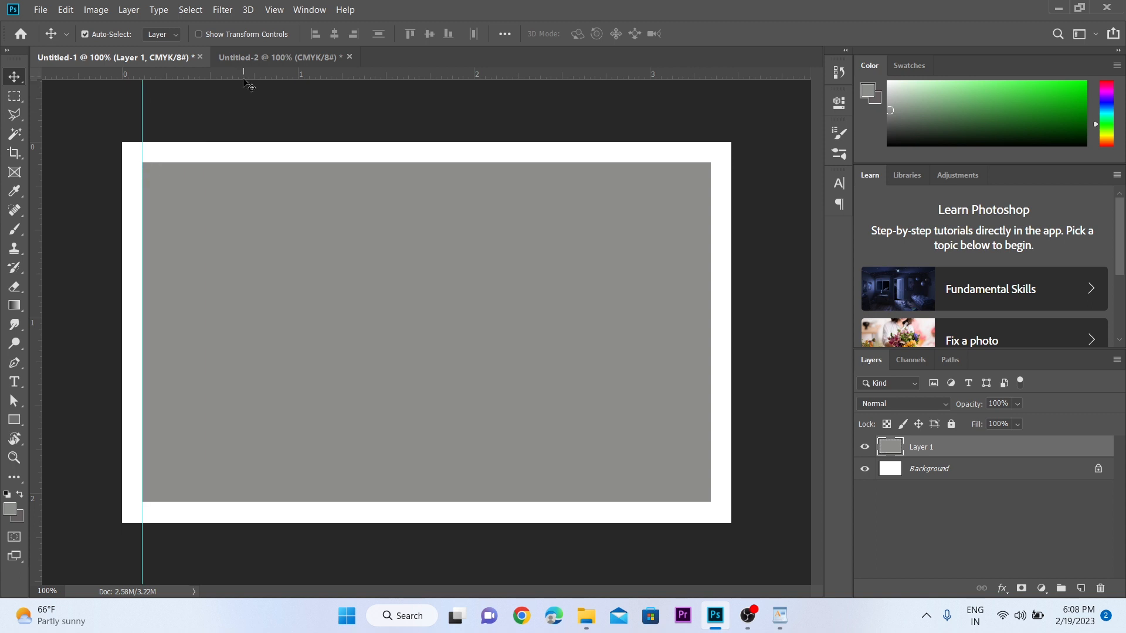
{"action": "left_click_drag", "start_coordinate": [249, 76], "coordinate": [259, 161]}
- Add guides along the grey area's right and bottom edges
{"action": "key", "text": "z"}
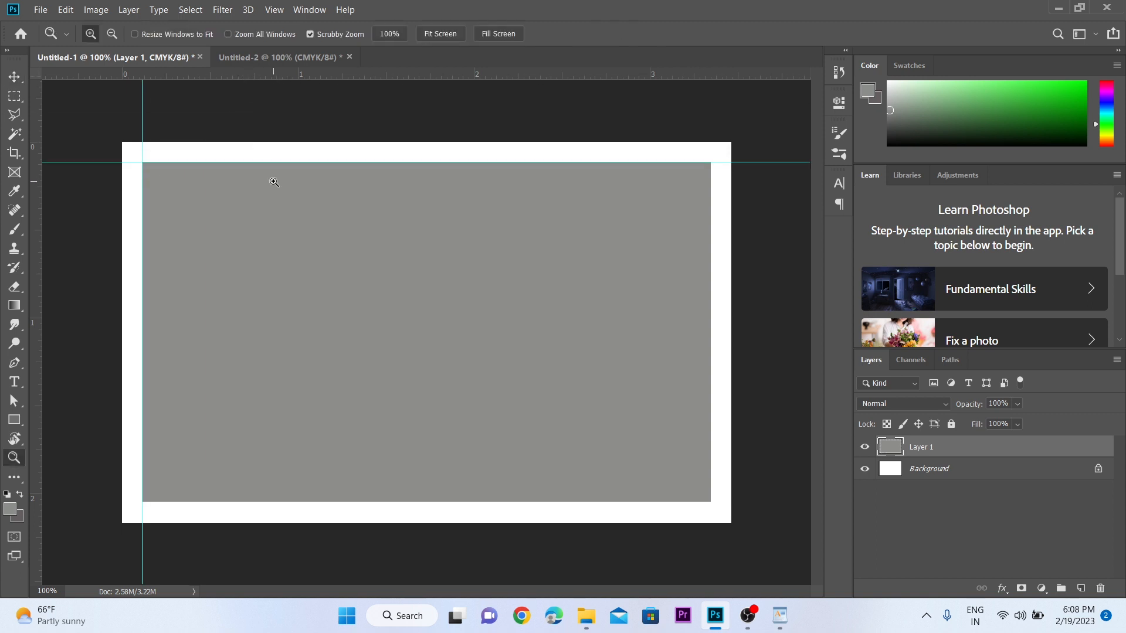
{"action": "left_click", "coordinate": [271, 181]}
{"action": "left_click", "coordinate": [290, 187], "text": "alt"}
{"action": "left_click_drag", "start_coordinate": [387, 207], "coordinate": [299, 121]}
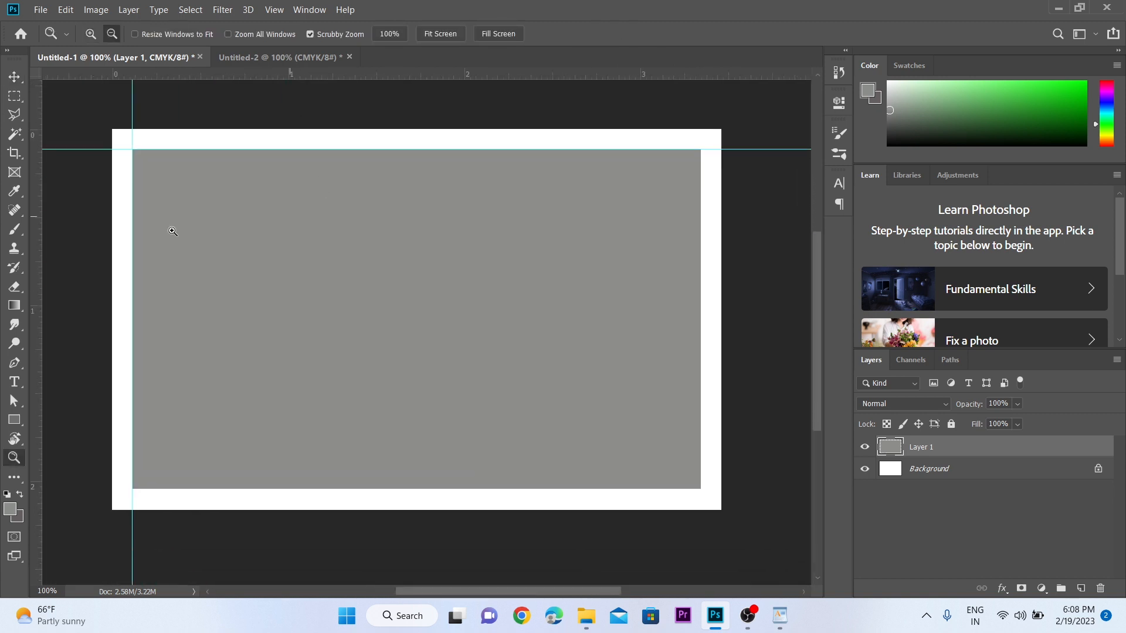
{"action": "key", "text": "v"}
{"action": "left_click_drag", "start_coordinate": [37, 209], "coordinate": [702, 229]}
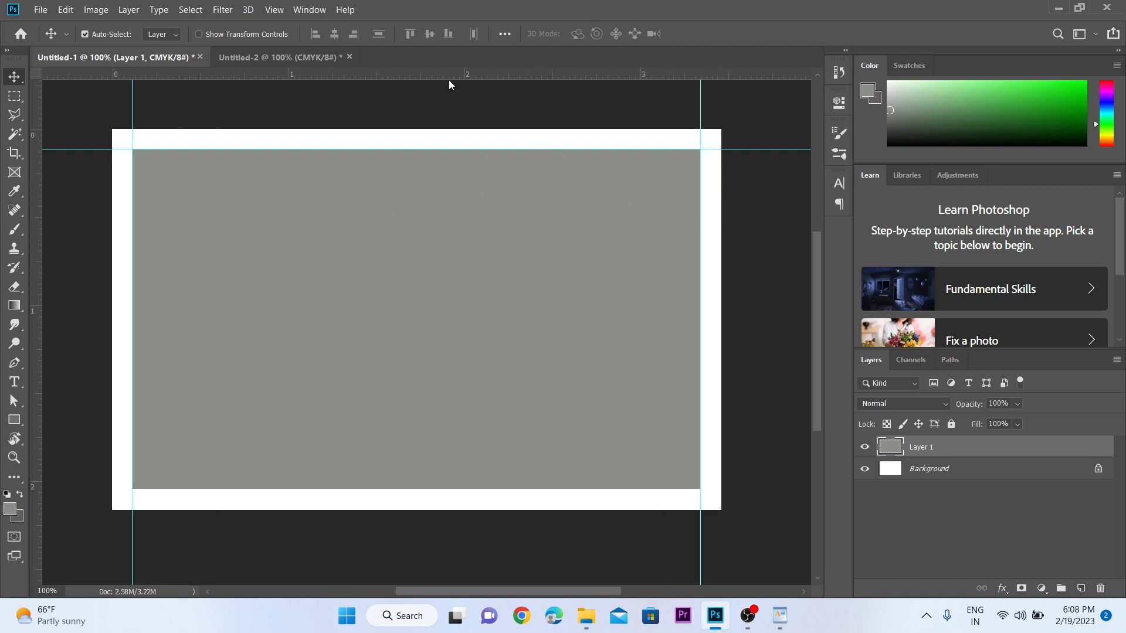
{"action": "left_click_drag", "start_coordinate": [449, 80], "coordinate": [490, 495]}
- Select the grey fill layer and delete it, leaving the white background
{"action": "key", "text": "z"}
{"action": "left_click", "coordinate": [397, 281]}
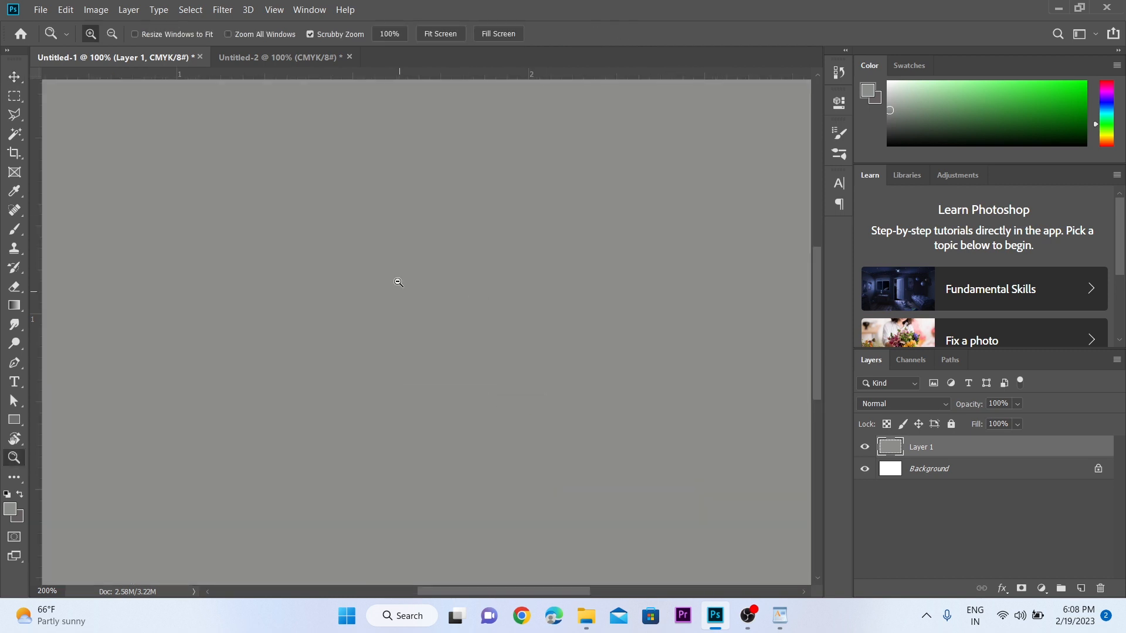
{"action": "left_click", "coordinate": [397, 282], "text": "alt"}
{"action": "left_click", "coordinate": [398, 281], "text": "alt"}
{"action": "left_click_drag", "start_coordinate": [397, 281], "coordinate": [374, 252]}
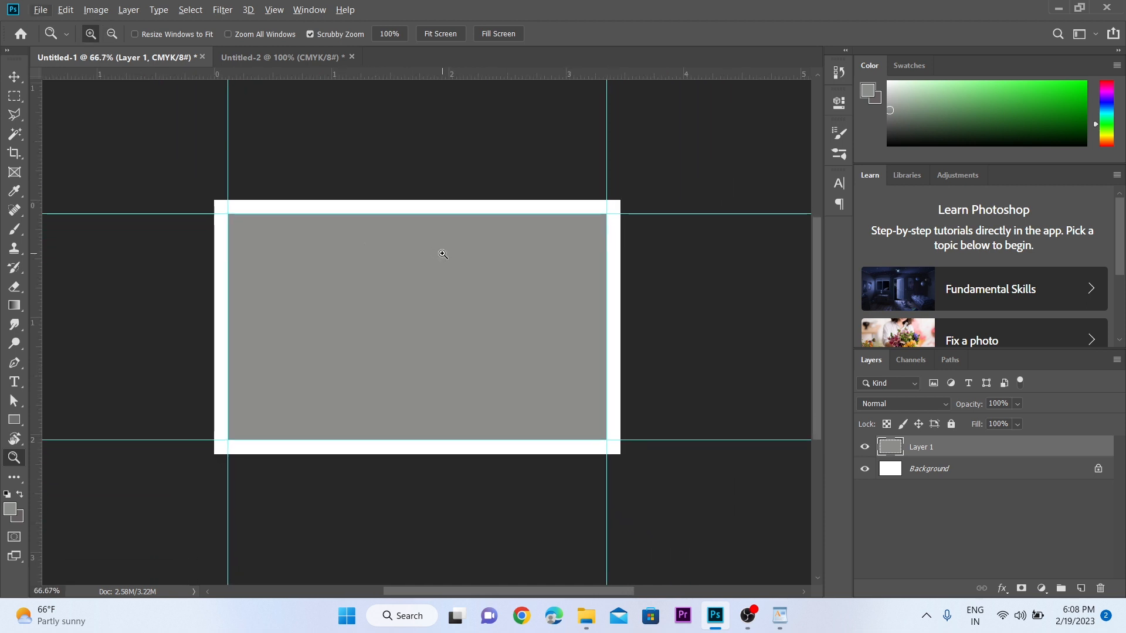
{"action": "key", "text": "v"}
{"action": "left_click", "coordinate": [418, 182]}
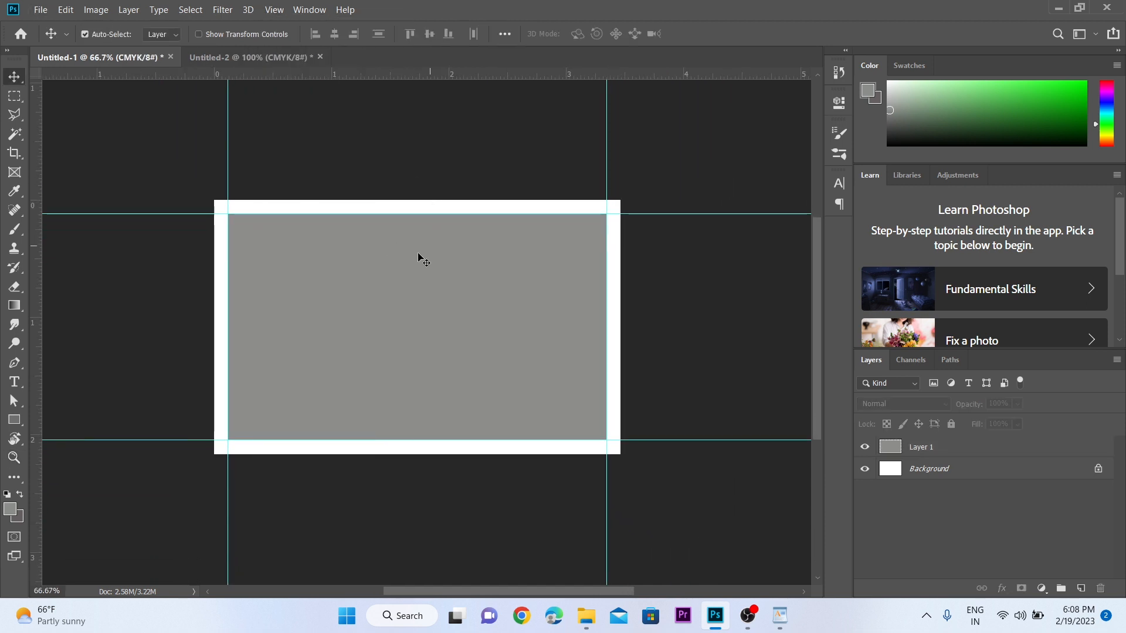
{"action": "left_click", "coordinate": [387, 280]}
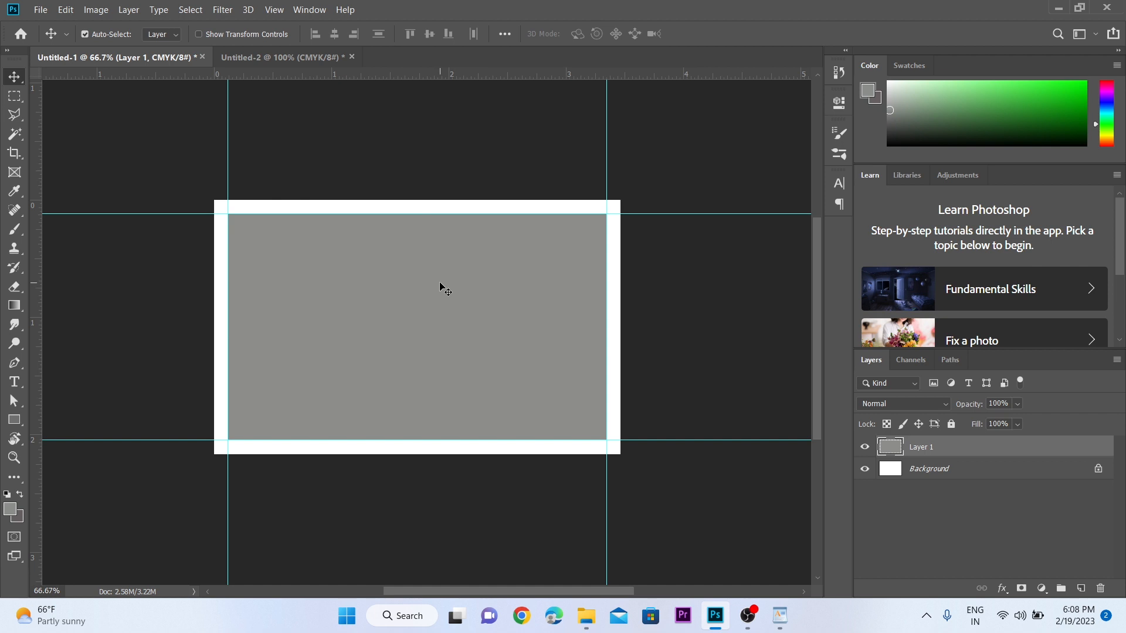
{"action": "key", "text": "Delete"}
{"action": "key", "text": "z"}
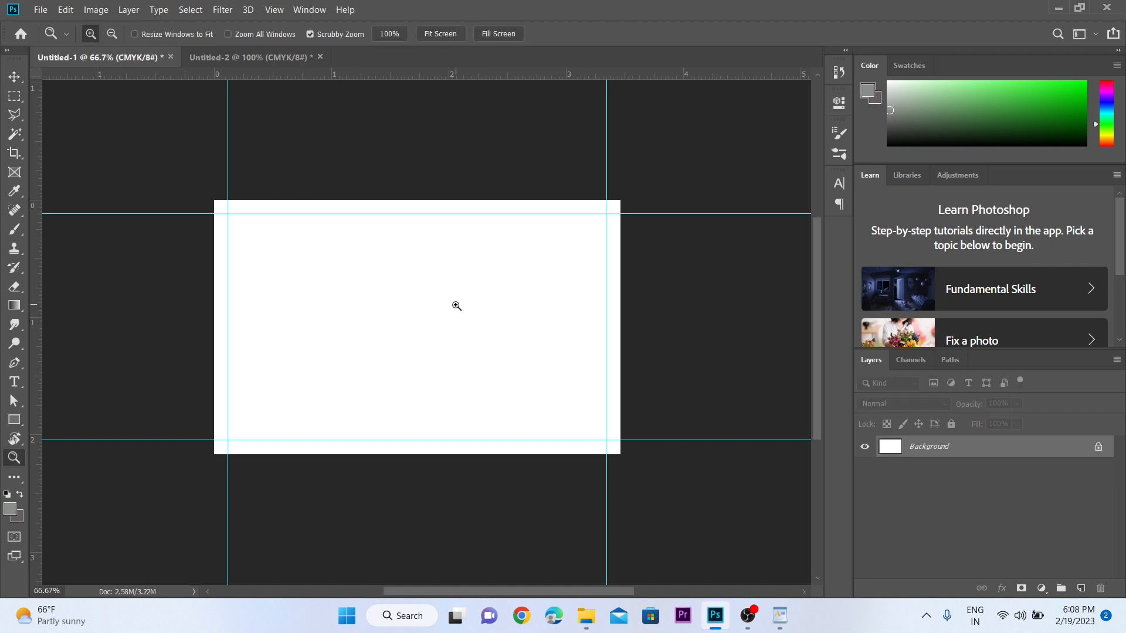
{"action": "left_click", "coordinate": [354, 262]}
{"action": "left_click", "coordinate": [217, 188]}
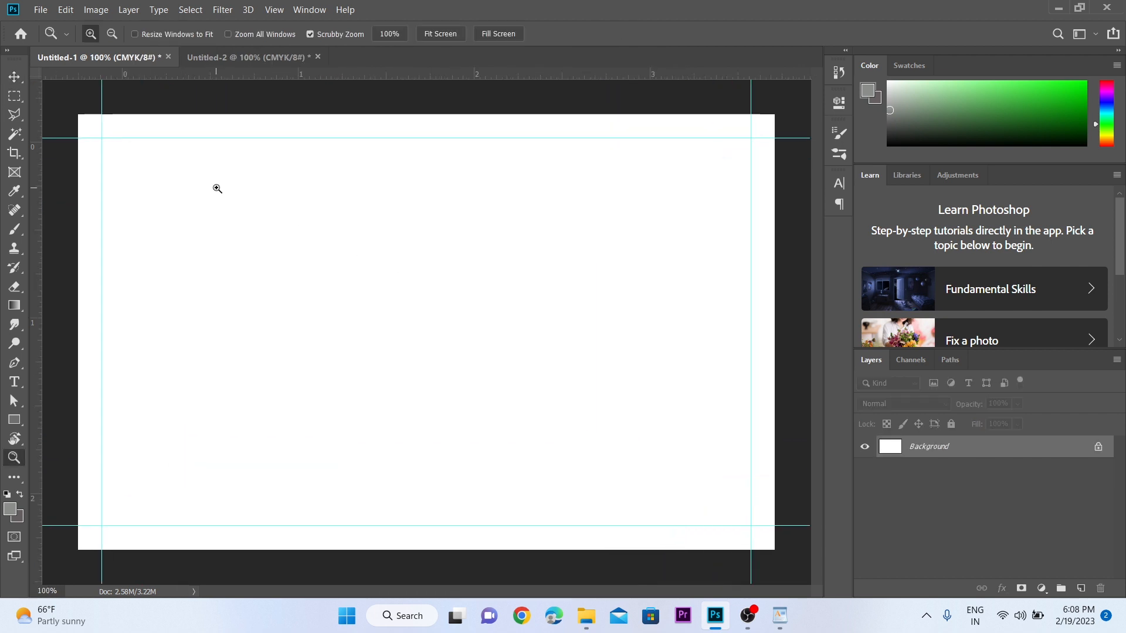
{"action": "left_click", "coordinate": [433, 249], "text": "alt"}
{"action": "left_click_drag", "start_coordinate": [468, 272], "coordinate": [336, 201]}
{"action": "left_click_drag", "start_coordinate": [438, 231], "coordinate": [376, 207]}
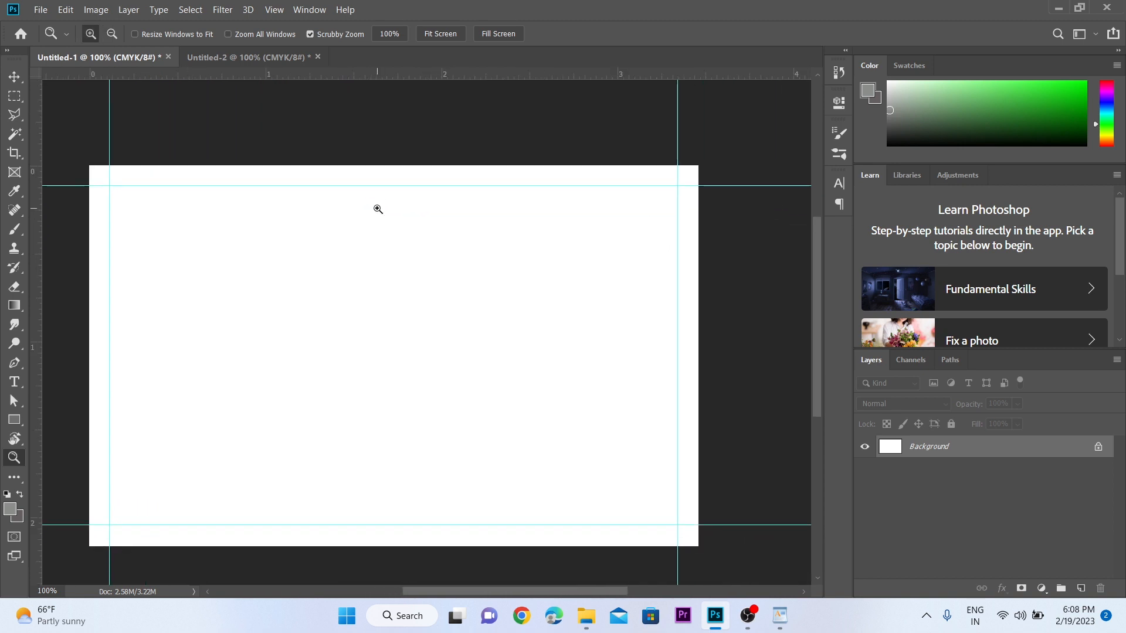
{"action": "key", "text": "v"}
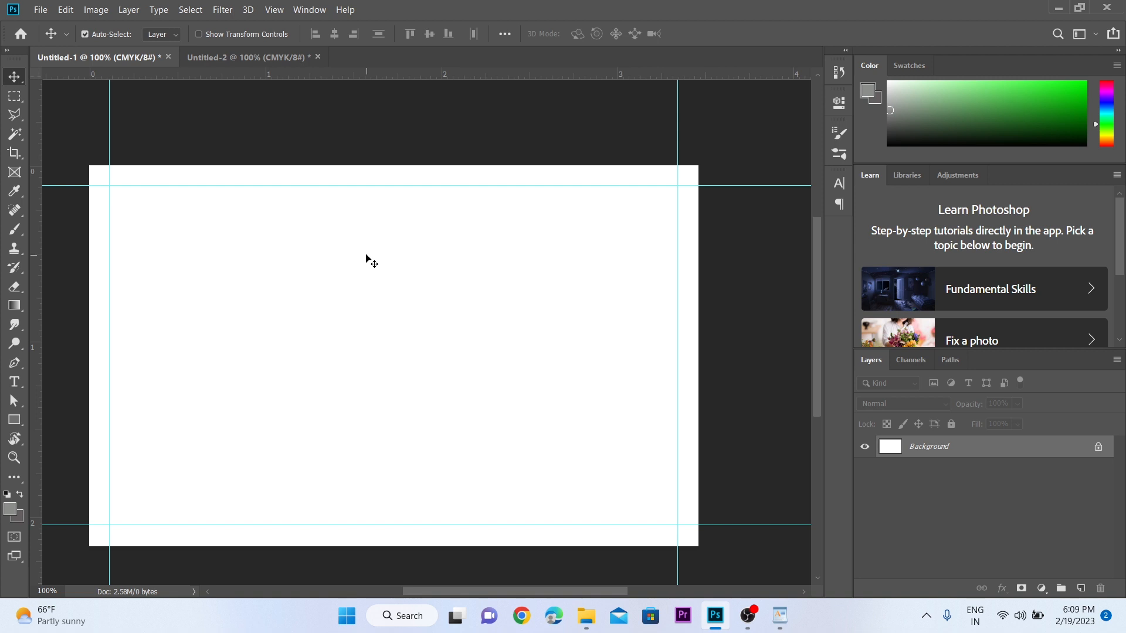
{"action": "key", "text": "z"}
{"action": "left_click_drag", "start_coordinate": [324, 259], "coordinate": [462, 264]}
{"action": "key", "text": "v"}
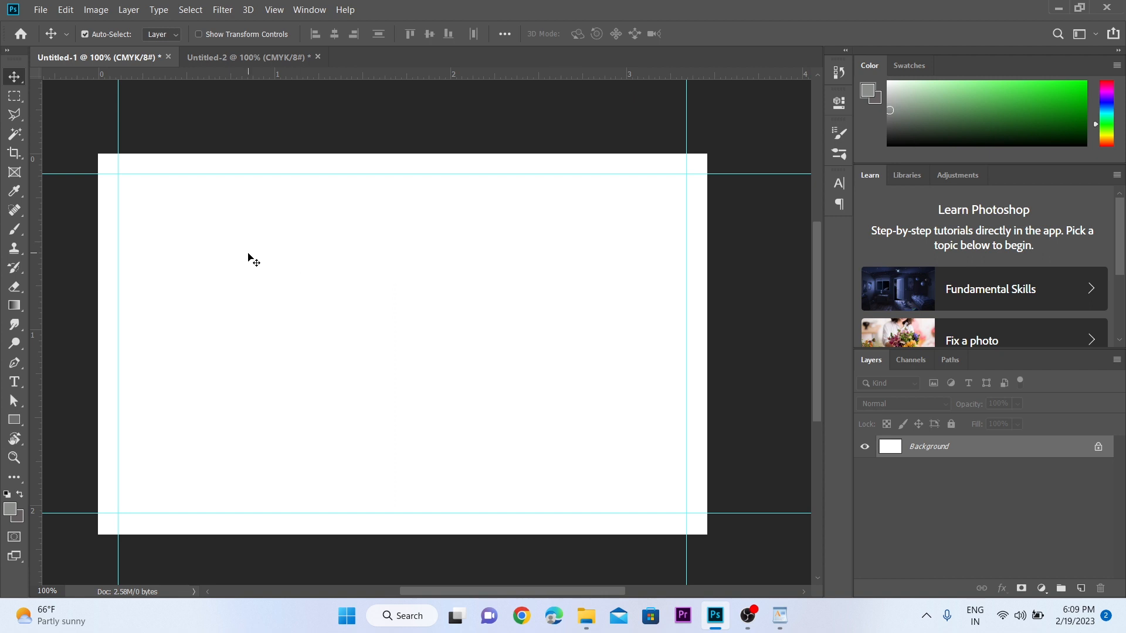
- Create a placeholder text layer on the card's left side
{"action": "left_click", "coordinate": [16, 382]}
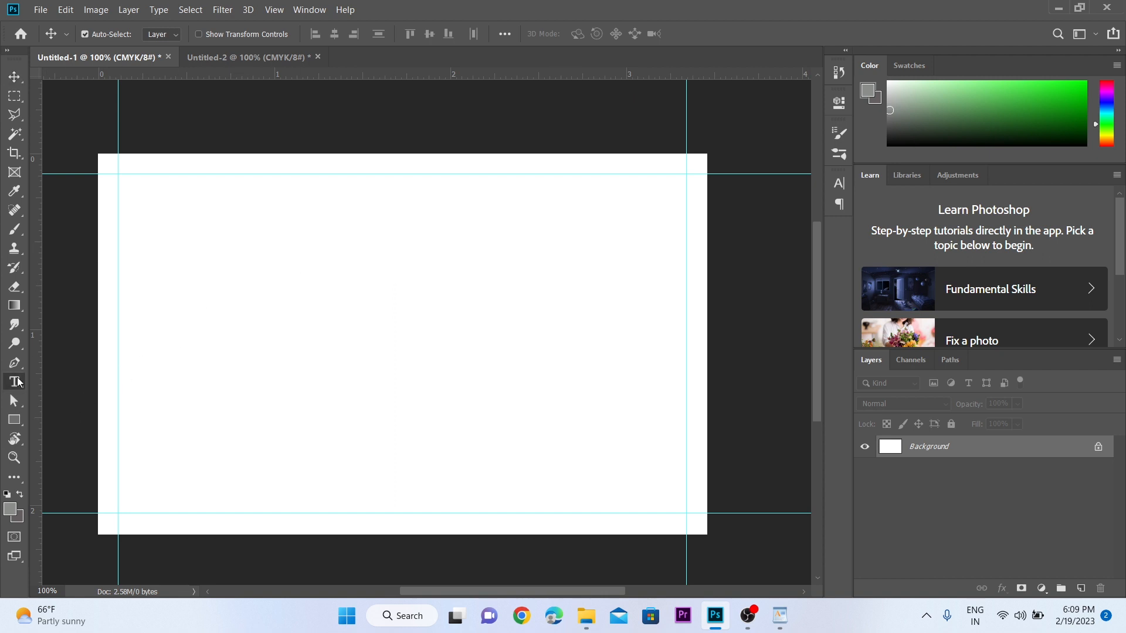
{"action": "left_click", "coordinate": [193, 266]}
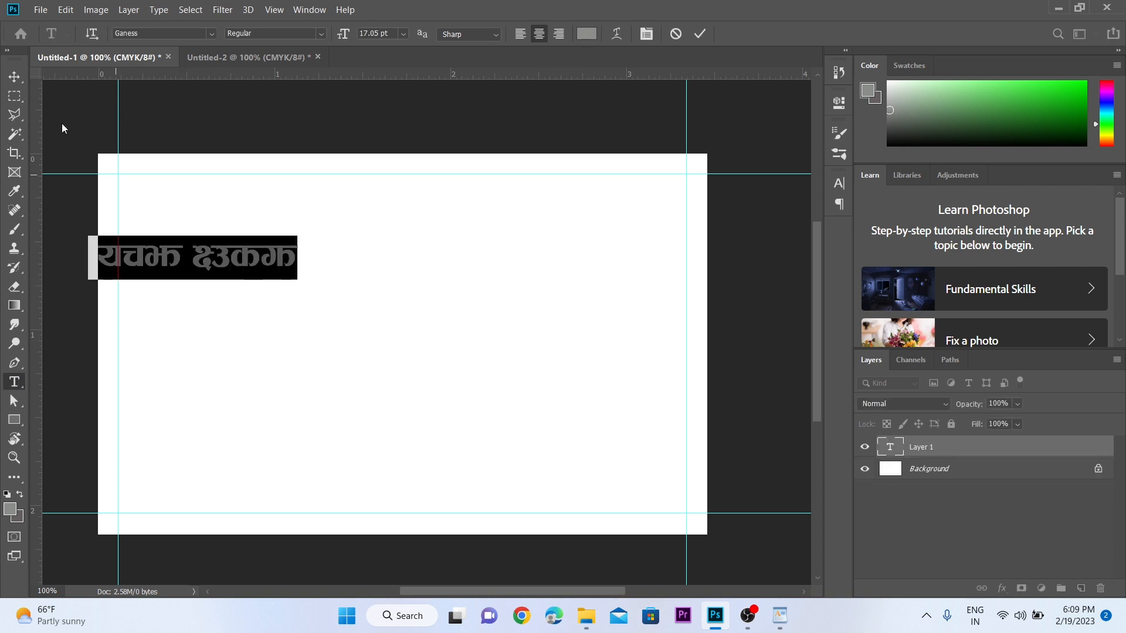
{"action": "left_click", "coordinate": [15, 77]}
{"action": "left_click_drag", "start_coordinate": [259, 234], "coordinate": [291, 249]}
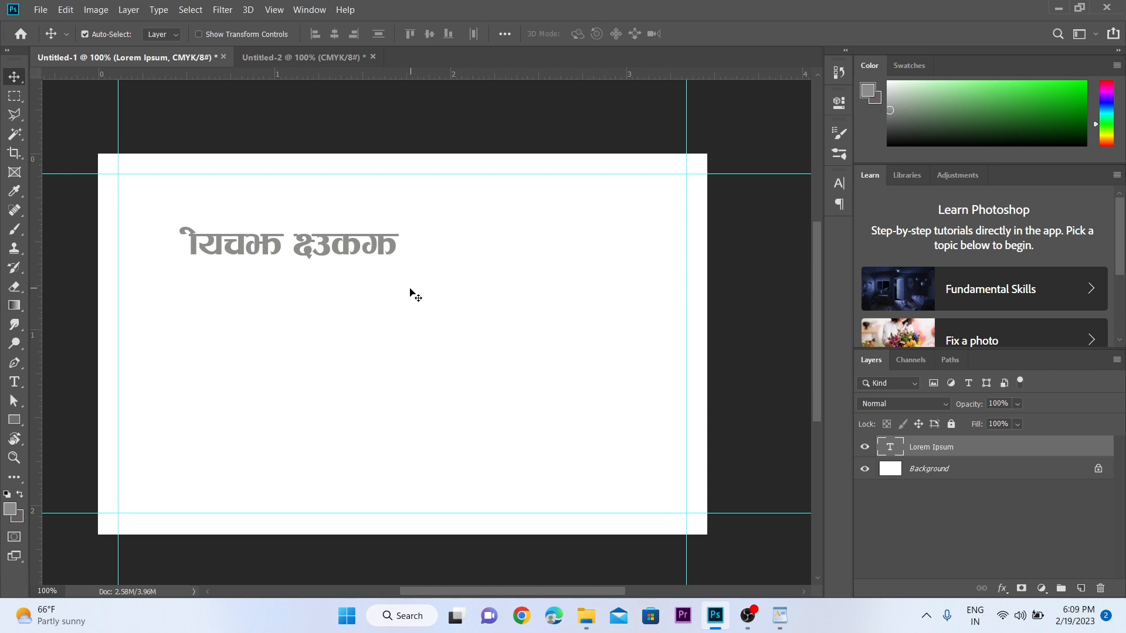
- Replace the placeholder with the shop name शिवम from WordPad and position it
{"action": "left_click", "coordinate": [779, 615]}
{"action": "double_click", "coordinate": [308, 144]}
{"action": "key", "text": "ctrl+c"}
{"action": "left_click", "coordinate": [715, 615]}
{"action": "double_click", "coordinate": [332, 251]}
{"action": "key", "text": "ctrl+v"}
{"action": "key", "text": "ctrl+Return"}
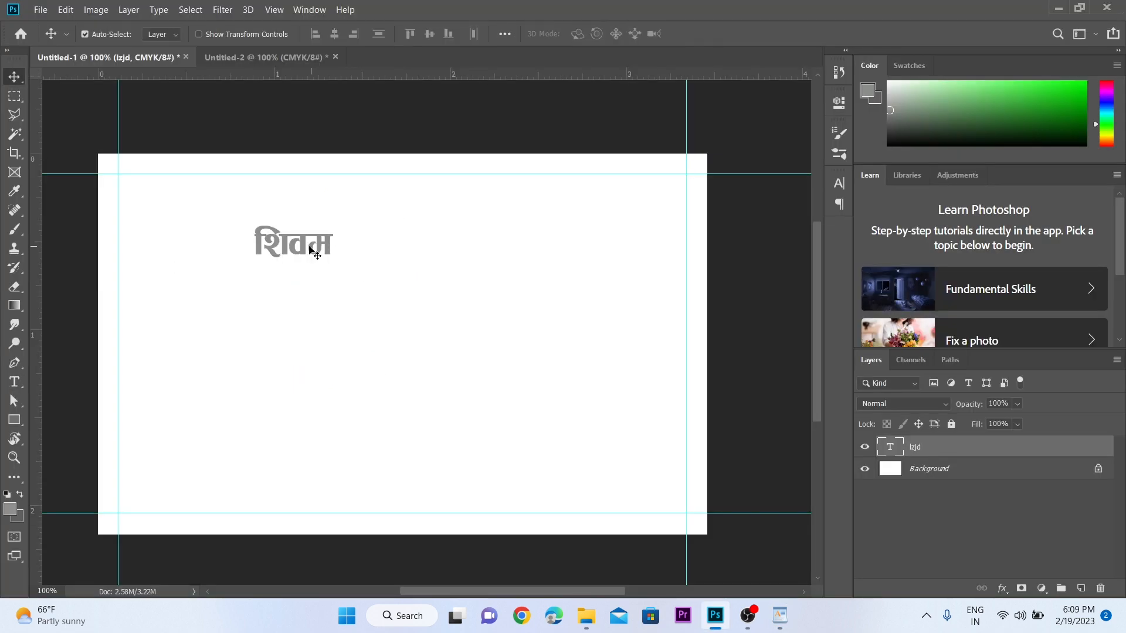
{"action": "left_click_drag", "start_coordinate": [311, 248], "coordinate": [247, 249]}
{"action": "left_click_drag", "start_coordinate": [246, 249], "coordinate": [248, 293]}
- Paste the two description lines into a duplicate text layer below शिवम
{"action": "left_click", "coordinate": [779, 615]}
{"action": "left_click_drag", "start_coordinate": [288, 182], "coordinate": [404, 221]}
{"action": "left_click", "coordinate": [715, 615]}
{"action": "double_click", "coordinate": [247, 293]}
{"action": "type", "text": "तरकारी पलफुल तथा किराना पसल"}
{"action": "key", "text": "ctrl+Return"}
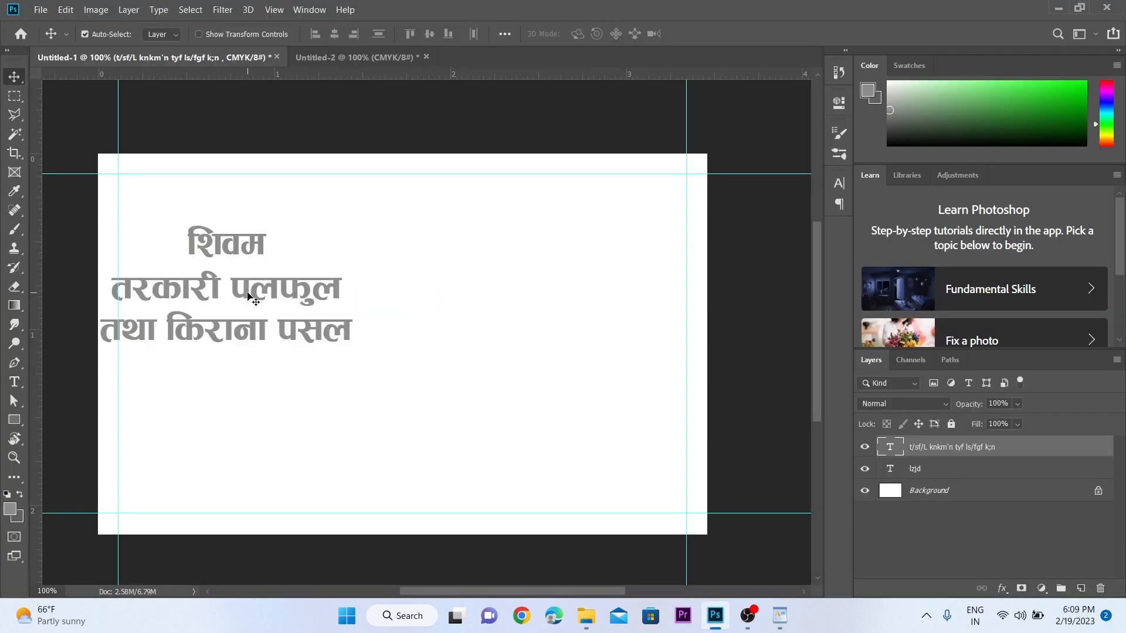
{"action": "left_click_drag", "start_coordinate": [252, 293], "coordinate": [284, 284]}
{"action": "left_click_drag", "start_coordinate": [276, 284], "coordinate": [329, 370]}
- Paste the address line from WordPad into another duplicated text layer
{"action": "left_click", "coordinate": [779, 615]}
{"action": "left_click_drag", "start_coordinate": [289, 261], "coordinate": [474, 261]}
{"action": "left_click", "coordinate": [718, 615]}
{"action": "double_click", "coordinate": [329, 369]}
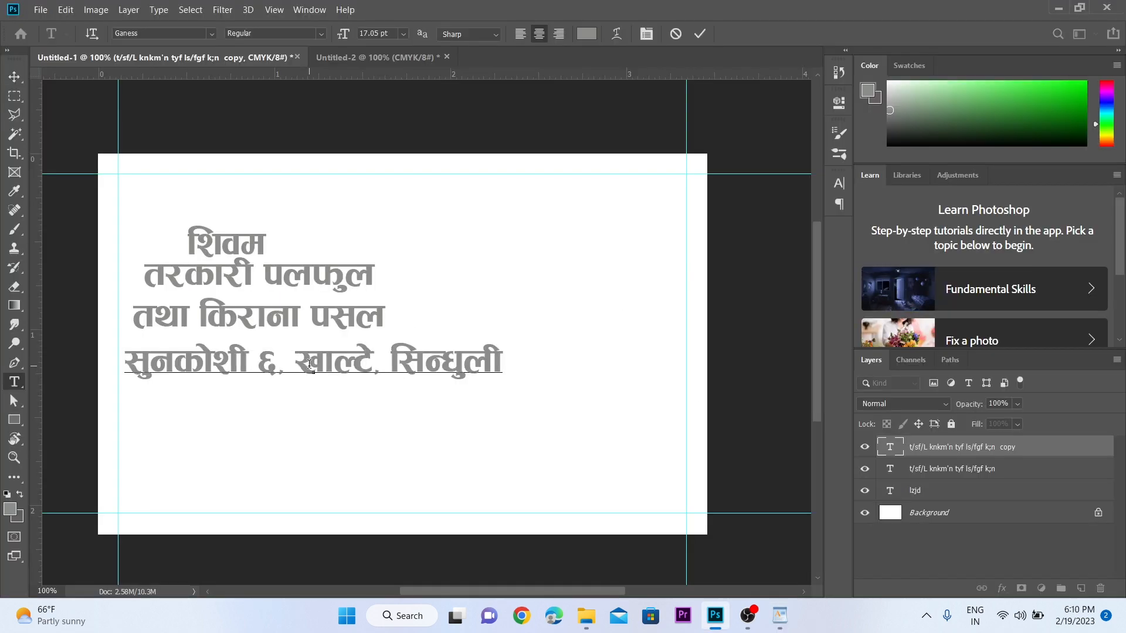
{"action": "key", "text": "ctrl+Return"}
{"action": "left_click", "coordinate": [779, 614]}
- Add the tagline sentence on a duplicated line below the address and scale it down
{"action": "left_click_drag", "start_coordinate": [288, 299], "coordinate": [776, 293]}
{"action": "left_click", "coordinate": [715, 615]}
{"action": "left_click_drag", "start_coordinate": [348, 376], "coordinate": [382, 447]}
{"action": "double_click", "coordinate": [357, 420]}
{"action": "type", "text": "यहाँ फलफुल, तरकारी तथा किराना सम्बन्धि सम्पूर्ण सामान पाईन्छ ।"}
{"action": "key", "text": "ctrl+Return"}
{"action": "key", "text": "ctrl+t"}
- Commit the scaled tagline and paste the phone-number line into the duplicated layer
{"action": "key", "text": "Return"}
{"action": "left_click", "coordinate": [780, 615]}
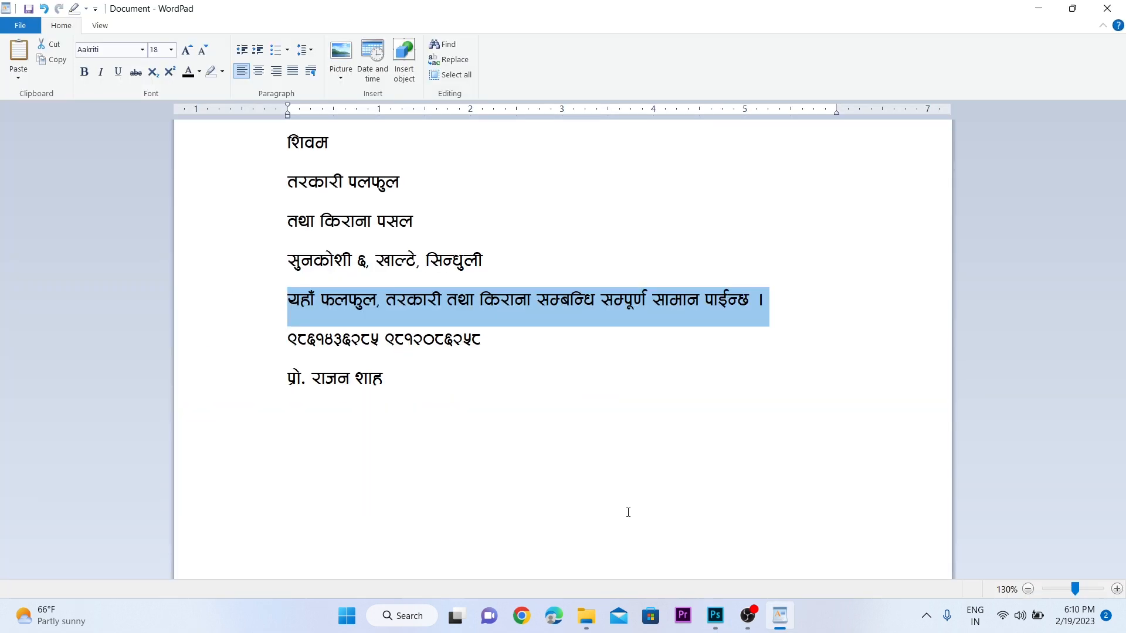
{"action": "left_click_drag", "start_coordinate": [288, 342], "coordinate": [487, 342]}
{"action": "left_click", "coordinate": [715, 615]}
{"action": "double_click", "coordinate": [391, 447]}
{"action": "key", "text": "ctrl+v"}
{"action": "key", "text": "ctrl+Return"}
{"action": "left_click", "coordinate": [780, 614]}
- Add the proprietor's line on a text layer below the phone numbers
{"action": "left_click_drag", "start_coordinate": [288, 380], "coordinate": [384, 381]}
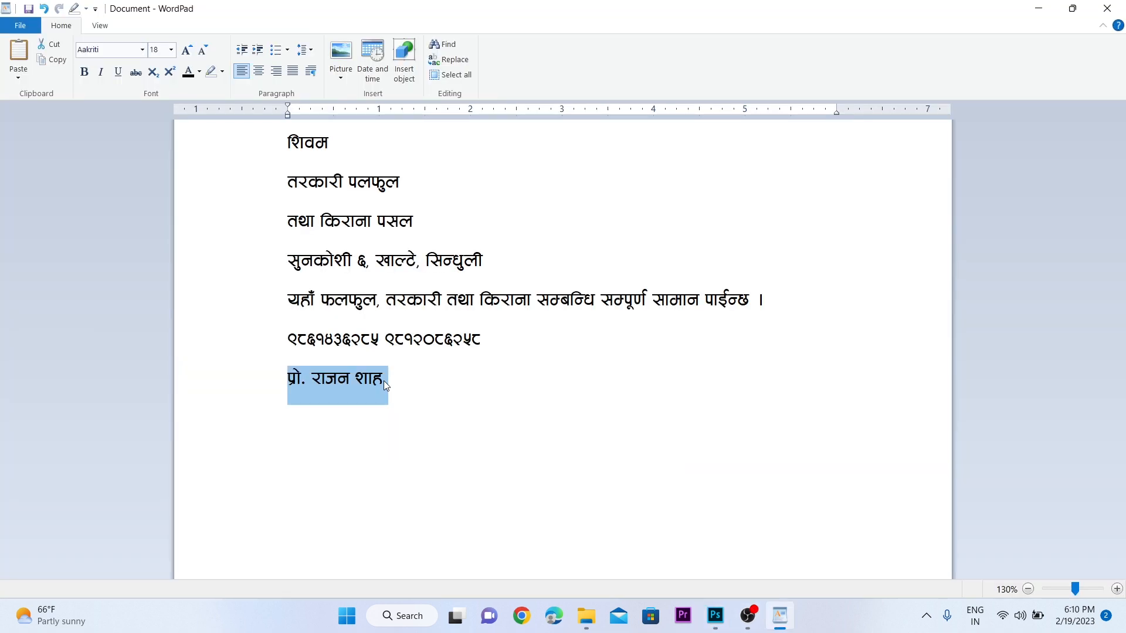
{"action": "left_click", "coordinate": [715, 615]}
{"action": "left_click_drag", "start_coordinate": [404, 455], "coordinate": [358, 474]}
{"action": "double_click", "coordinate": [352, 473]}
{"action": "key", "text": "ctrl+Return"}
{"action": "left_click", "coordinate": [408, 272]}
{"action": "key", "text": "v"}
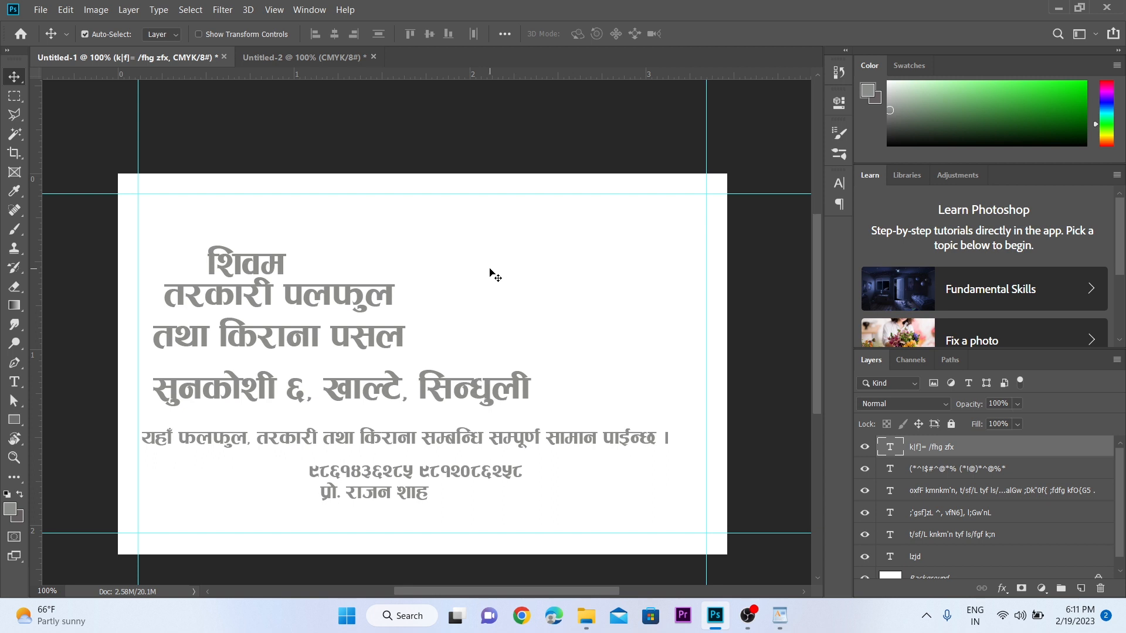
- Move the description beside शिवम and enlarge शिवम to about 224% as the headline
{"action": "left_click_drag", "start_coordinate": [304, 312], "coordinate": [456, 270]}
{"action": "key", "text": "ctrl+space"}
{"action": "left_click", "coordinate": [286, 279], "text": "ctrl"}
{"action": "left_click", "coordinate": [250, 262]}
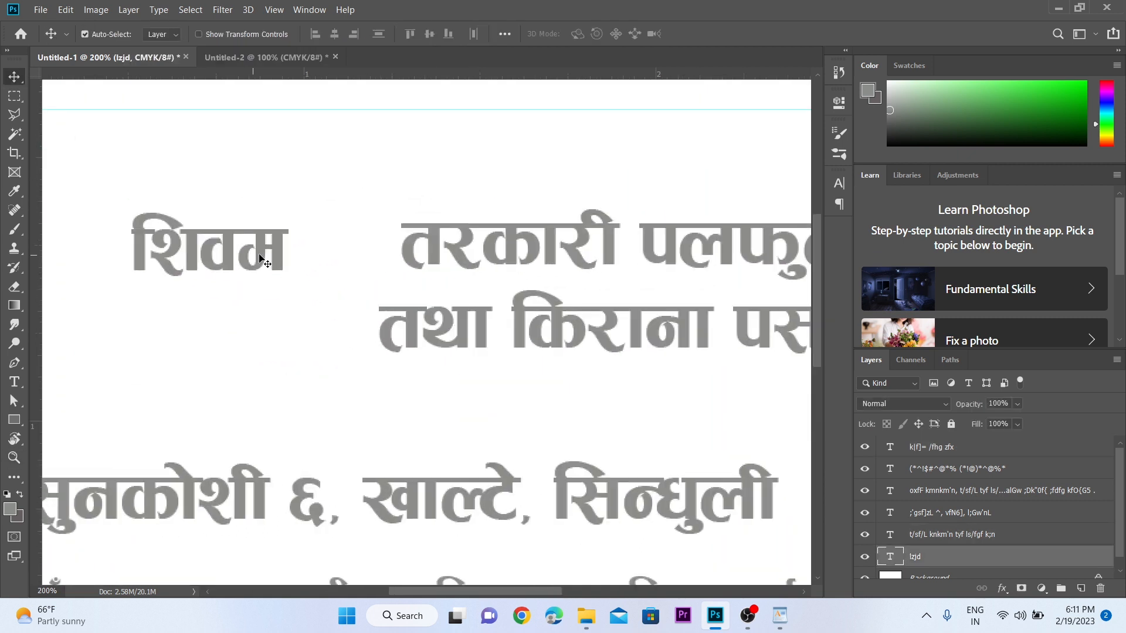
{"action": "key", "text": "ctrl+t"}
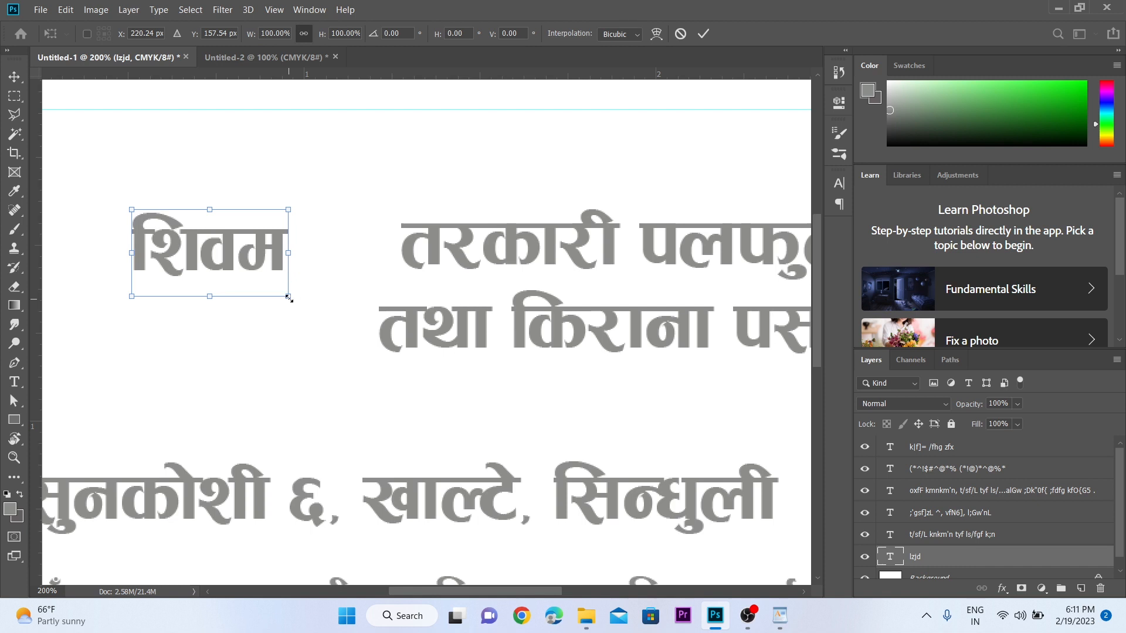
{"action": "left_click_drag", "start_coordinate": [290, 297], "coordinate": [485, 405]}
{"action": "left_click_drag", "start_coordinate": [388, 326], "coordinate": [285, 311]}
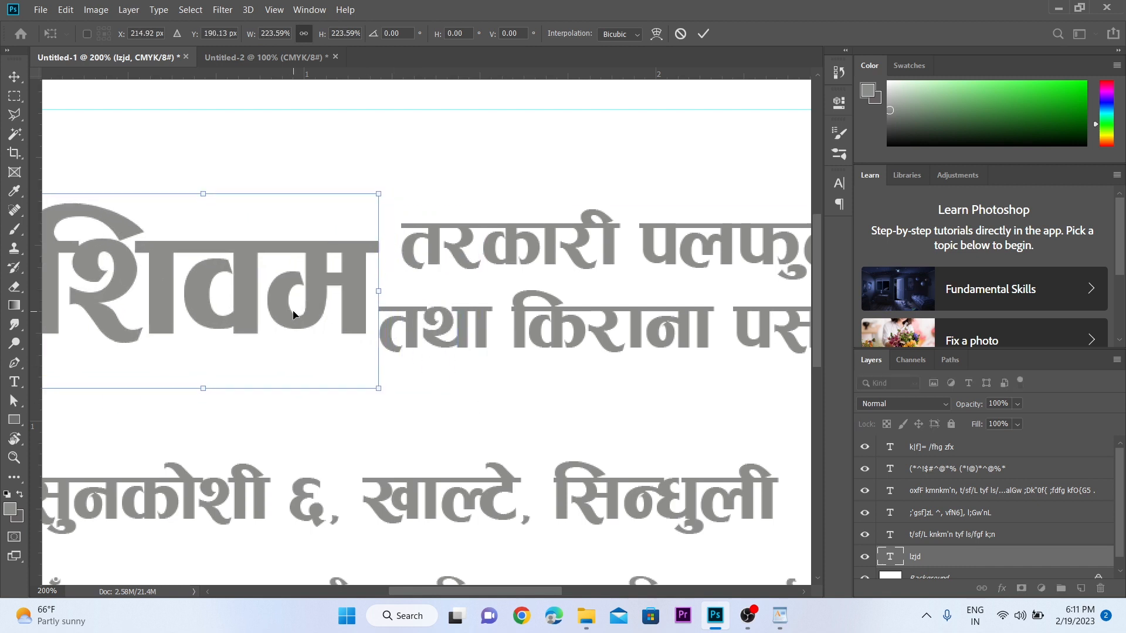
{"action": "key", "text": "Return"}
{"action": "key", "text": "ctrl+alt+space"}
{"action": "left_click", "coordinate": [294, 312], "text": "ctrl+alt"}
{"action": "left_click", "coordinate": [294, 313], "text": "ctrl+alt"}
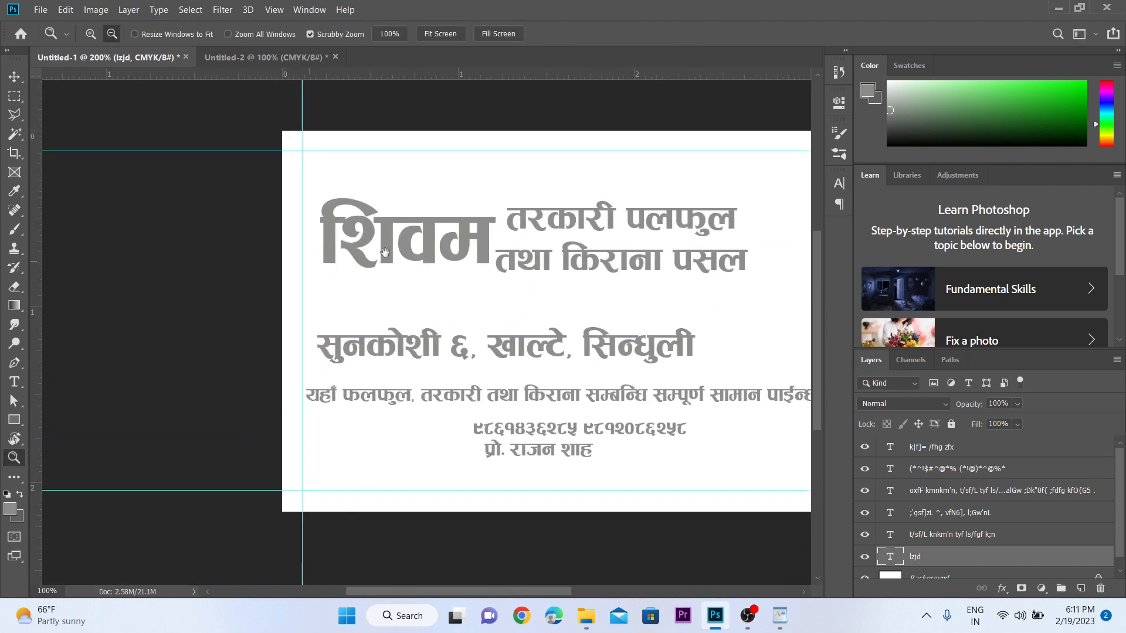
- Left-align the two-line description text
{"action": "left_click_drag", "start_coordinate": [470, 230], "coordinate": [495, 230]}
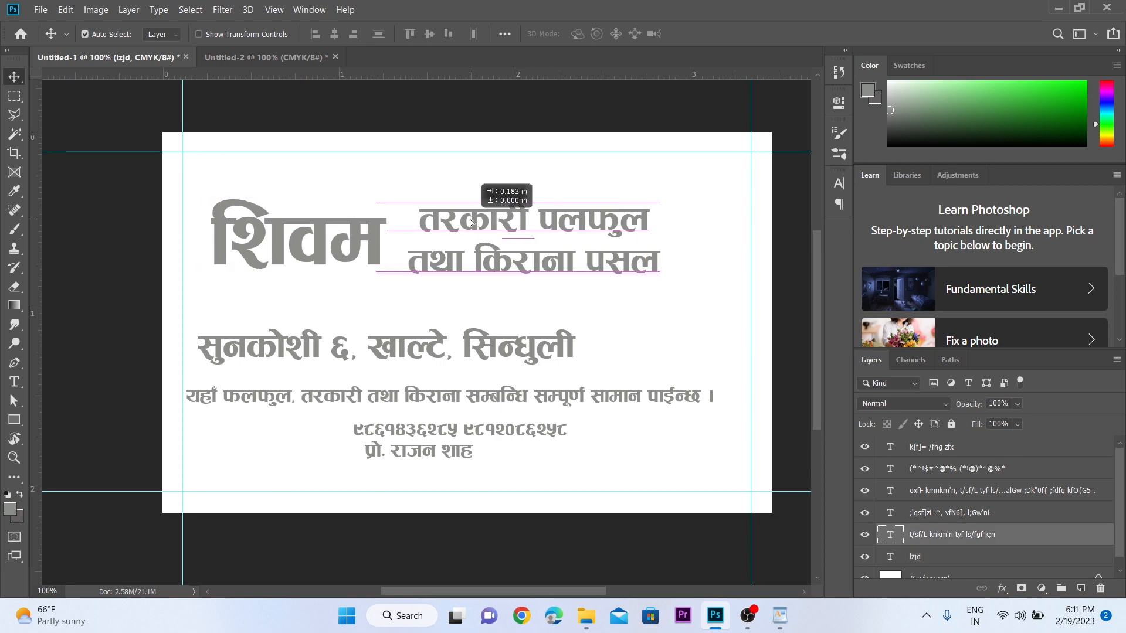
{"action": "key", "text": "z"}
{"action": "left_click", "coordinate": [495, 235]}
{"action": "left_click", "coordinate": [497, 235], "text": "alt"}
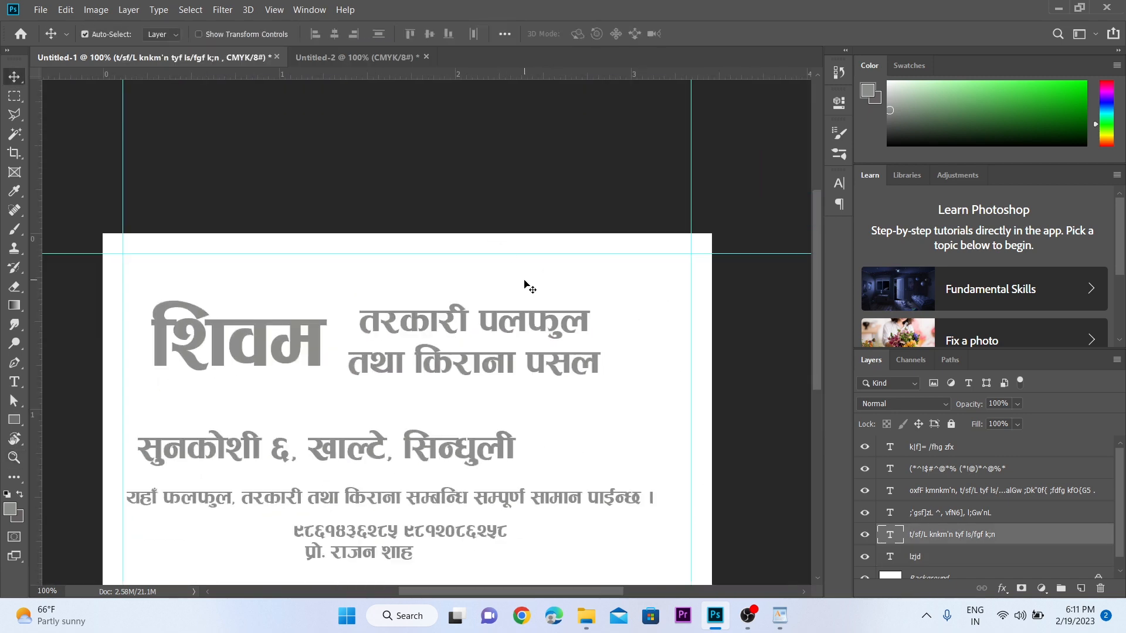
{"action": "left_click", "coordinate": [488, 265]}
{"action": "left_click", "coordinate": [414, 330], "text": "alt"}
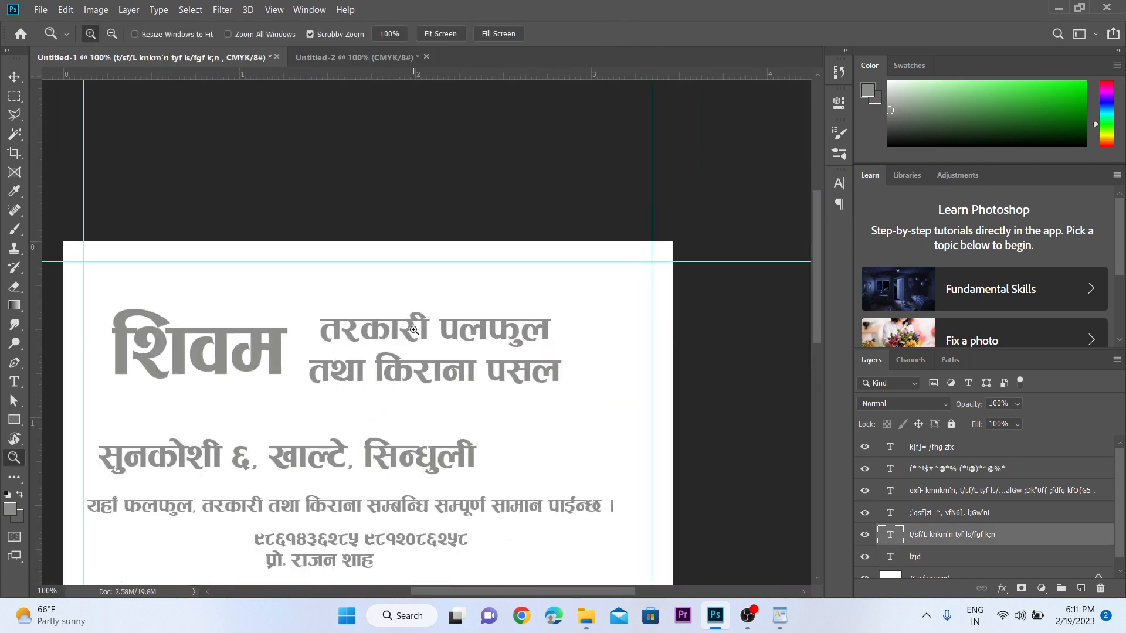
{"action": "key", "text": "v"}
{"action": "double_click", "coordinate": [329, 321]}
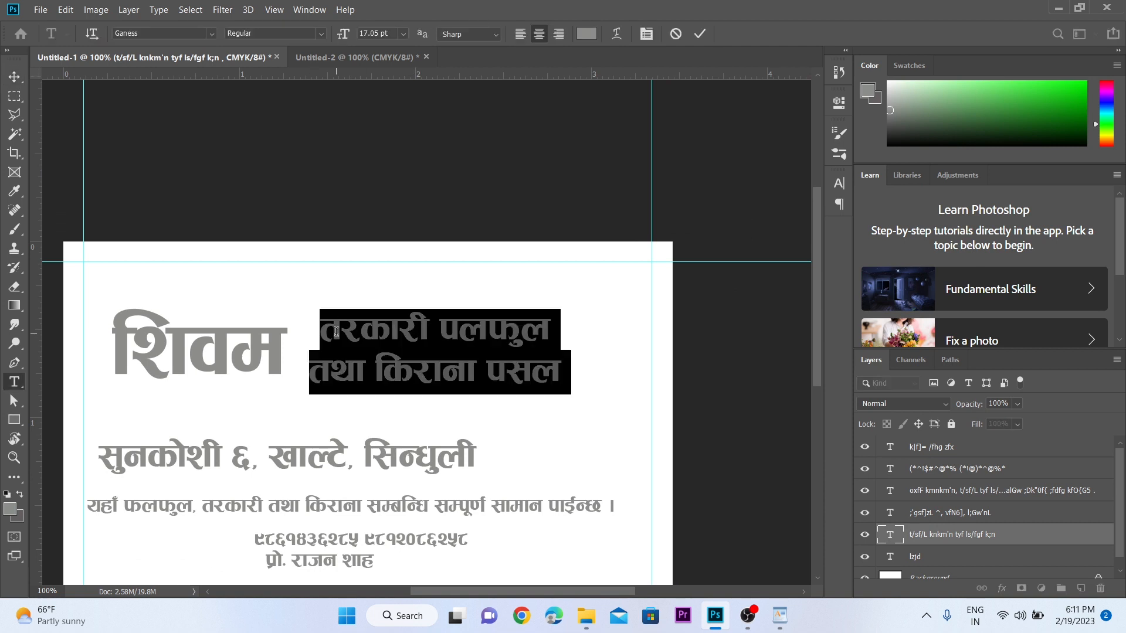
{"action": "left_click", "coordinate": [336, 332]}
{"action": "left_click_drag", "start_coordinate": [319, 323], "coordinate": [600, 377]}
{"action": "left_click", "coordinate": [518, 34]}
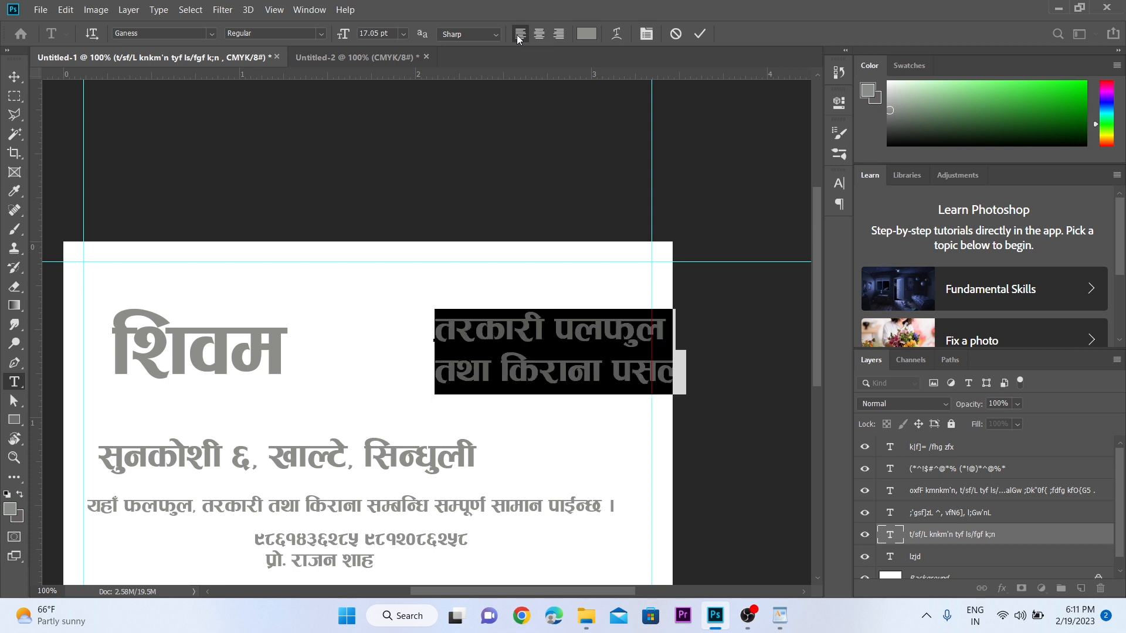
{"action": "left_click", "coordinate": [15, 77]}
- Move the description left beside शिवम, shrink it slightly, and nudge it down
{"action": "left_click_drag", "start_coordinate": [540, 338], "coordinate": [415, 346]}
{"action": "key", "text": "ctrl+t"}
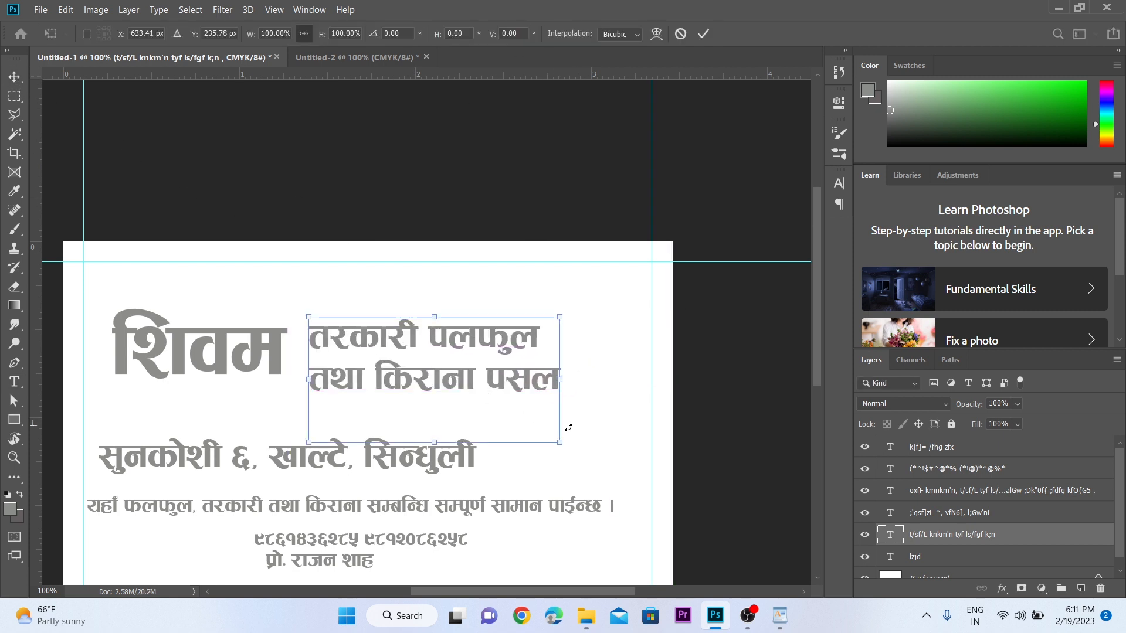
{"action": "left_click_drag", "start_coordinate": [565, 435], "coordinate": [525, 420]}
{"action": "key", "text": "Return"}
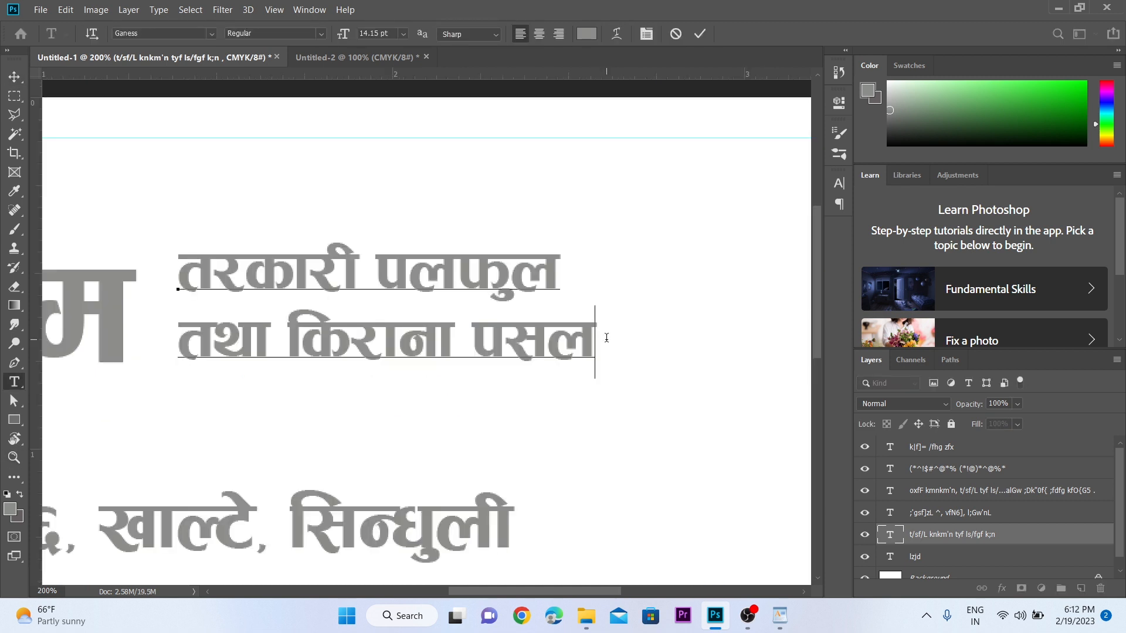
{"action": "key", "text": "ctrl+Return"}
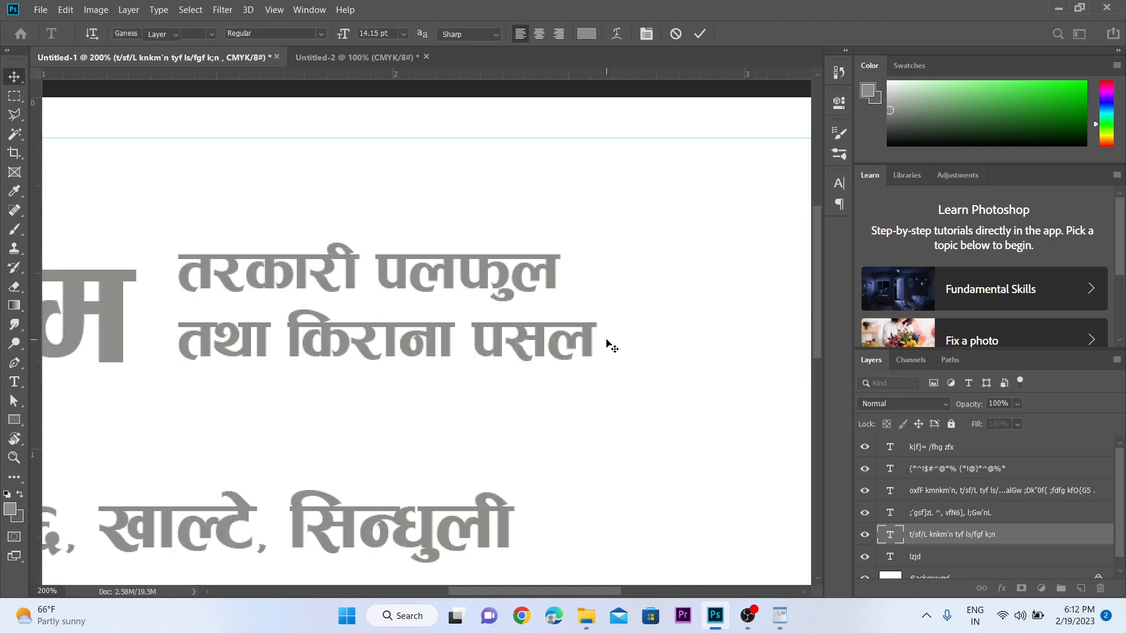
{"action": "key", "text": "z"}
{"action": "left_click", "coordinate": [608, 334], "text": "alt"}
{"action": "left_click_drag", "start_coordinate": [416, 303], "coordinate": [492, 282]}
{"action": "key", "text": "v"}
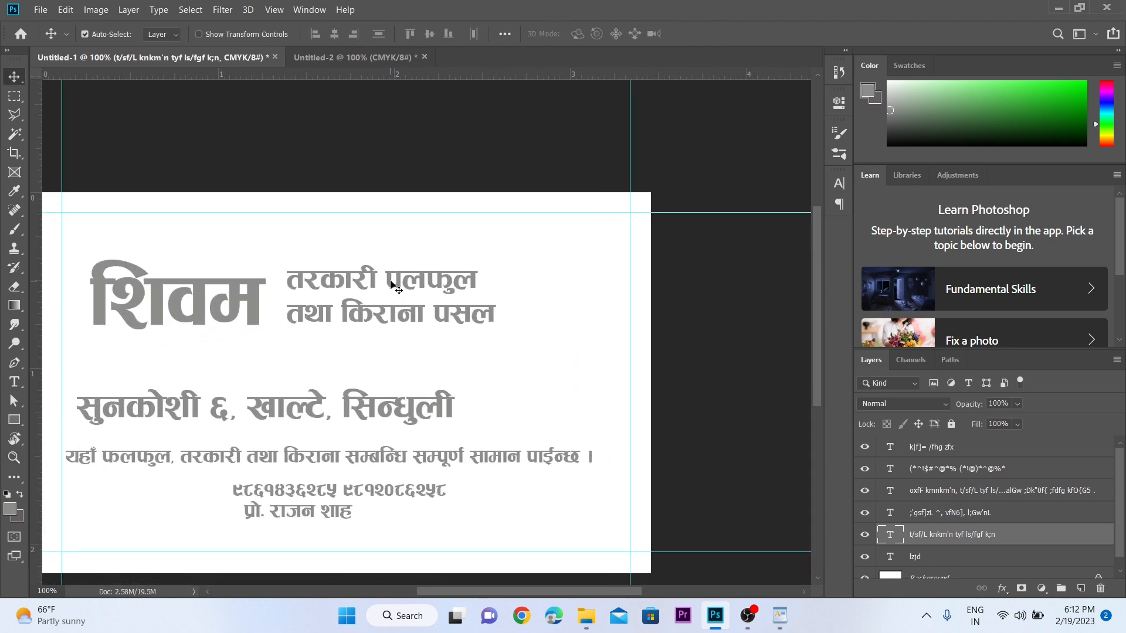
{"action": "left_click_drag", "start_coordinate": [390, 283], "coordinate": [392, 291]}
- Change the tagline's font to Aakriti
{"action": "left_click", "coordinate": [842, 183]}
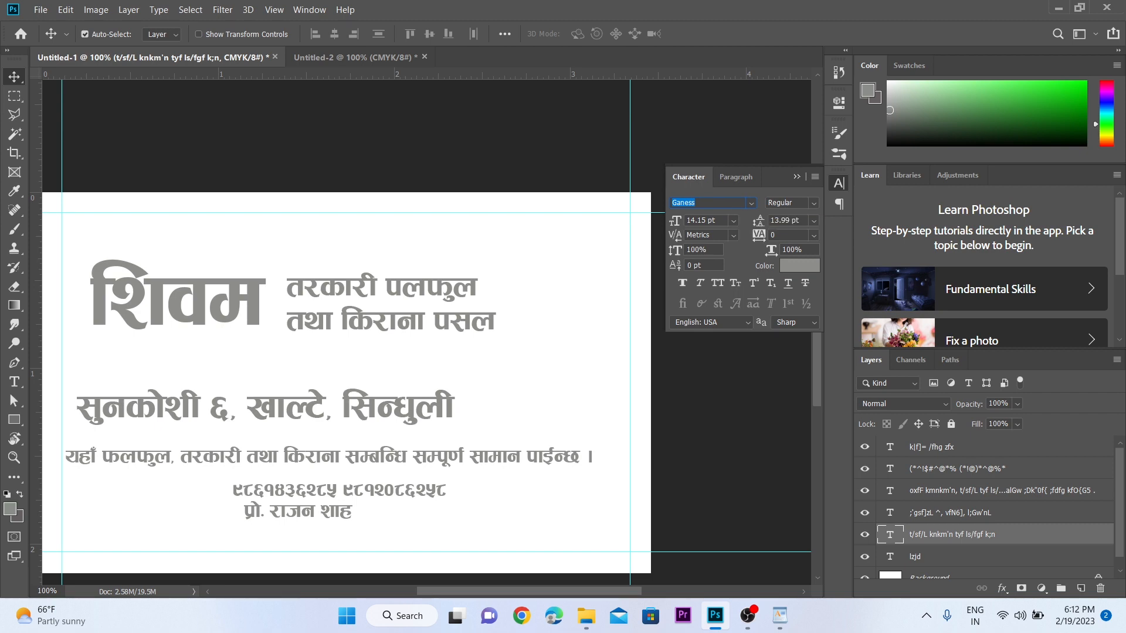
{"action": "type", "text": "aakr"}
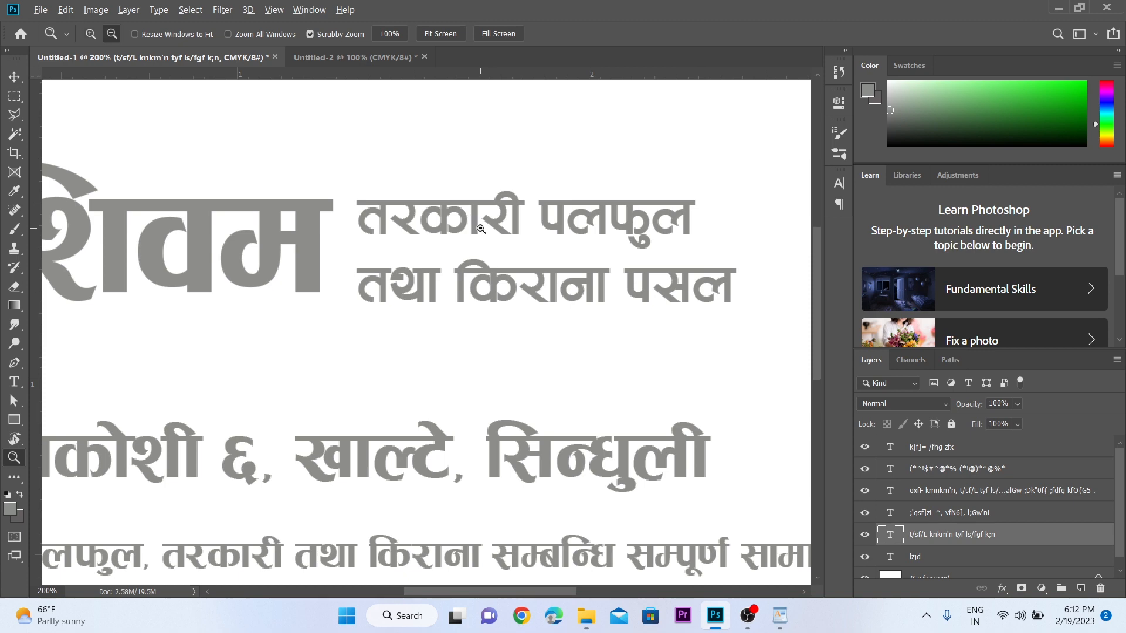
{"action": "left_click", "coordinate": [481, 229], "text": "alt"}
- Enlarge the first tagline line 'तरकारी पलफुल' to 16 pt
{"action": "left_click", "coordinate": [462, 279]}
{"action": "key", "text": "v"}
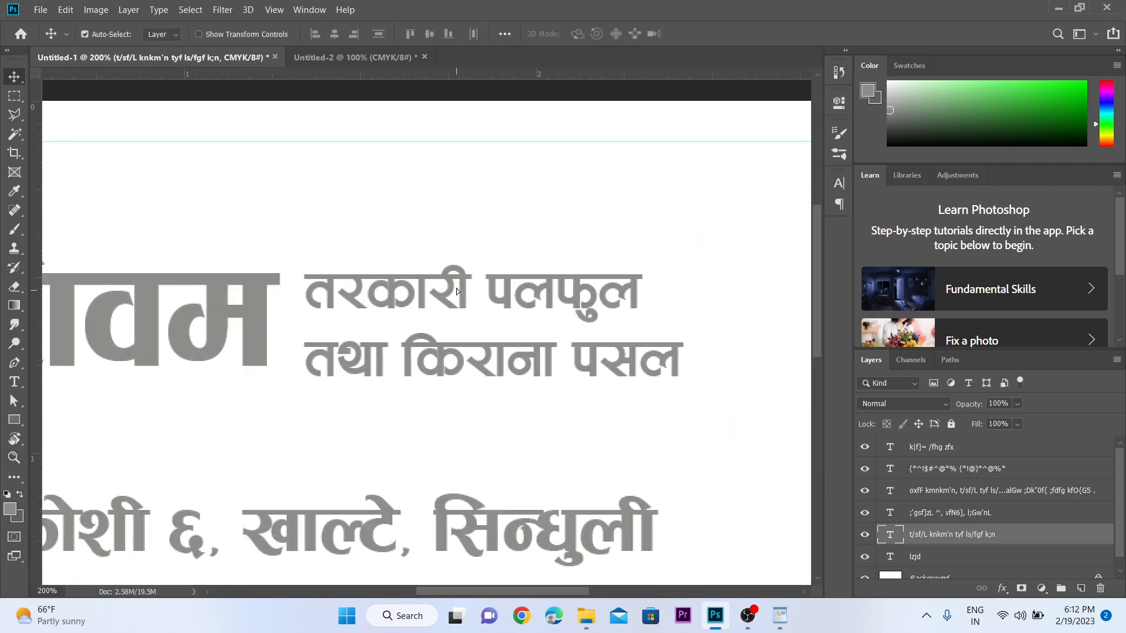
{"action": "double_click", "coordinate": [459, 285]}
{"action": "left_click", "coordinate": [458, 284]}
{"action": "left_click", "coordinate": [371, 284]}
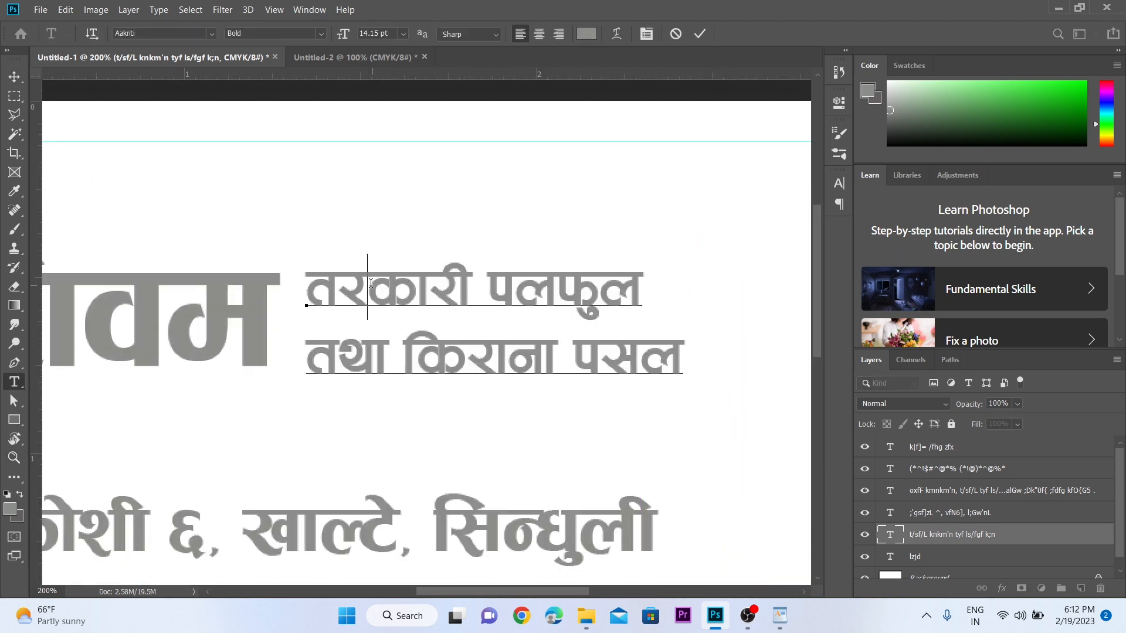
{"action": "left_click_drag", "start_coordinate": [310, 278], "coordinate": [684, 285]}
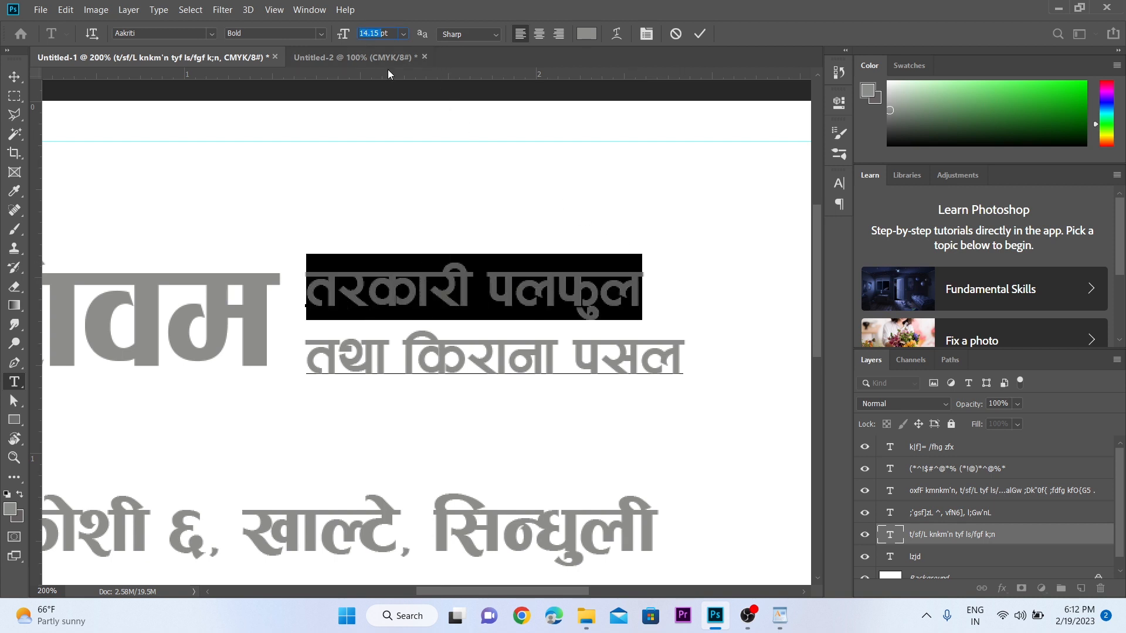
{"action": "type", "text": "16"}
{"action": "key", "text": "Return"}
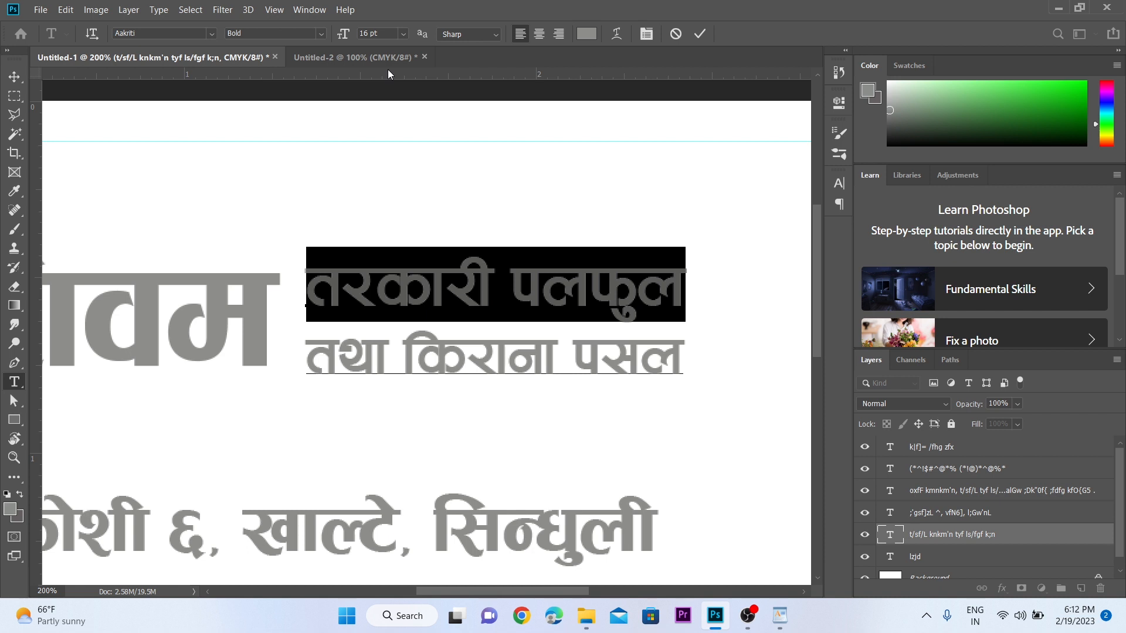
{"action": "key", "text": "ctrl+Return"}
{"action": "key", "text": "v"}
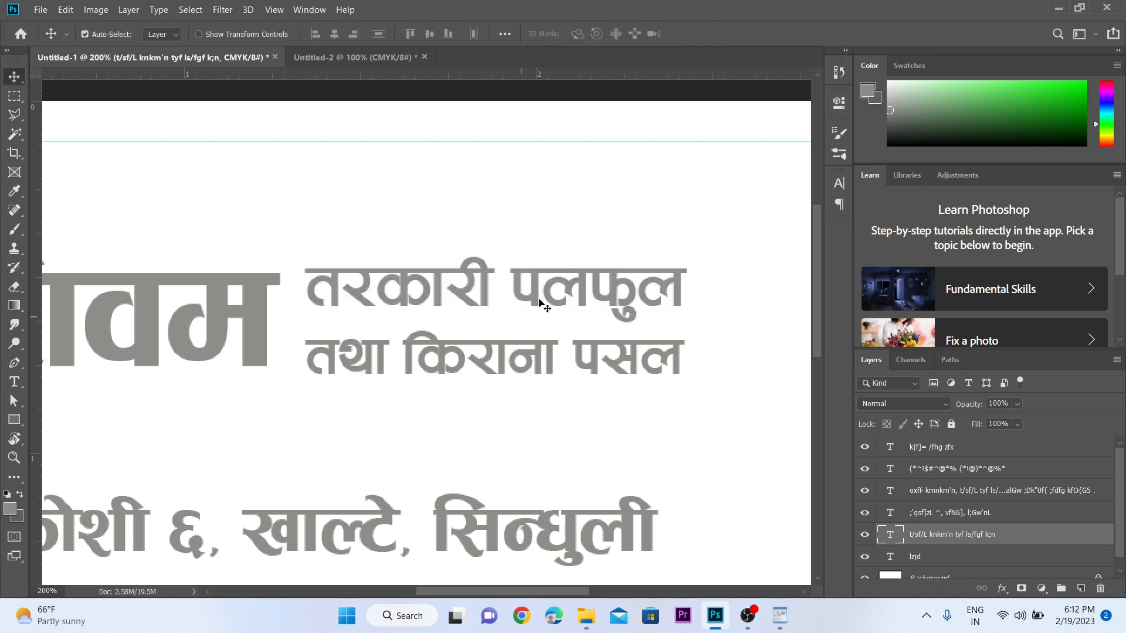
- Set the tagline's leading to 12 pt in the Character panel
{"action": "left_click", "coordinate": [838, 184]}
{"action": "left_click", "coordinate": [617, 276]}
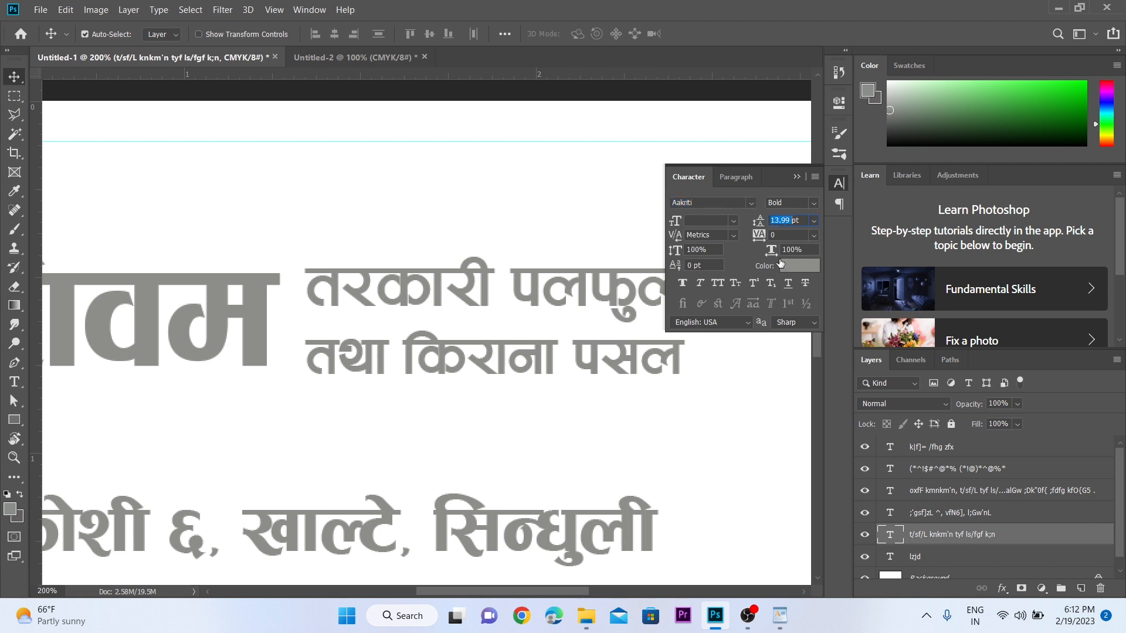
{"action": "type", "text": "12"}
{"action": "key", "text": "Return"}
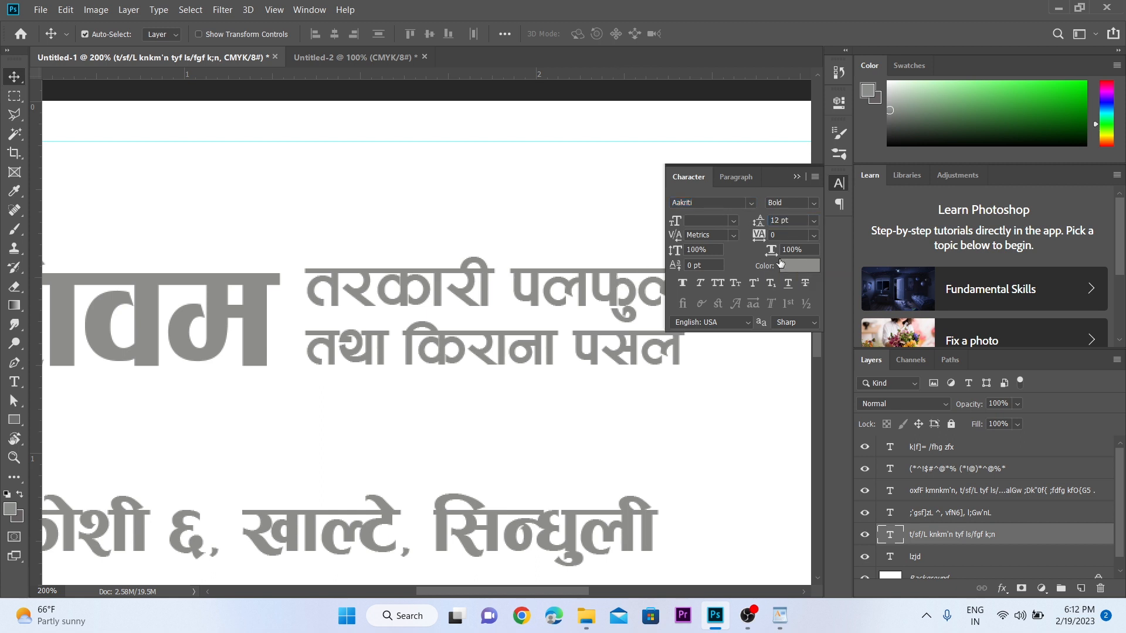
{"action": "left_click", "coordinate": [797, 177]}
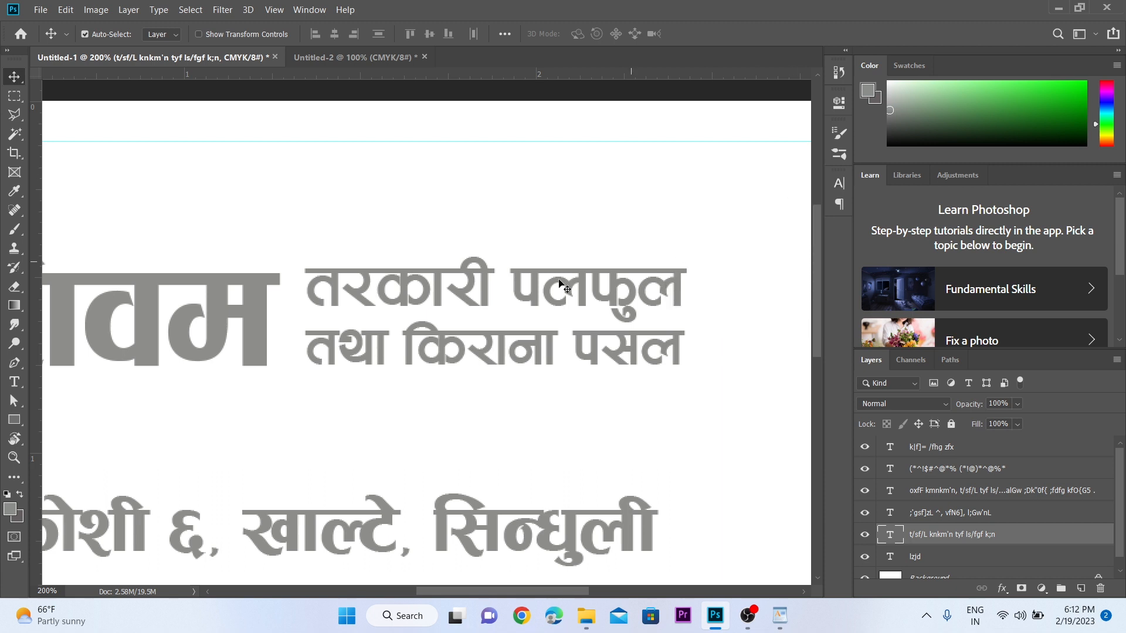
{"action": "key", "text": "ctrl+minus"}
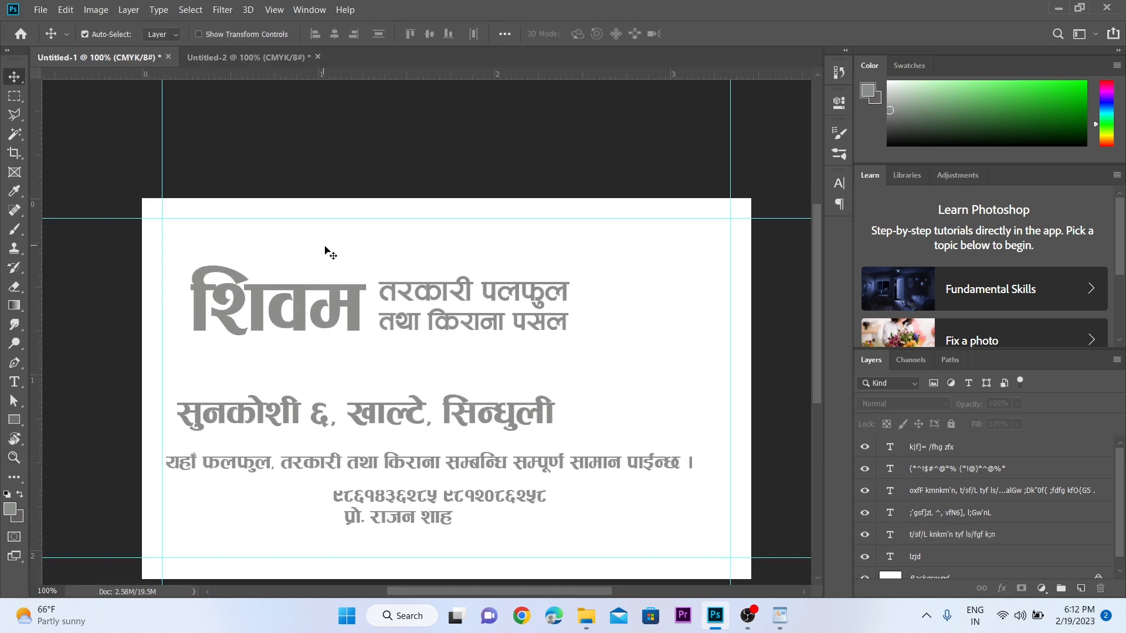
- Nudge शिवम and the tagline together right and down with Shift+arrow keys
{"action": "left_click_drag", "start_coordinate": [326, 251], "coordinate": [439, 326]}
{"action": "key", "text": "shift+Right"}
{"action": "key", "text": "shift+Right"}
{"action": "key", "text": "shift+Right"}
{"action": "key", "text": "shift+Right"}
{"action": "key", "text": "shift+Right"}
{"action": "key", "text": "shift+Right"}
{"action": "key", "text": "shift+Right"}
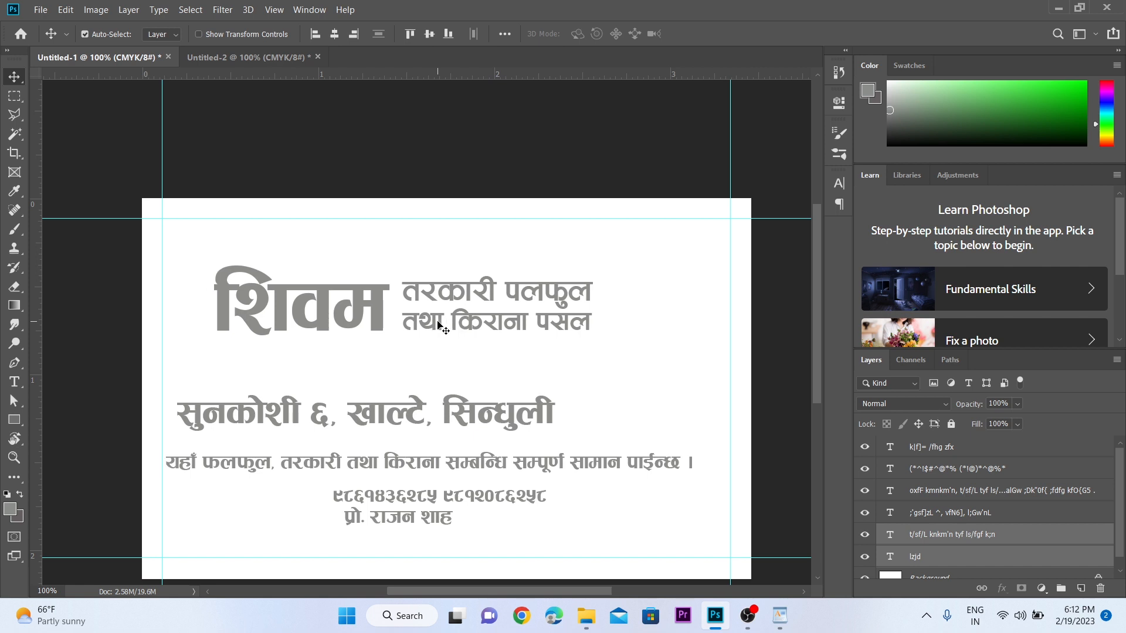
{"action": "key", "text": "shift+Down"}
{"action": "key", "text": "shift+Down"}
{"action": "key", "text": "shift+Down"}
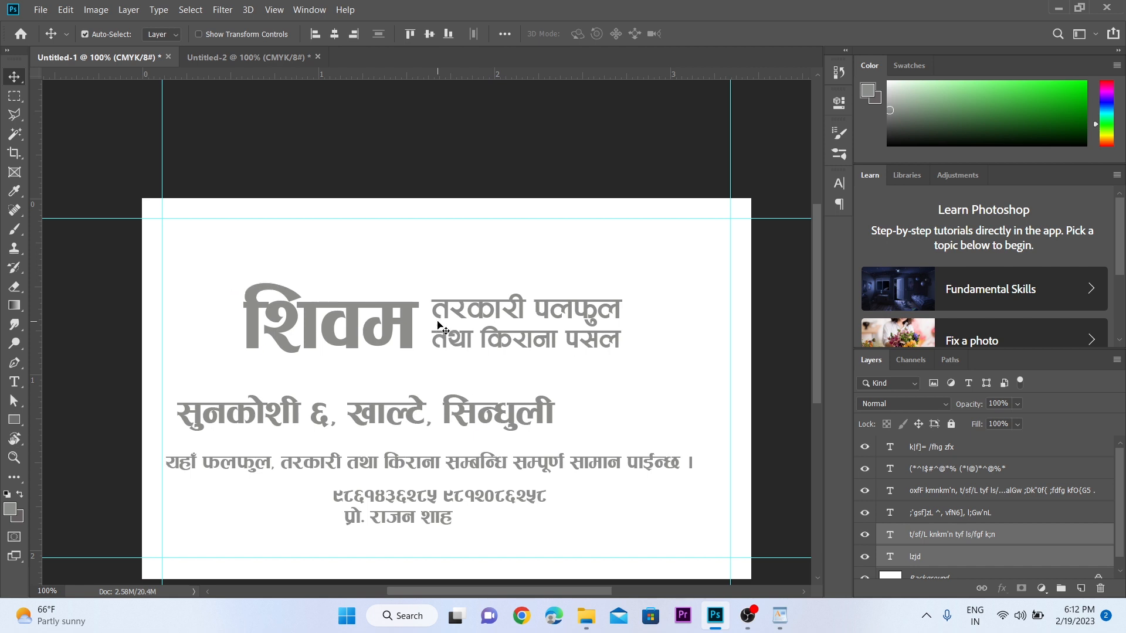
{"action": "left_click", "coordinate": [455, 280]}
{"action": "key", "text": "ctrl+space"}
- Zoom in on the heading and select the शिवम text layer
{"action": "left_click", "coordinate": [476, 320]}
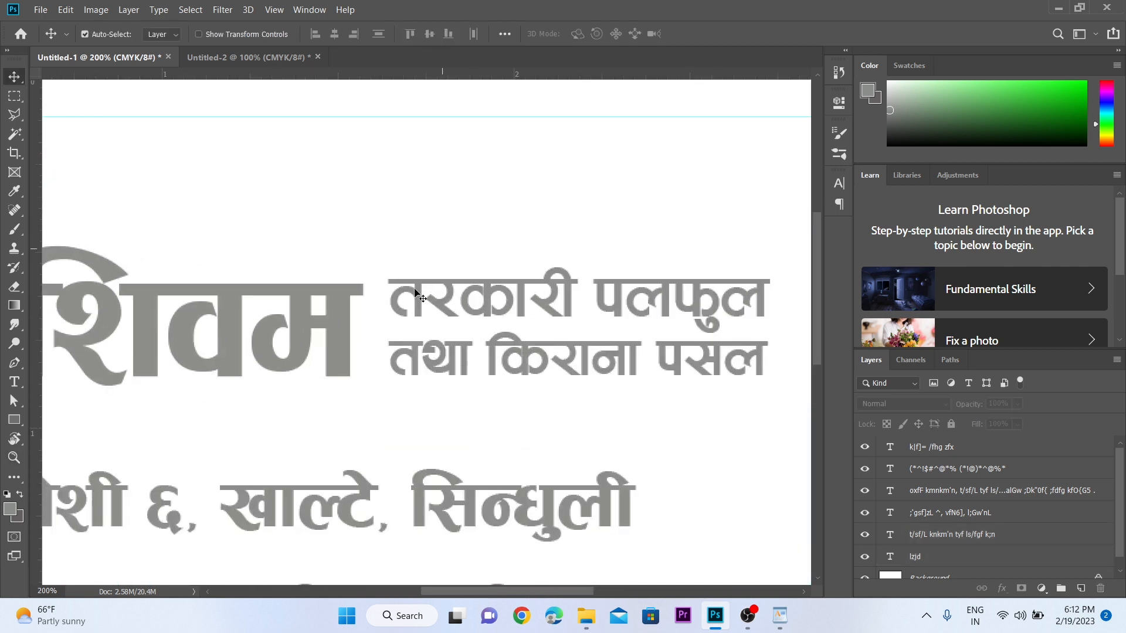
{"action": "key", "text": "space"}
{"action": "left_click_drag", "start_coordinate": [601, 327], "coordinate": [501, 304]}
{"action": "left_click", "coordinate": [476, 309]}
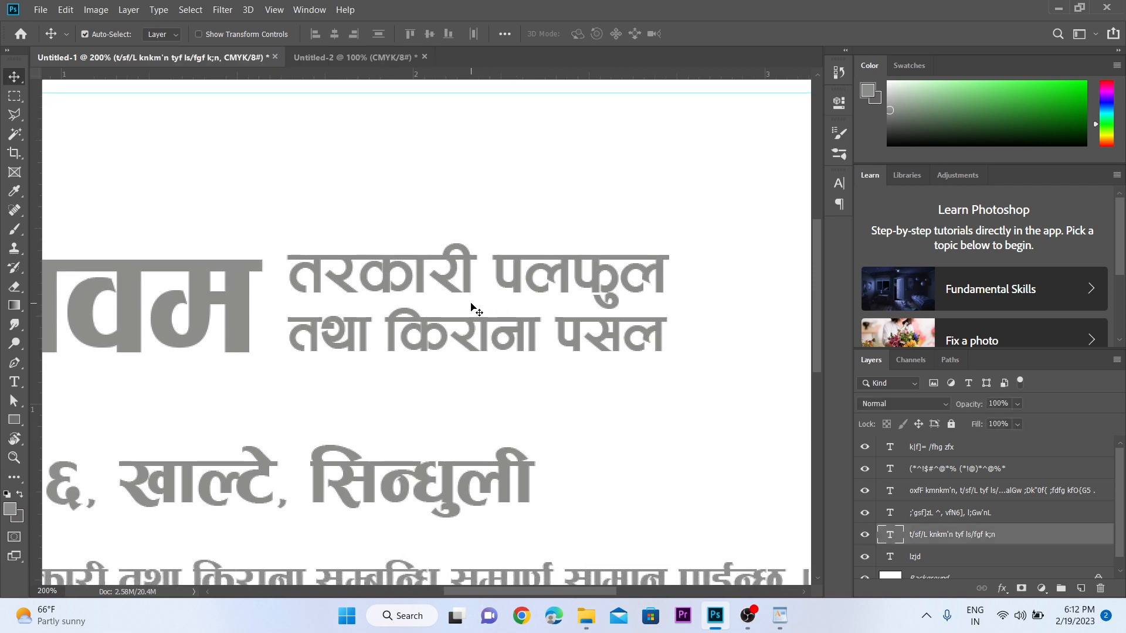
{"action": "scroll", "coordinate": [476, 309], "scroll_direction": "left", "scroll_amount": 5}
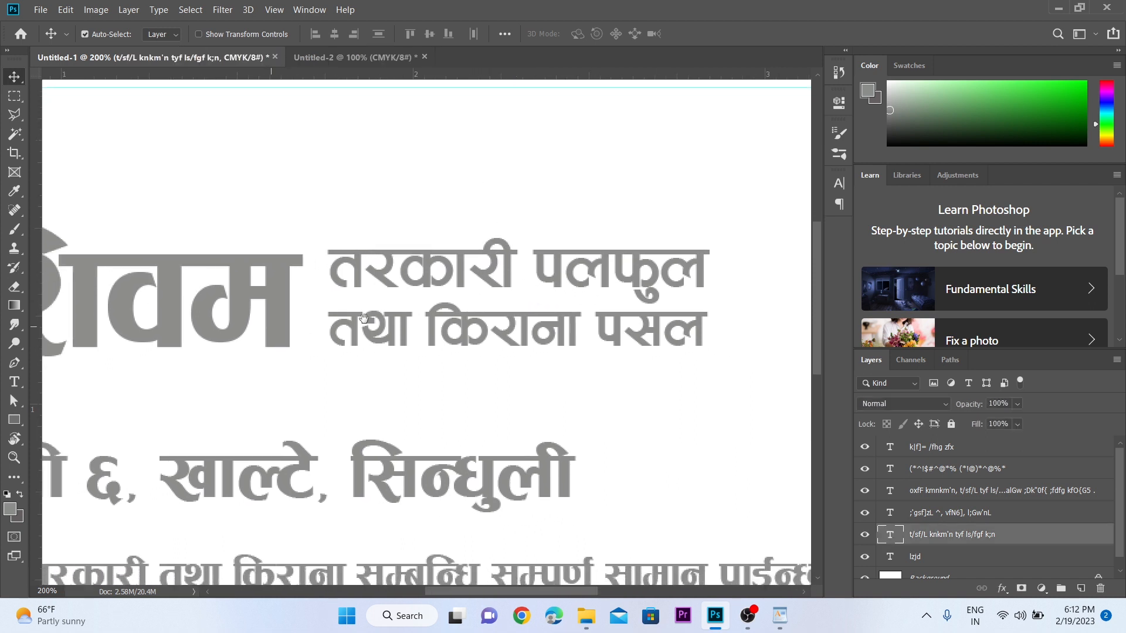
{"action": "left_click", "coordinate": [309, 300]}
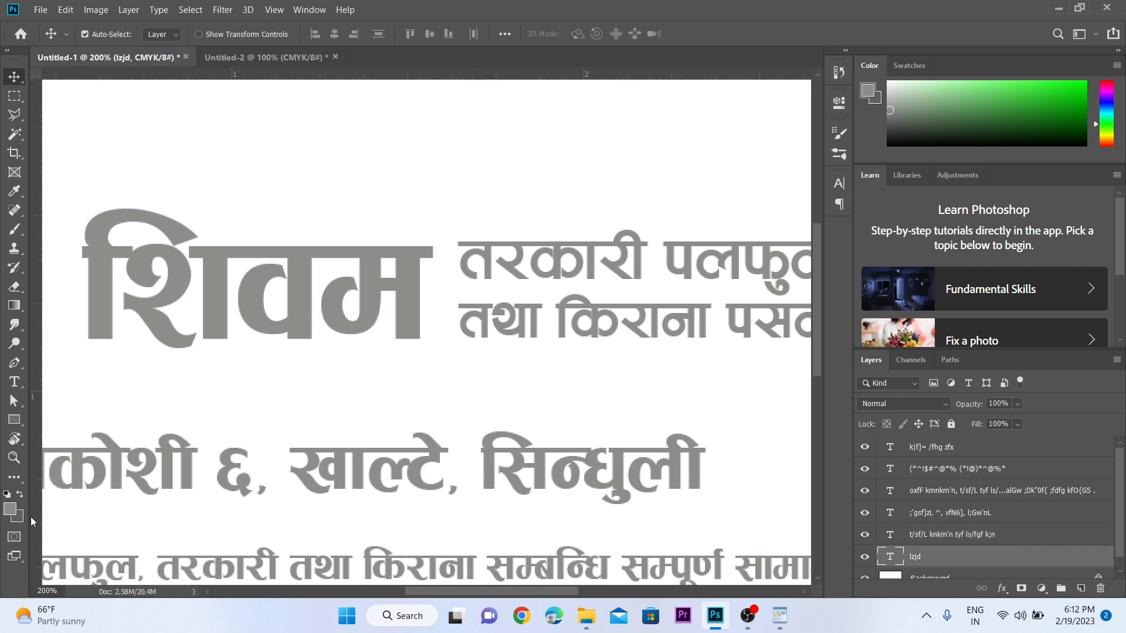
- Fill the शिवम heading with pure red
{"action": "left_click", "coordinate": [10, 510]}
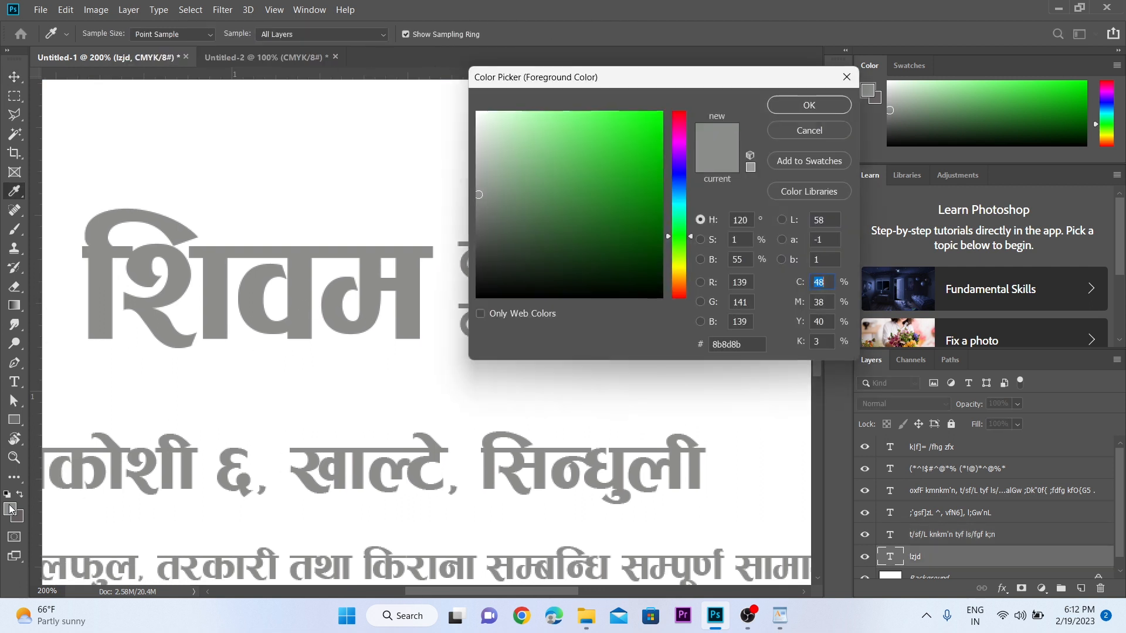
{"action": "left_click", "coordinate": [681, 113]}
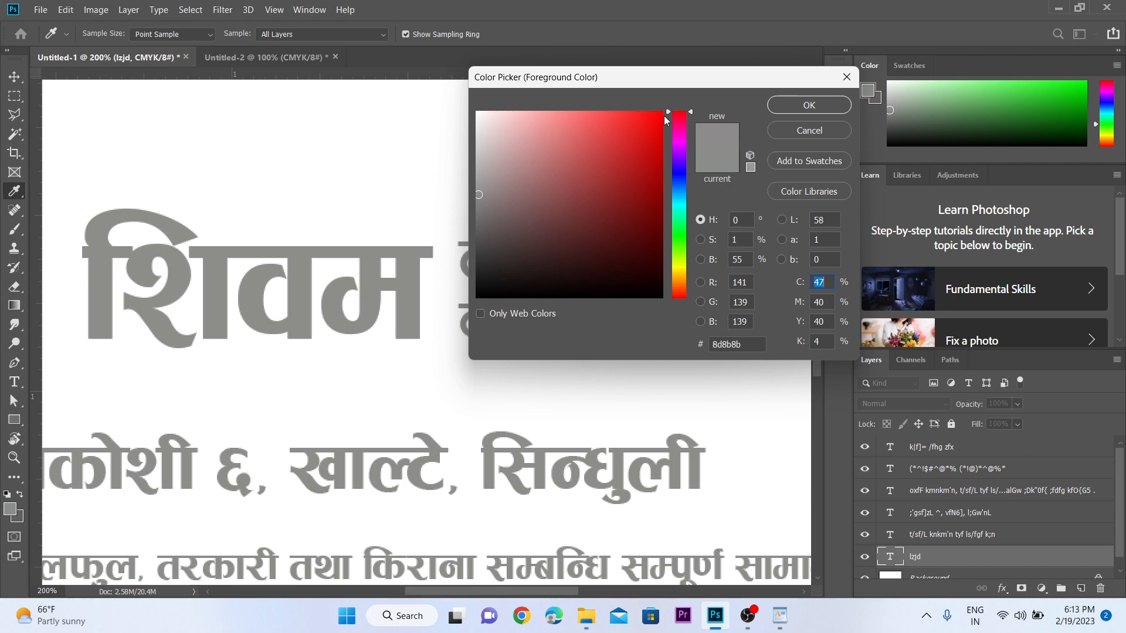
{"action": "left_click", "coordinate": [662, 113]}
{"action": "left_click", "coordinate": [809, 105]}
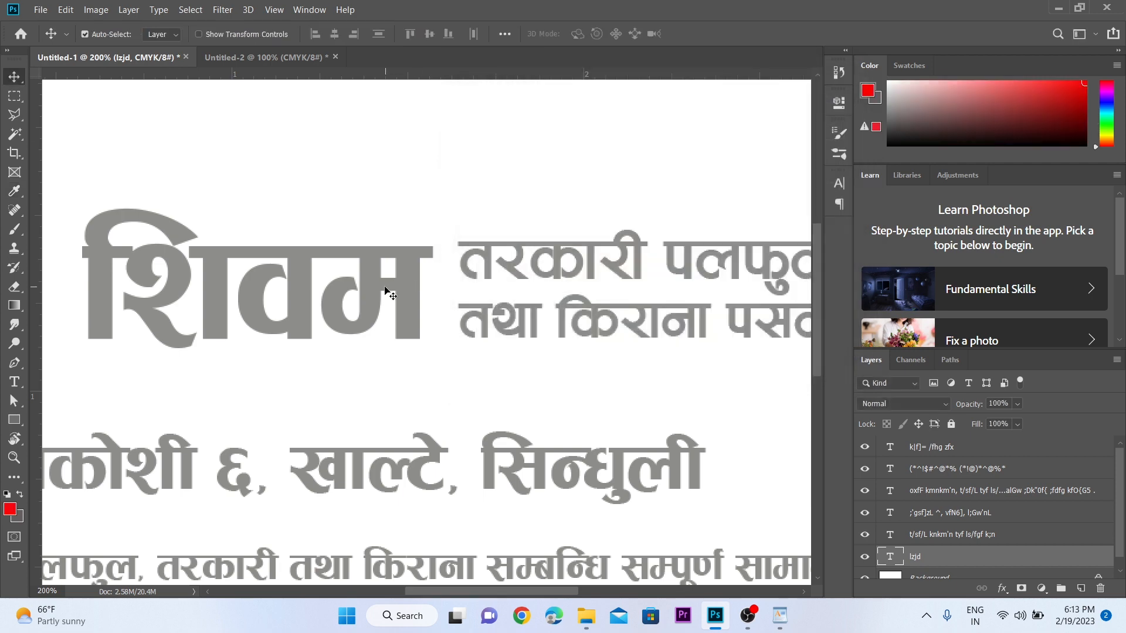
{"action": "key", "text": "alt+BackSpace"}
{"action": "key", "text": "z"}
{"action": "left_click", "coordinate": [404, 258], "text": "alt"}
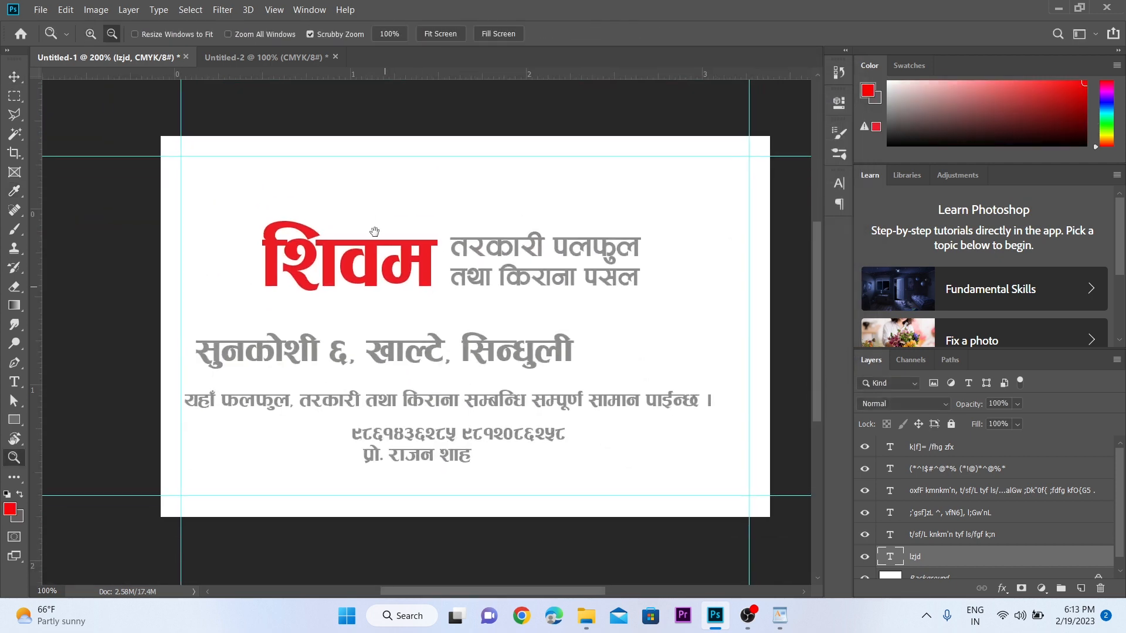
{"action": "left_click", "coordinate": [404, 259]}
{"action": "key", "text": "v"}
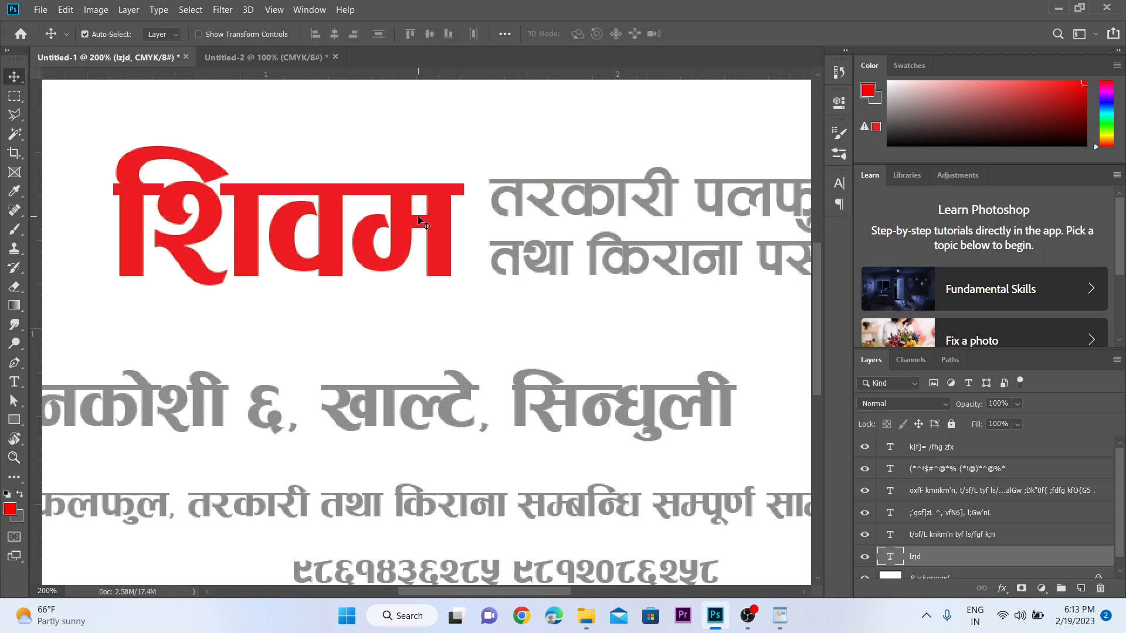
- Fill the two-line tagline with dark green (#045c16)
{"action": "key", "text": "z"}
{"action": "left_click", "coordinate": [447, 255], "text": "alt"}
{"action": "left_click", "coordinate": [432, 261]}
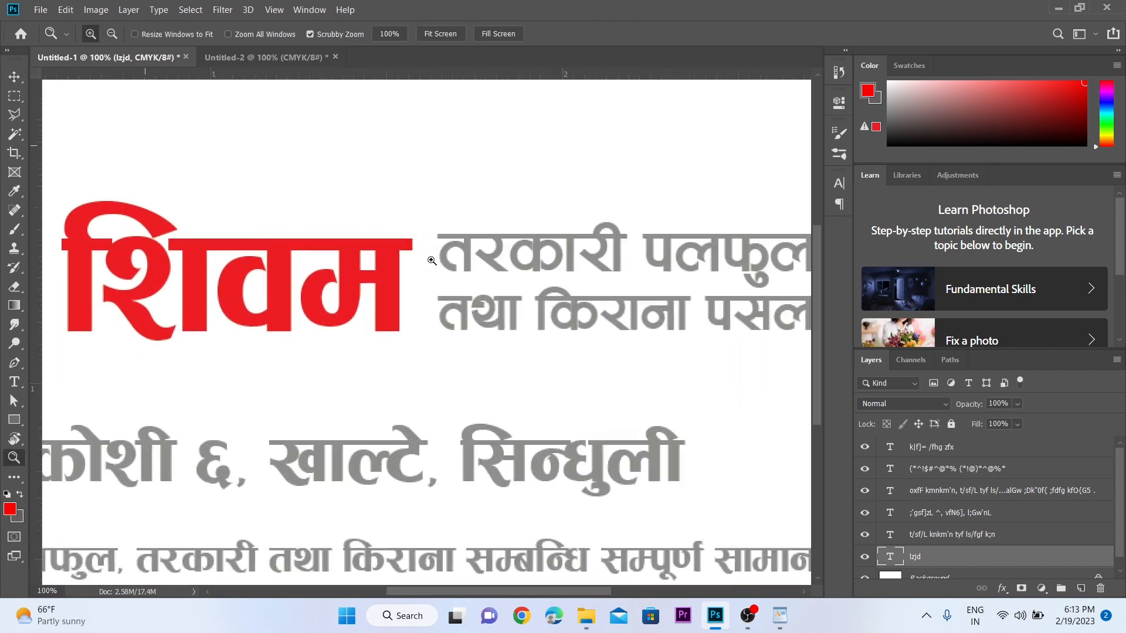
{"action": "key", "text": "v"}
{"action": "left_click", "coordinate": [480, 256]}
{"action": "left_click_drag", "start_coordinate": [561, 266], "coordinate": [438, 253]}
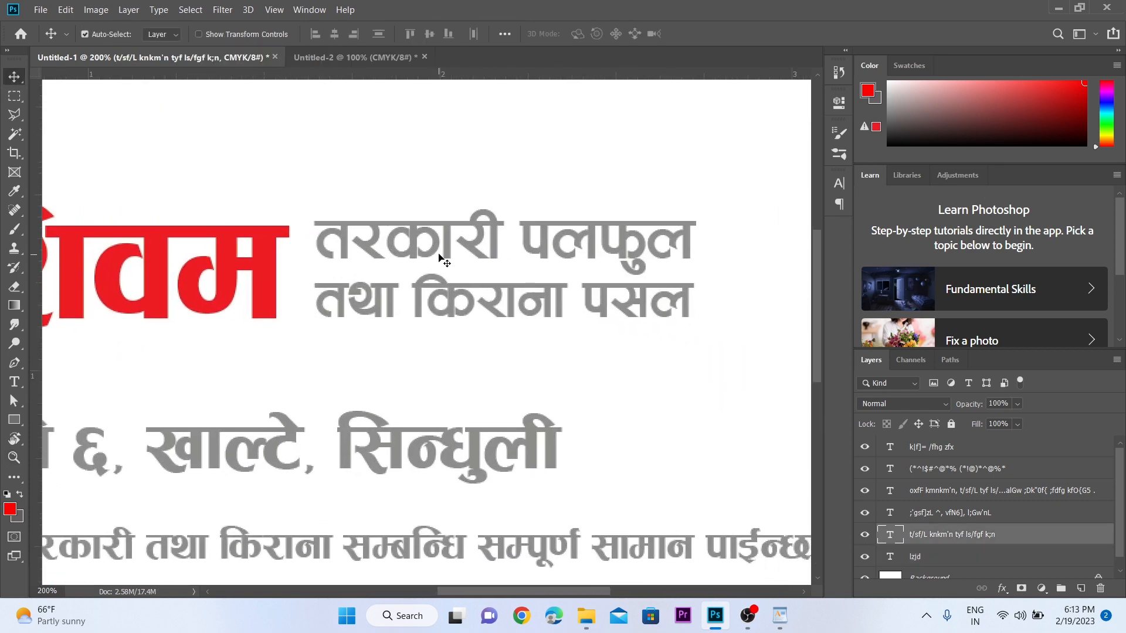
{"action": "left_click", "coordinate": [11, 510]}
{"action": "mouse_move", "coordinate": [678, 228]}
{"action": "left_mouse_down"}
{"action": "mouse_move", "coordinate": [675, 242]}
{"action": "mouse_move", "coordinate": [679, 234]}
{"action": "left_mouse_up"}
{"action": "left_click", "coordinate": [653, 206]}
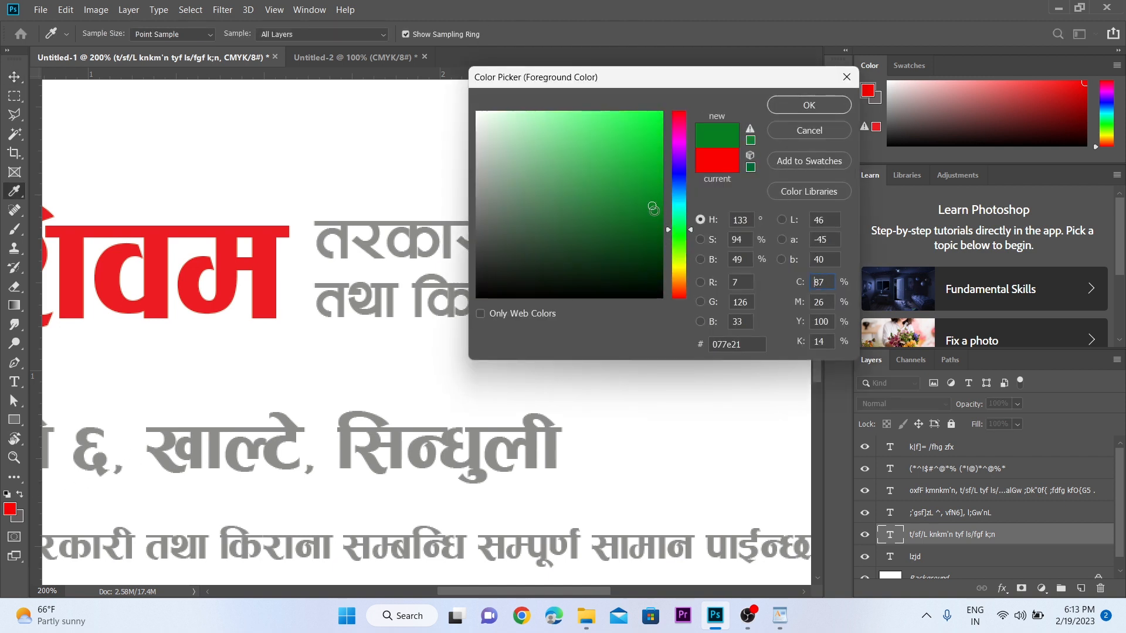
{"action": "left_click", "coordinate": [789, 112]}
{"action": "key", "text": "v"}
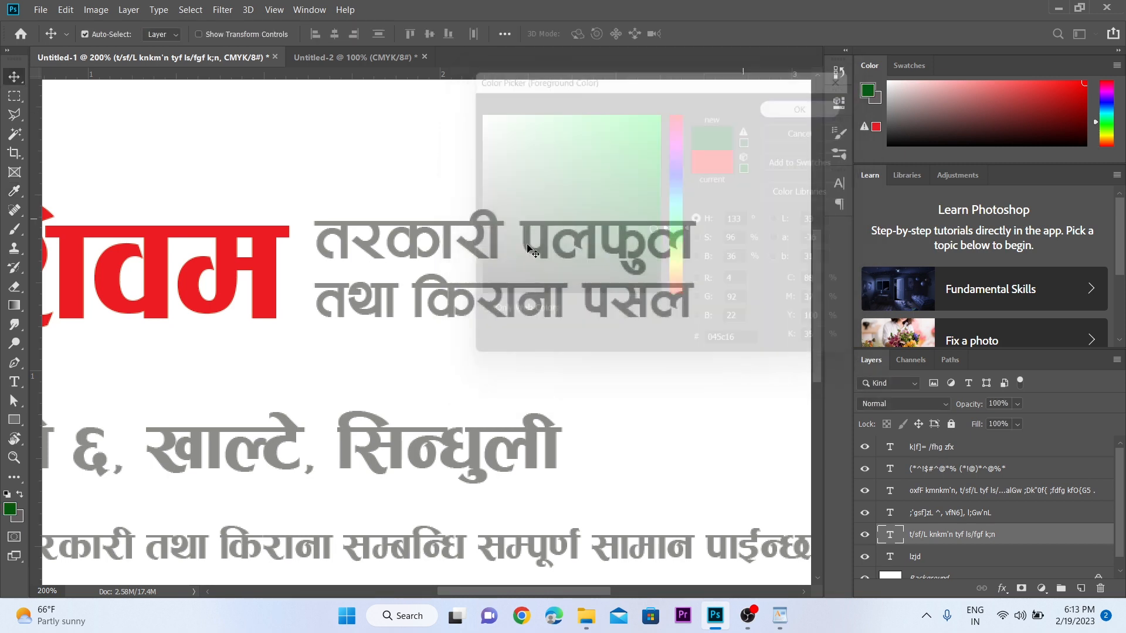
{"action": "key", "text": "alt+BackSpace"}
- Nudge the green tagline slightly right, away from शिवम
{"action": "key", "text": "z"}
{"action": "left_click_drag", "start_coordinate": [458, 256], "coordinate": [428, 236]}
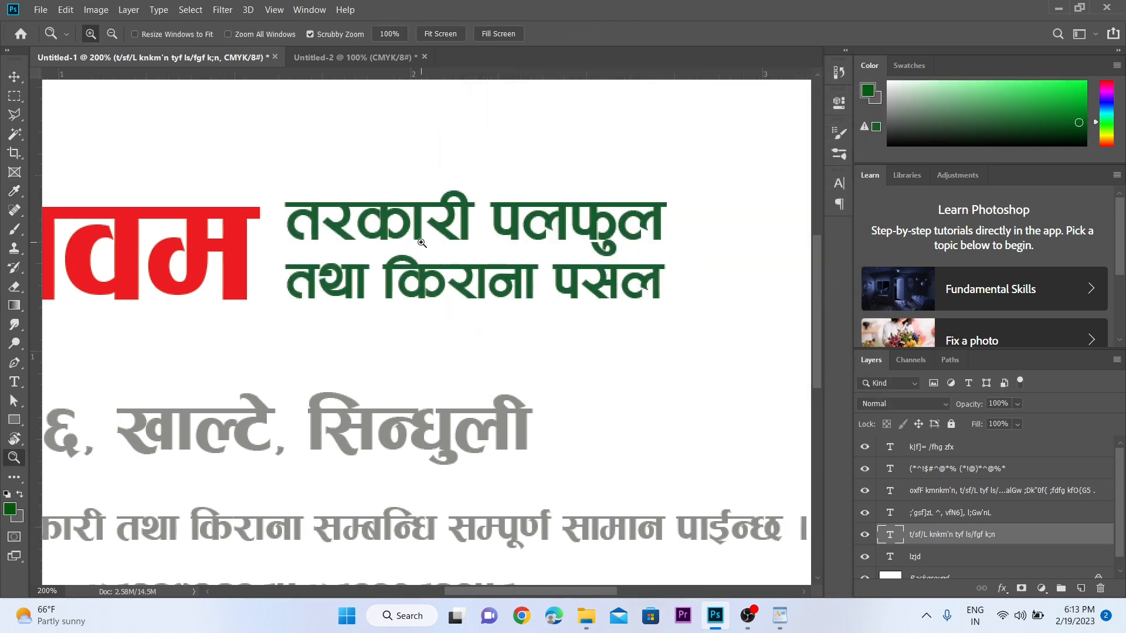
{"action": "scroll", "coordinate": [425, 236], "scroll_direction": "up", "scroll_amount": 1}
{"action": "scroll", "coordinate": [421, 234], "scroll_direction": "down", "scroll_amount": 1}
{"action": "left_click_drag", "start_coordinate": [375, 268], "coordinate": [438, 166]}
{"action": "scroll", "coordinate": [440, 208], "scroll_direction": "down", "scroll_amount": 1}
{"action": "scroll", "coordinate": [425, 289], "scroll_direction": "up", "scroll_amount": 1}
{"action": "key", "text": "v"}
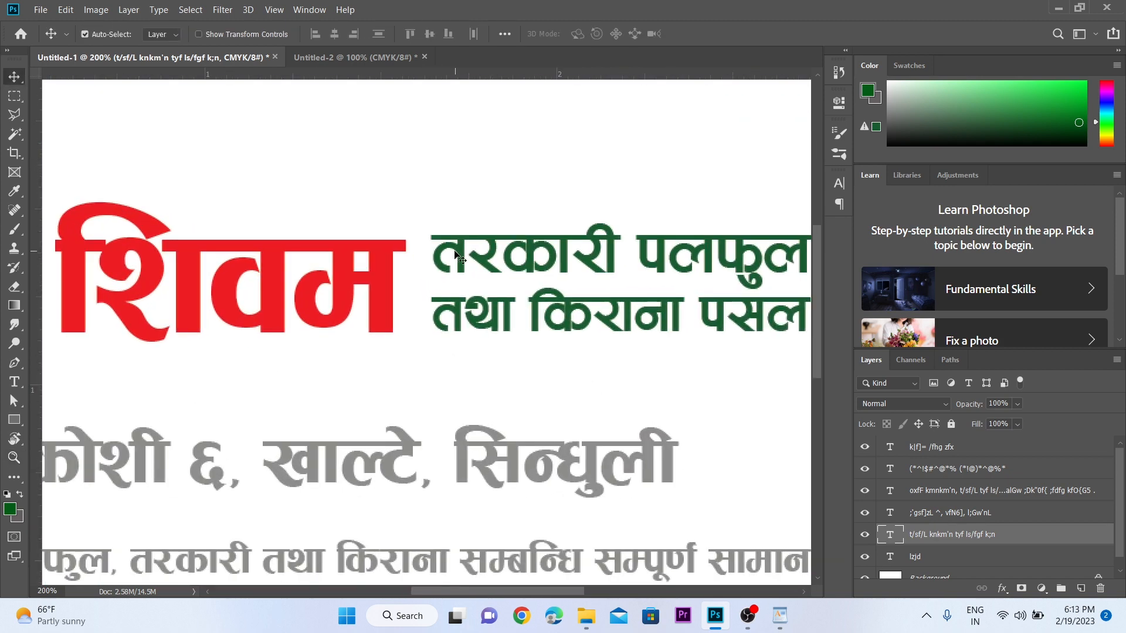
{"action": "key", "text": "shift+Right"}
{"action": "key", "text": "shift+Right"}
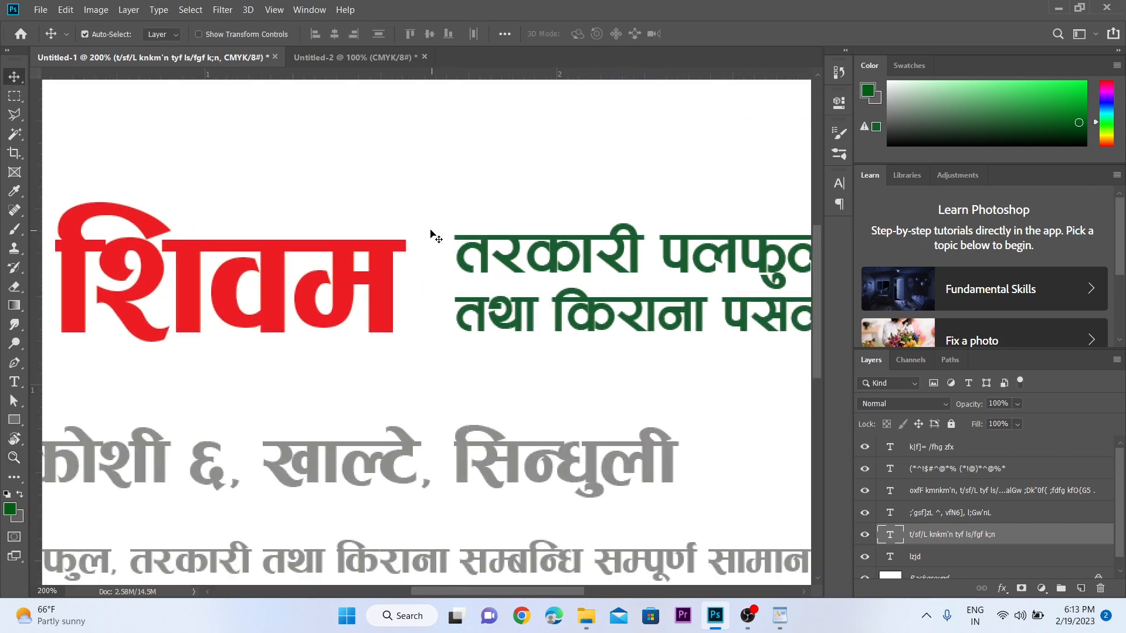
- Draw a thin 11 × 80 px green rectangle bar between शिवम and the tagline
{"action": "left_click", "coordinate": [406, 207]}
{"action": "left_click", "coordinate": [13, 418]}
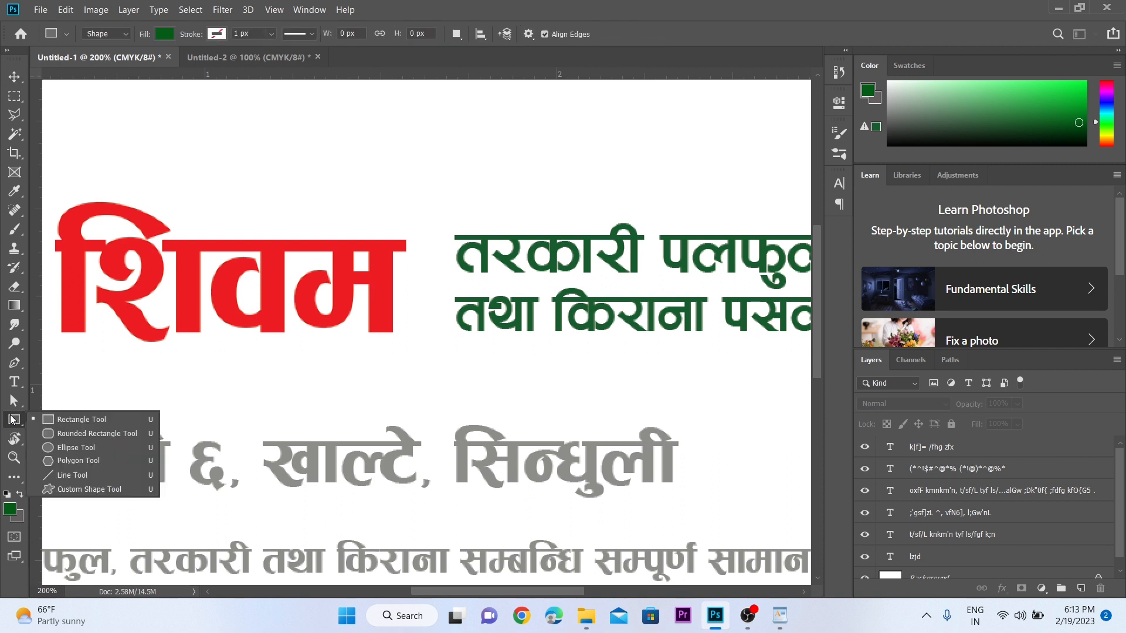
{"action": "left_click", "coordinate": [53, 419]}
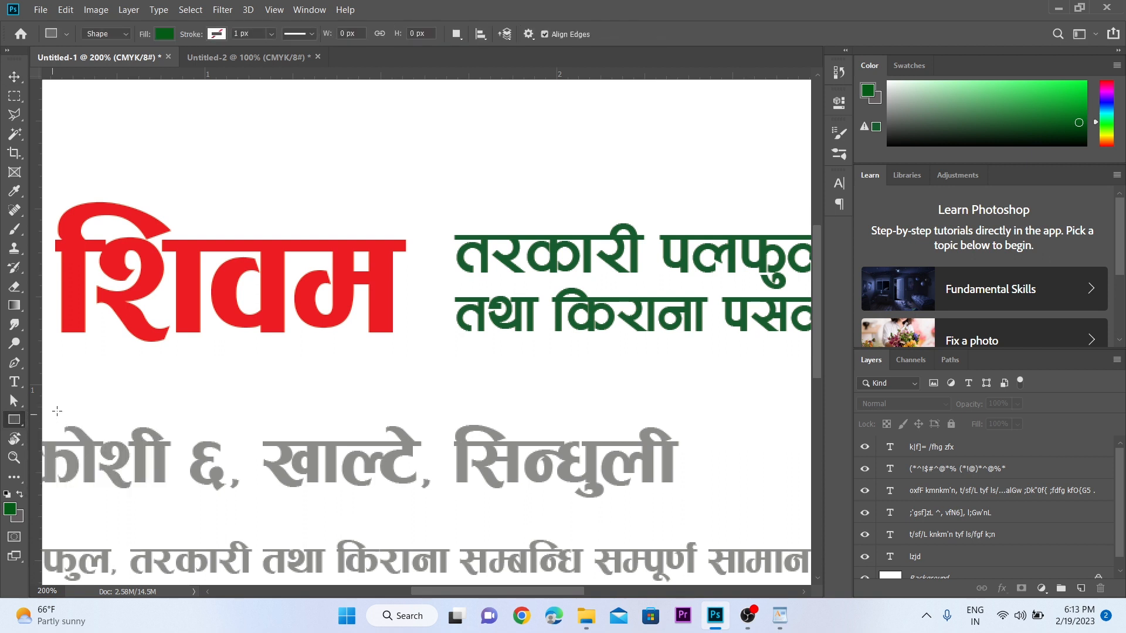
{"action": "left_click_drag", "start_coordinate": [417, 240], "coordinate": [428, 333]}
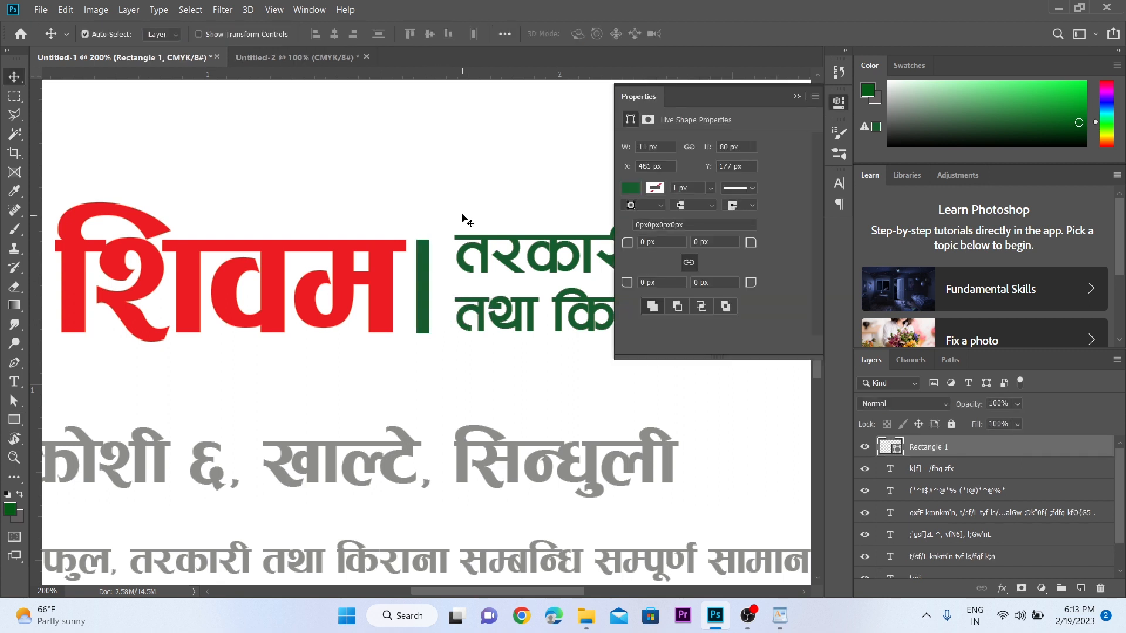
- Zoom in and drag the green tagline slightly down
{"action": "key", "text": "z"}
{"action": "left_click", "coordinate": [476, 251]}
{"action": "key", "text": "v"}
{"action": "left_click_drag", "start_coordinate": [477, 250], "coordinate": [476, 256]}
- Fine-tune the tagline's spacing from the bar and scale it down slightly
{"action": "key", "text": "shift+Left"}
{"action": "key", "text": "shift+Left"}
{"action": "key", "text": "shift+Right"}
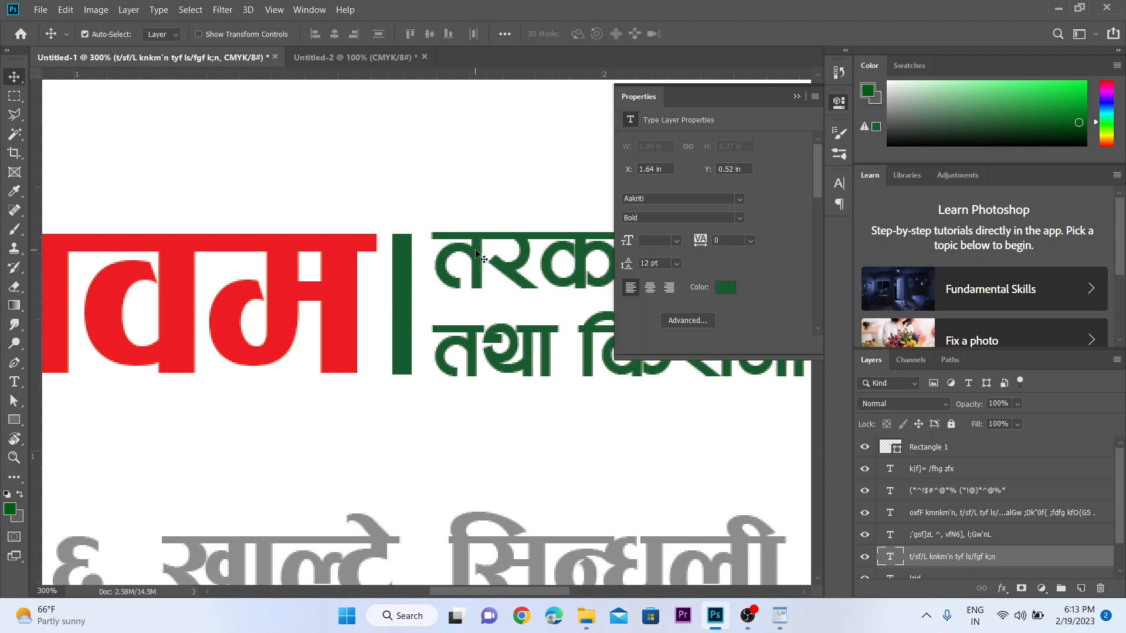
{"action": "key", "text": "z"}
{"action": "left_click", "coordinate": [476, 252], "text": "alt"}
{"action": "left_click_drag", "start_coordinate": [548, 274], "coordinate": [304, 326]}
{"action": "key", "text": "v"}
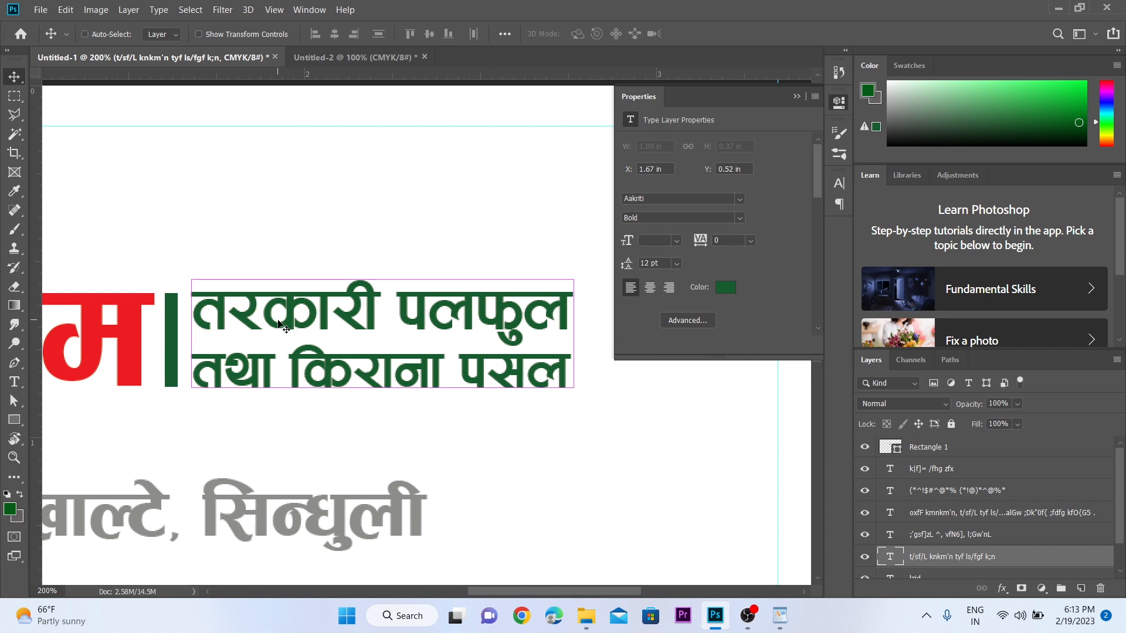
{"action": "key", "text": "ctrl+t"}
{"action": "left_click_drag", "start_coordinate": [575, 400], "coordinate": [563, 395]}
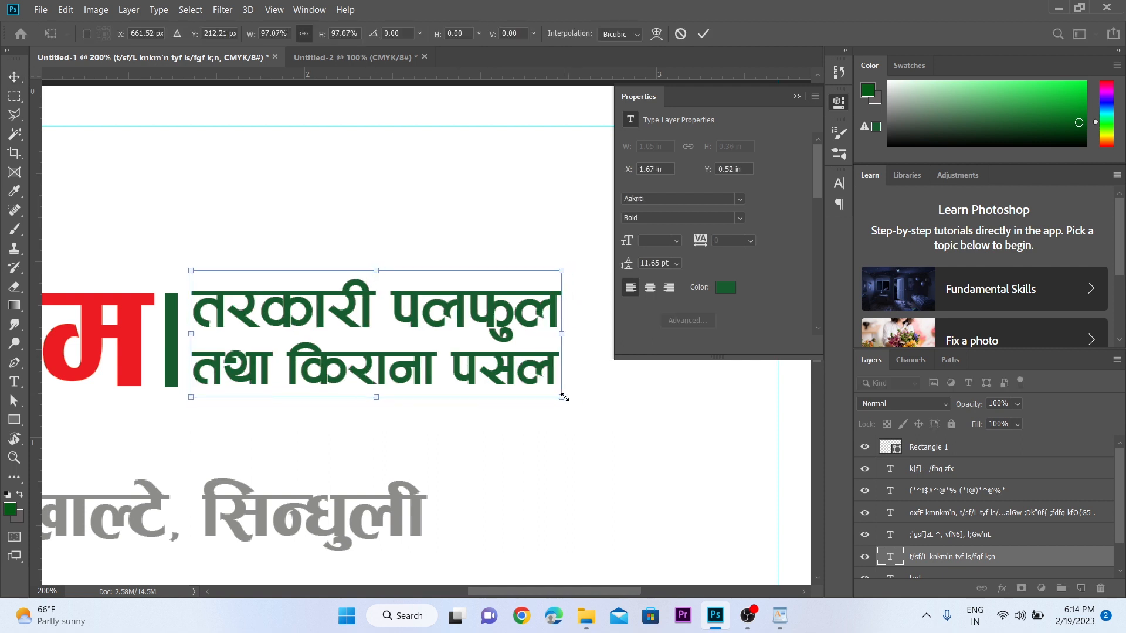
{"action": "key", "text": "Return"}
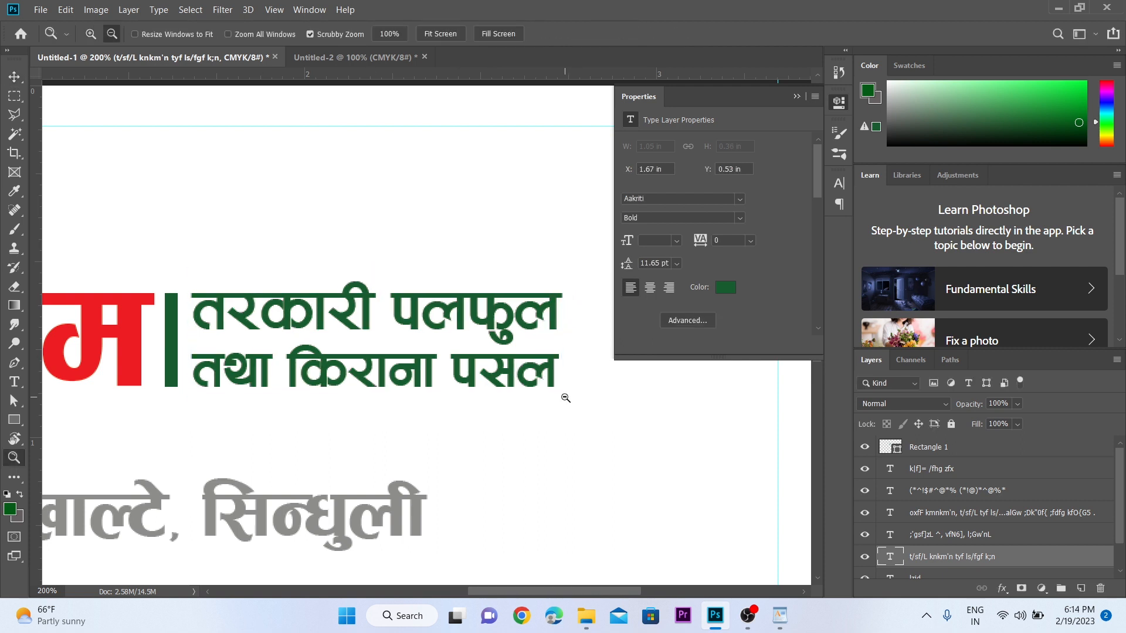
- Group शिवम, the bar and the tagline, then centre the group horizontally on the card
{"action": "key", "text": "ctrl+minus"}
{"action": "left_click", "coordinate": [791, 94]}
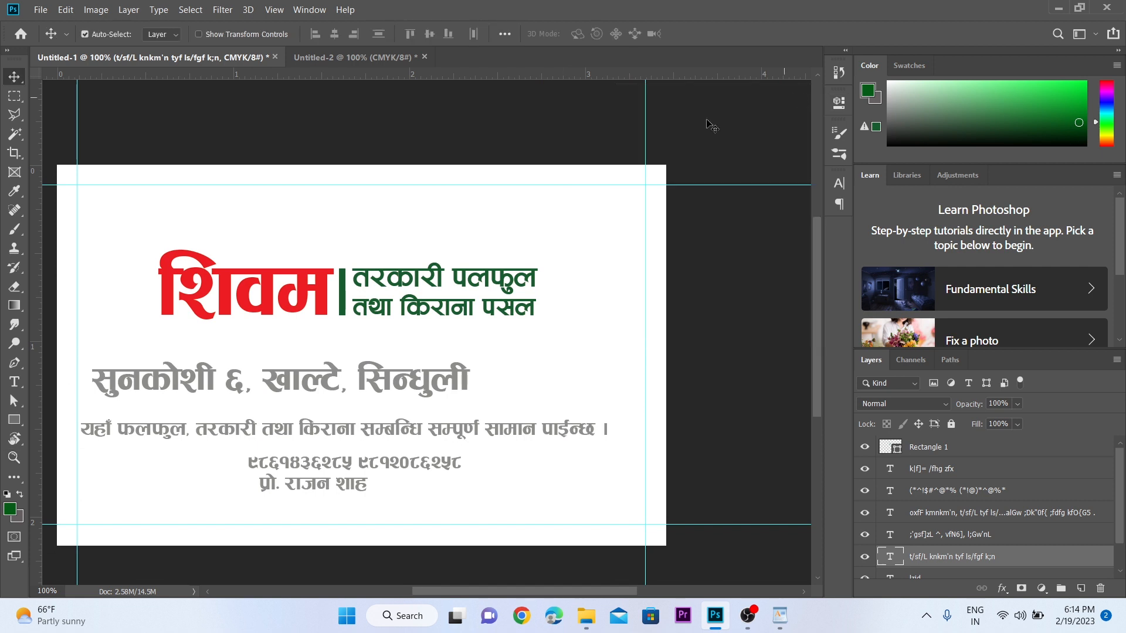
{"action": "left_click_drag", "start_coordinate": [238, 216], "coordinate": [436, 316]}
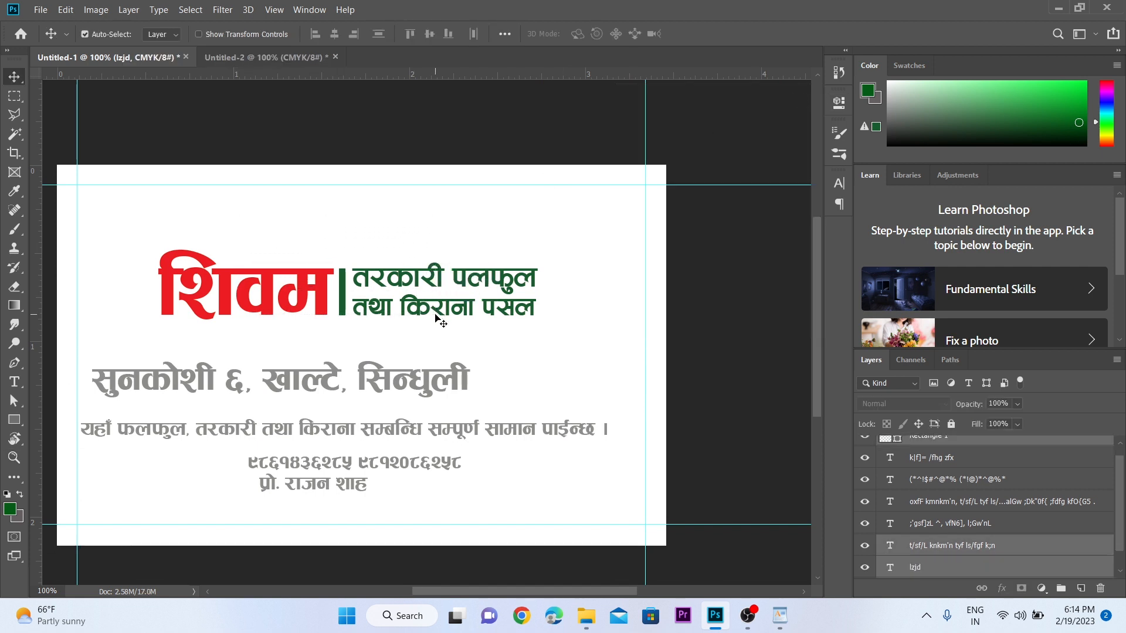
{"action": "key", "text": "ctrl+g"}
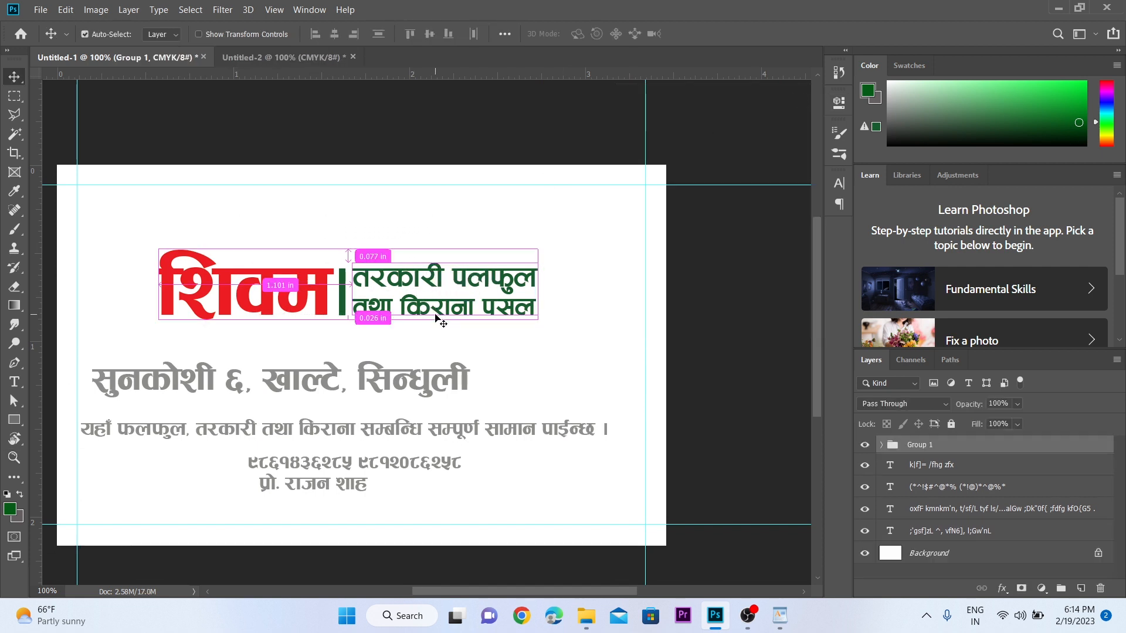
{"action": "key", "text": "ctrl+a"}
{"action": "left_click", "coordinate": [335, 35]}
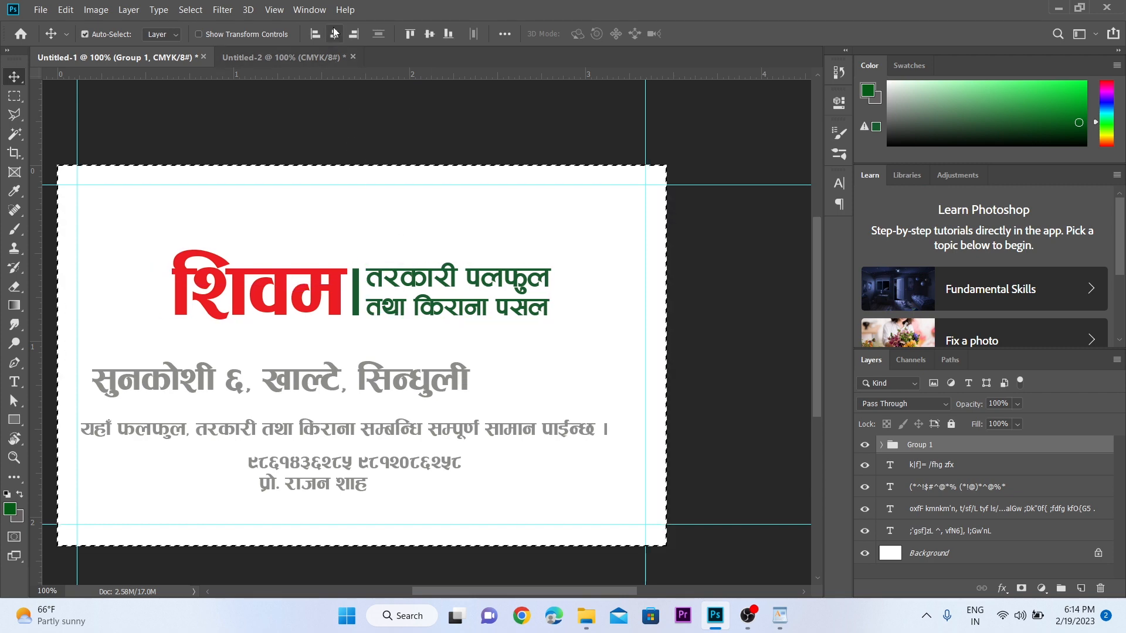
{"action": "key", "text": "ctrl+d"}
- Move the address line up beneath the heading group
{"action": "key", "text": "z"}
{"action": "left_click", "coordinate": [358, 357]}
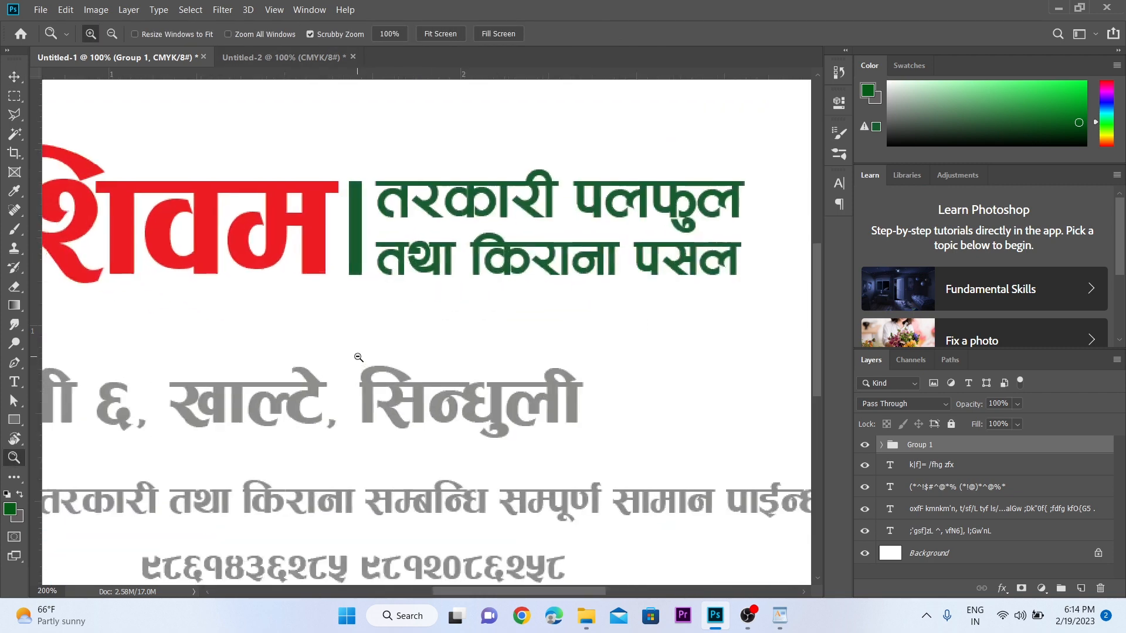
{"action": "left_click", "coordinate": [317, 343], "text": "alt"}
{"action": "left_click", "coordinate": [316, 344]}
{"action": "key", "text": "v"}
{"action": "left_click", "coordinate": [316, 344], "text": "alt"}
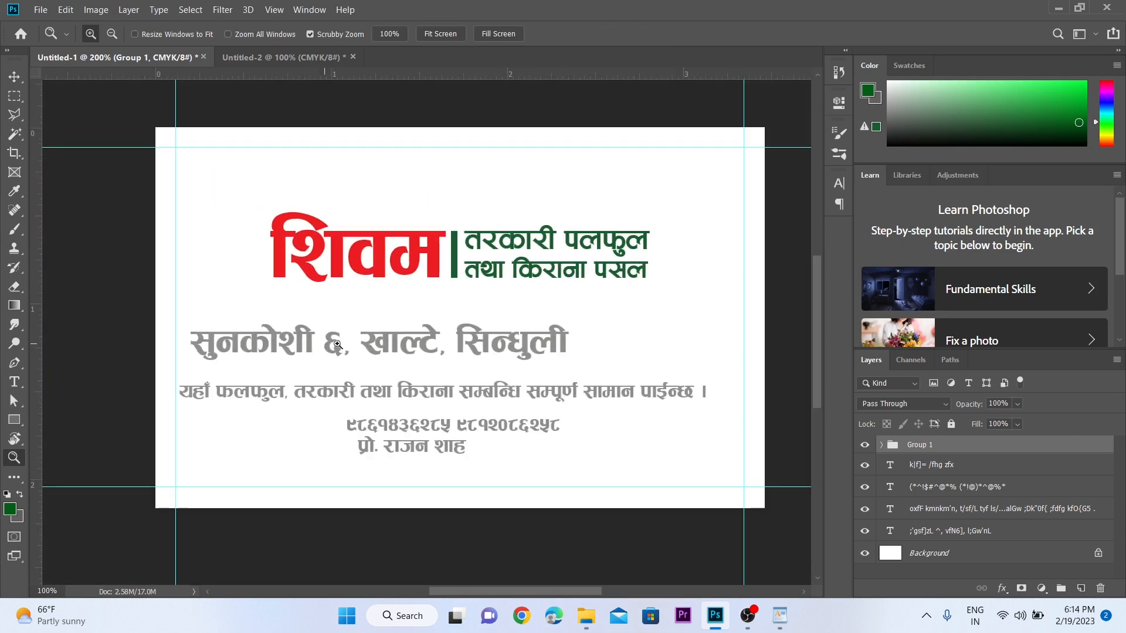
{"action": "key", "text": "v"}
{"action": "left_click_drag", "start_coordinate": [316, 338], "coordinate": [420, 312]}
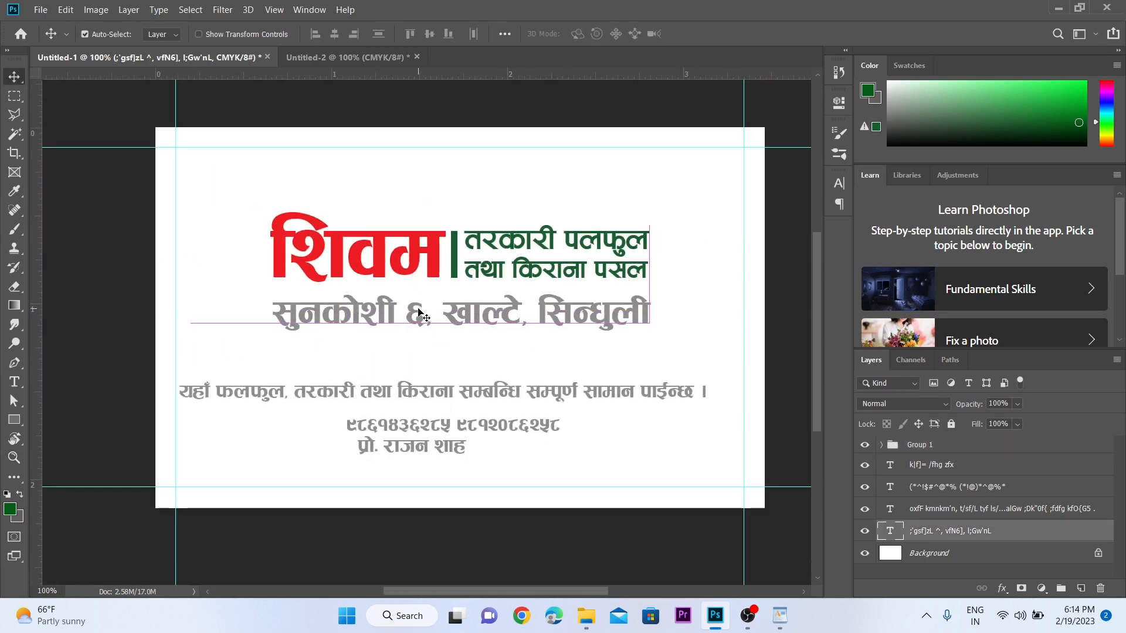
- Set the address line's font to Aakriti Bold
{"action": "left_click", "coordinate": [840, 183]}
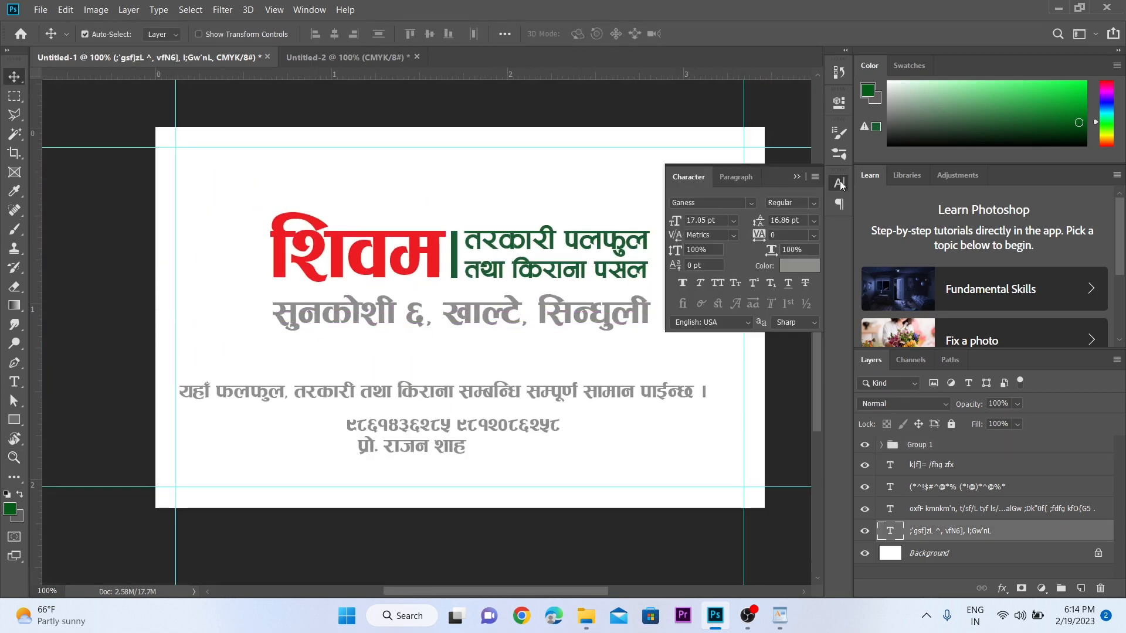
{"action": "left_click", "coordinate": [733, 204]}
{"action": "type", "text": "aakri"}
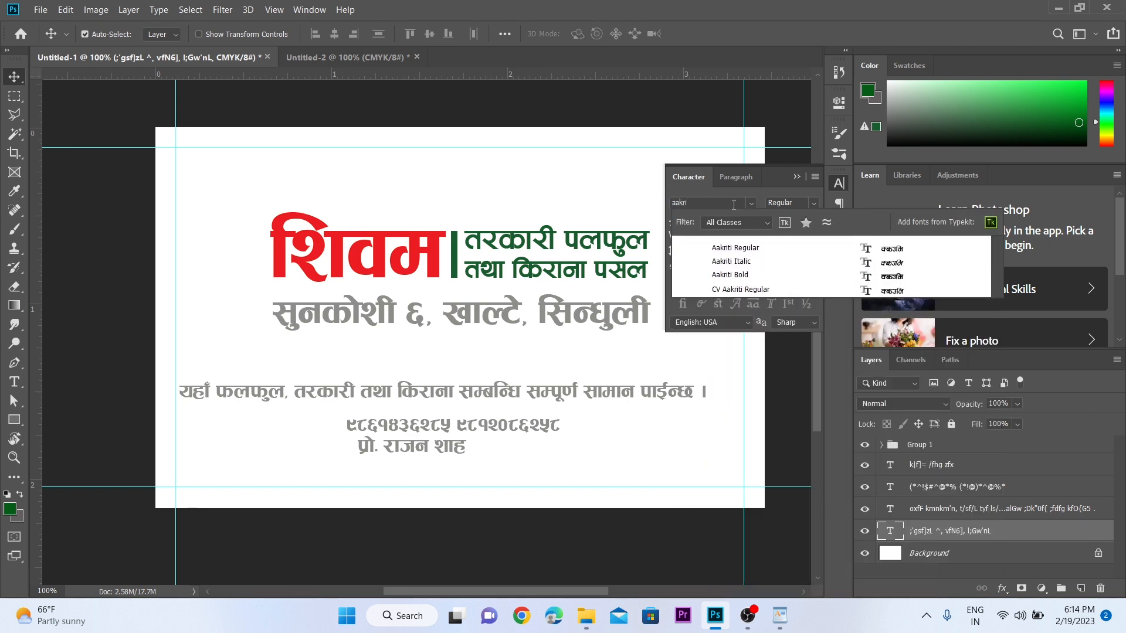
{"action": "left_click", "coordinate": [740, 274]}
{"action": "left_click", "coordinate": [796, 177]}
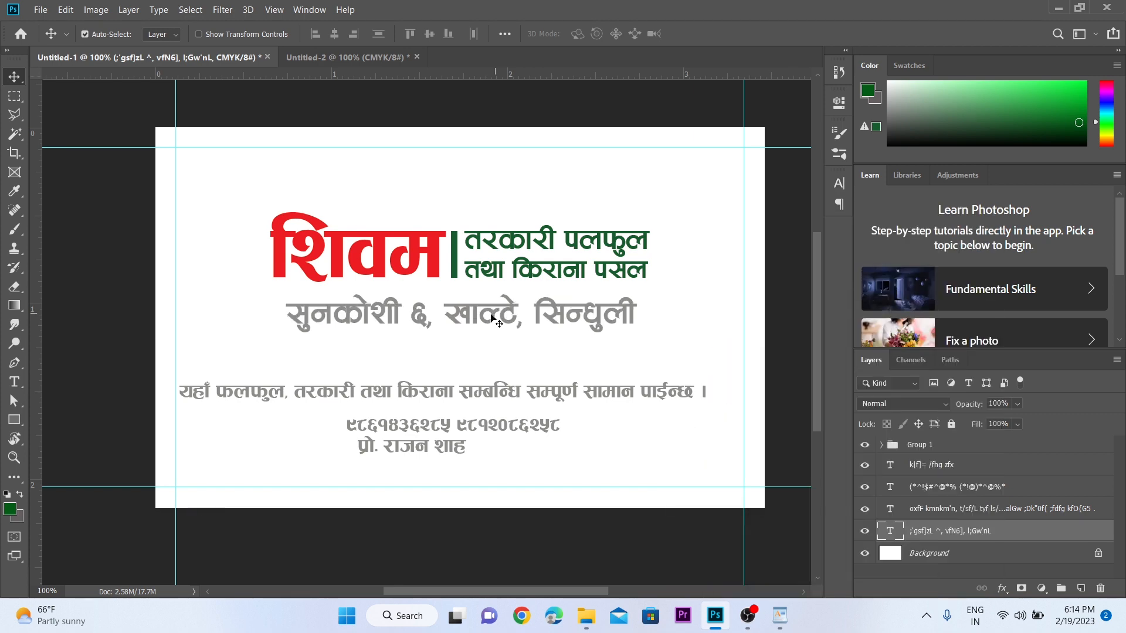
{"action": "left_click_drag", "start_coordinate": [489, 315], "coordinate": [490, 312]}
- Fill the address line with the red sampled from शिवम
{"action": "key", "text": "z"}
{"action": "left_click", "coordinate": [496, 320]}
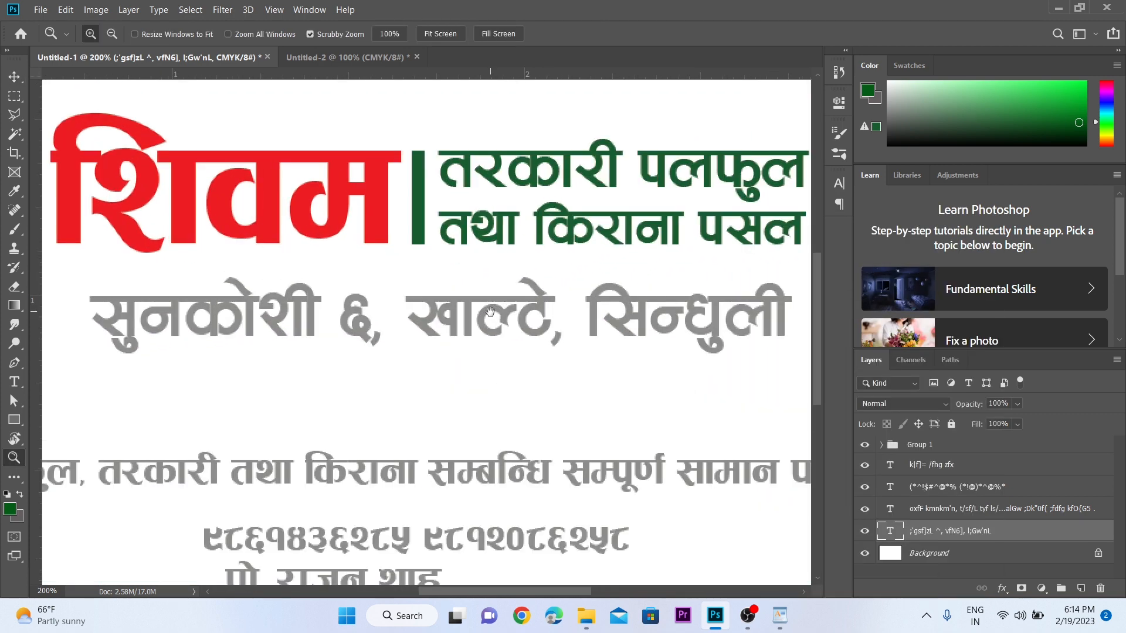
{"action": "left_click", "coordinate": [475, 286], "text": "alt"}
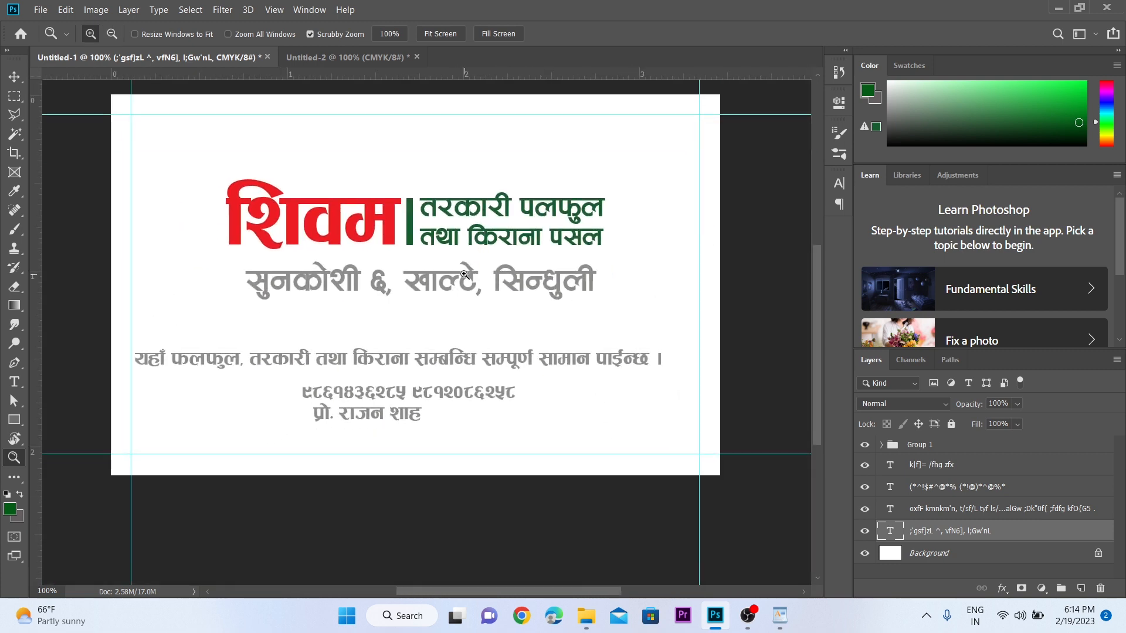
{"action": "left_click", "coordinate": [417, 259]}
{"action": "key", "text": "i"}
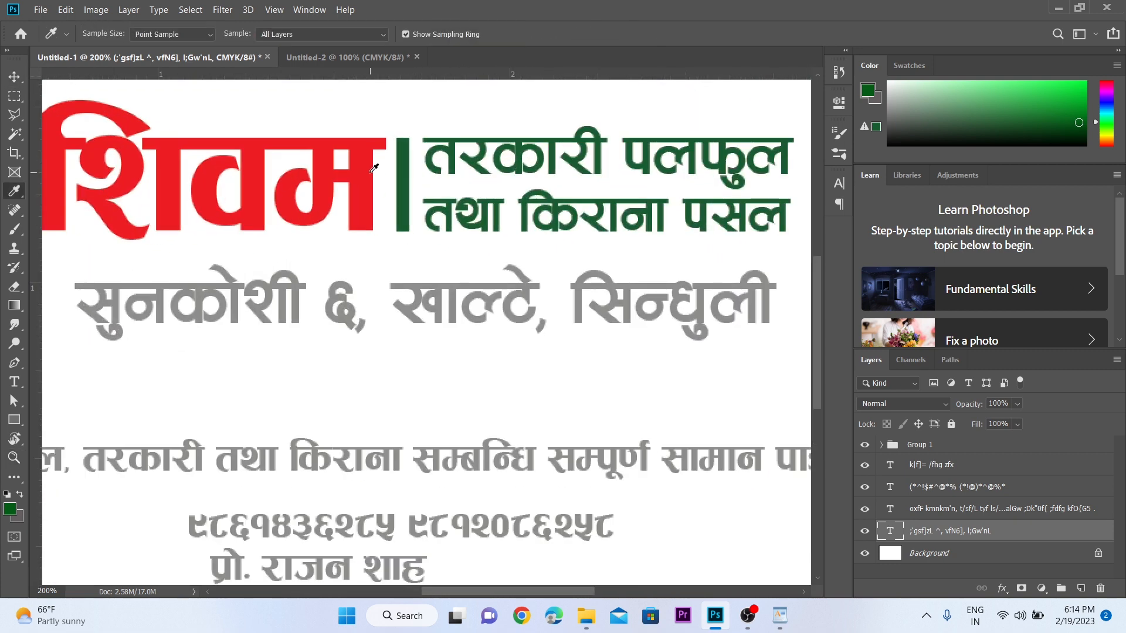
{"action": "left_click", "coordinate": [366, 170]}
{"action": "key", "text": "v"}
{"action": "key", "text": "alt+BackSpace"}
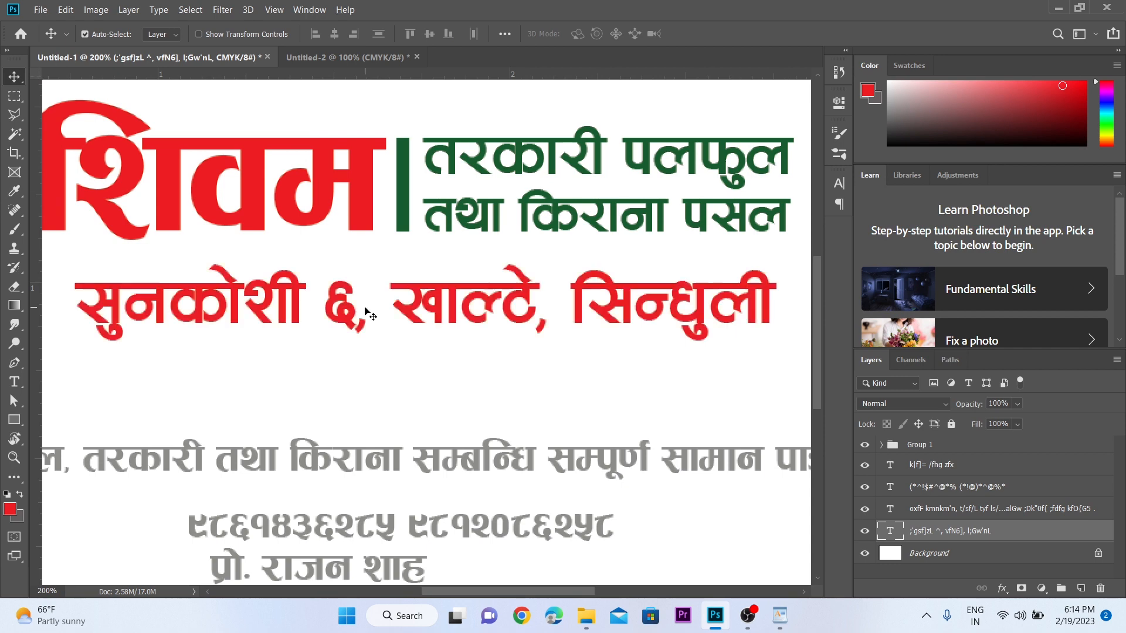
- Scale the address line down to about 81%
{"action": "key", "text": "z"}
{"action": "left_click", "coordinate": [408, 228], "text": "alt"}
{"action": "left_click", "coordinate": [407, 227]}
{"action": "key", "text": "v"}
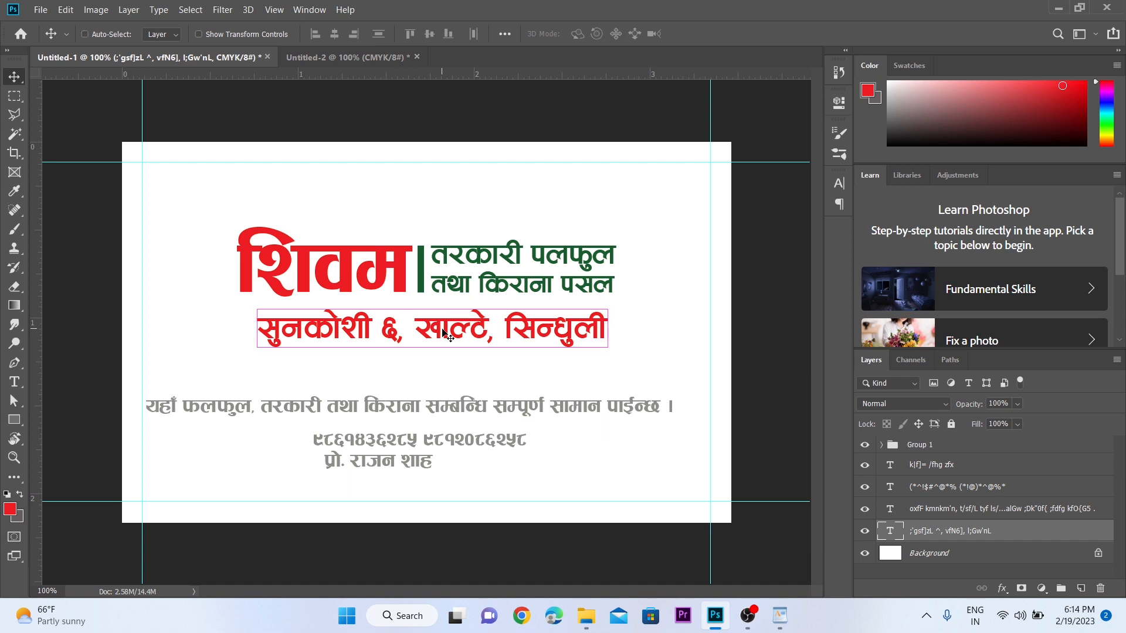
{"action": "key", "text": "ctrl+t"}
{"action": "left_click_drag", "start_coordinate": [602, 350], "coordinate": [533, 346]}
{"action": "key", "text": "Return"}
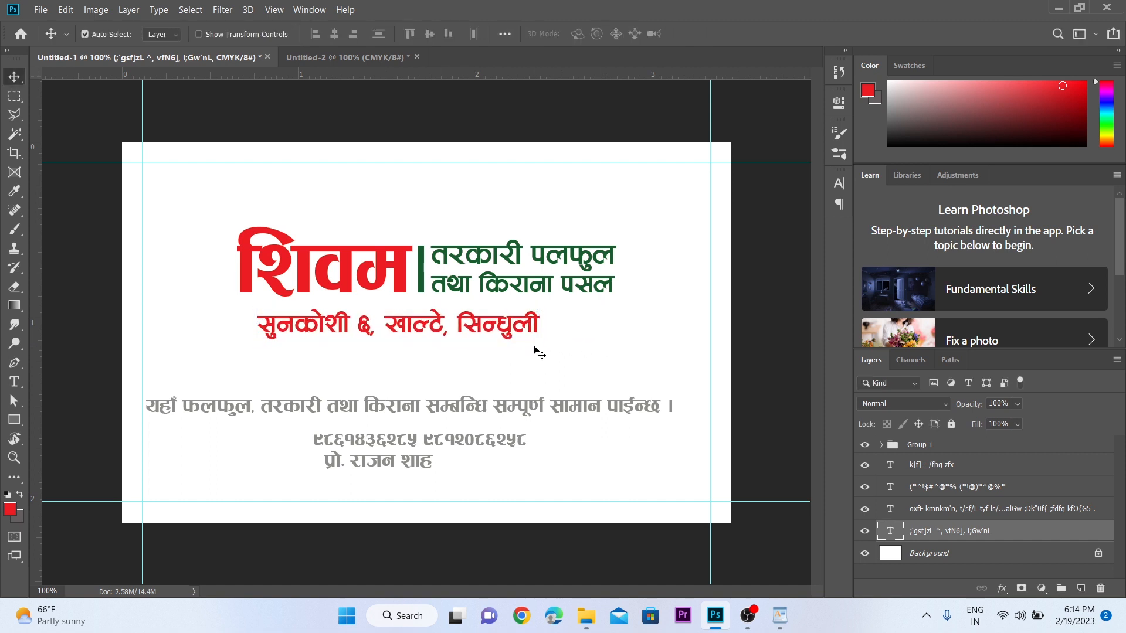
- Centre the address line horizontally and raise it closer to the heading
{"action": "key", "text": "ctrl+a"}
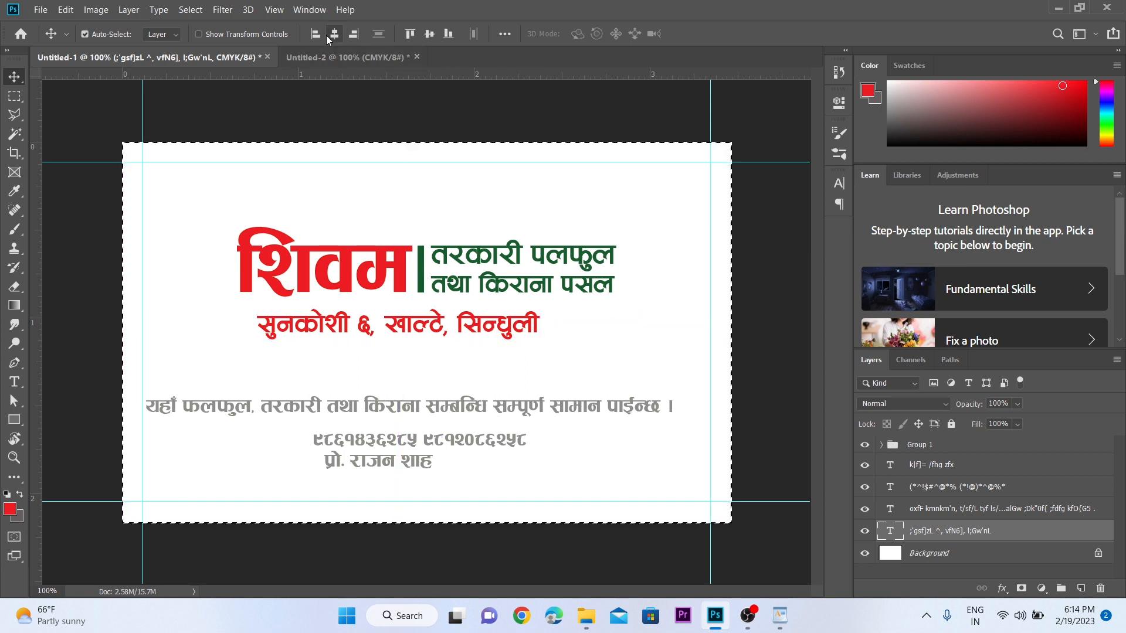
{"action": "left_click", "coordinate": [335, 34]}
{"action": "key", "text": "ctrl+d"}
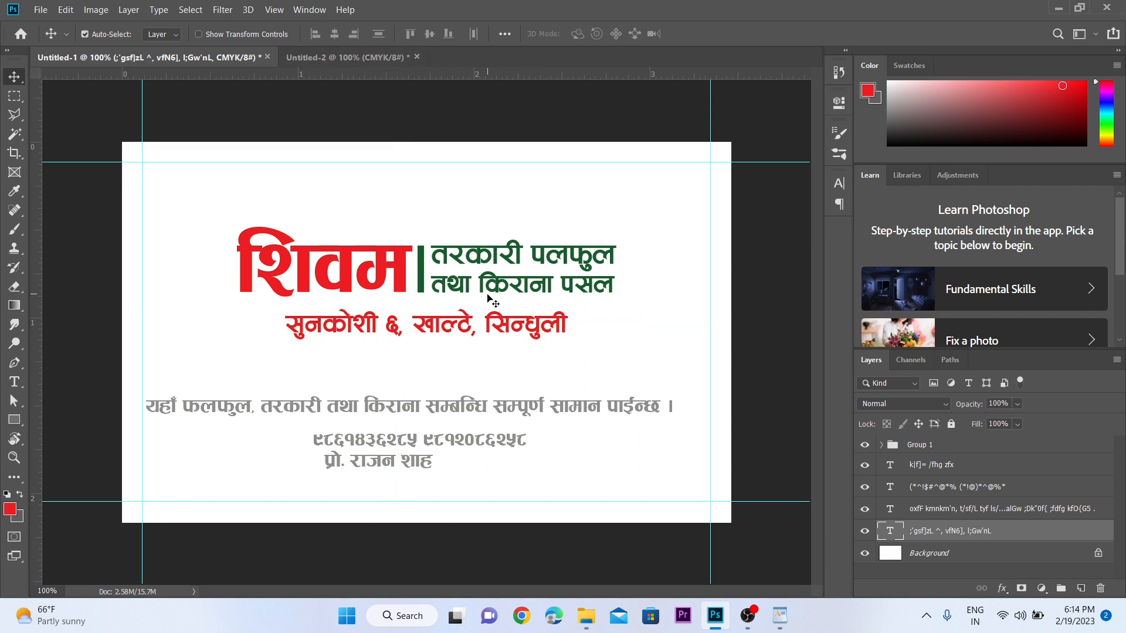
{"action": "left_click_drag", "start_coordinate": [491, 315], "coordinate": [491, 302]}
{"action": "scroll", "coordinate": [414, 314], "scroll_direction": "down", "scroll_amount": 3}
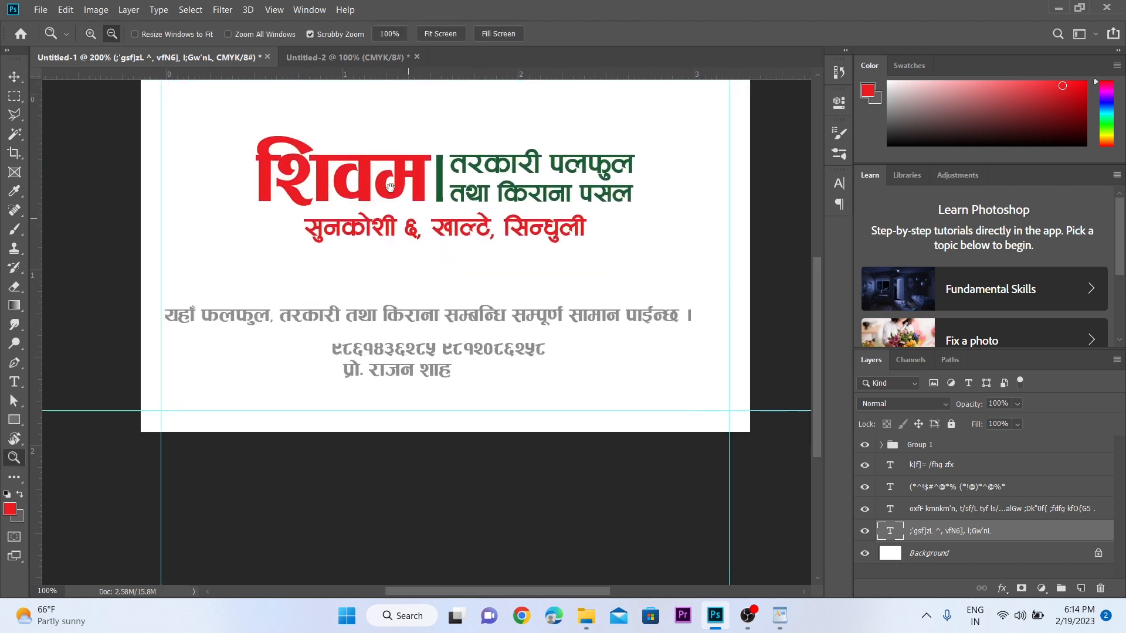
- Move the products tagline below the phone and name lines and fill it red
{"action": "left_click", "coordinate": [414, 314]}
{"action": "double_click", "coordinate": [443, 306]}
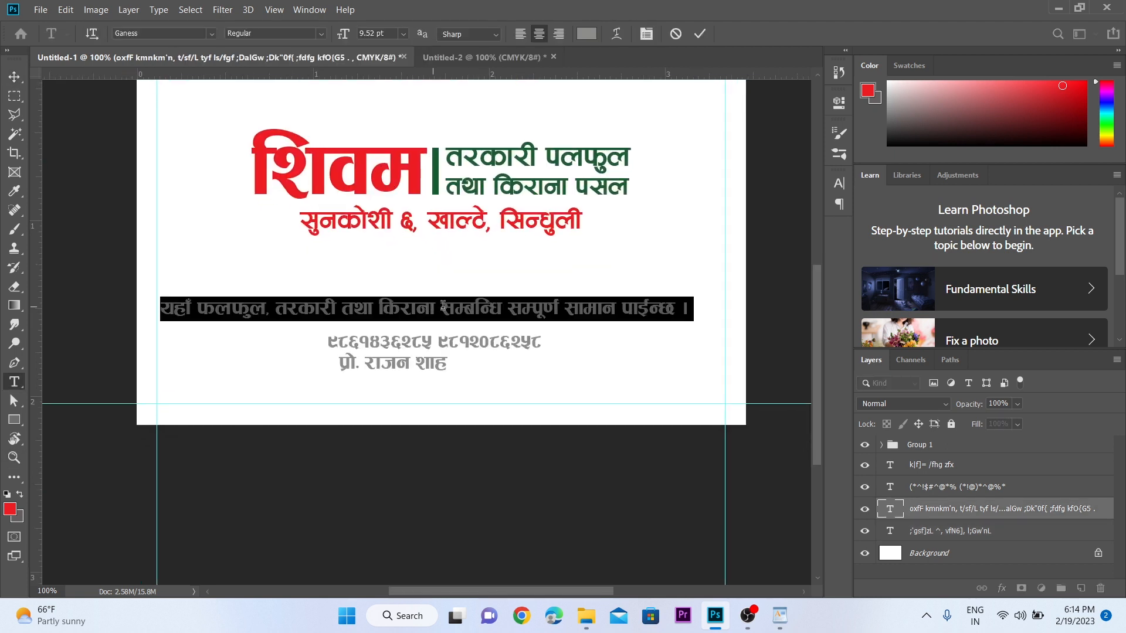
{"action": "key", "text": "ctrl+Return"}
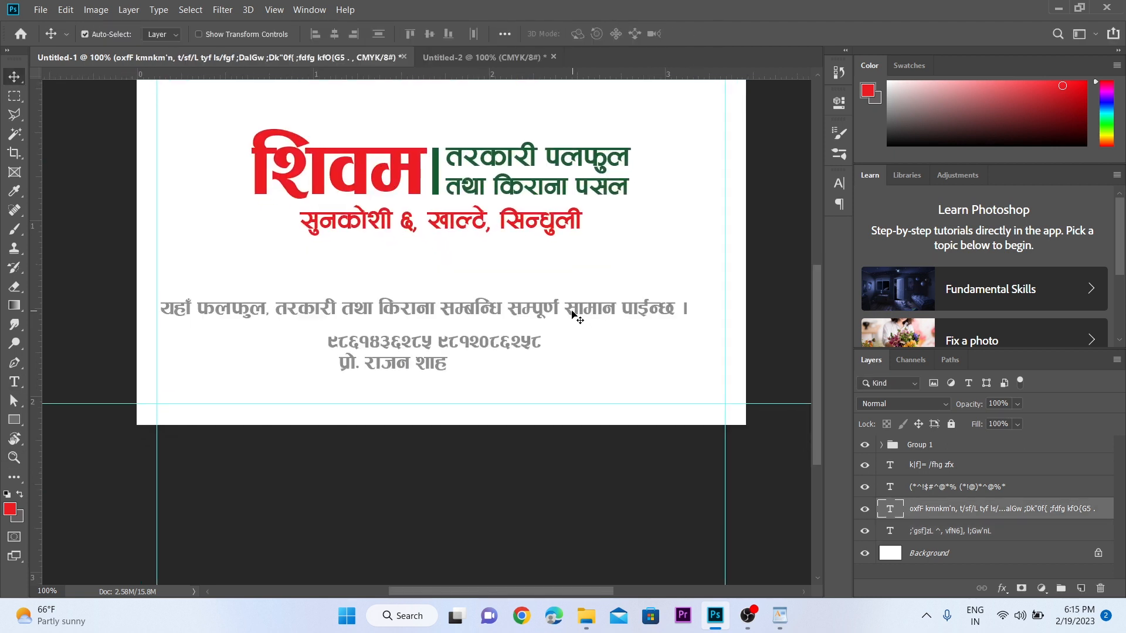
{"action": "left_click_drag", "start_coordinate": [574, 315], "coordinate": [579, 388]}
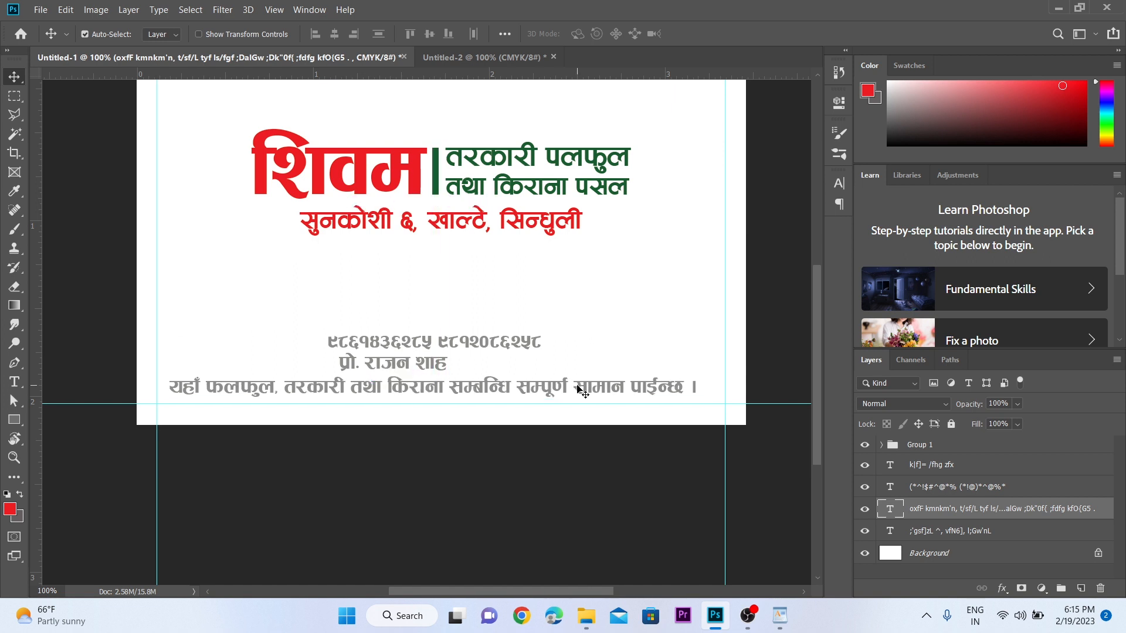
{"action": "key", "text": "alt+BackSpace"}
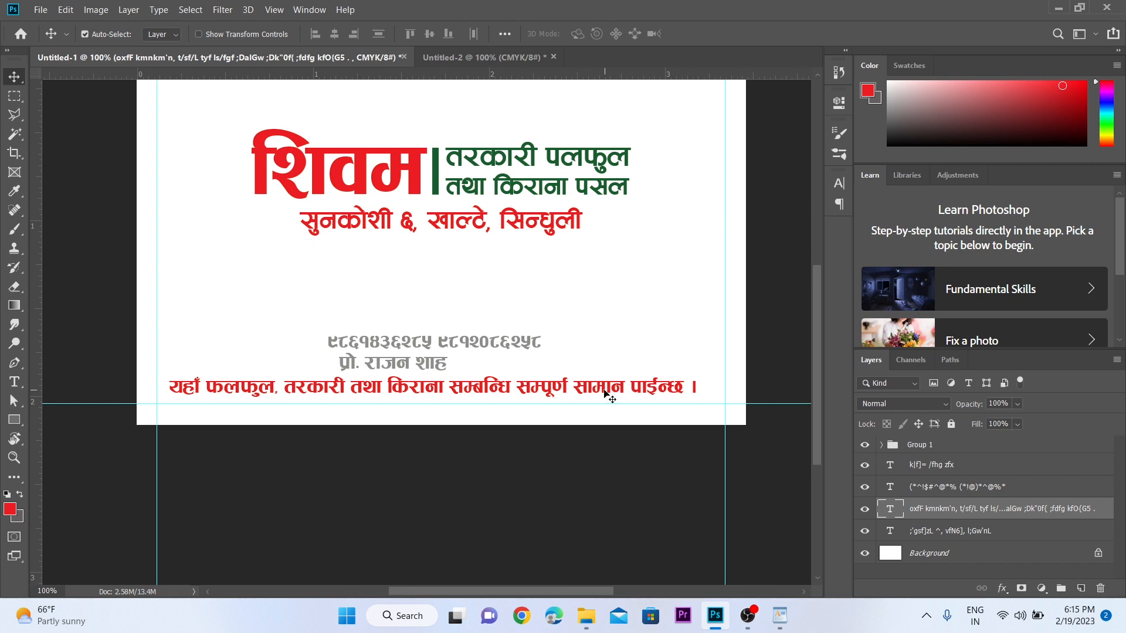
- Set the bottom tagline's font to Aakriti Regular
{"action": "left_click", "coordinate": [839, 183]}
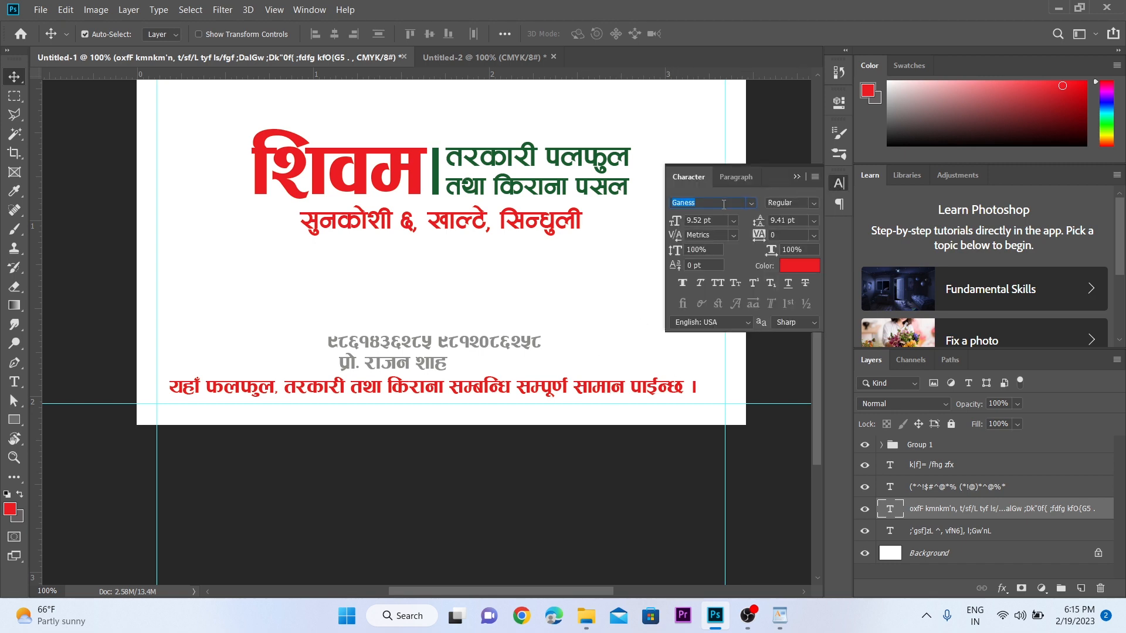
{"action": "type", "text": "aak"}
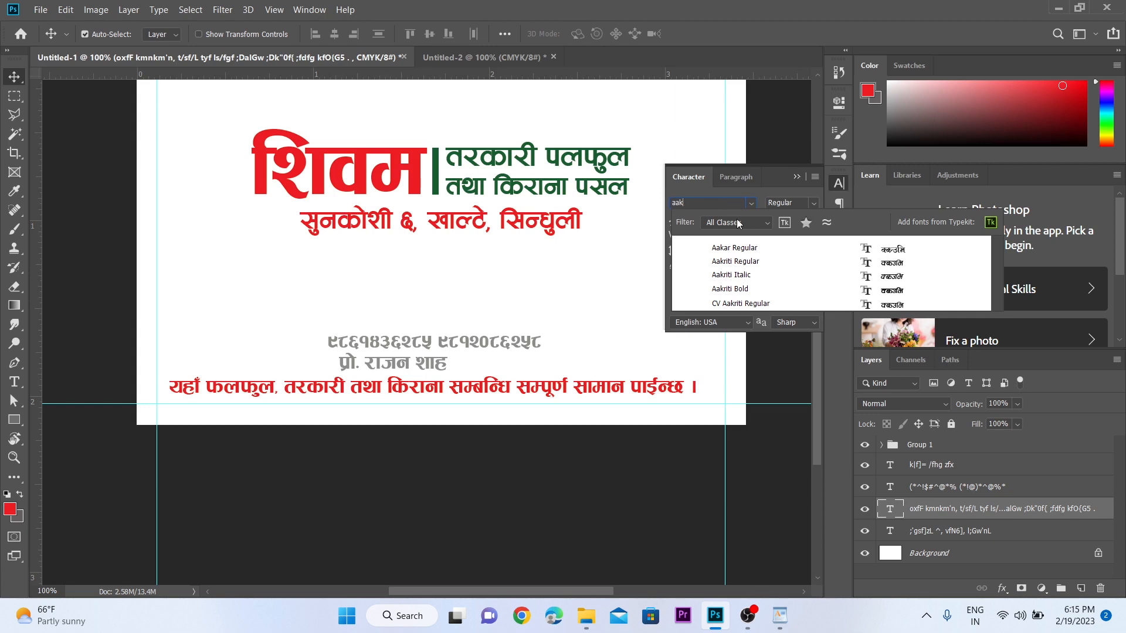
{"action": "key", "text": "Down"}
{"action": "key", "text": "Down"}
{"action": "key", "text": "Return"}
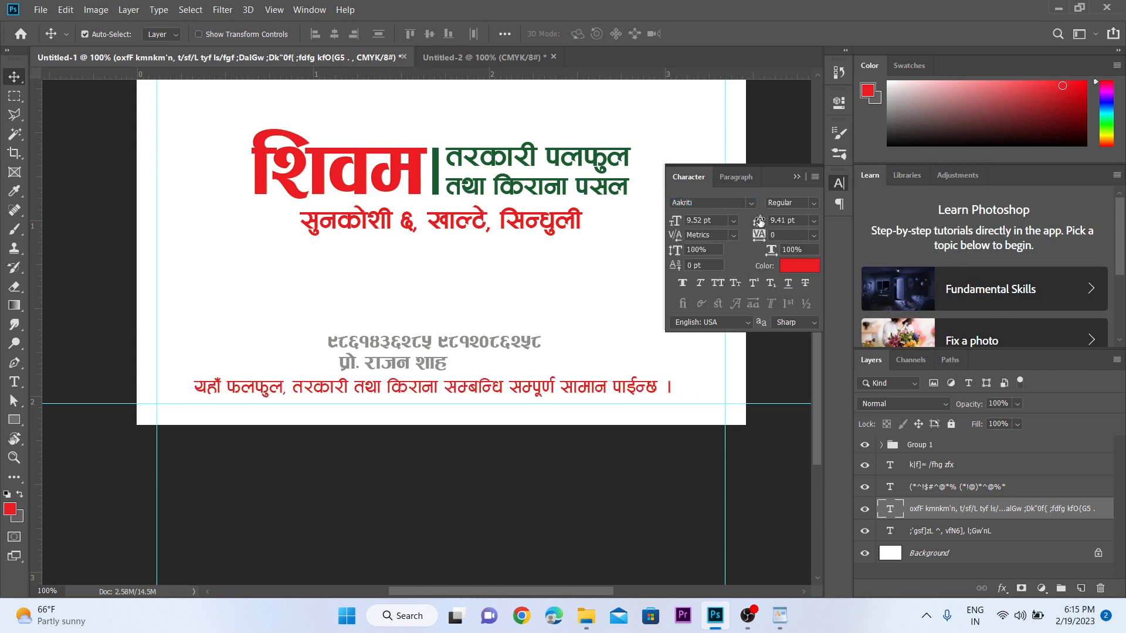
{"action": "left_click", "coordinate": [796, 177]}
- Align the bottom tagline with the left margin guide
{"action": "key", "text": "ctrl+space"}
{"action": "left_click", "coordinate": [384, 405]}
{"action": "left_click_drag", "start_coordinate": [398, 375], "coordinate": [350, 377]}
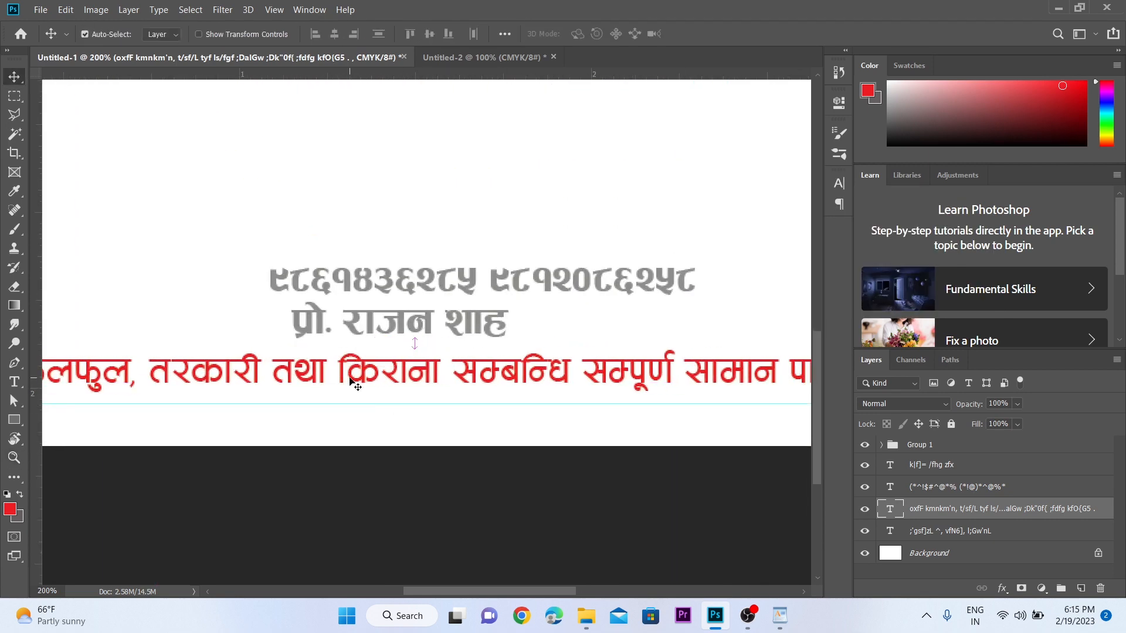
{"action": "left_click_drag", "start_coordinate": [262, 376], "coordinate": [414, 383]}
{"action": "key", "text": "alt+space"}
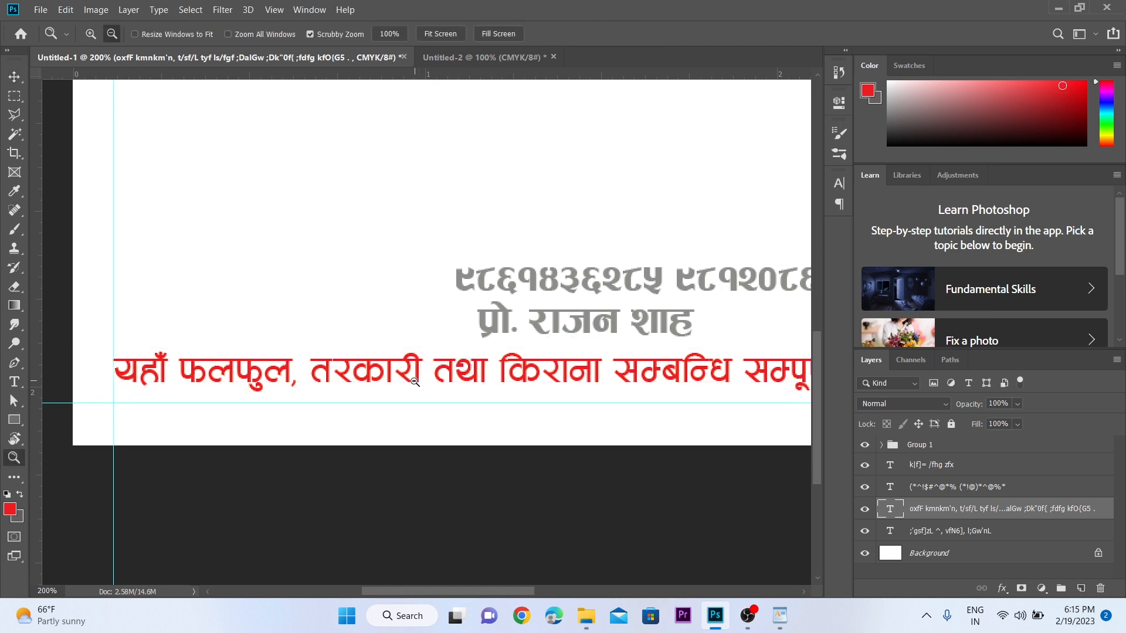
{"action": "left_click", "coordinate": [381, 452]}
{"action": "left_click_drag", "start_coordinate": [381, 452], "coordinate": [300, 351]}
{"action": "left_click_drag", "start_coordinate": [414, 342], "coordinate": [379, 336]}
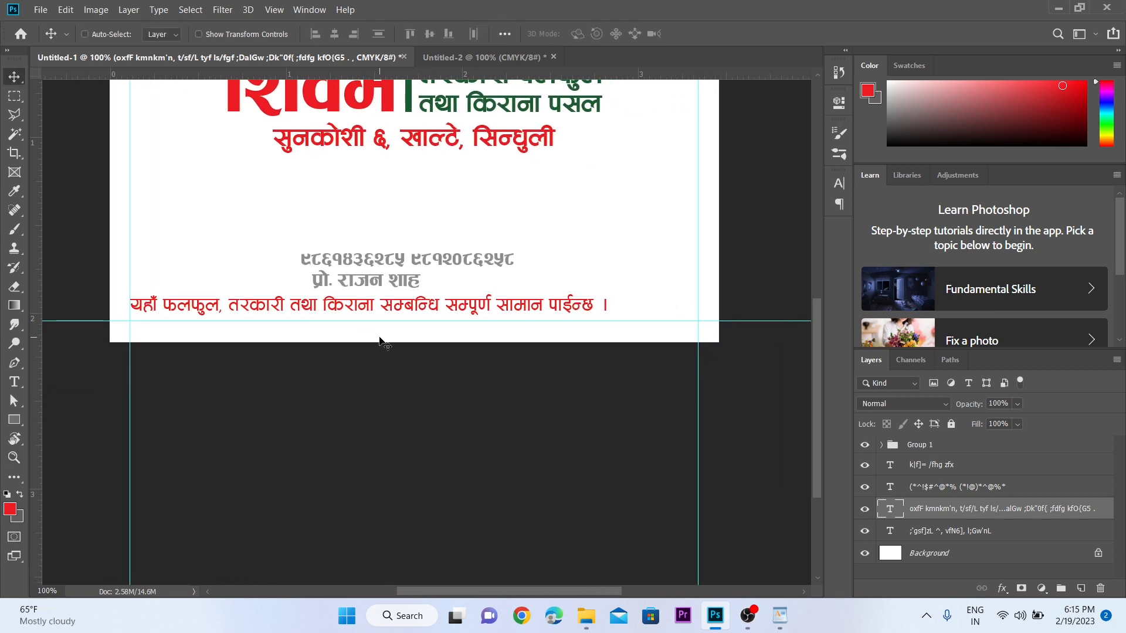
- Stretch the bottom tagline to about 119% so it reaches the right margin
{"action": "key", "text": "ctrl+t"}
{"action": "left_click_drag", "start_coordinate": [610, 321], "coordinate": [694, 316]}
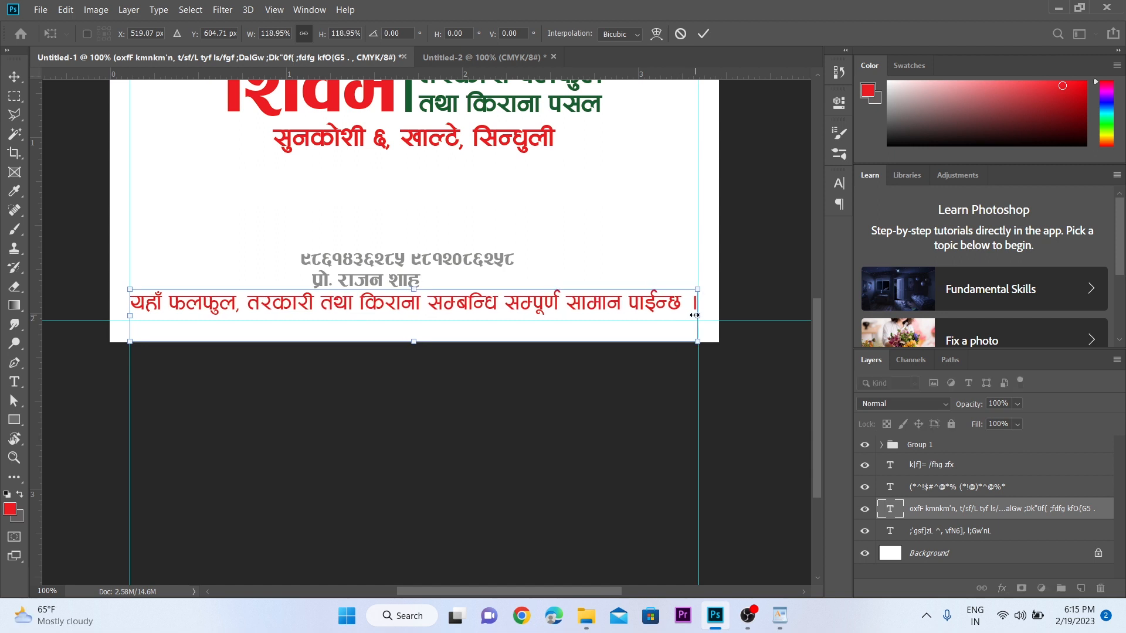
{"action": "key", "text": "Return"}
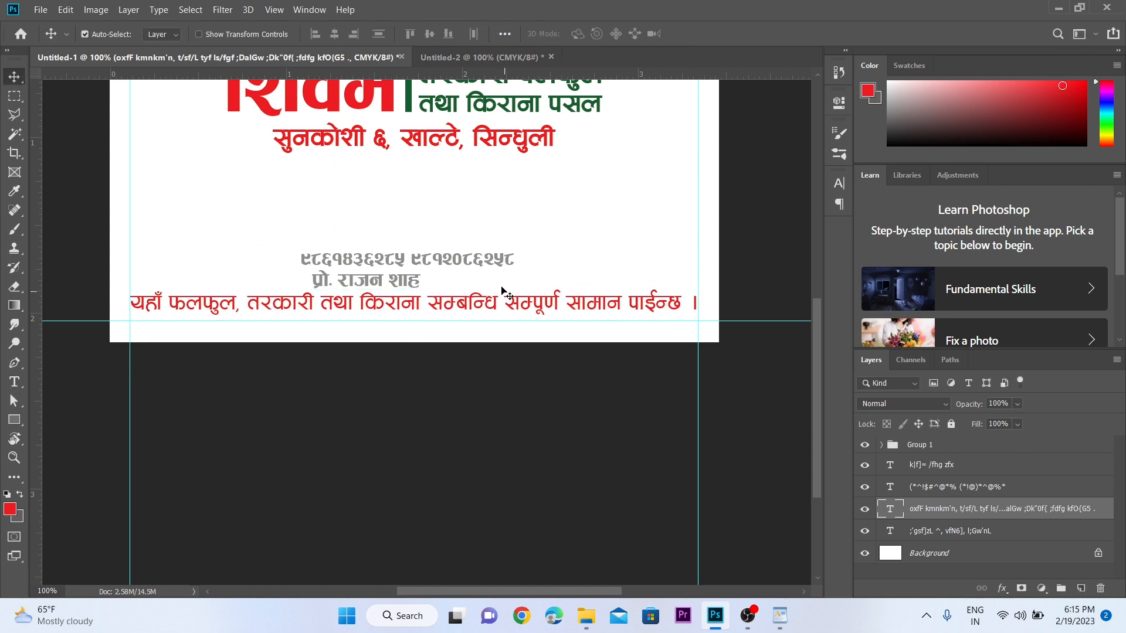
{"action": "scroll", "coordinate": [498, 329], "scroll_direction": "up", "scroll_amount": 3}
{"action": "scroll", "coordinate": [498, 329], "scroll_direction": "left", "scroll_amount": 3}
{"action": "scroll", "coordinate": [465, 340], "scroll_direction": "up", "scroll_amount": 1}
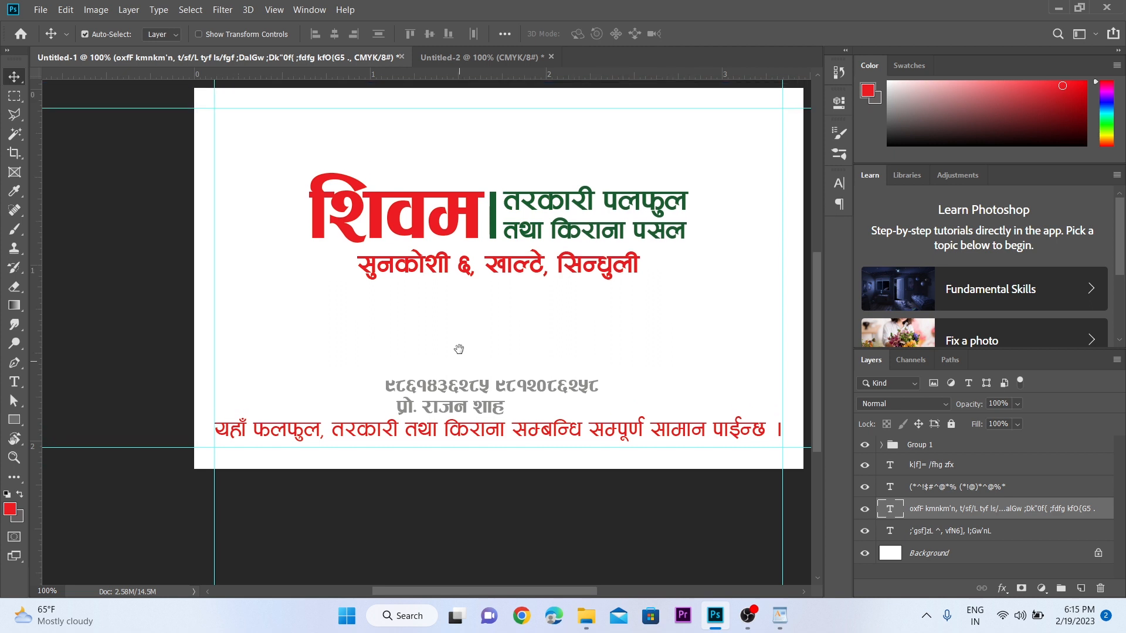
- Move the phone numbers to the top right and the owner's name to the top left
{"action": "left_click_drag", "start_coordinate": [505, 377], "coordinate": [668, 121]}
{"action": "left_click", "coordinate": [475, 410]}
{"action": "left_click_drag", "start_coordinate": [475, 408], "coordinate": [618, 158]}
- Set the top text lines to Aakriti Bold at 12 pt in the Character panel
{"action": "left_click", "coordinate": [833, 189]}
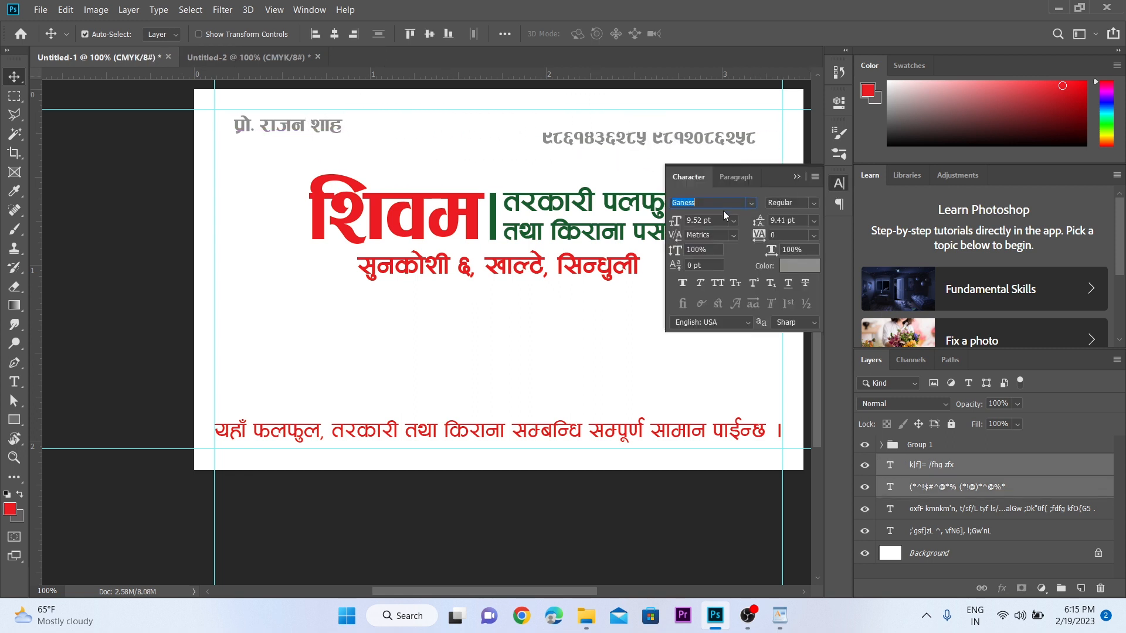
{"action": "type", "text": "aakl"}
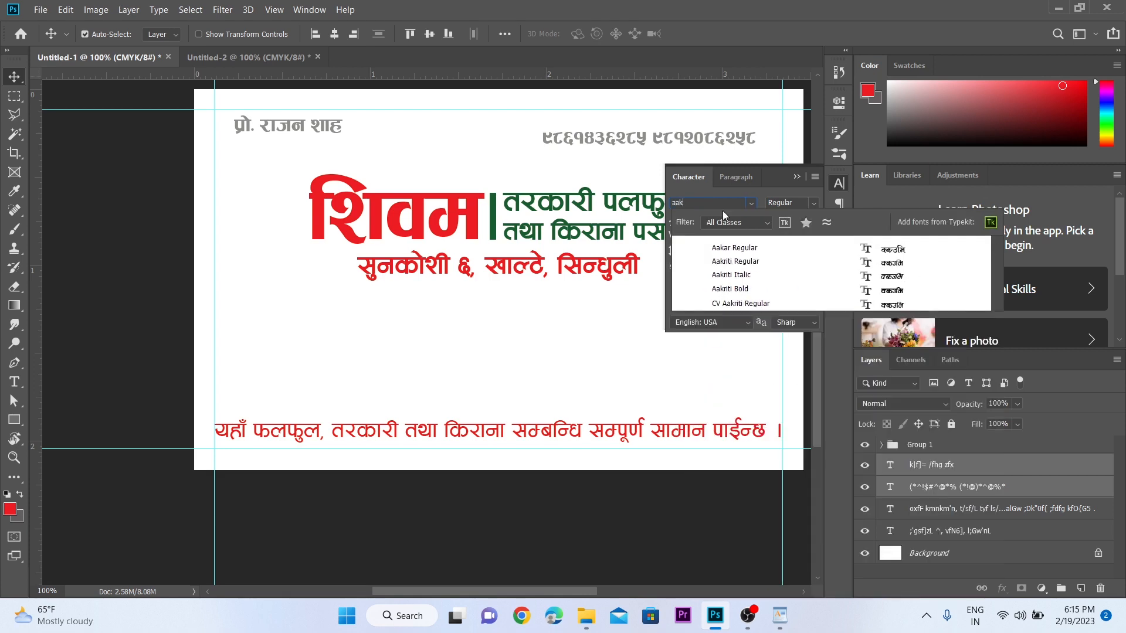
{"action": "left_click", "coordinate": [749, 289]}
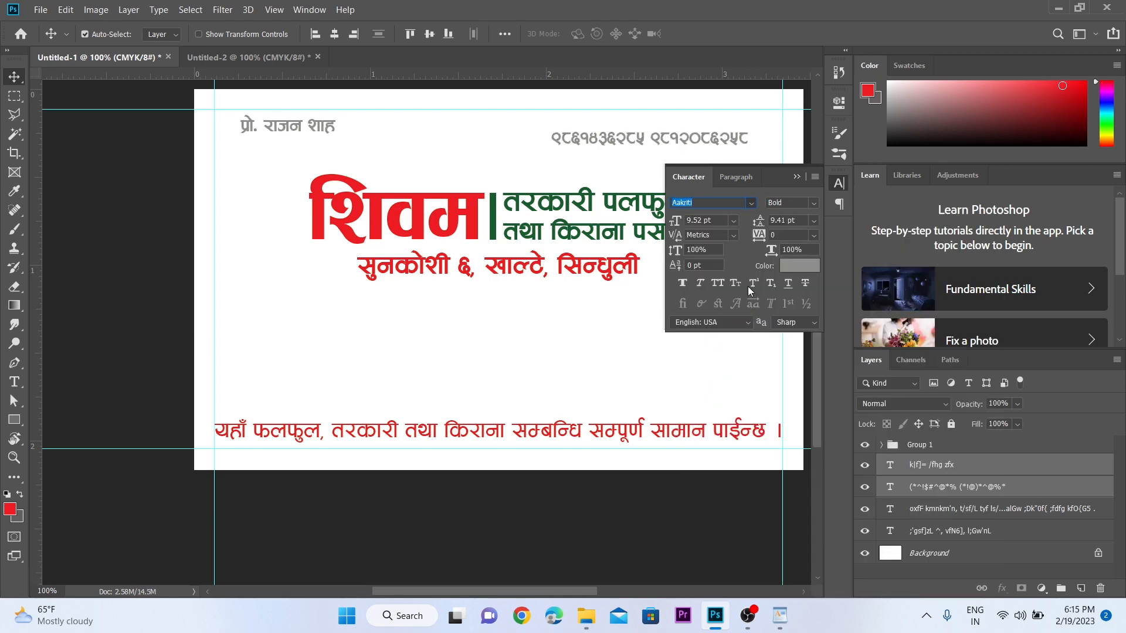
{"action": "left_click", "coordinate": [695, 221]}
{"action": "type", "text": "12"}
{"action": "key", "text": "Return"}
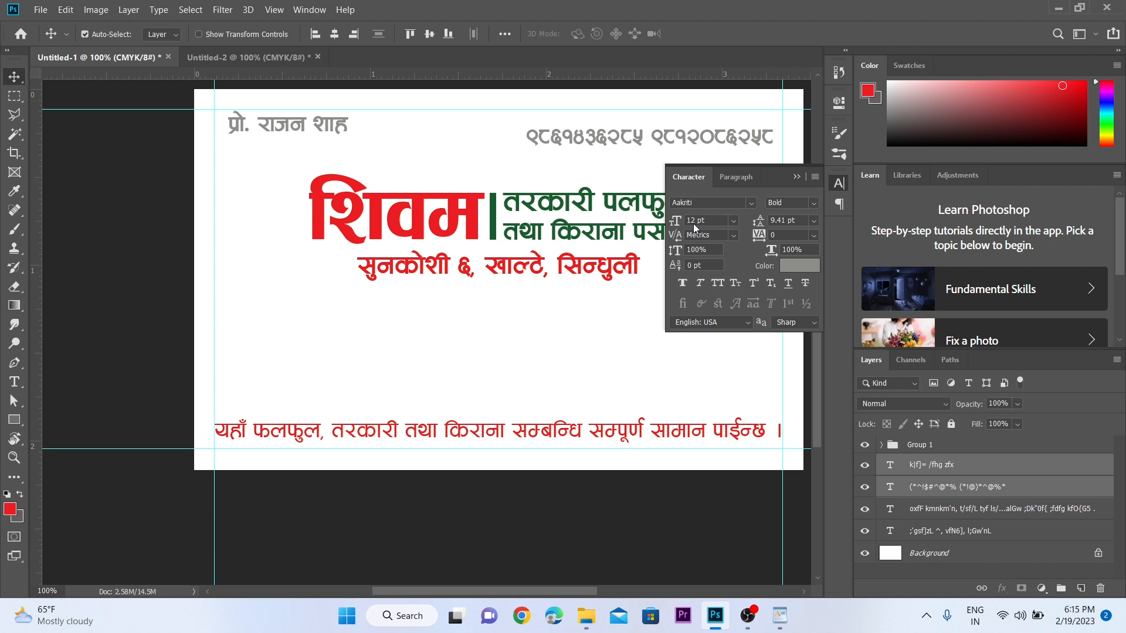
{"action": "left_click", "coordinate": [796, 176]}
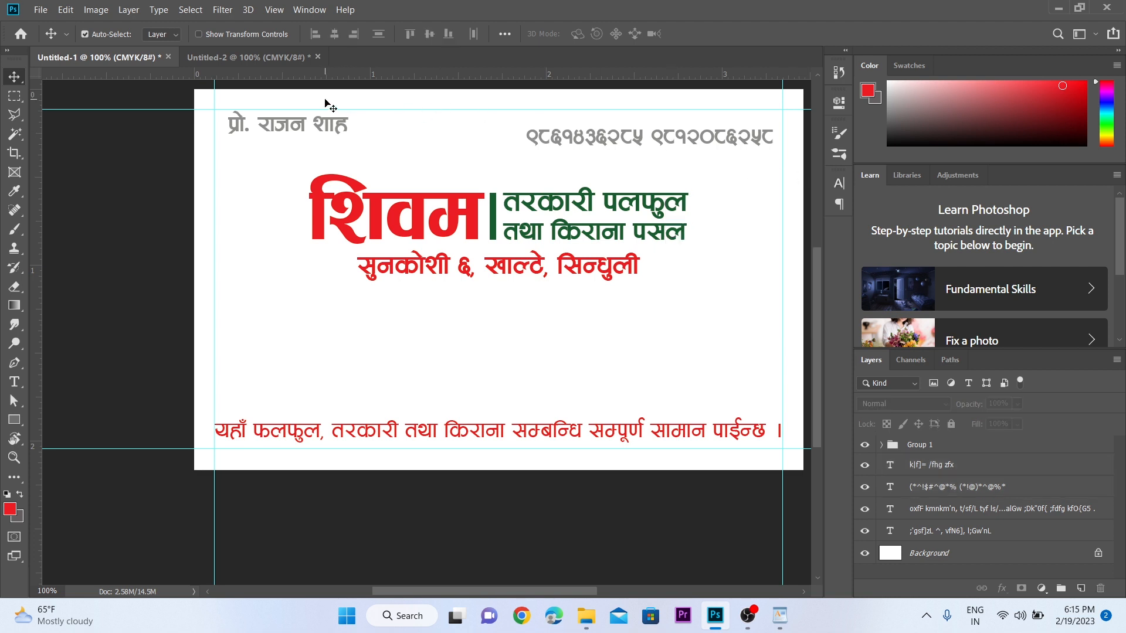
- Align the name and phone-number lines on their vertical centres and nudge them up
{"action": "left_click_drag", "start_coordinate": [325, 99], "coordinate": [604, 143]}
{"action": "left_click", "coordinate": [428, 36]}
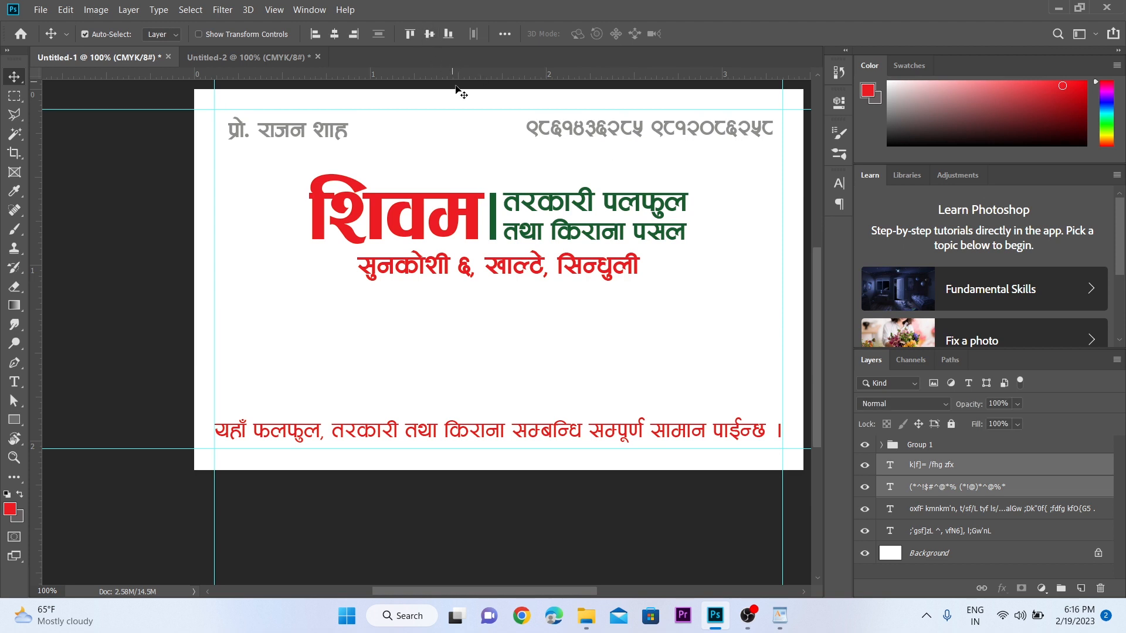
{"action": "key", "text": "Up"}
{"action": "key", "text": "Up"}
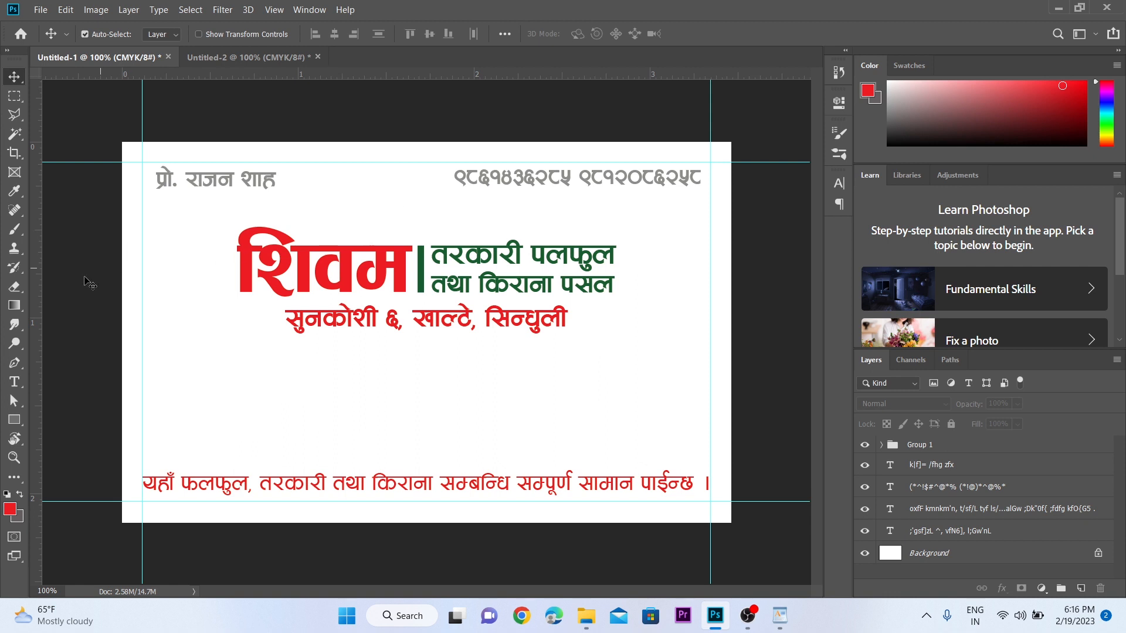
- Draw a slanted red banner shape with the Pen tool across the card's top-right corner
{"action": "left_click", "coordinate": [16, 364]}
{"action": "left_click", "coordinate": [49, 363]}
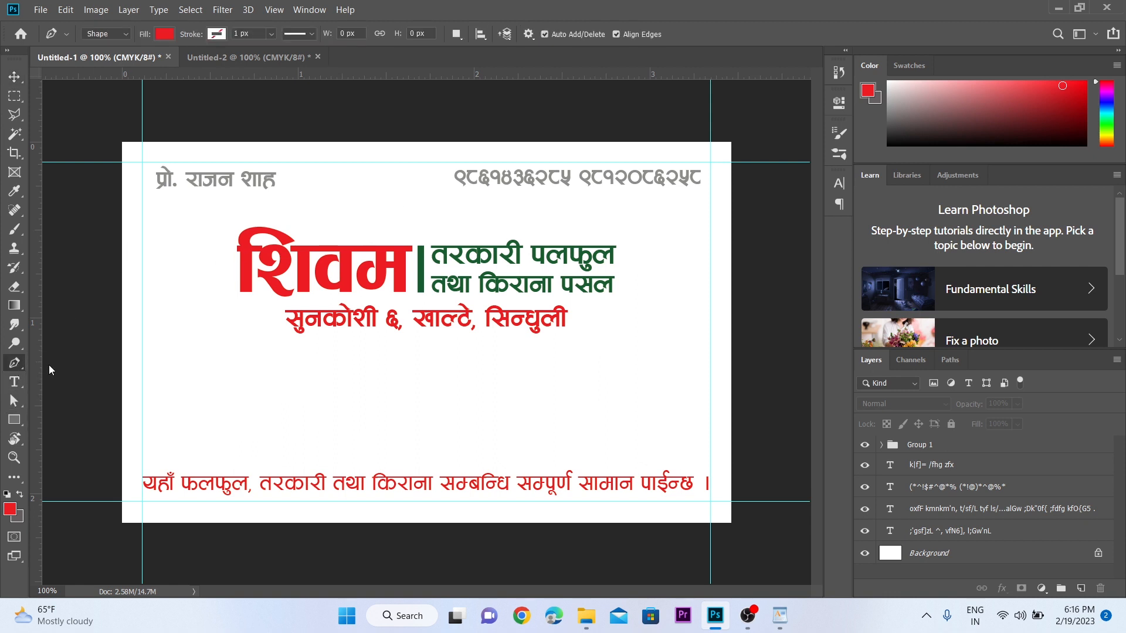
{"action": "left_click", "coordinate": [118, 34]}
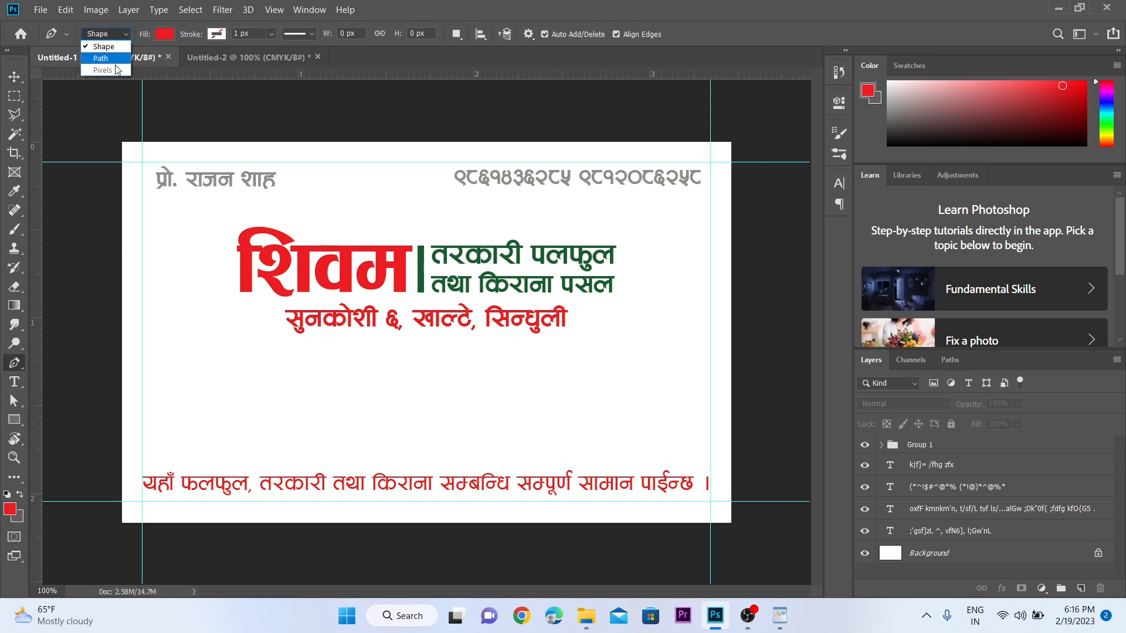
{"action": "left_click", "coordinate": [107, 49]}
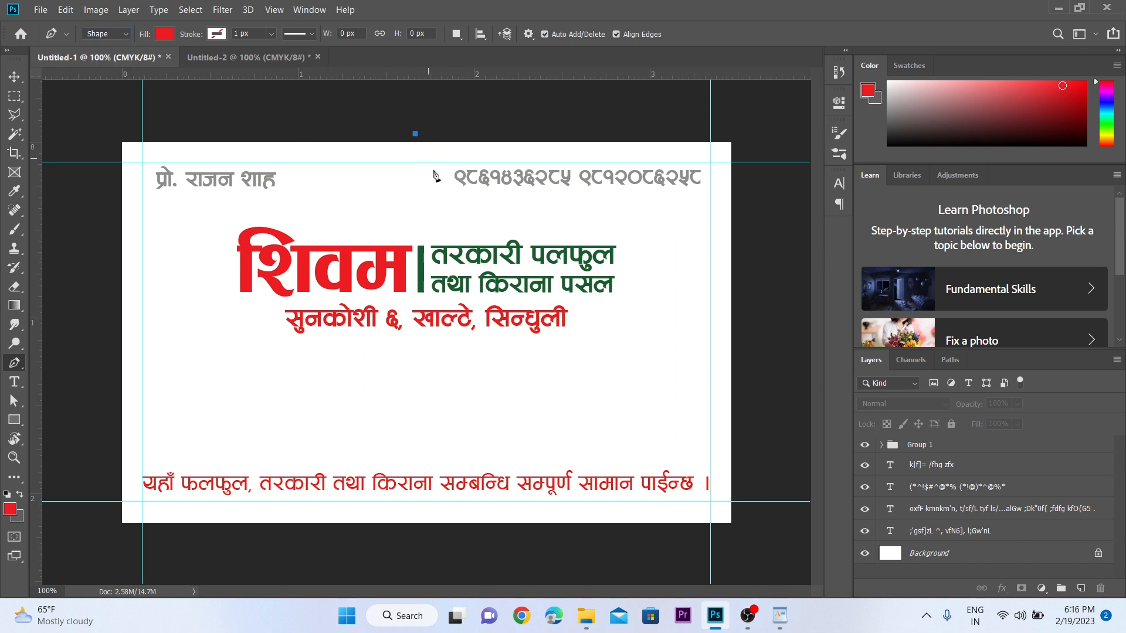
{"action": "left_click", "coordinate": [416, 135]}
{"action": "left_click", "coordinate": [454, 173]}
{"action": "key", "text": "ctrl+z"}
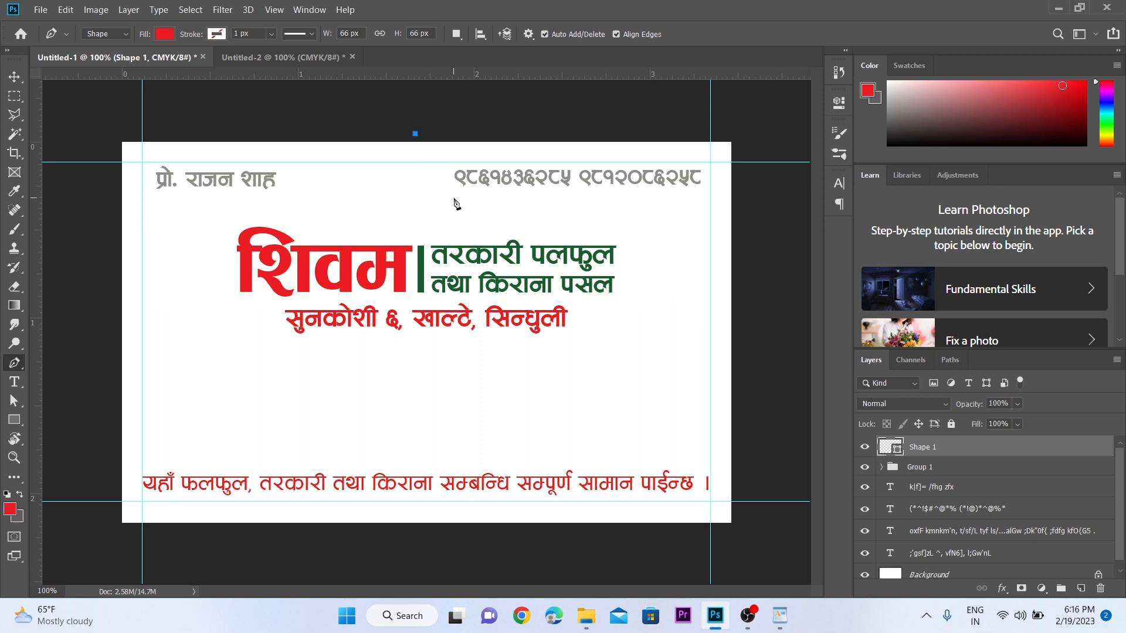
{"action": "left_click", "coordinate": [454, 200]}
{"action": "left_click", "coordinate": [782, 224], "text": "shift"}
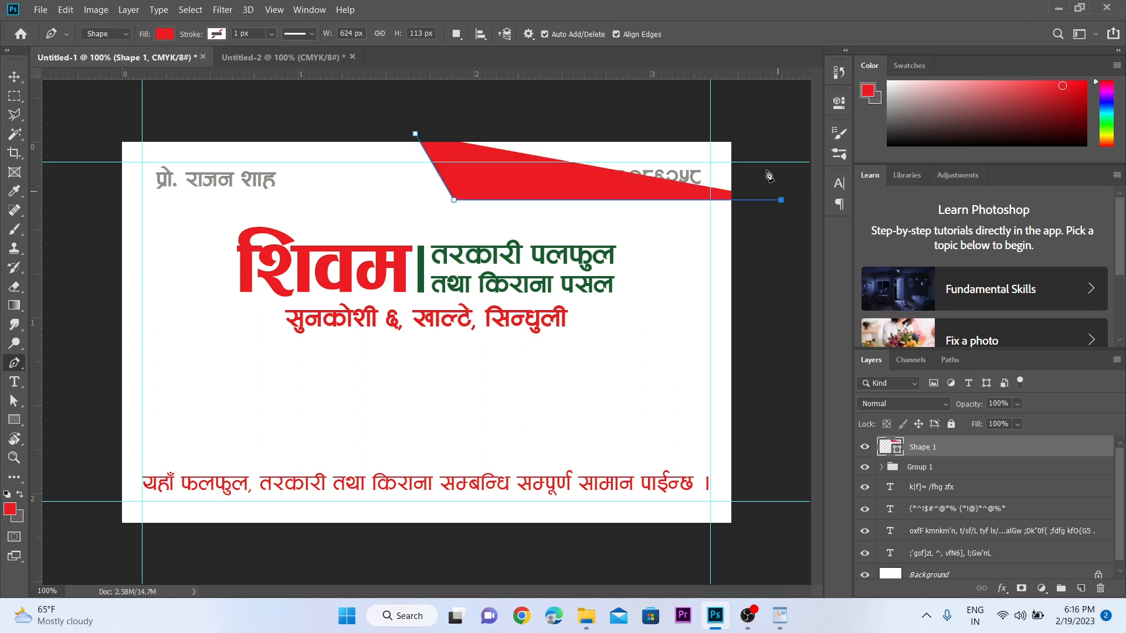
{"action": "left_click", "coordinate": [759, 132], "text": "shift"}
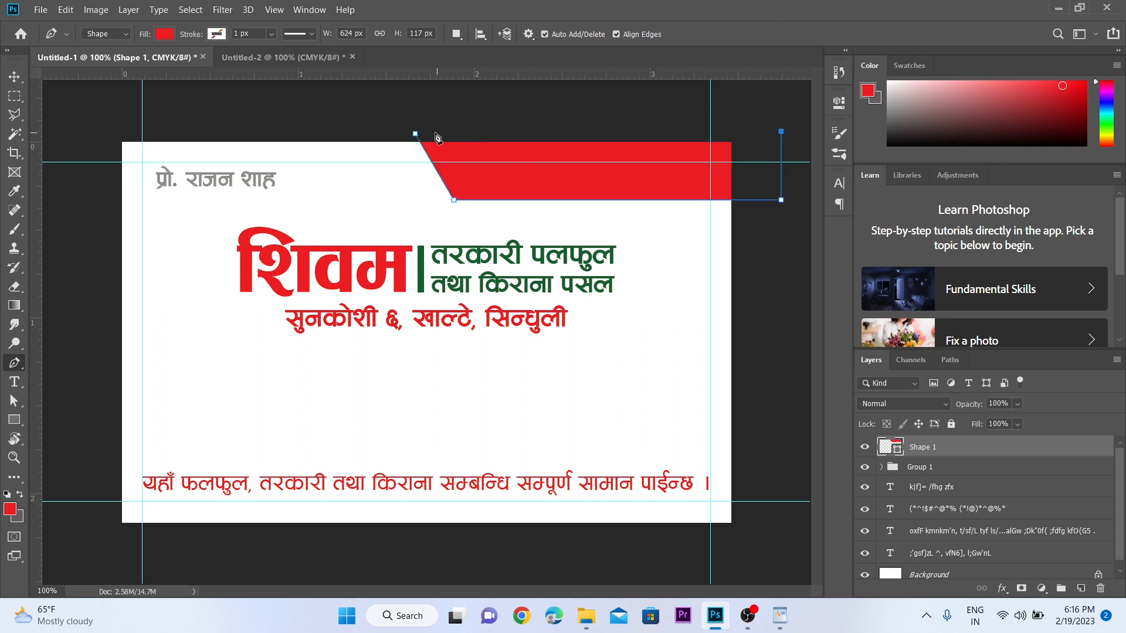
{"action": "left_click", "coordinate": [415, 134]}
- Send the red banner behind the text and shift the phone numbers right over it
{"action": "key", "text": "v"}
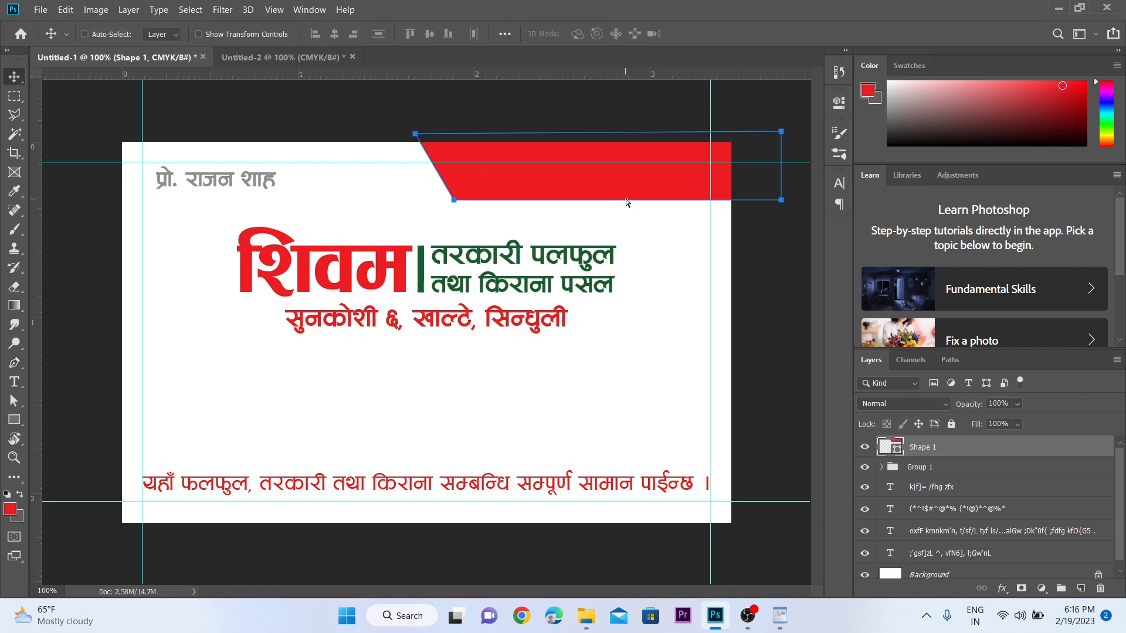
{"action": "key", "text": "ctrl+shift+bracketleft"}
{"action": "left_click", "coordinate": [659, 222]}
{"action": "key", "text": "z"}
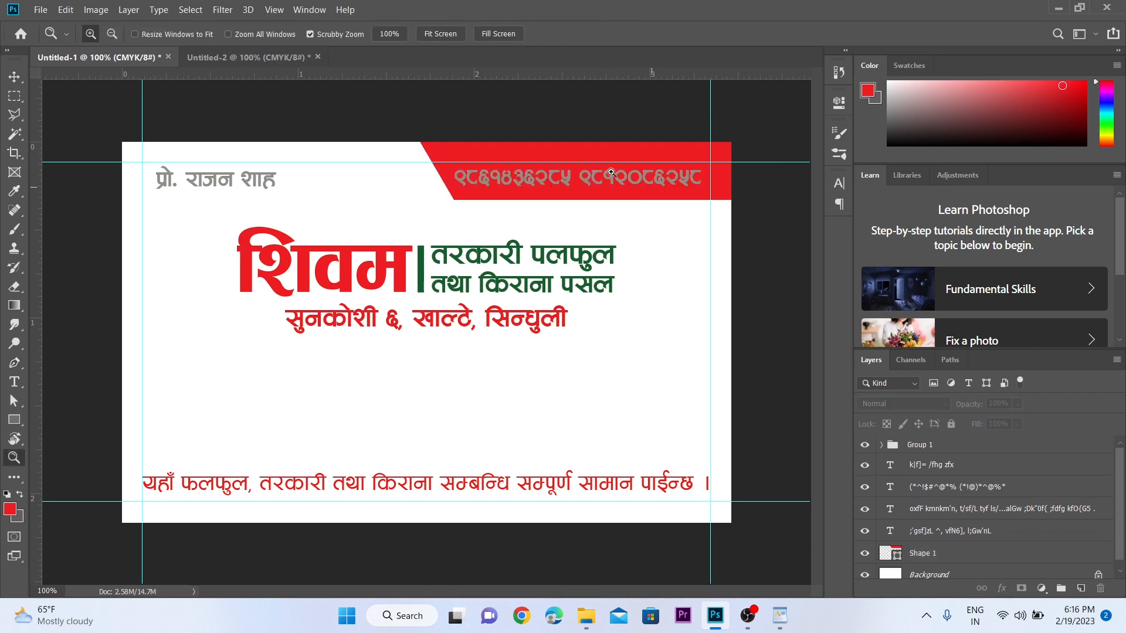
{"action": "left_click", "coordinate": [613, 176]}
{"action": "key", "text": "v"}
{"action": "left_click_drag", "start_coordinate": [496, 175], "coordinate": [515, 175]}
- Fill the phone numbers with white sampled from the card background
{"action": "key", "text": "i"}
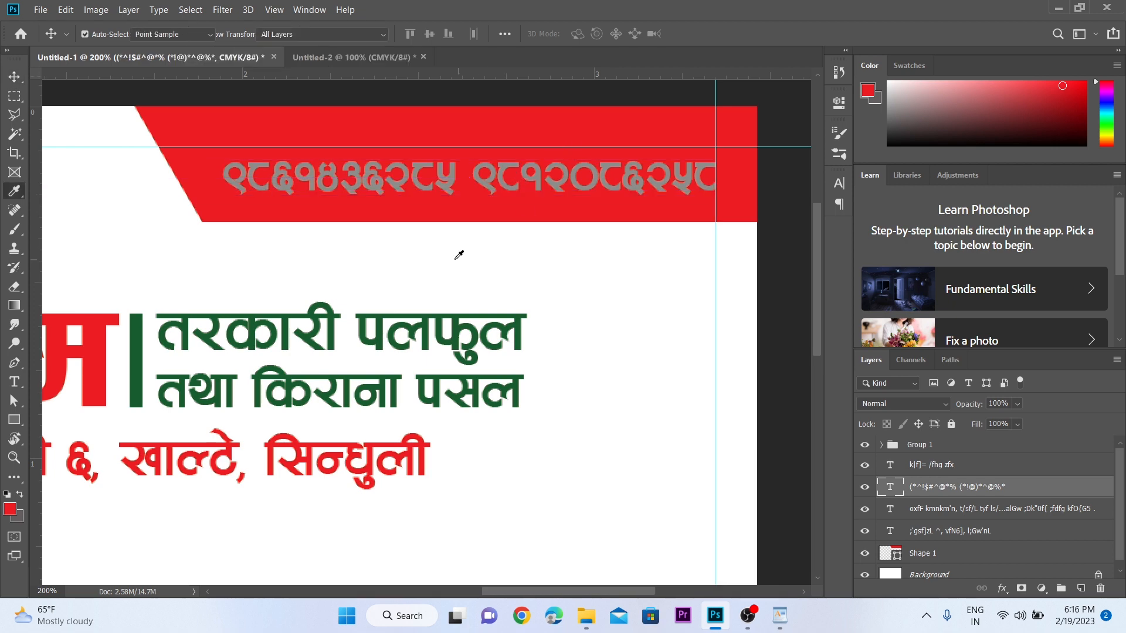
{"action": "left_click", "coordinate": [455, 259]}
{"action": "key", "text": "v"}
{"action": "key", "text": "alt+BackSpace"}
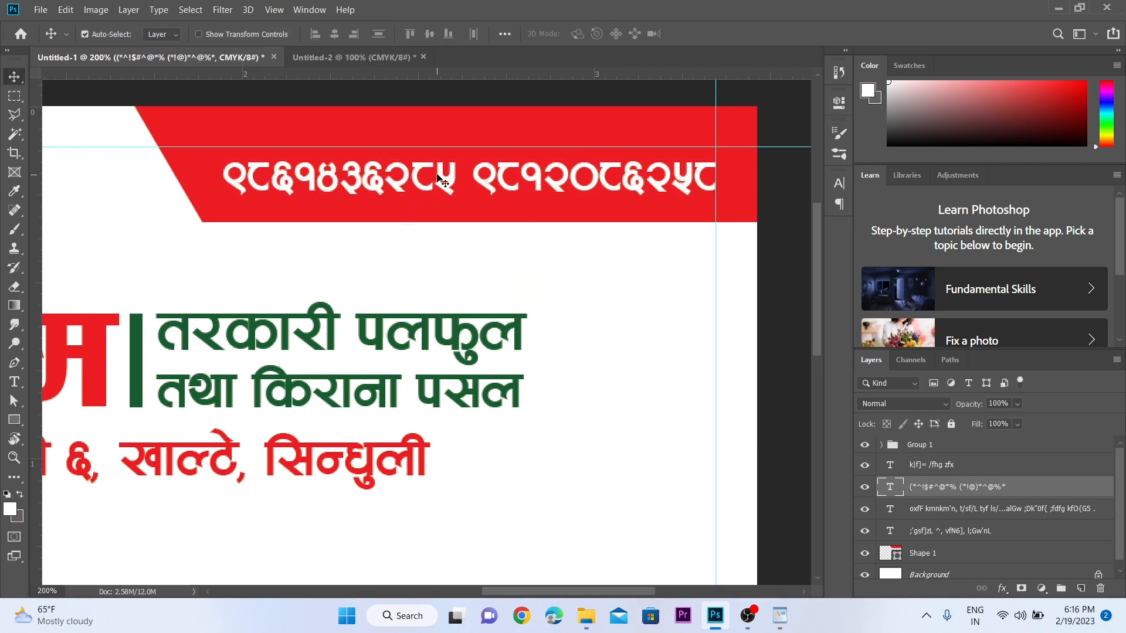
{"action": "key", "text": "z"}
{"action": "left_click", "coordinate": [437, 175], "text": "alt"}
{"action": "left_click_drag", "start_coordinate": [377, 271], "coordinate": [540, 155]}
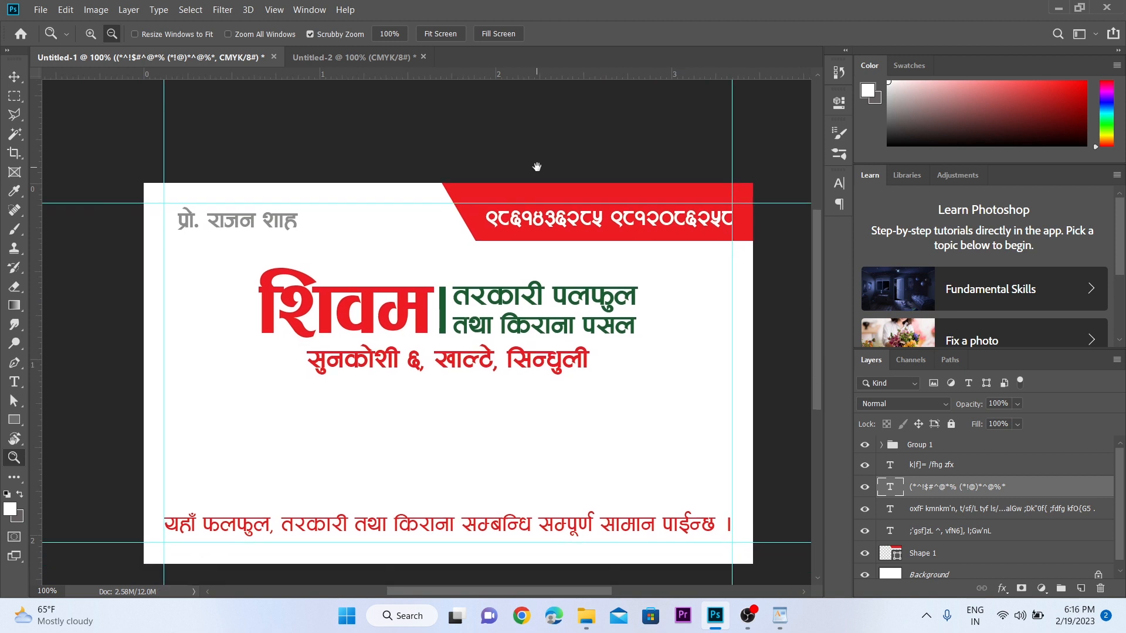
- Nudge the red top banner 20 px left with Free Transform
{"action": "key", "text": "v"}
{"action": "left_click", "coordinate": [469, 190], "text": "ctrl"}
{"action": "key", "text": "ctrl+t"}
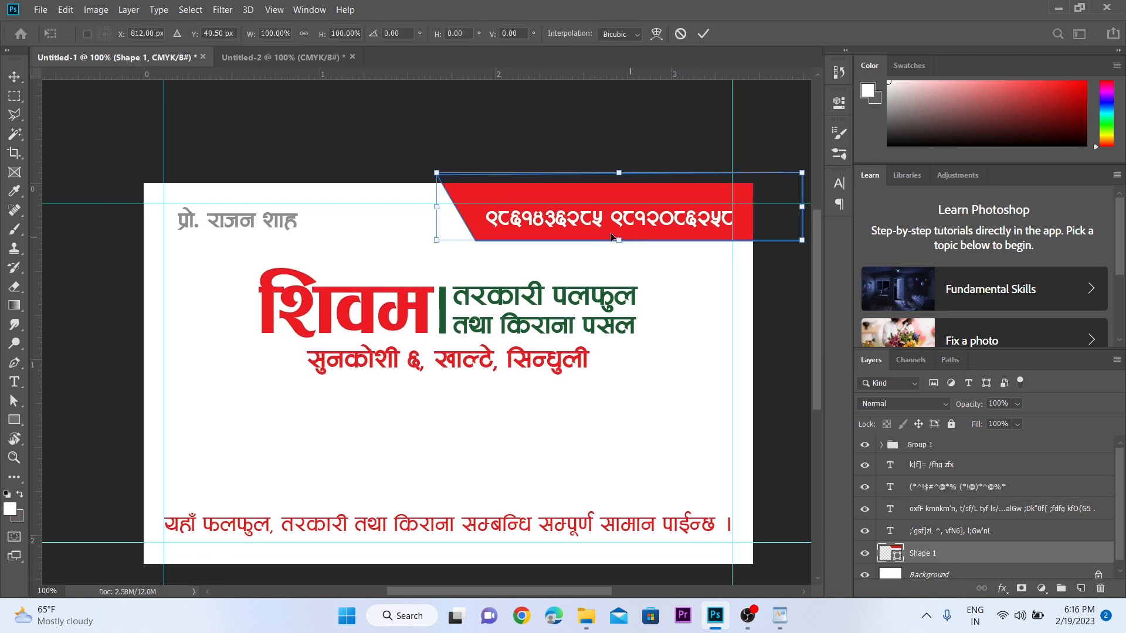
{"action": "key", "text": "shift+Left"}
{"action": "key", "text": "shift+Left"}
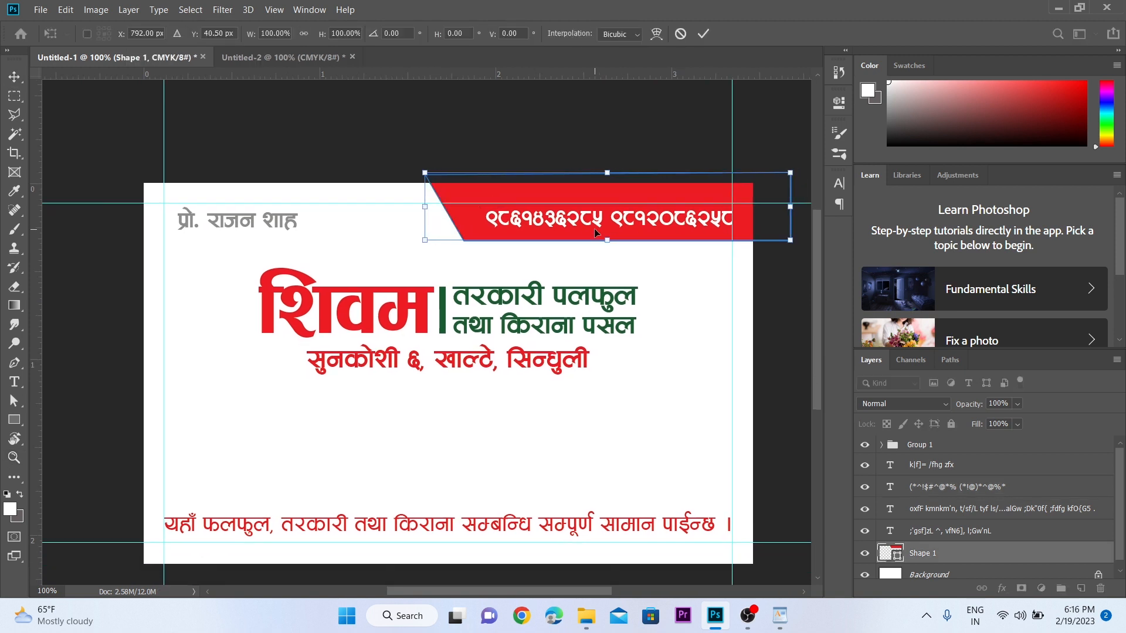
{"action": "key", "text": "Return"}
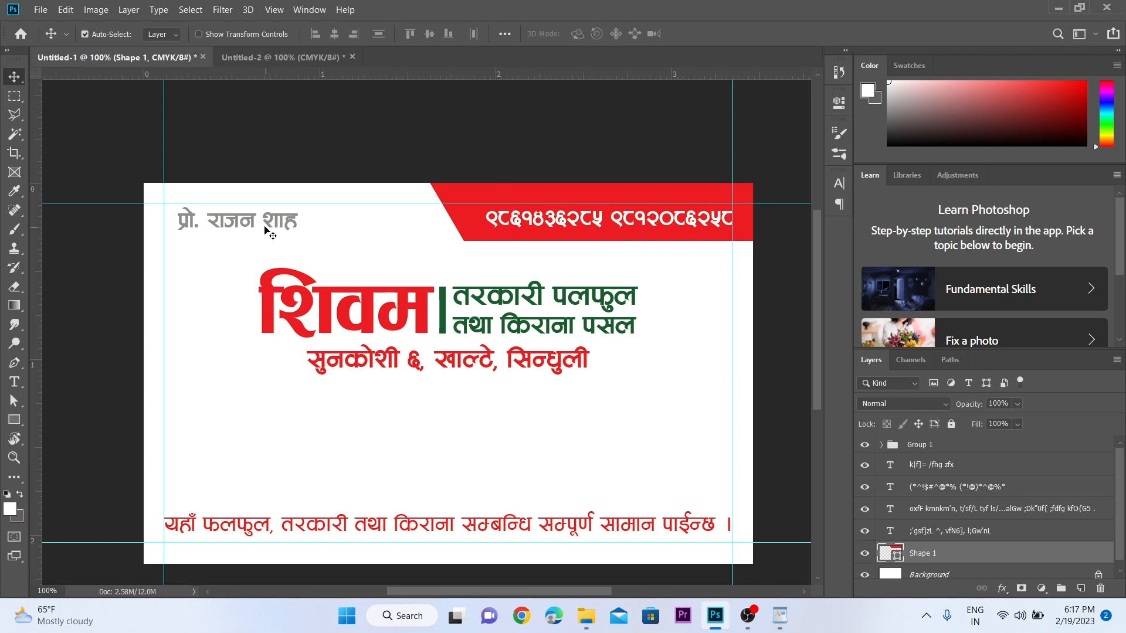
{"action": "key", "text": "z"}
{"action": "left_click", "coordinate": [265, 228]}
- Sample the banner's red and fill the owner's name text with it
{"action": "key", "text": "i"}
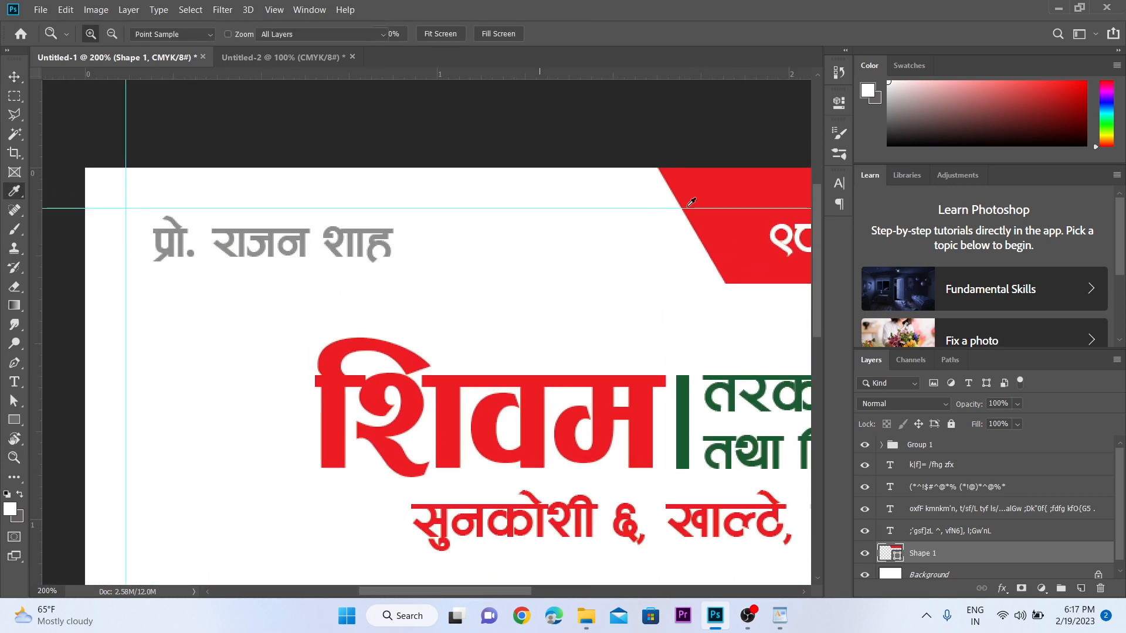
{"action": "left_click", "coordinate": [727, 176]}
{"action": "key", "text": "v"}
{"action": "left_click", "coordinate": [358, 258]}
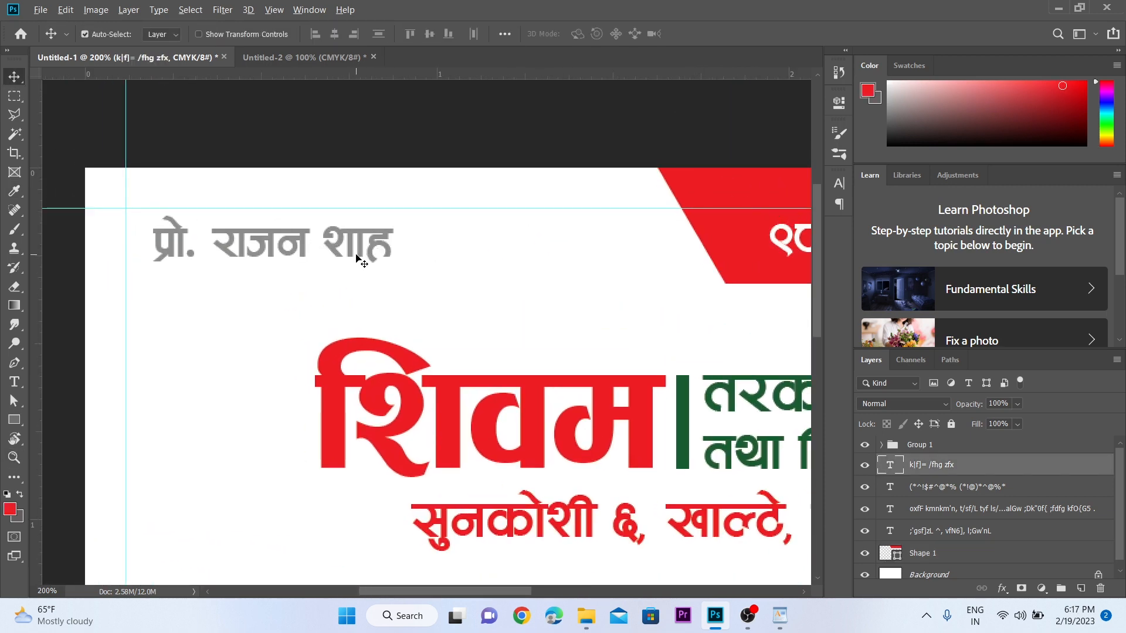
{"action": "key", "text": "alt+BackSpace"}
{"action": "key", "text": "z"}
{"action": "left_click", "coordinate": [403, 366], "text": "alt"}
{"action": "mouse_move", "coordinate": [428, 294]}
{"action": "left_mouse_down"}
{"action": "mouse_move", "coordinate": [373, 186]}
{"action": "mouse_move", "coordinate": [375, 202]}
{"action": "left_mouse_up"}
{"action": "key", "text": "v"}
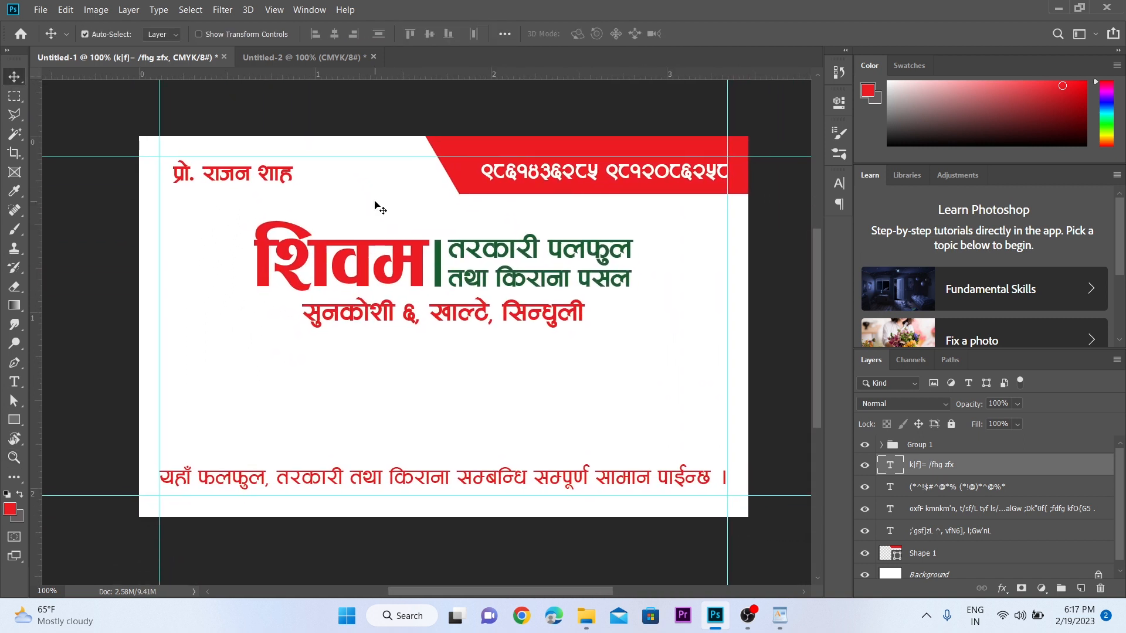
- Pick black in the Color Picker and fill the address line with it
{"action": "left_click", "coordinate": [359, 312]}
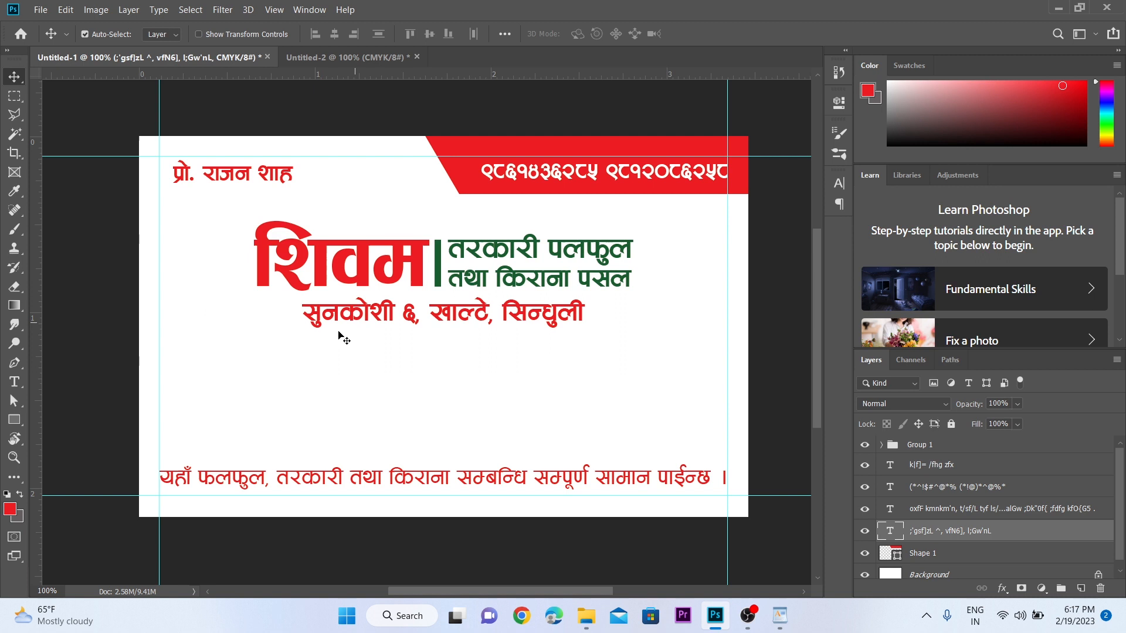
{"action": "left_click", "coordinate": [13, 516]}
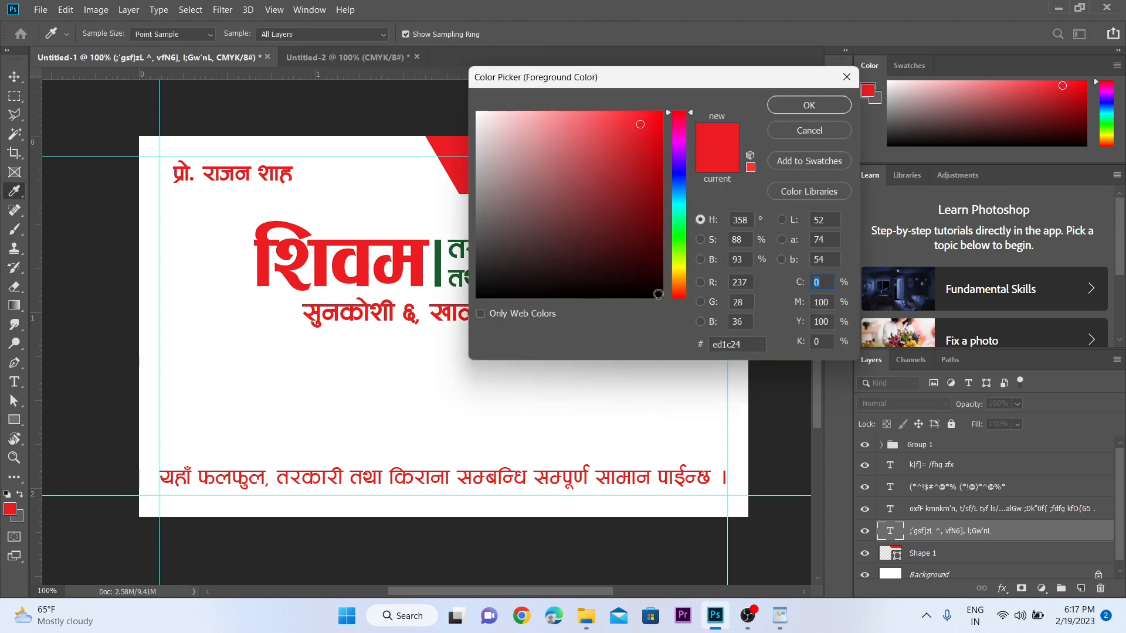
{"action": "left_click", "coordinate": [663, 297]}
{"action": "left_click", "coordinate": [802, 112]}
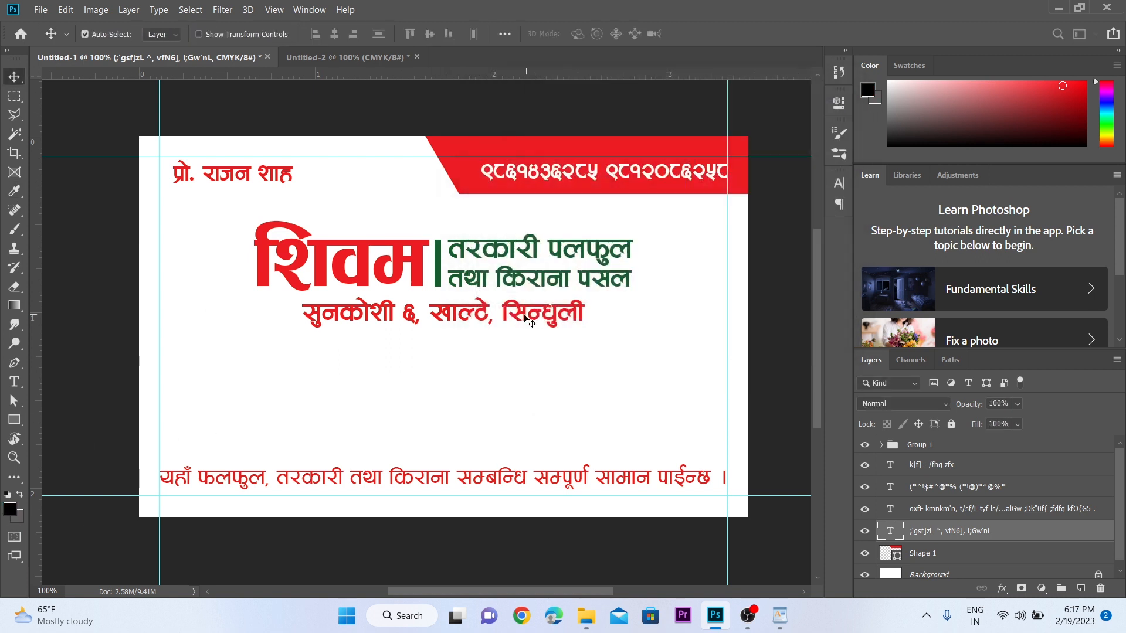
{"action": "key", "text": "alt+BackSpace"}
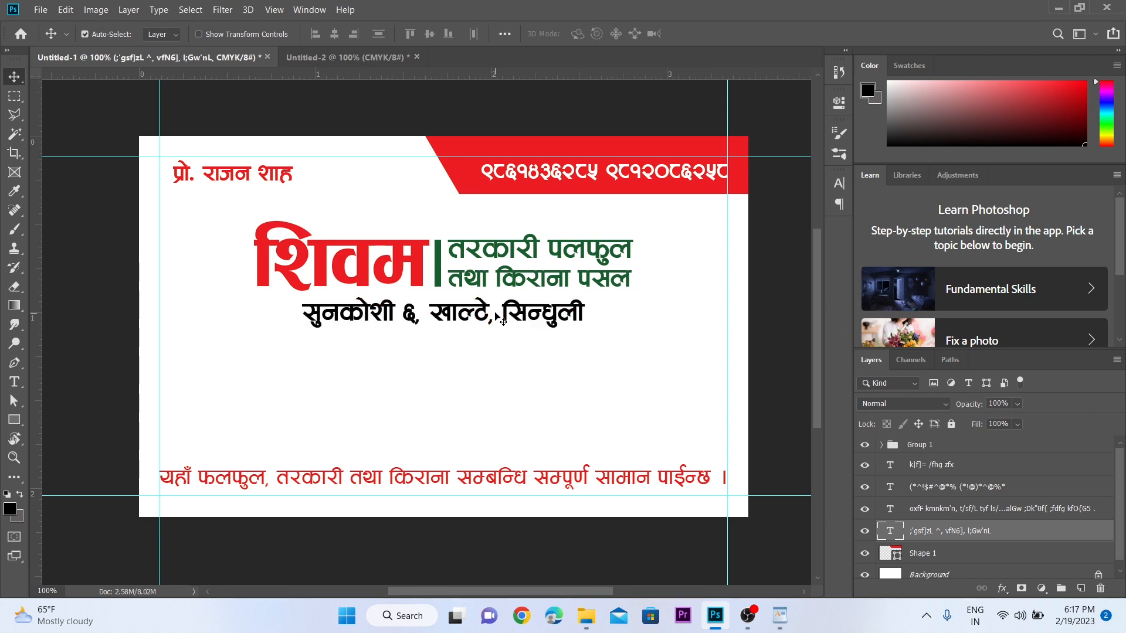
{"action": "key", "text": "z"}
{"action": "left_click_drag", "start_coordinate": [482, 329], "coordinate": [494, 312]}
{"action": "key", "text": "ctrl+1"}
{"action": "key", "text": "v"}
{"action": "left_click", "coordinate": [377, 370]}
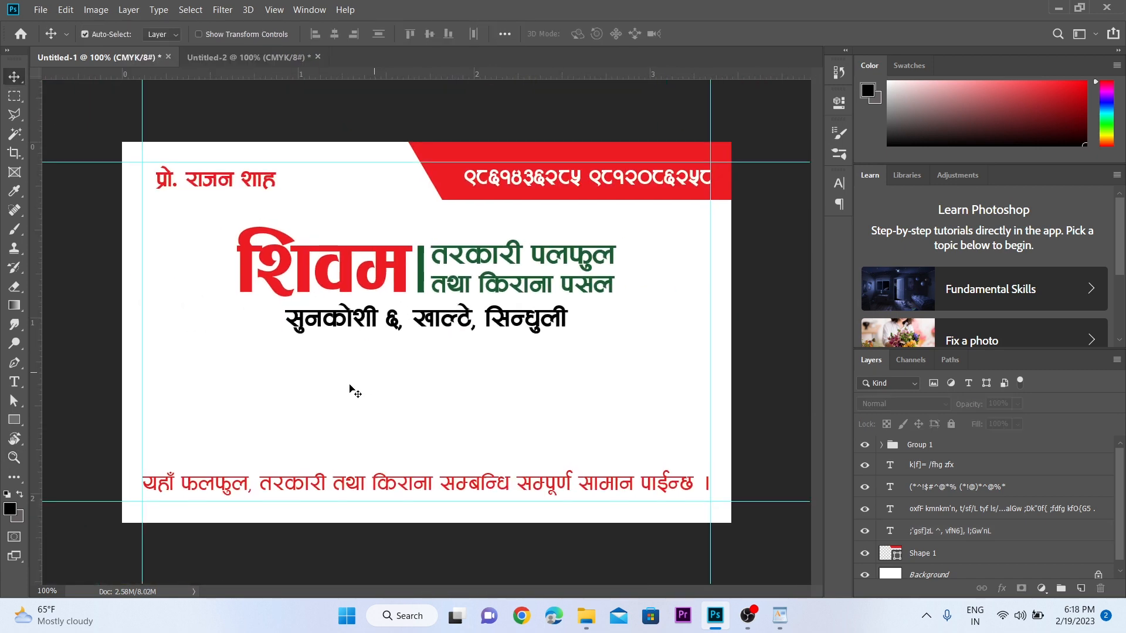
- Draw a rectangle bar across the card's bottom edge and send it behind the other layers
{"action": "left_click", "coordinate": [19, 421]}
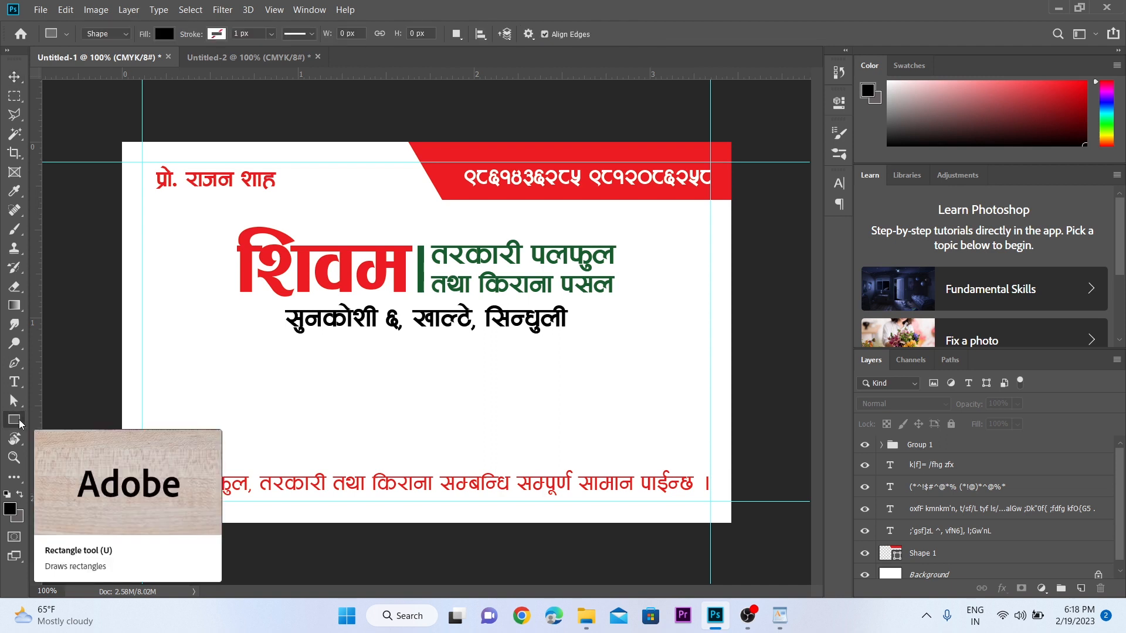
{"action": "left_click_drag", "start_coordinate": [92, 457], "coordinate": [750, 549]}
{"action": "key", "text": "v"}
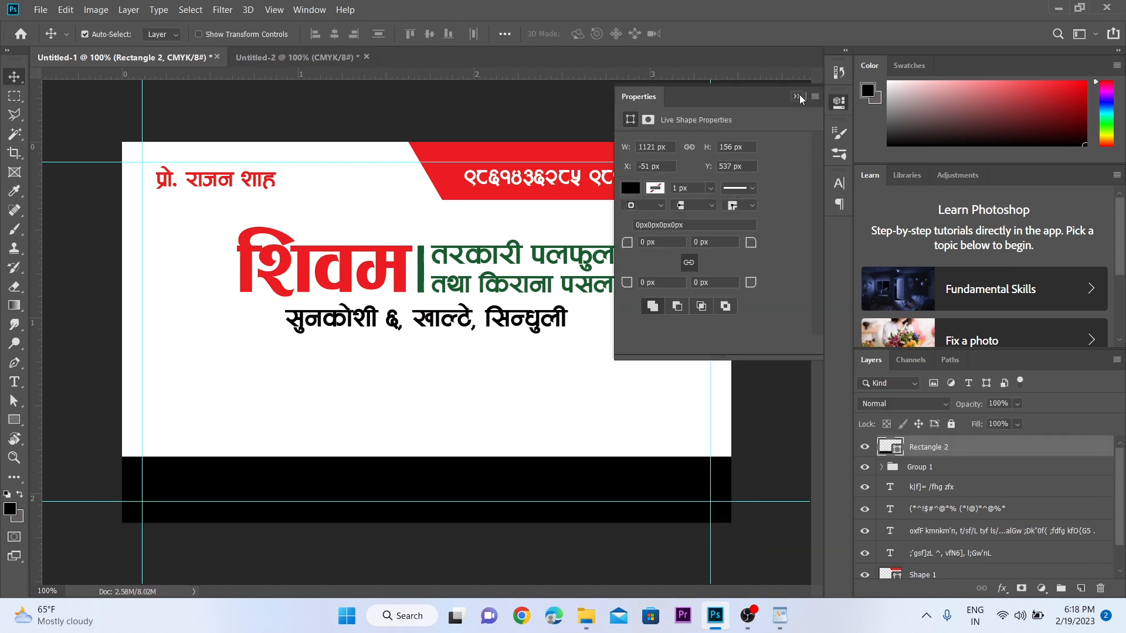
{"action": "left_click", "coordinate": [796, 96]}
{"action": "key", "text": "ctrl+shift+bracketleft"}
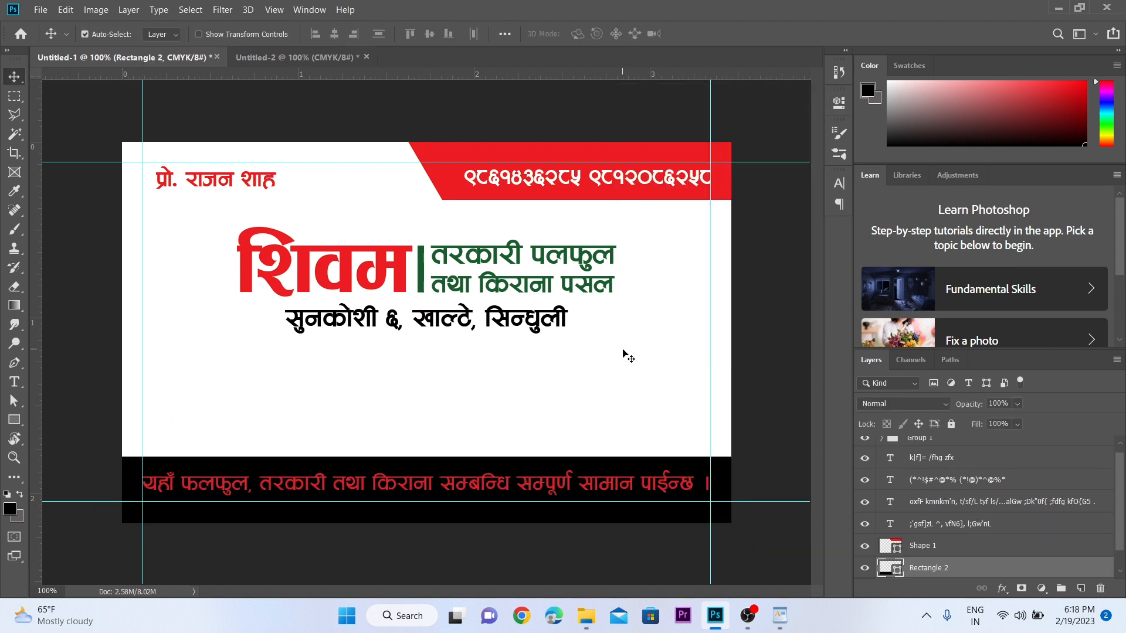
- Fill the bottom bar with green, then refill it with a brighter green swatch
{"action": "key", "text": "i"}
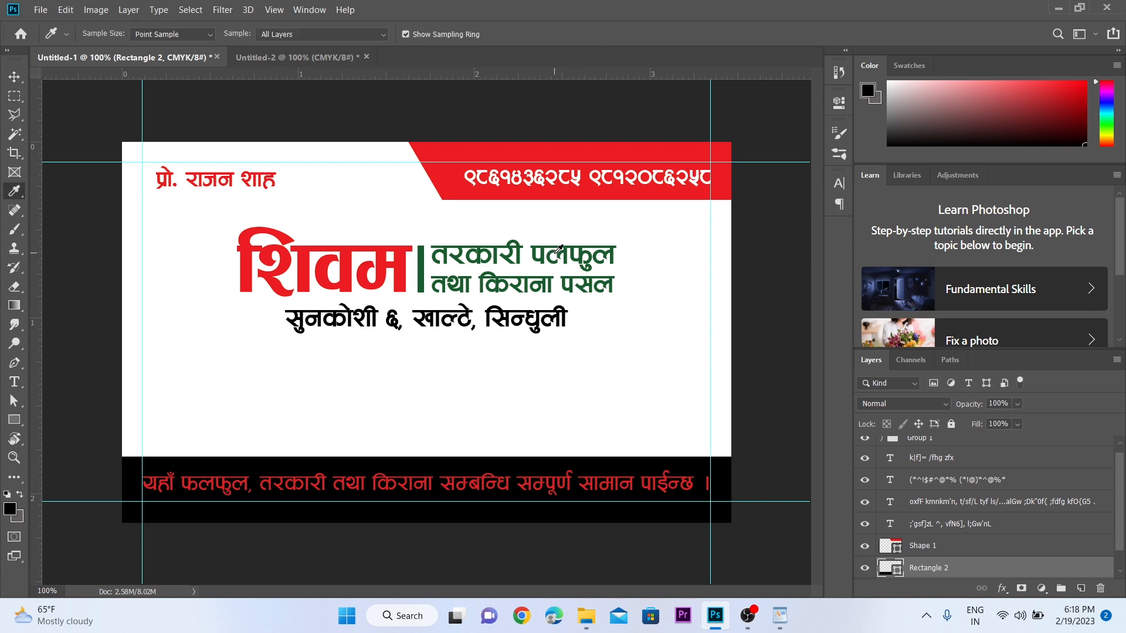
{"action": "left_click", "coordinate": [552, 252]}
{"action": "key", "text": "v"}
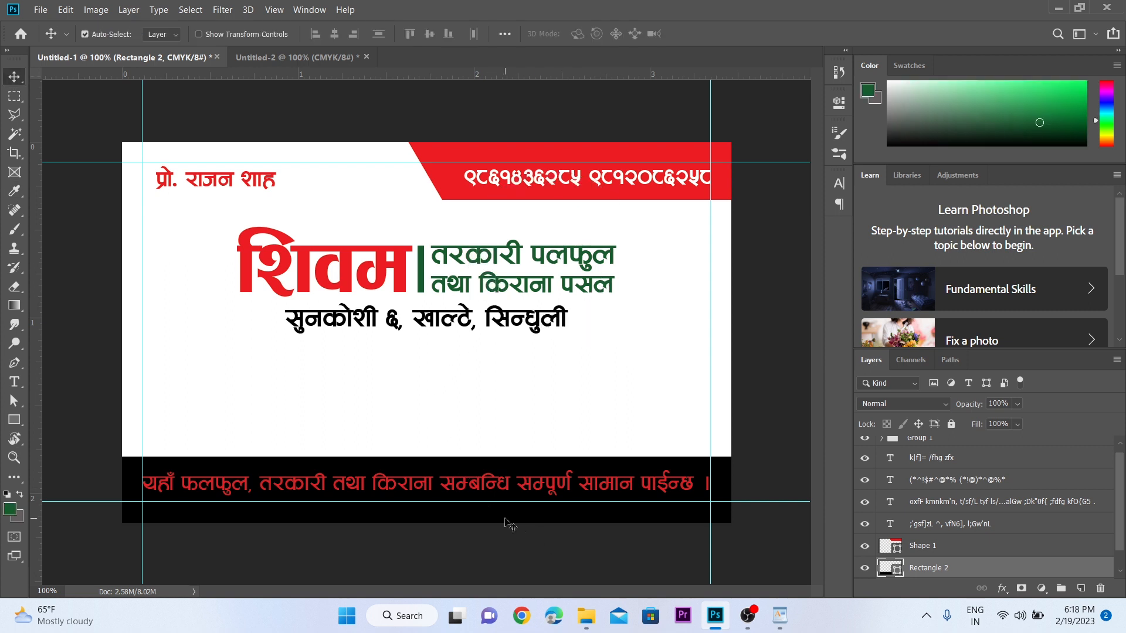
{"action": "key", "text": "alt+BackSpace"}
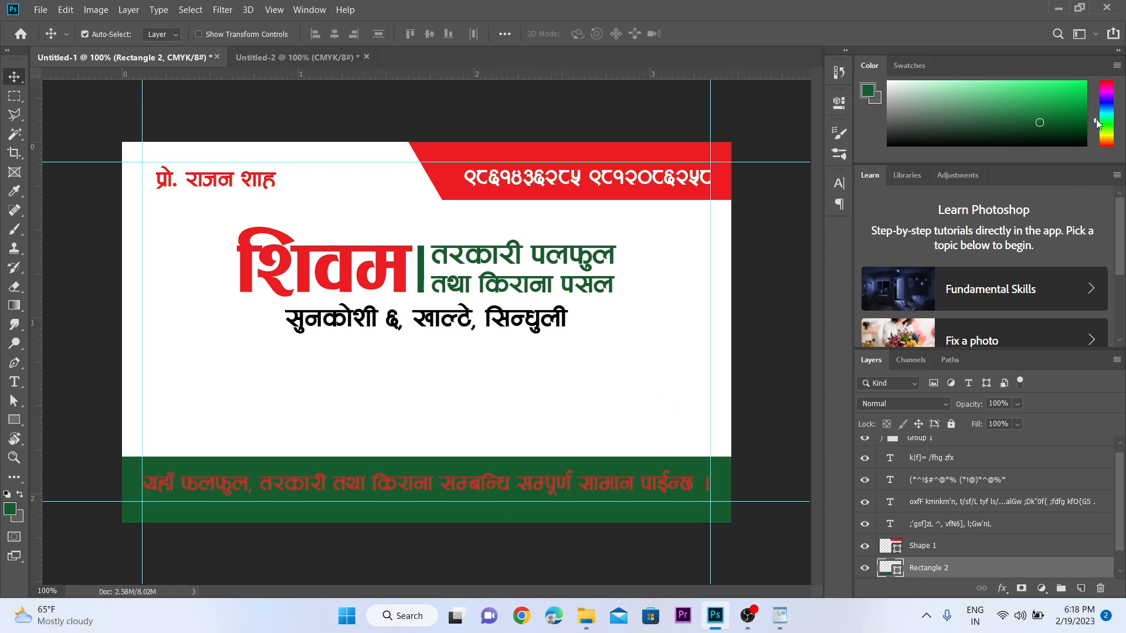
{"action": "left_click", "coordinate": [1083, 84]}
{"action": "key", "text": "alt+BackSpace"}
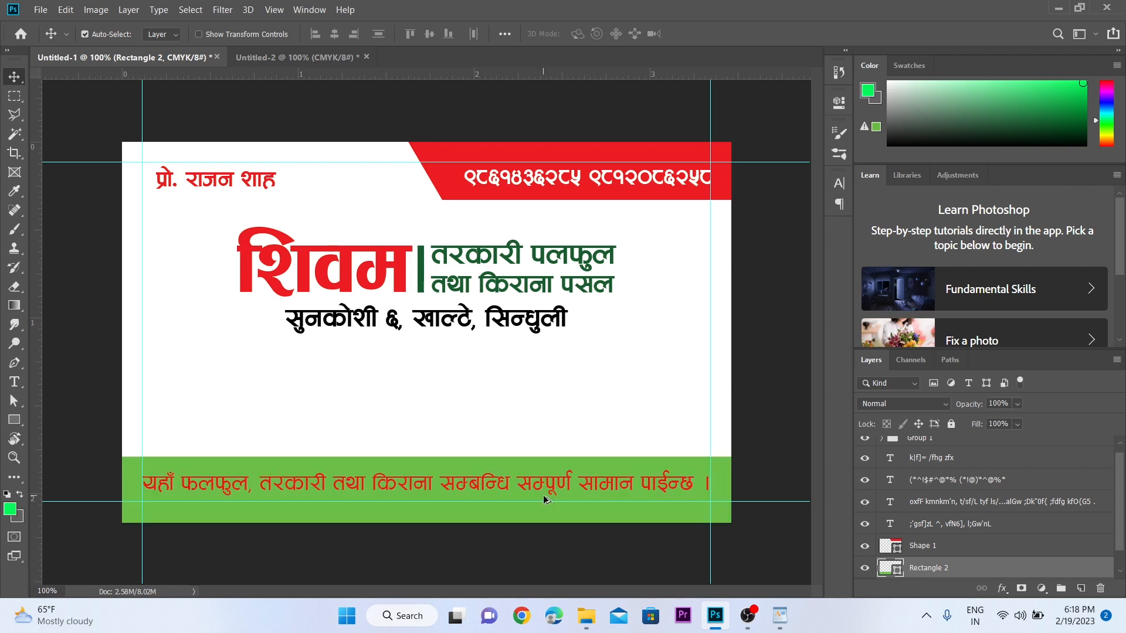
{"action": "key", "text": "z"}
{"action": "left_click_drag", "start_coordinate": [329, 458], "coordinate": [382, 411]}
{"action": "key", "text": "v"}
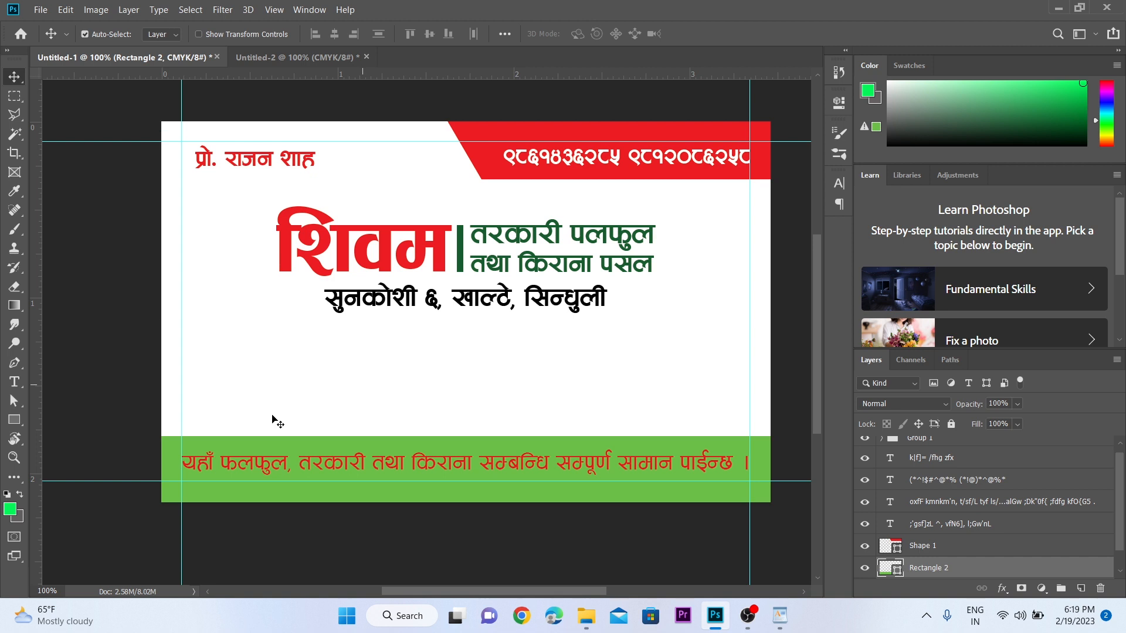
{"action": "left_click", "coordinate": [17, 422]}
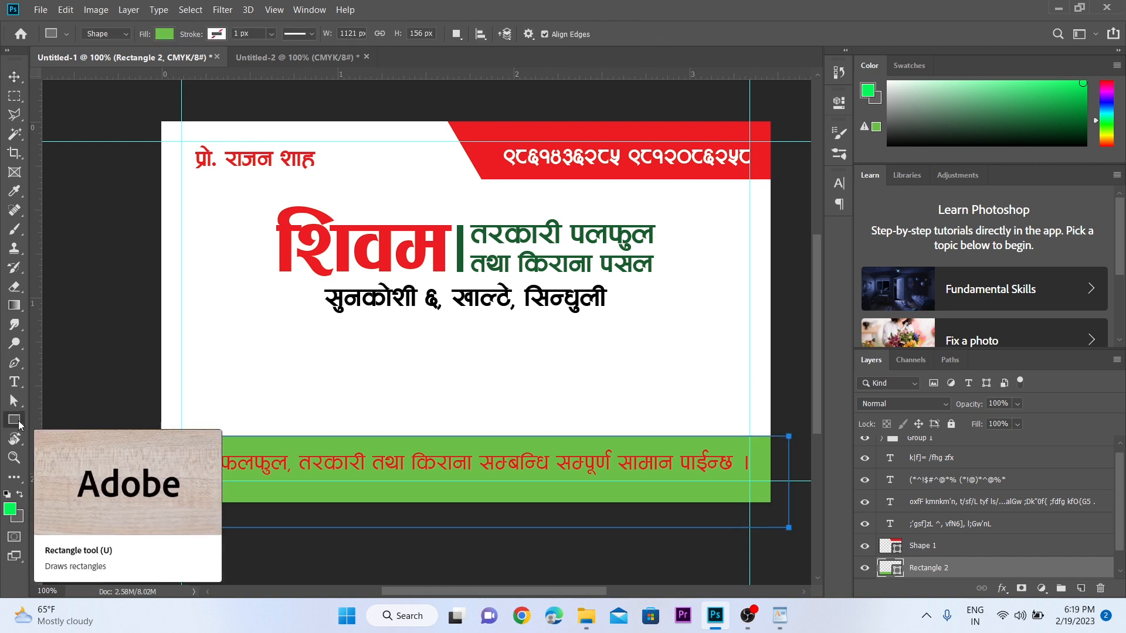
- Switch to the Custom Shape tool and load the All shape set into the picker
{"action": "left_click", "coordinate": [19, 423]}
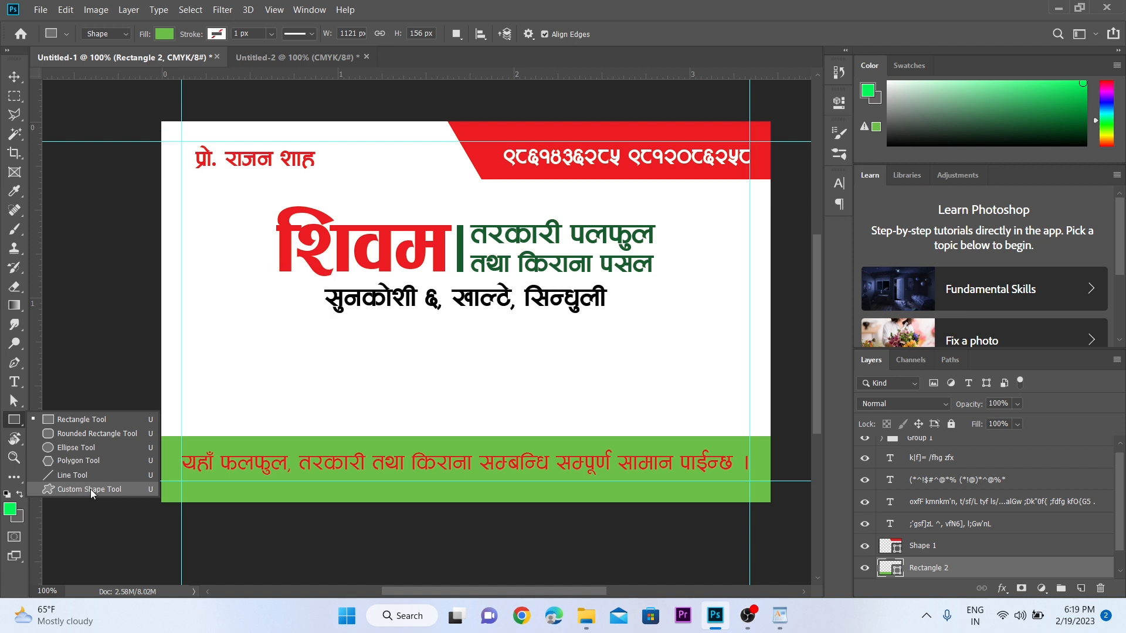
{"action": "left_click", "coordinate": [91, 490]}
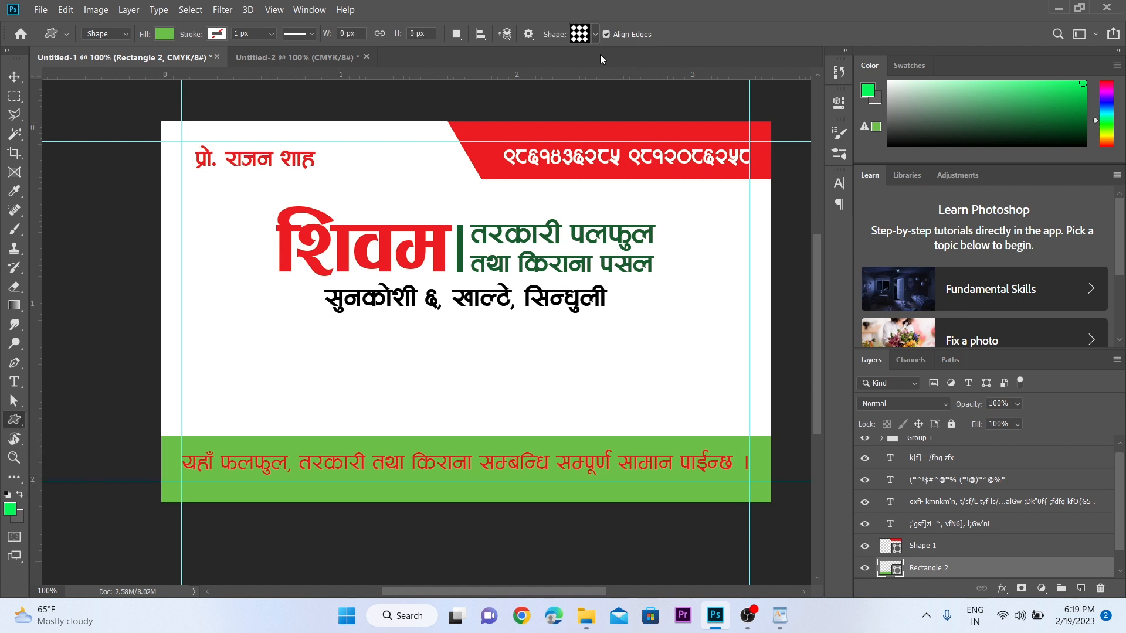
{"action": "left_click", "coordinate": [595, 35]}
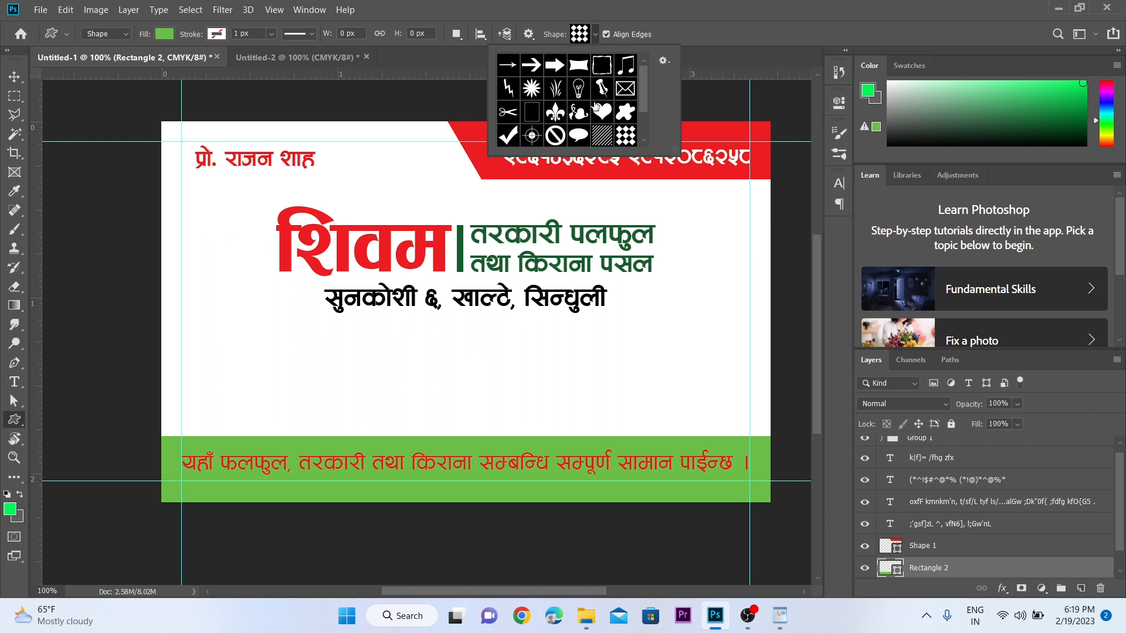
{"action": "scroll", "coordinate": [596, 107], "scroll_direction": "down", "scroll_amount": 3}
{"action": "scroll", "coordinate": [596, 107], "scroll_direction": "up", "scroll_amount": 2}
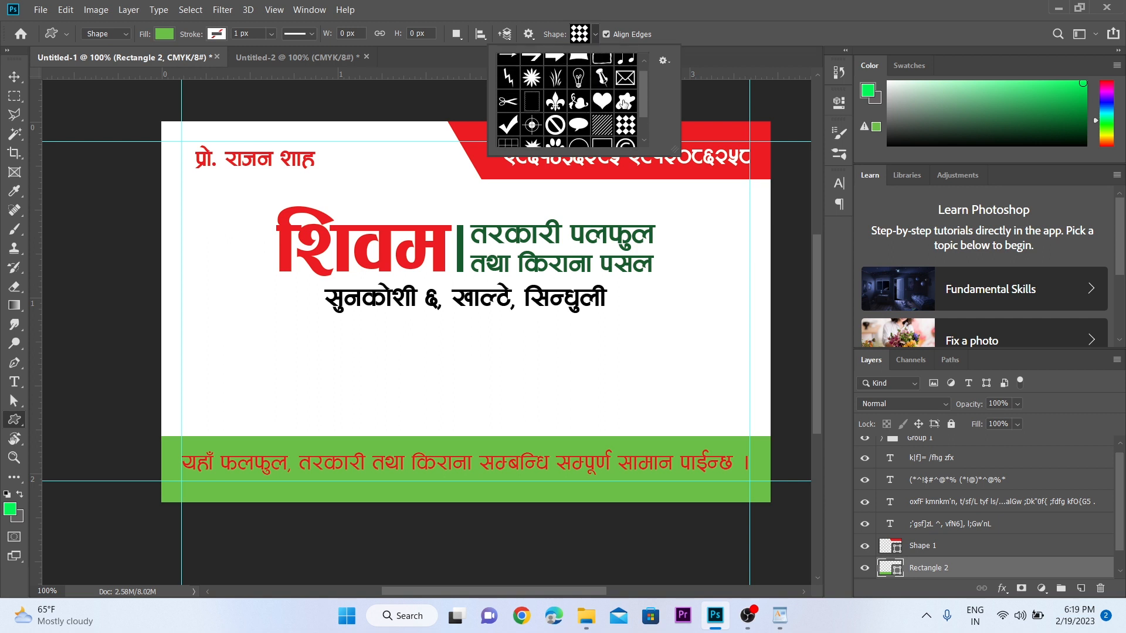
{"action": "left_click", "coordinate": [664, 63]}
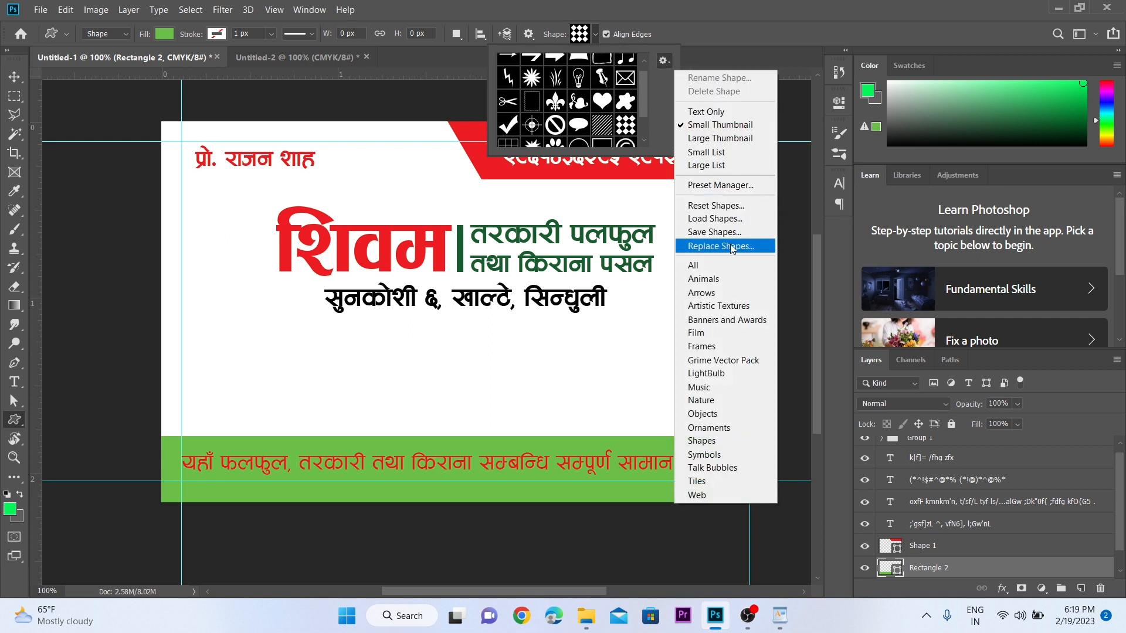
{"action": "left_click", "coordinate": [723, 266]}
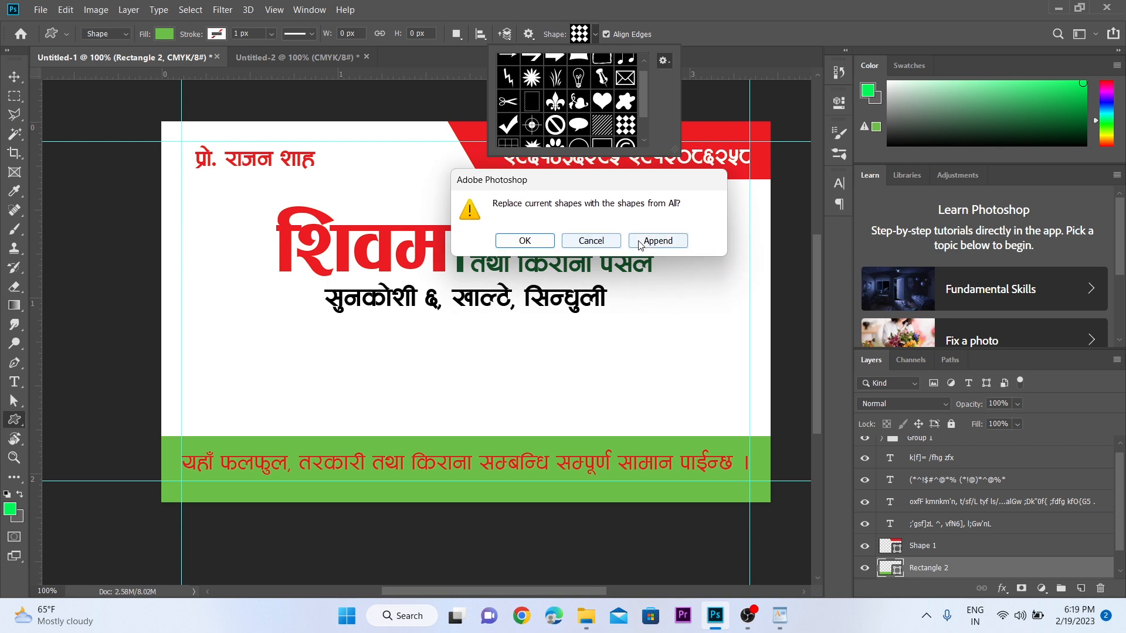
{"action": "left_click", "coordinate": [537, 241]}
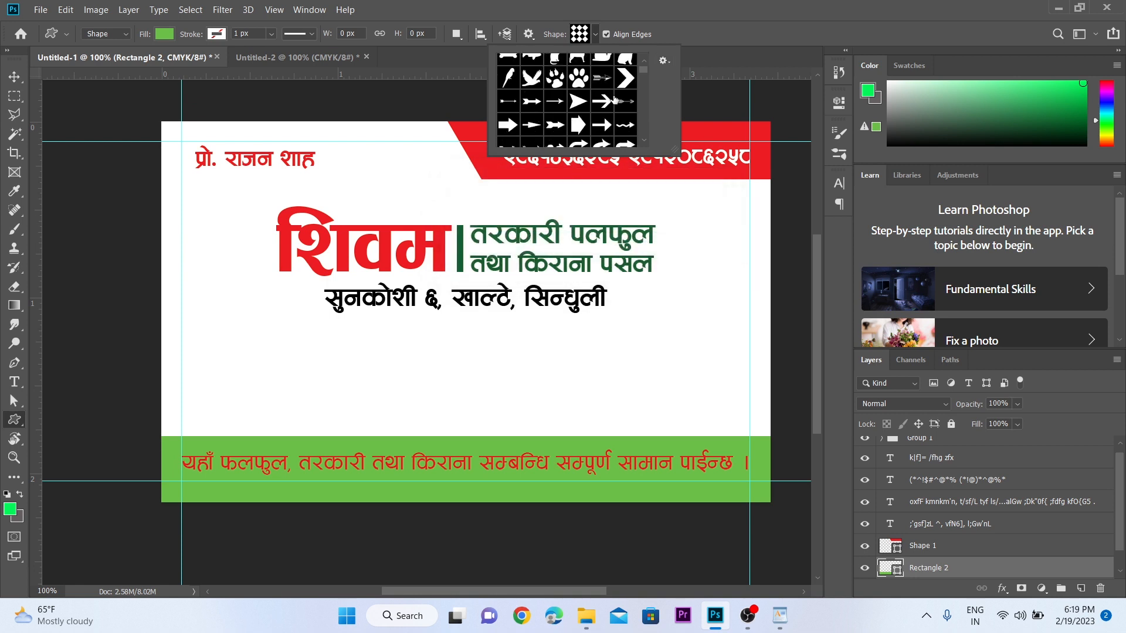
- Choose the Hexagon shape and draw one on the card's left side
{"action": "scroll", "coordinate": [614, 101], "scroll_direction": "down", "scroll_amount": 8}
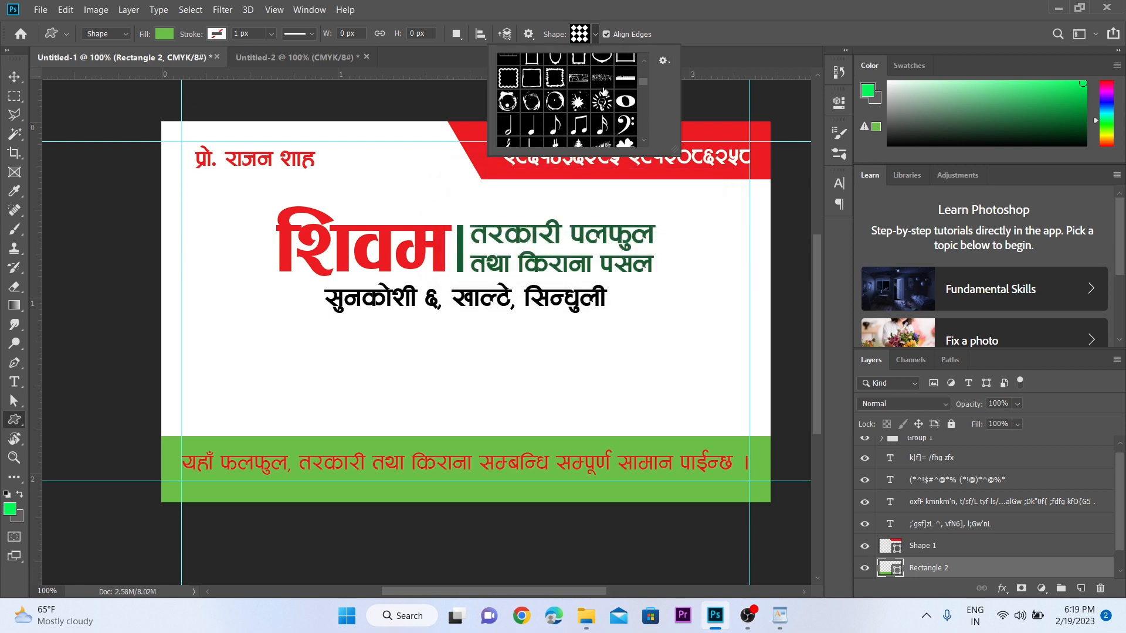
{"action": "scroll", "coordinate": [603, 91], "scroll_direction": "down", "scroll_amount": 10}
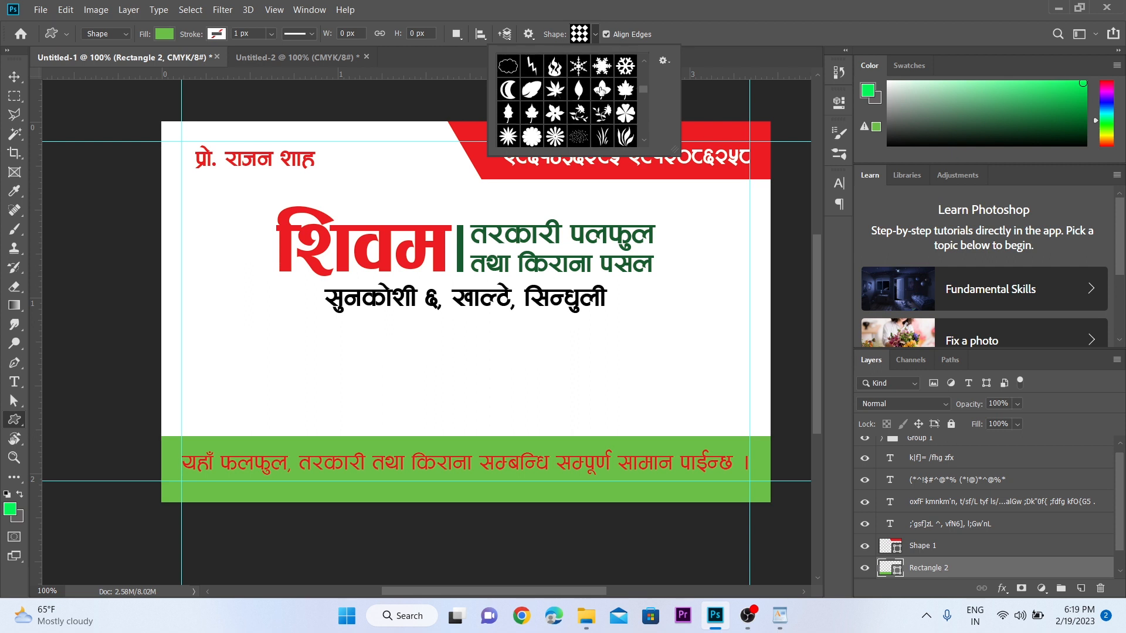
{"action": "scroll", "coordinate": [600, 91], "scroll_direction": "down", "scroll_amount": 8}
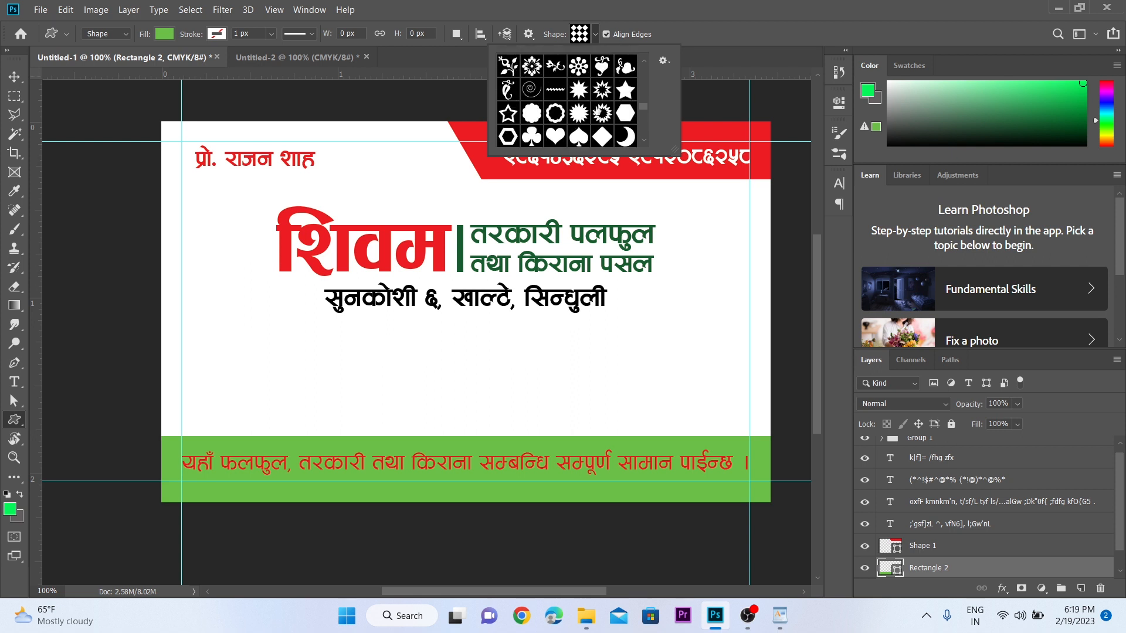
{"action": "scroll", "coordinate": [625, 95], "scroll_direction": "down", "scroll_amount": 1}
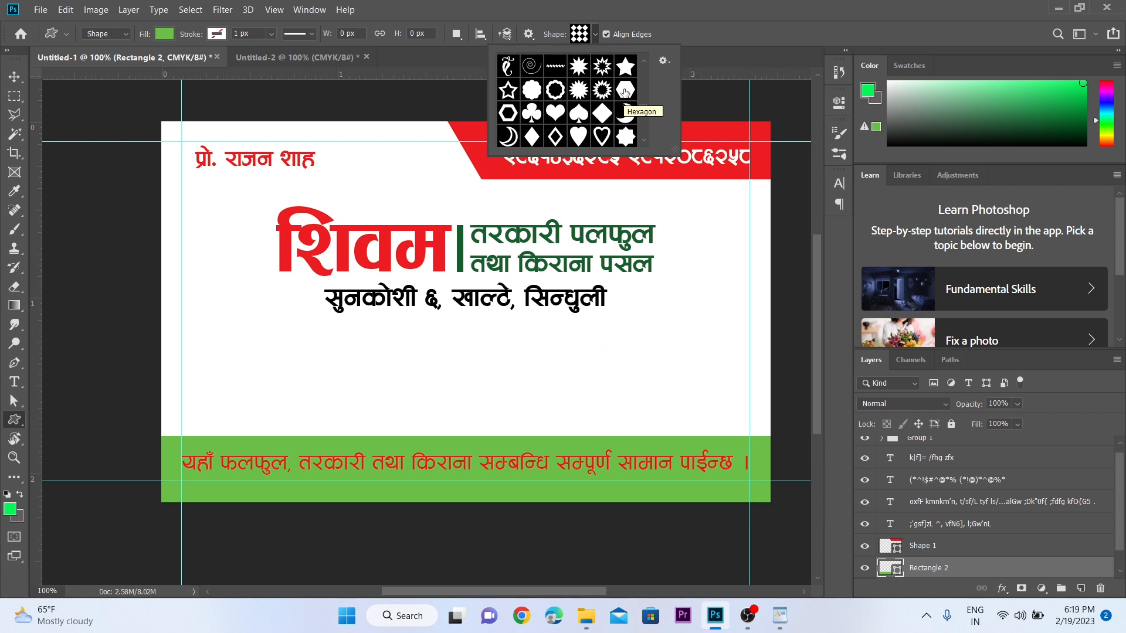
{"action": "left_click", "coordinate": [625, 91]}
{"action": "left_click_drag", "start_coordinate": [240, 355], "coordinate": [329, 432]}
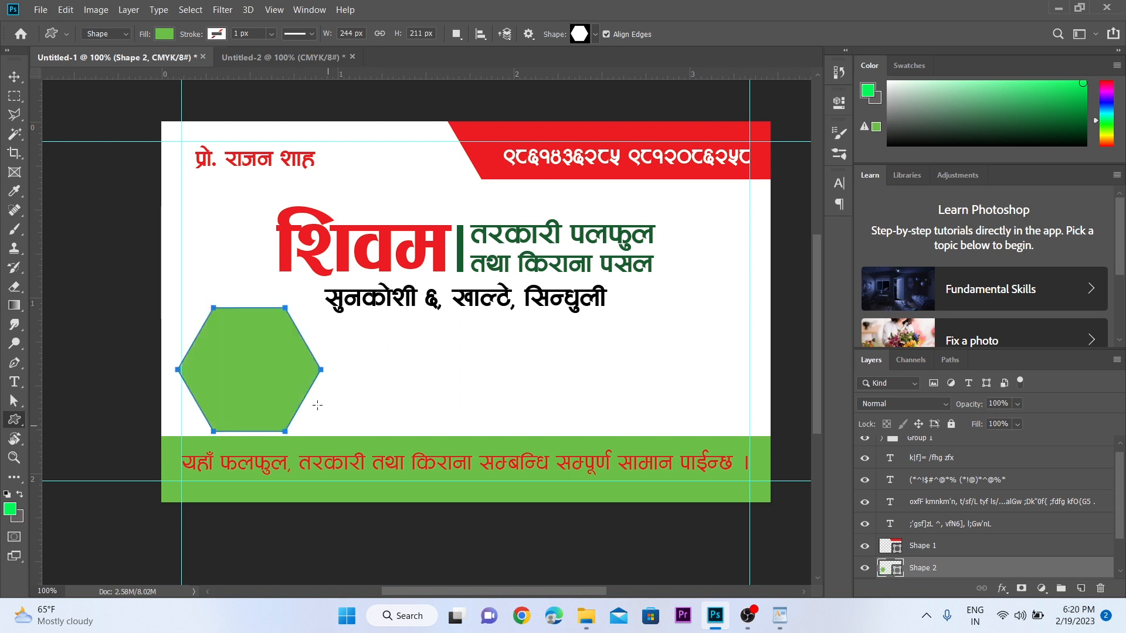
- Alt-drag copies to make four hexagons in a row and shrink them slightly together
{"action": "key", "text": "v"}
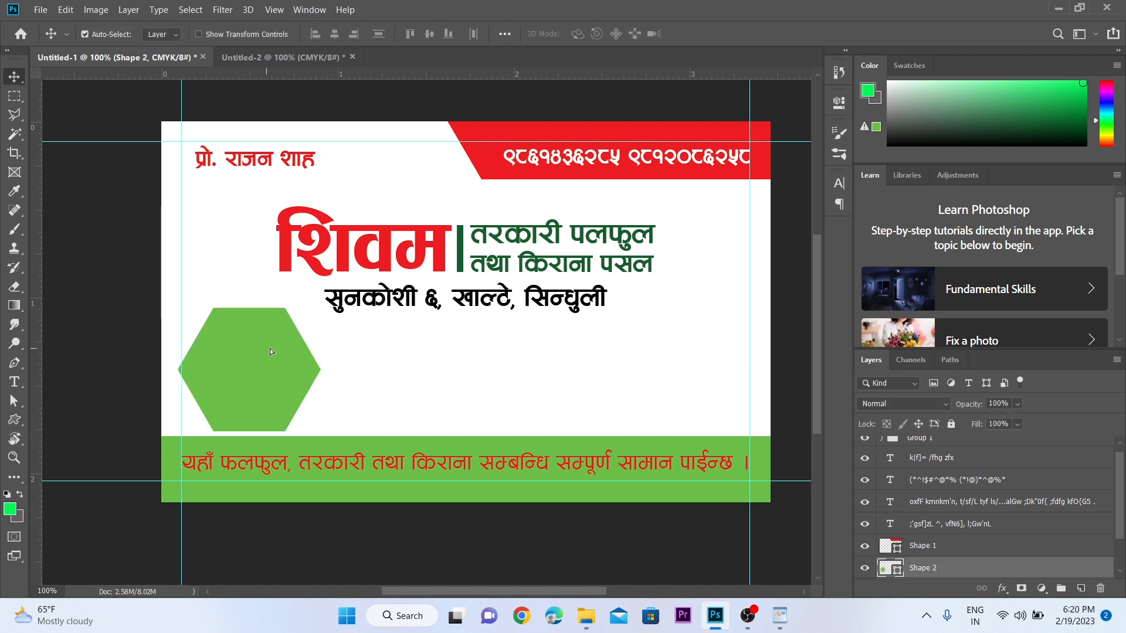
{"action": "left_click_drag", "start_coordinate": [272, 356], "coordinate": [683, 382]}
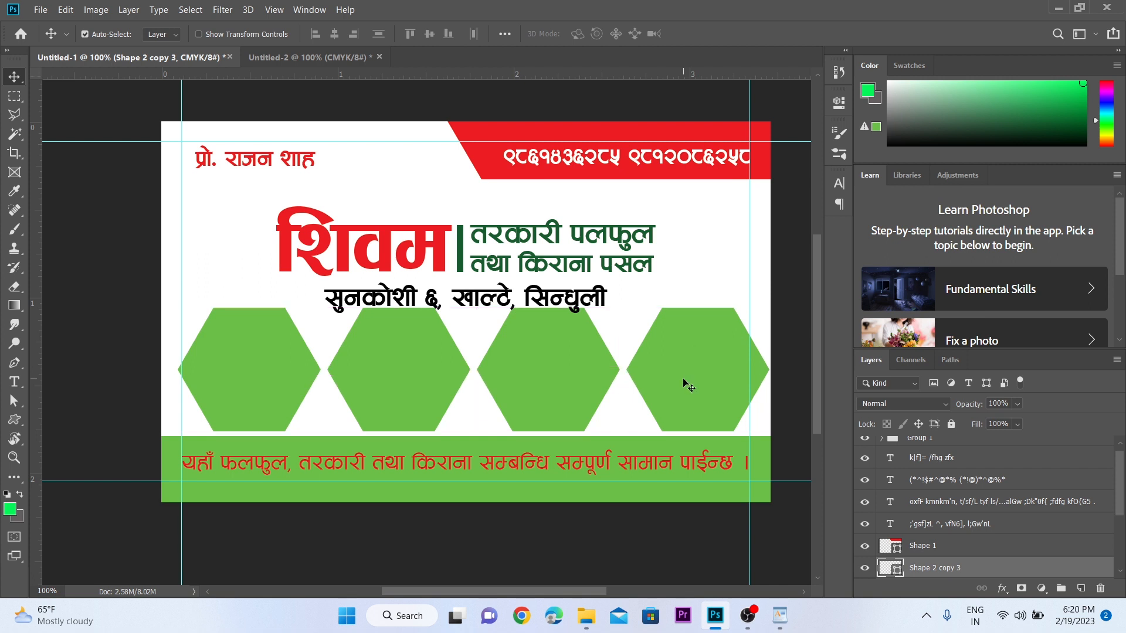
{"action": "left_click_drag", "start_coordinate": [162, 352], "coordinate": [675, 384]}
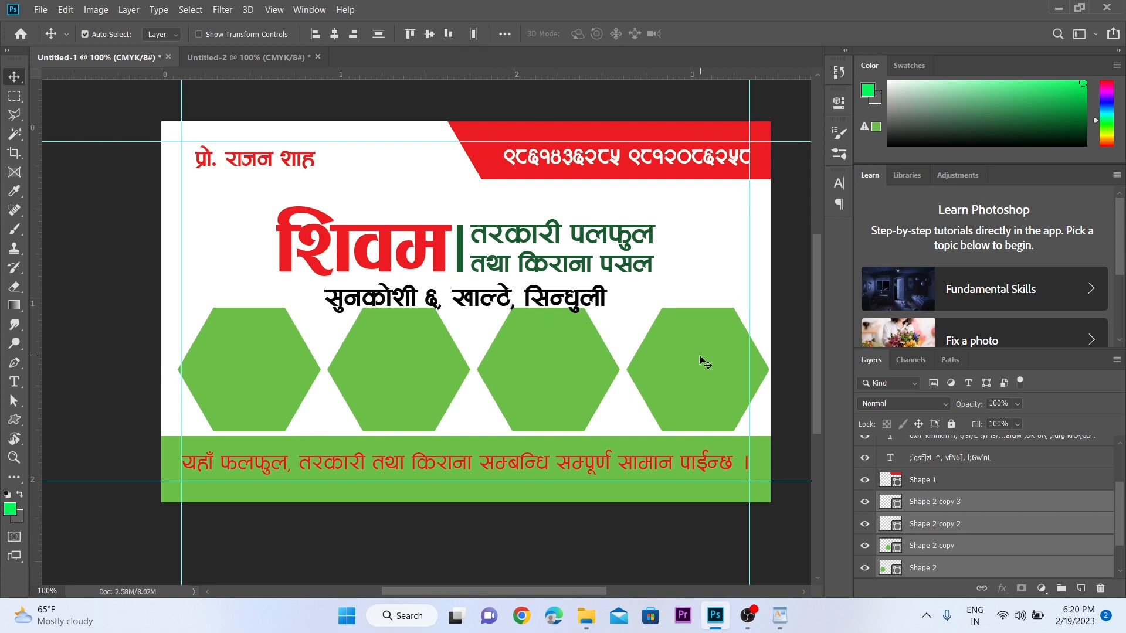
{"action": "key", "text": "ctrl+t"}
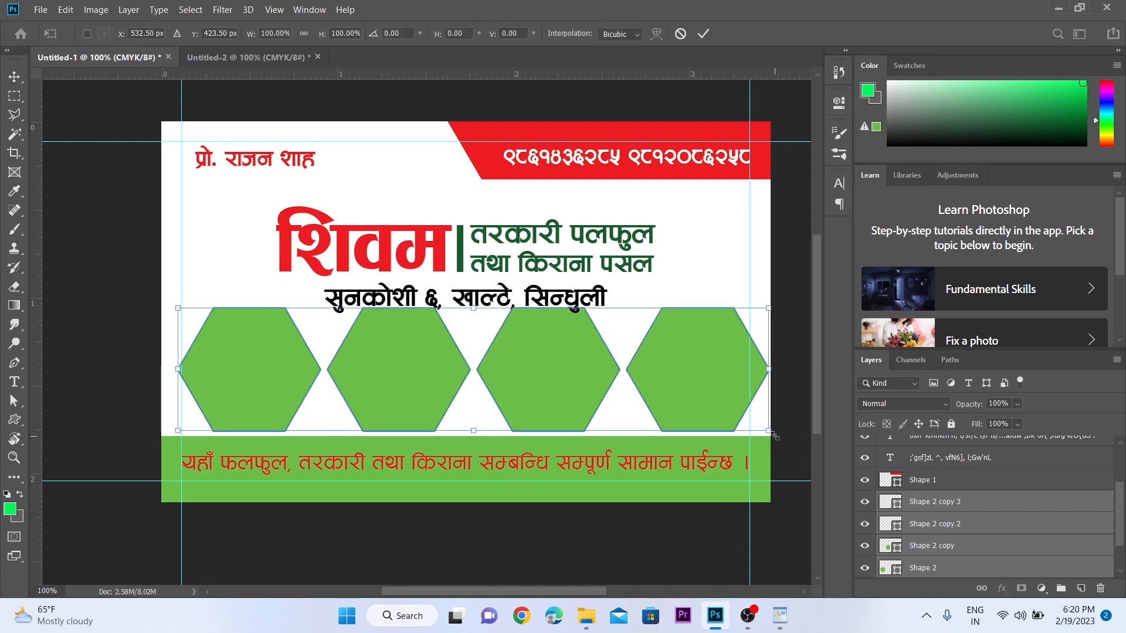
{"action": "left_click_drag", "start_coordinate": [775, 436], "coordinate": [761, 434]}
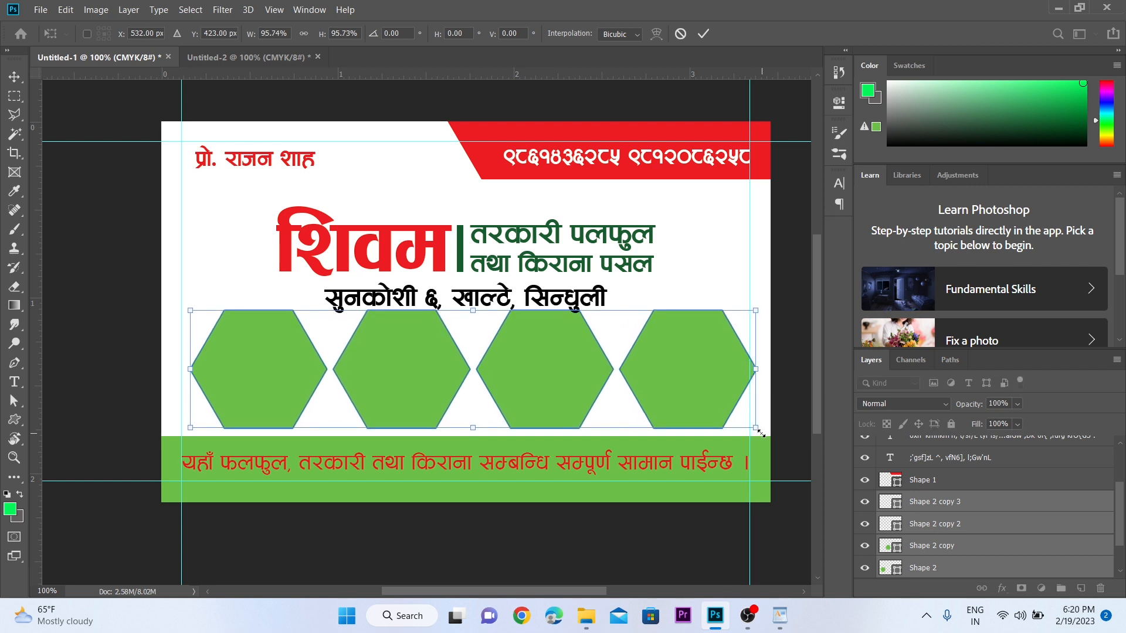
{"action": "key", "text": "Return"}
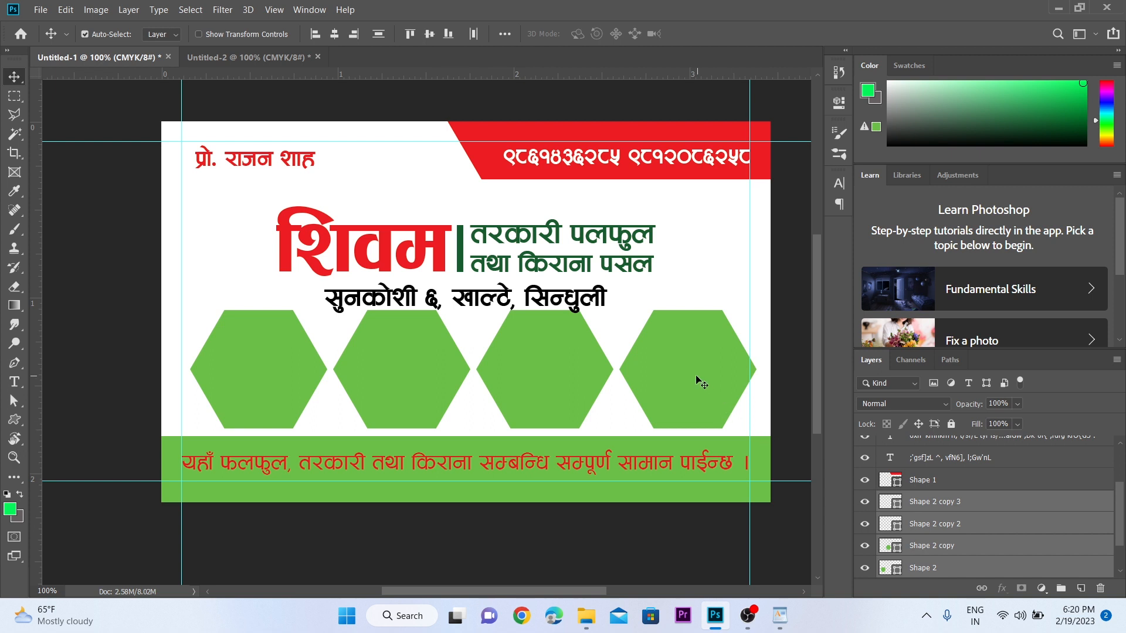
- Group the hexagons, centre them horizontally on the canvas, and nudge the title text up
{"action": "key", "text": "ctrl+g"}
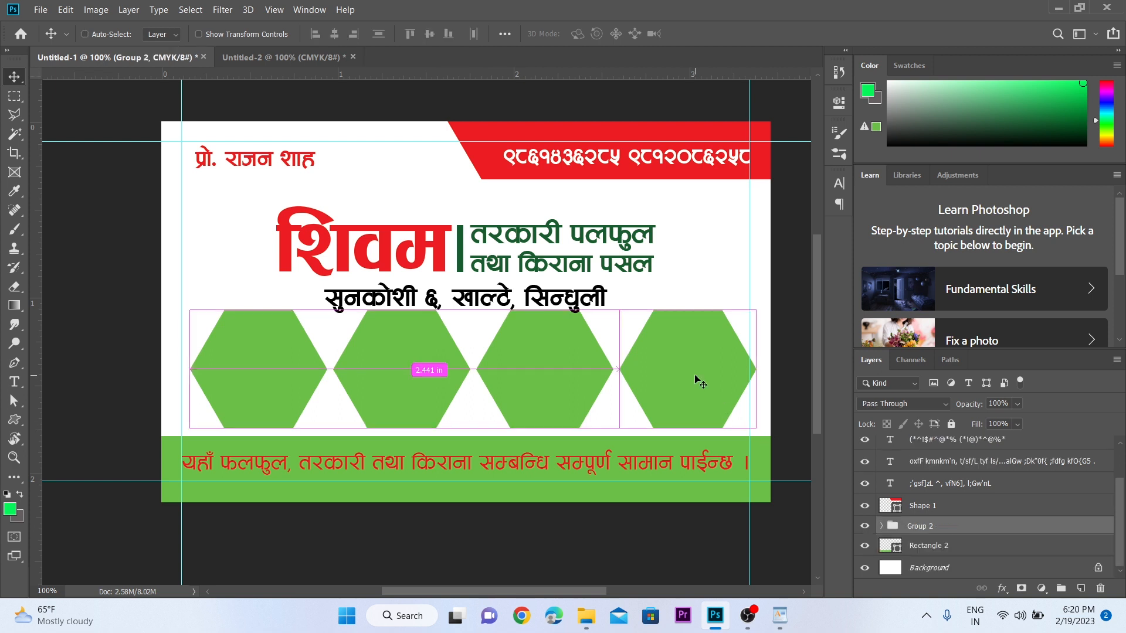
{"action": "key", "text": "ctrl+a"}
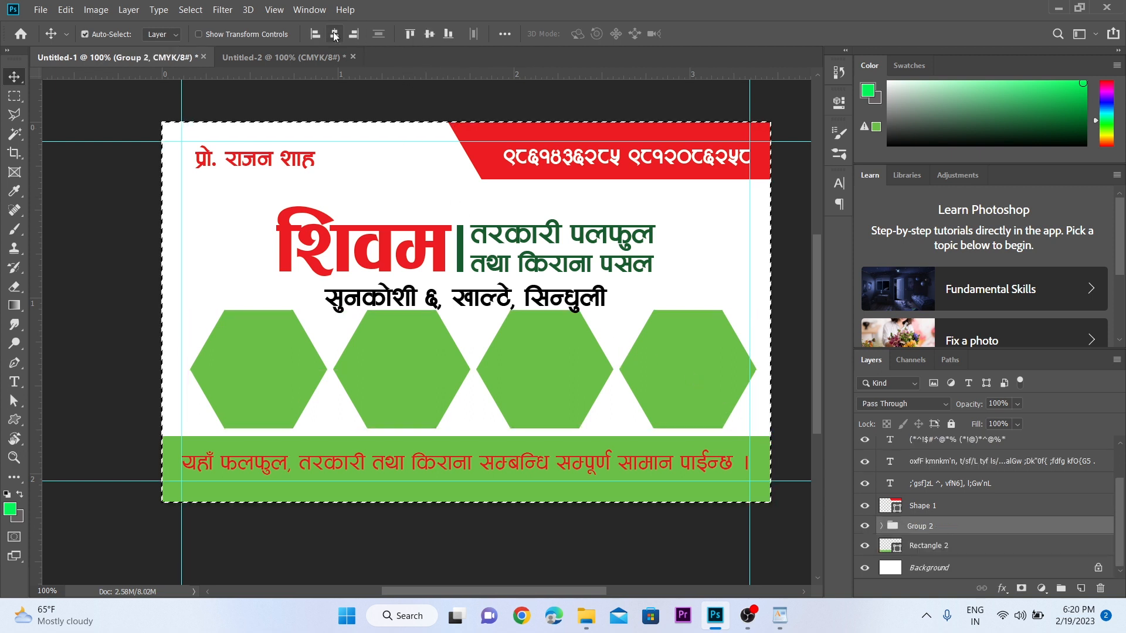
{"action": "left_click", "coordinate": [335, 34]}
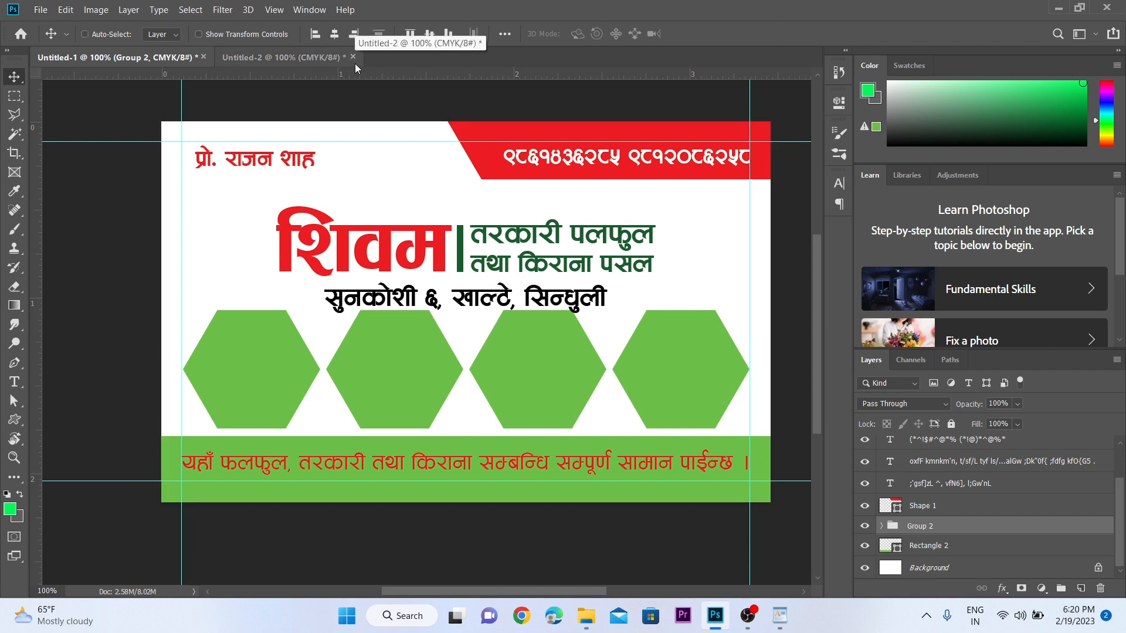
{"action": "key", "text": "ctrl+d"}
{"action": "left_click_drag", "start_coordinate": [241, 226], "coordinate": [604, 298]}
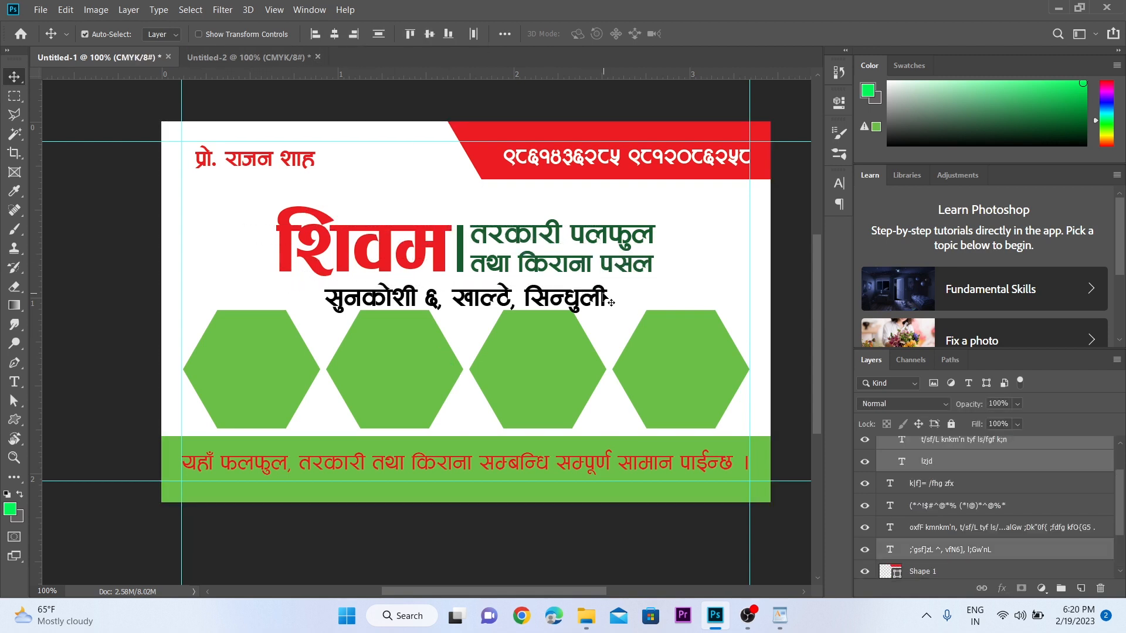
{"action": "key", "text": "shift+Up"}
{"action": "key", "text": "shift+Up"}
{"action": "key", "text": "shift+Up"}
{"action": "key", "text": "shift+Up"}
{"action": "key", "text": "shift+Down"}
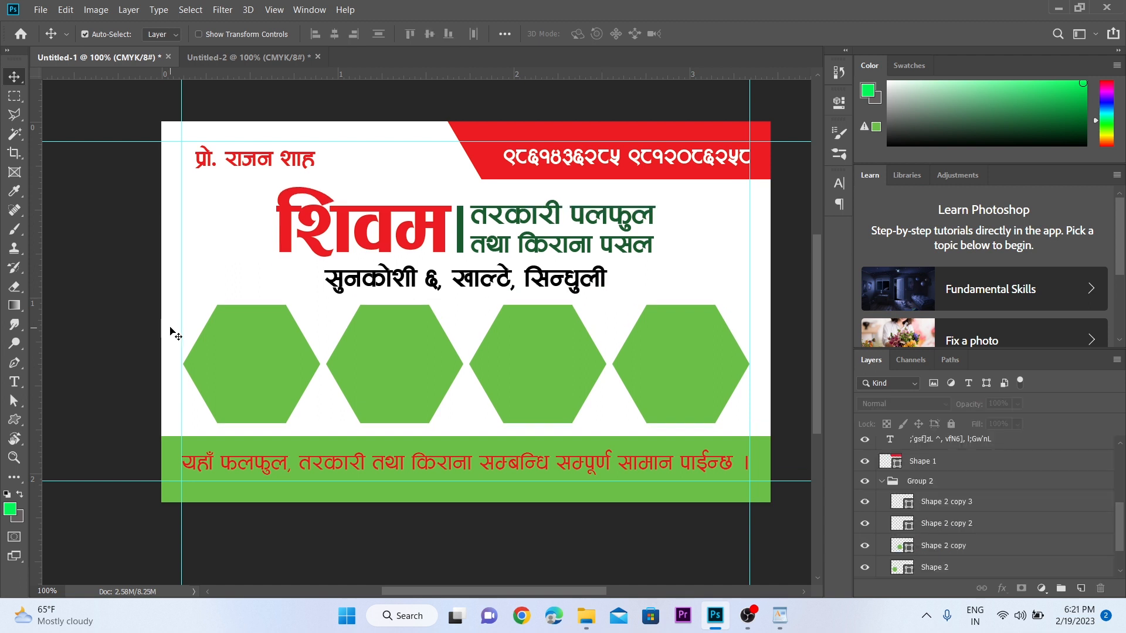
{"action": "left_click_drag", "start_coordinate": [170, 328], "coordinate": [790, 377]}
- With Direct Selection, set the hexagons' stroke to 5 px and red from recent colours
{"action": "left_click", "coordinate": [15, 404]}
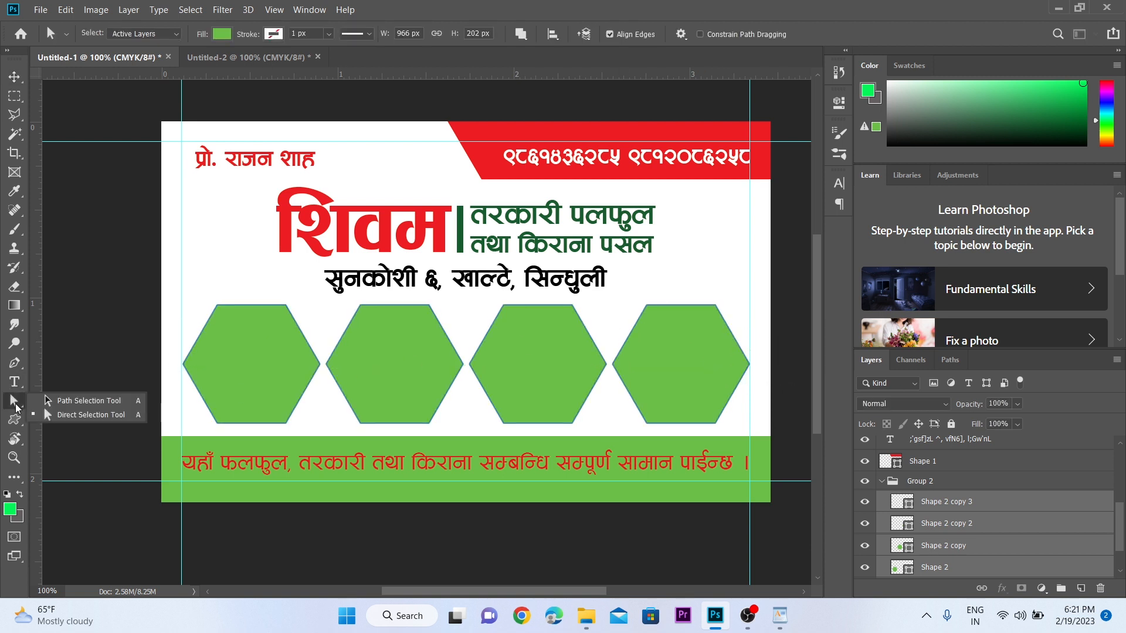
{"action": "left_click", "coordinate": [89, 414]}
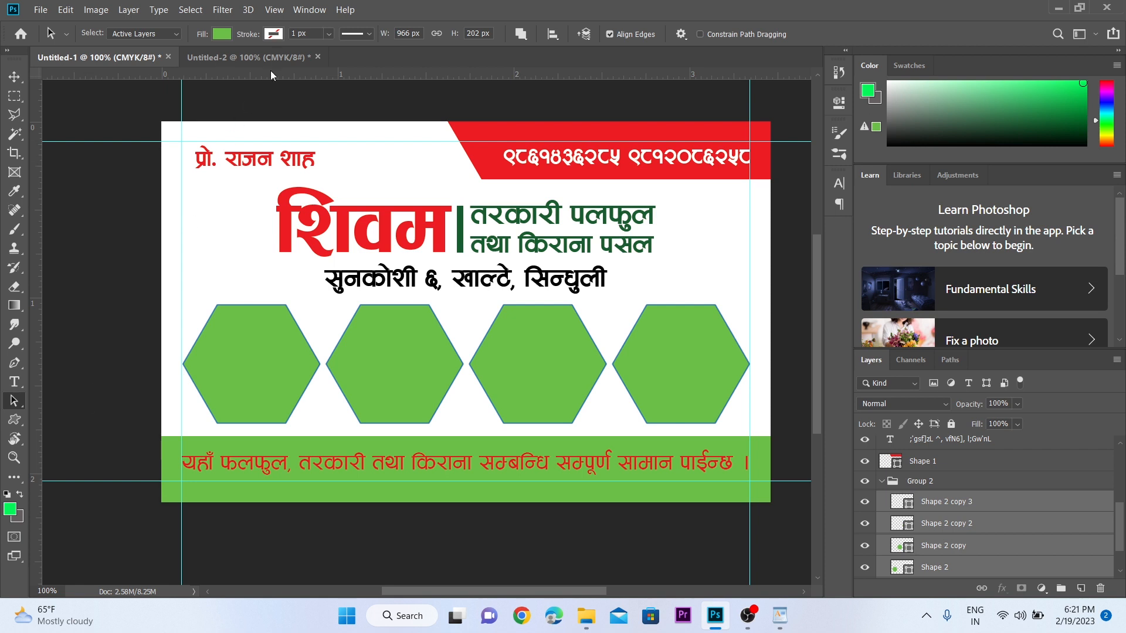
{"action": "left_click", "coordinate": [274, 34]}
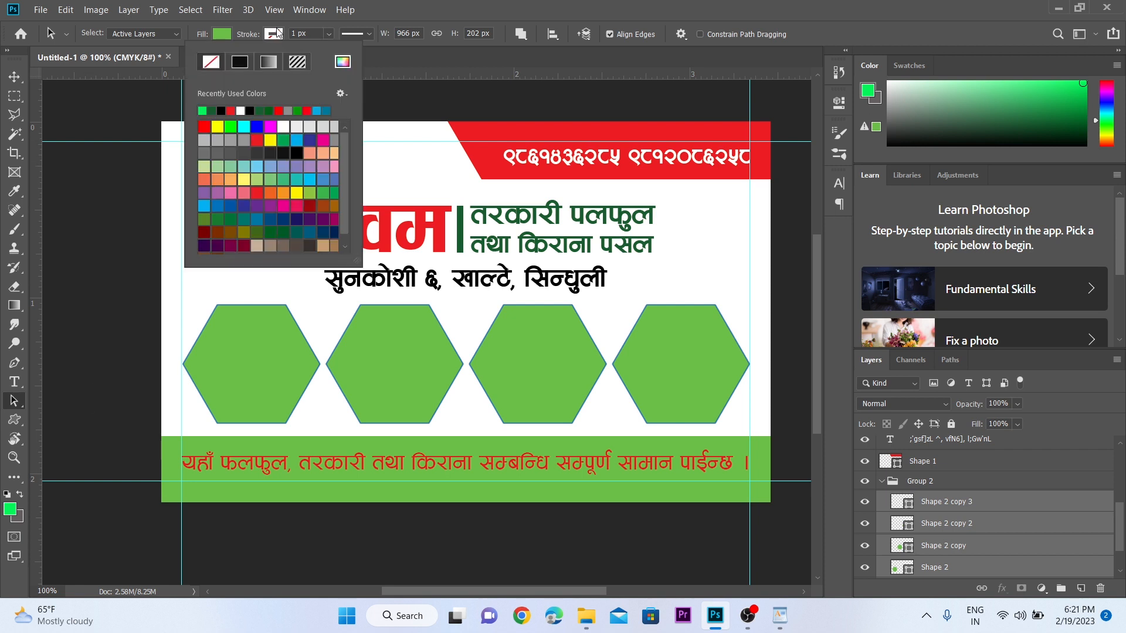
{"action": "left_click", "coordinate": [292, 34]}
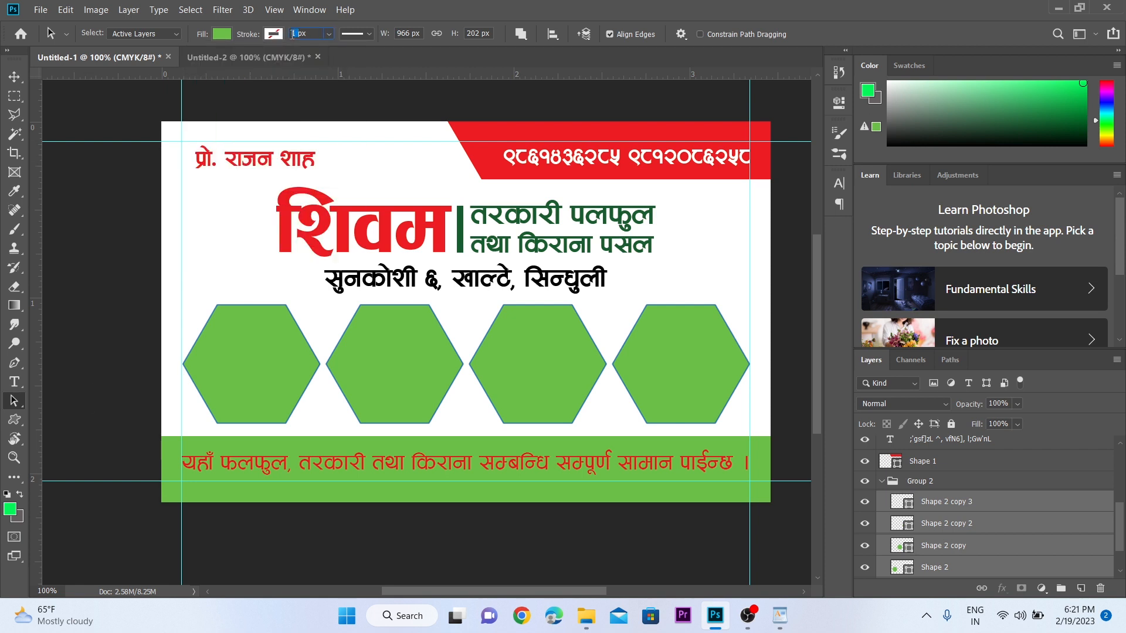
{"action": "key", "text": "Return"}
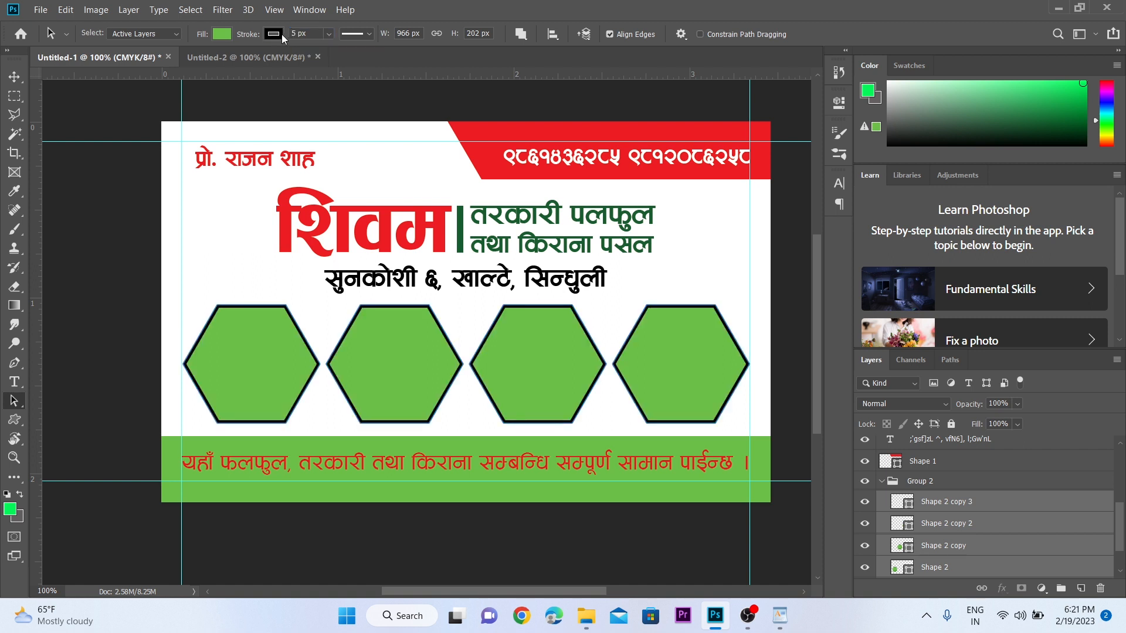
{"action": "left_click", "coordinate": [273, 34]}
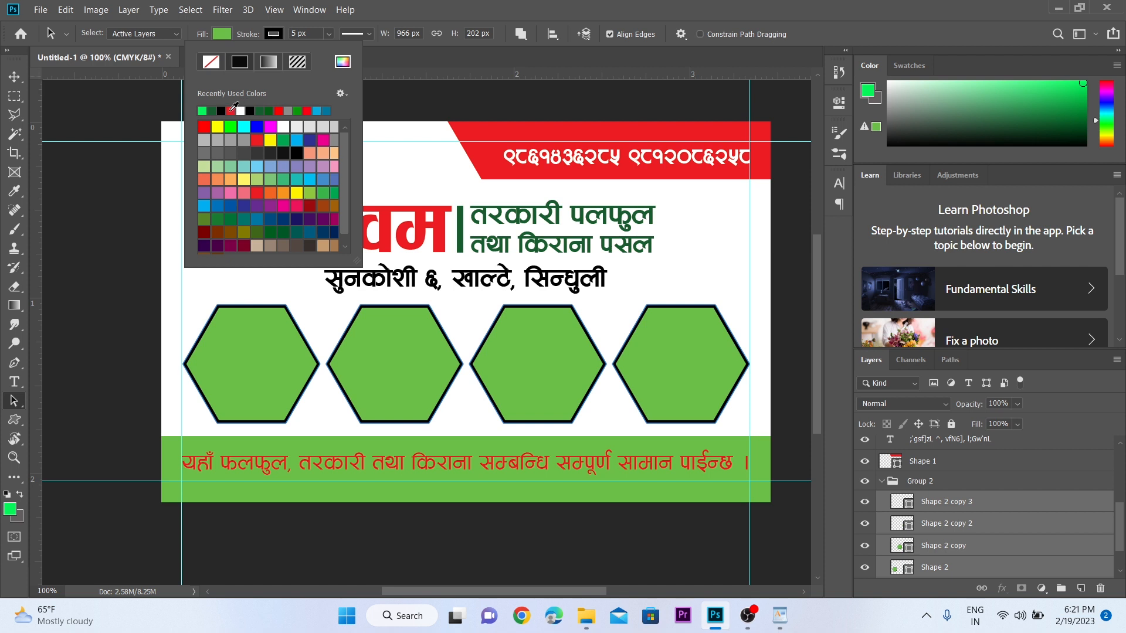
{"action": "left_click", "coordinate": [232, 110]}
{"action": "left_click", "coordinate": [16, 78]}
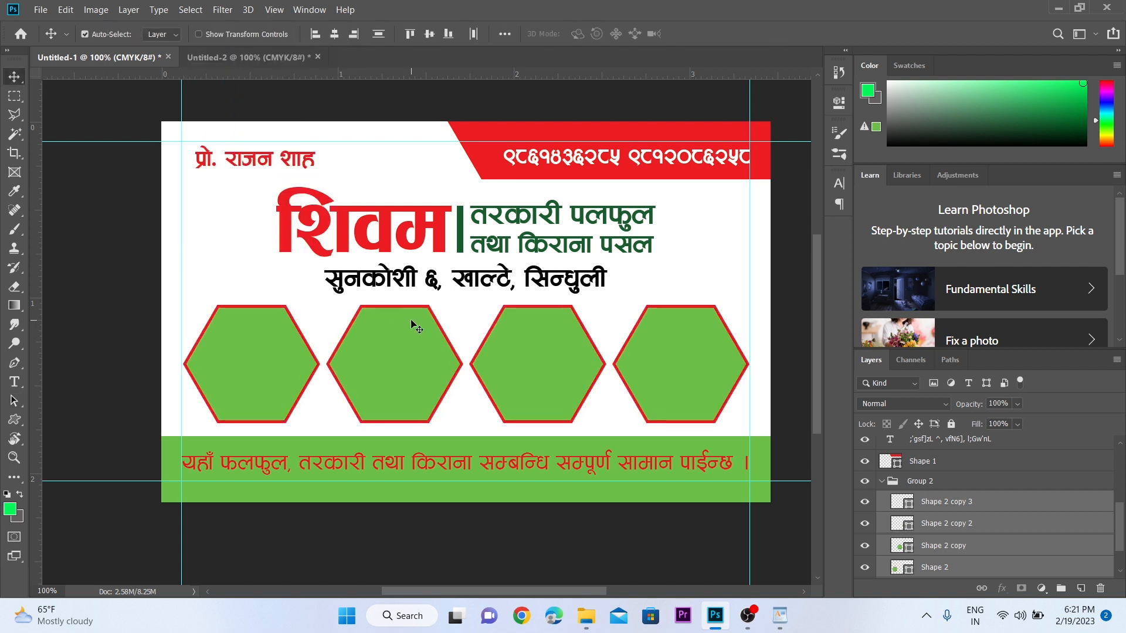
{"action": "key", "text": "z"}
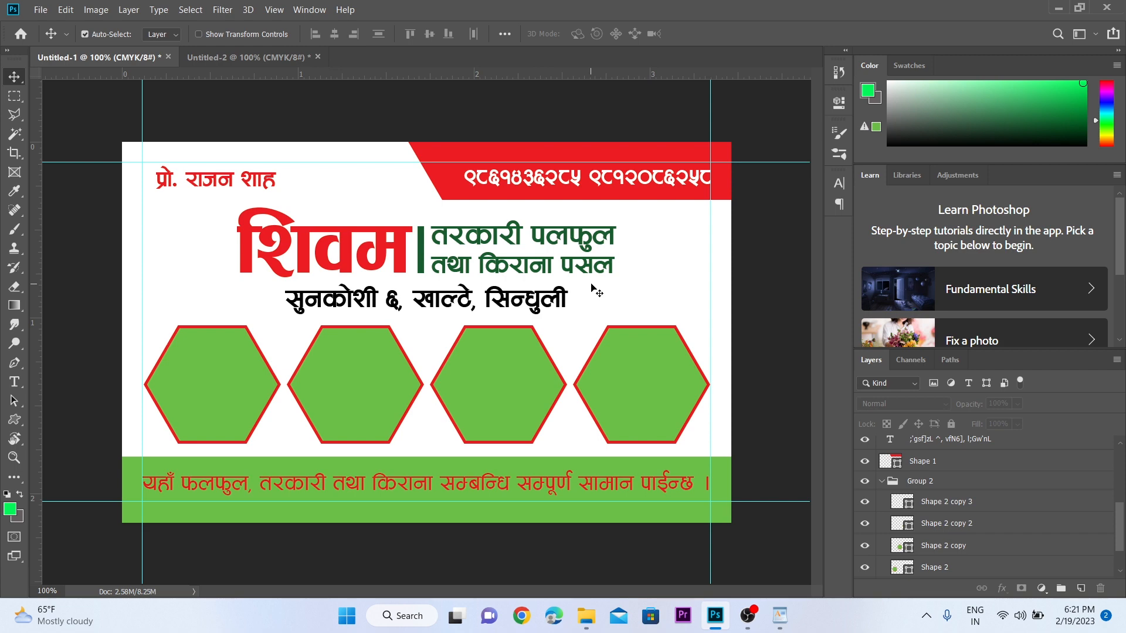
- Minimize Photoshop and WordPad, then drag the Layer 1 photo from Picture onto the card
{"action": "left_click", "coordinate": [1056, 13]}
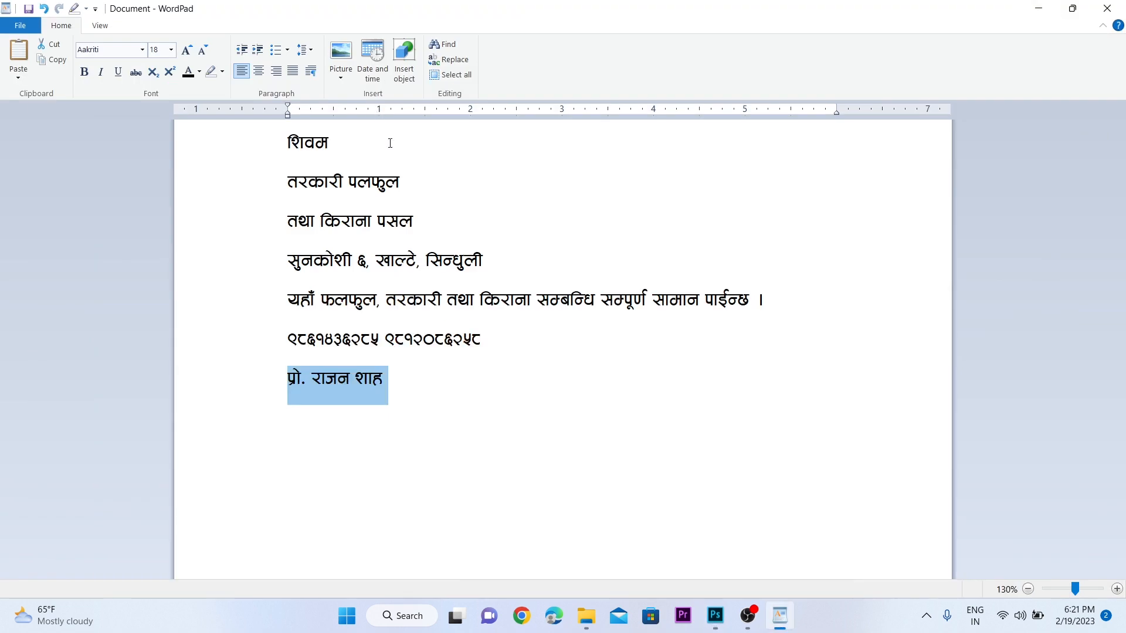
{"action": "left_click", "coordinate": [1043, 11]}
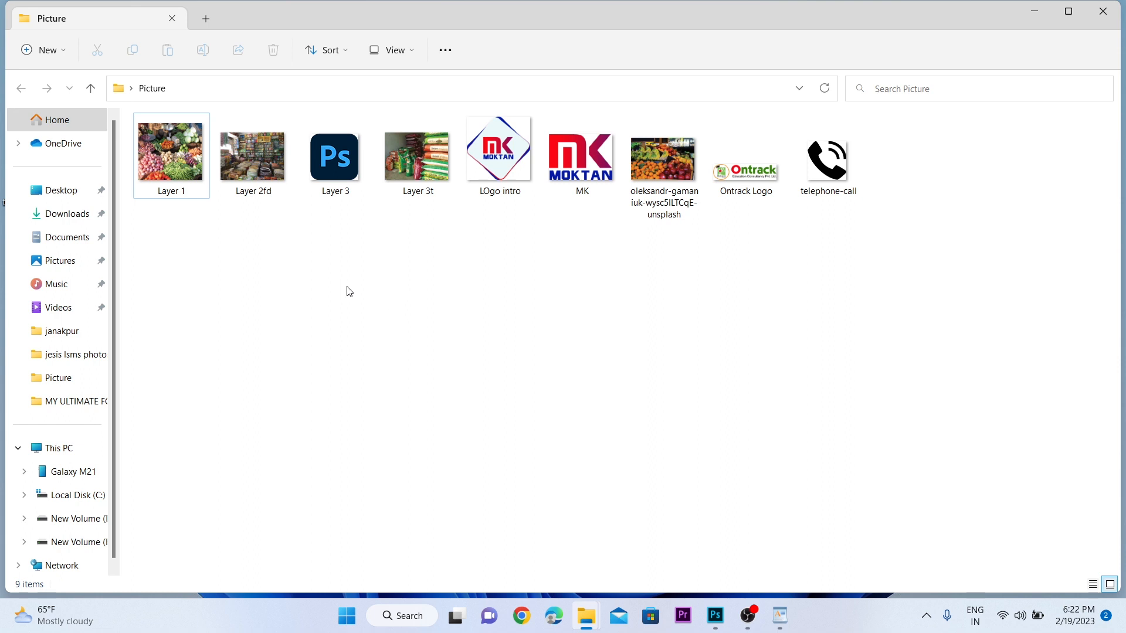
{"action": "left_click", "coordinate": [192, 167]}
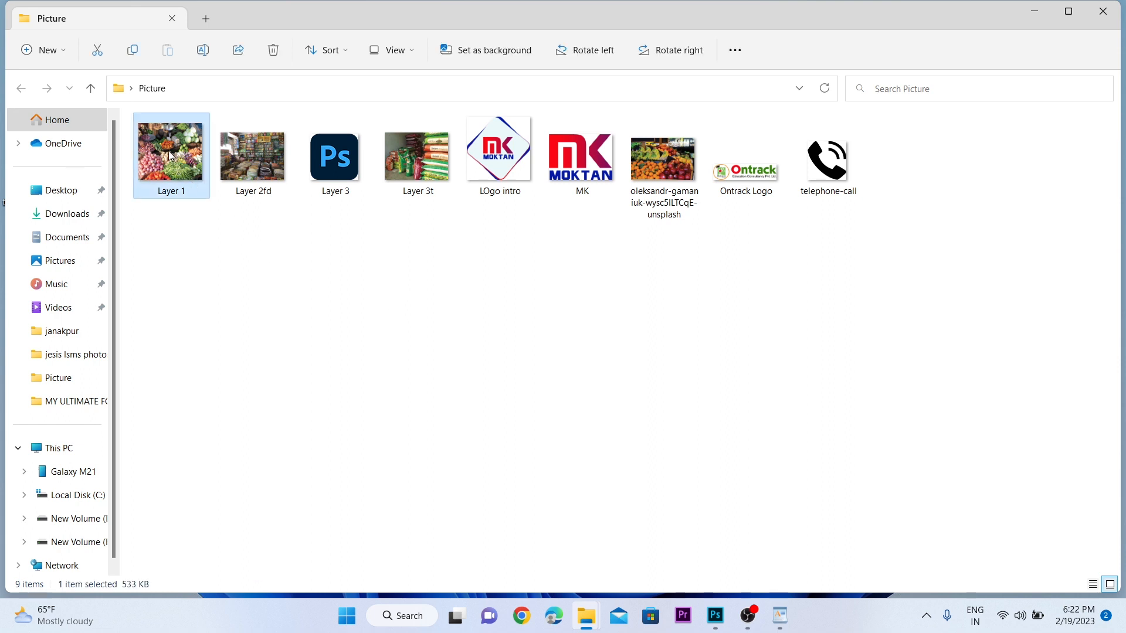
{"action": "left_click_drag", "start_coordinate": [170, 157], "coordinate": [423, 371]}
{"action": "key", "text": "Return"}
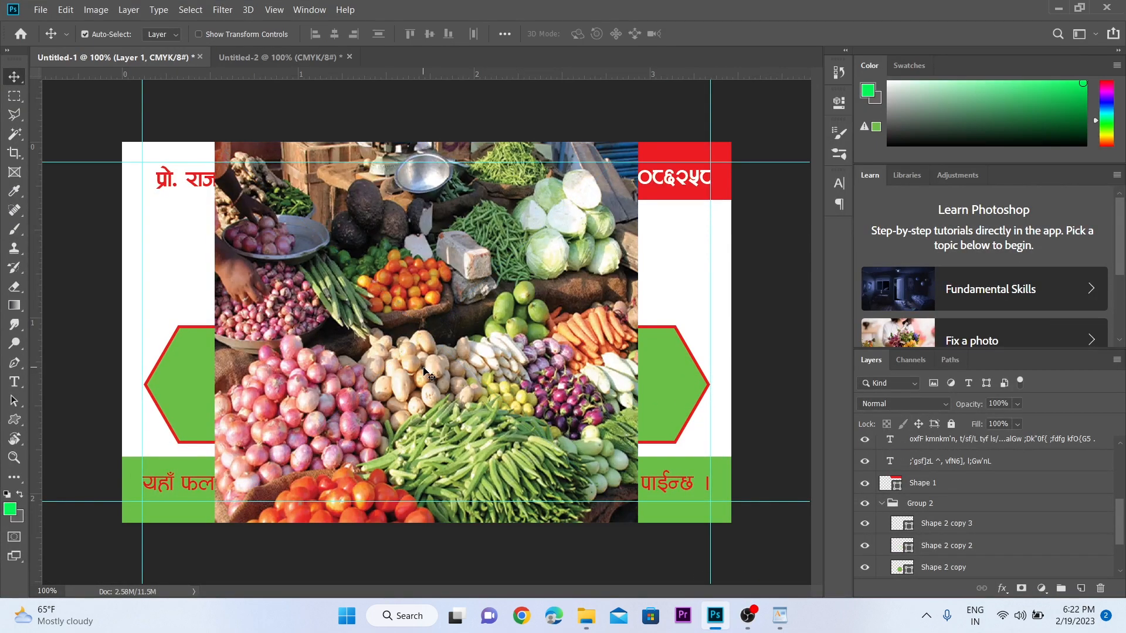
- Convert the vegetable market photo (Layer 1) to a Smart Object and scale it over the first hexagon
{"action": "left_click_drag", "start_coordinate": [434, 346], "coordinate": [360, 270]}
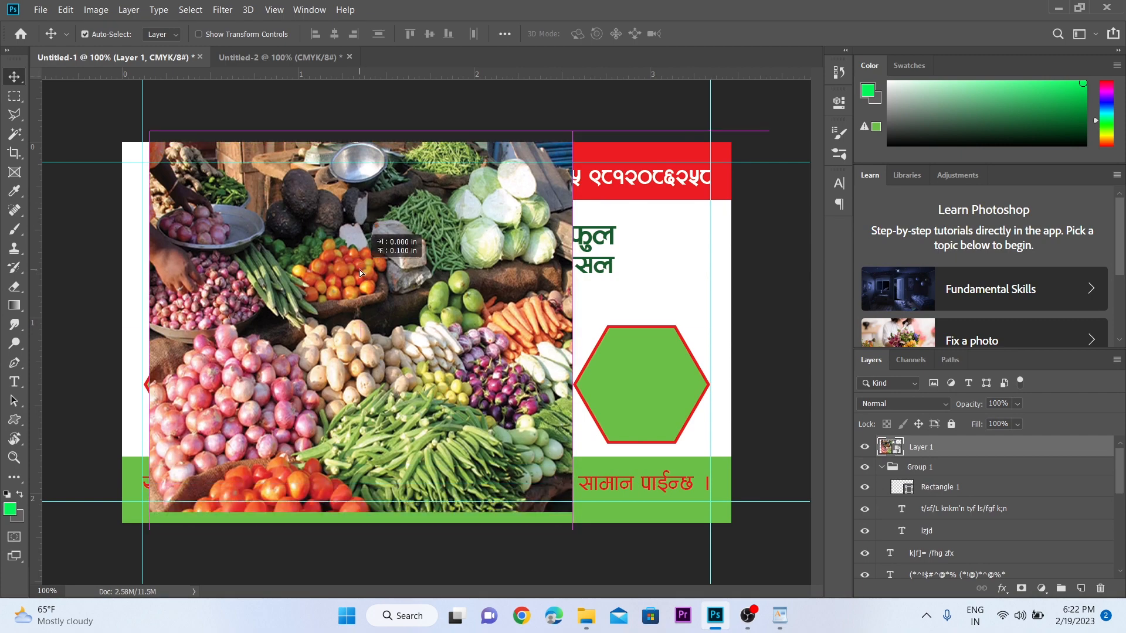
{"action": "right_click", "coordinate": [968, 450]}
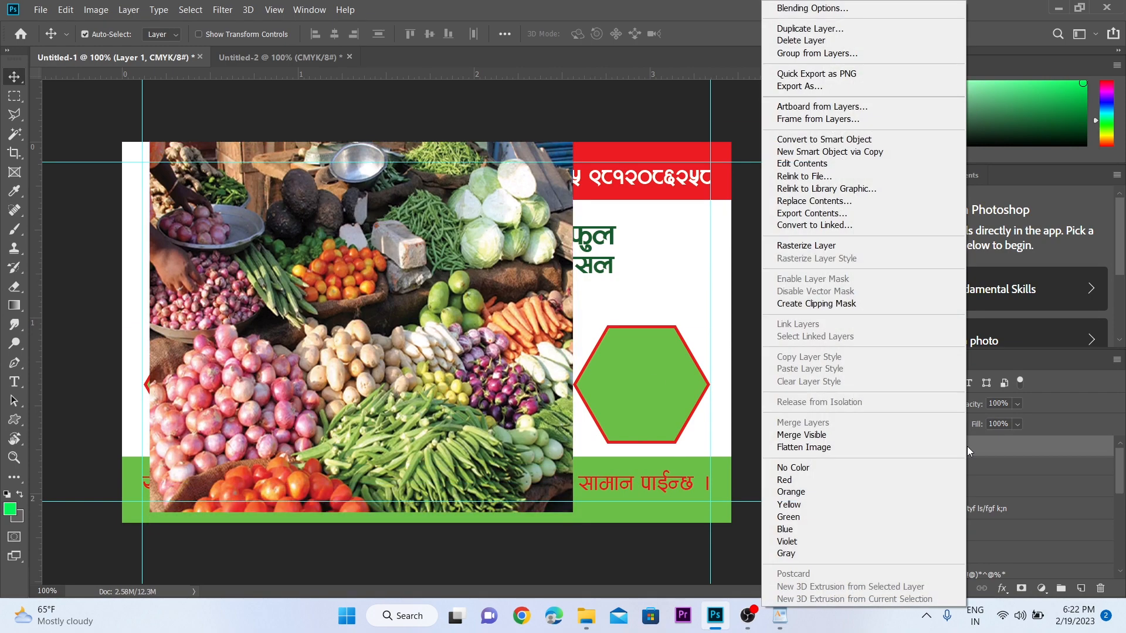
{"action": "left_click", "coordinate": [836, 141]}
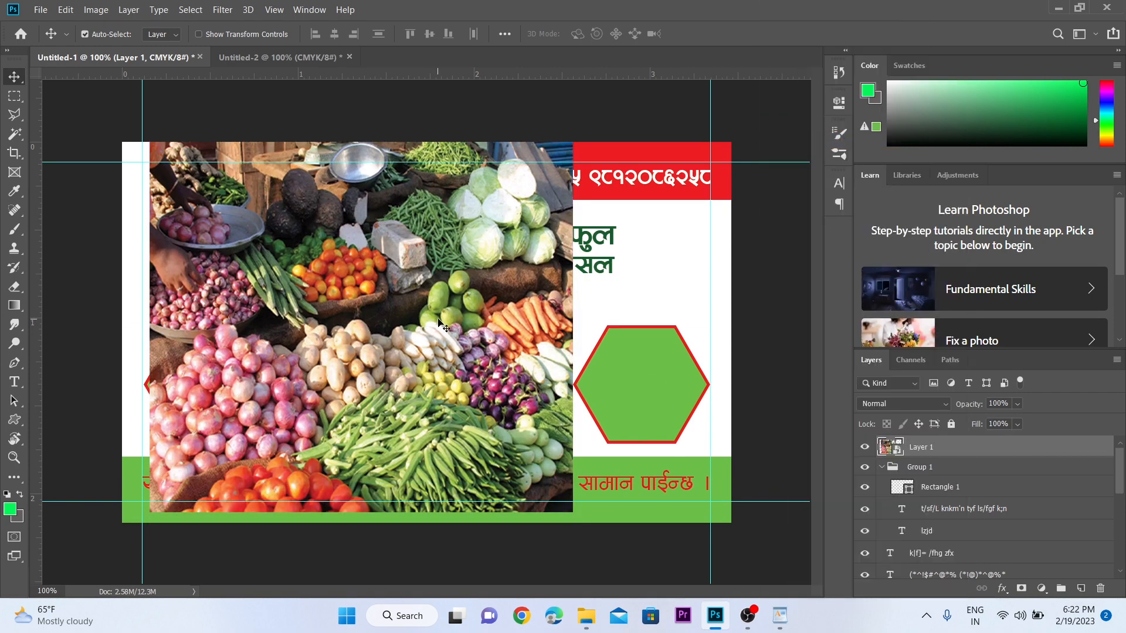
{"action": "key", "text": "ctrl+t"}
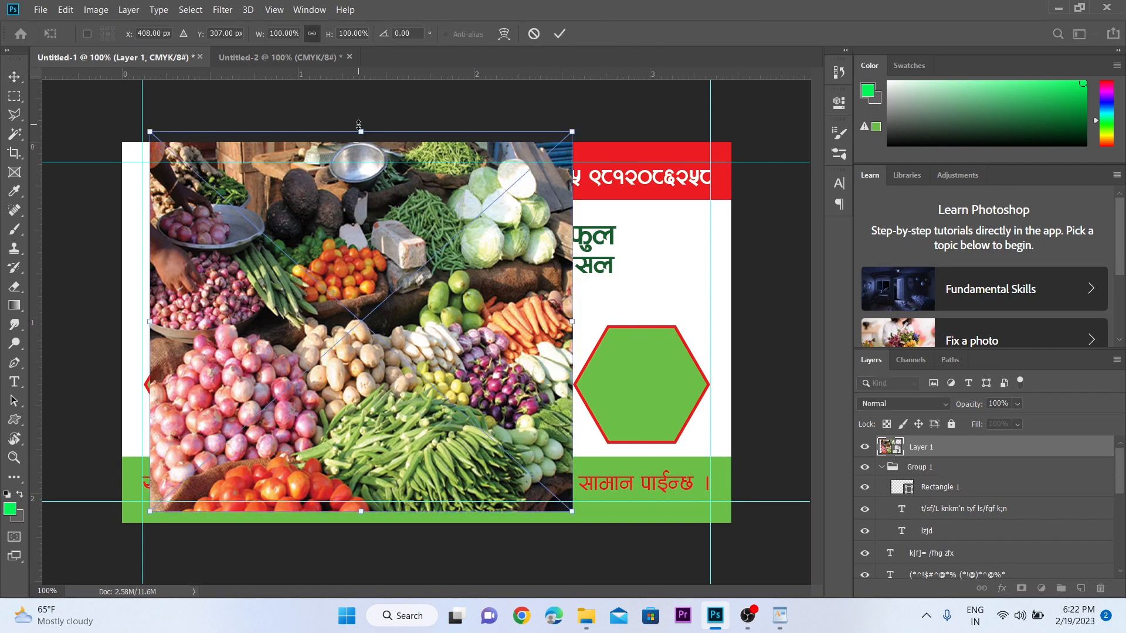
{"action": "left_click_drag", "start_coordinate": [365, 132], "coordinate": [368, 324]}
{"action": "left_click_drag", "start_coordinate": [378, 378], "coordinate": [238, 296]}
{"action": "key", "text": "Return"}
- Stack the vegetable photo directly above the first hexagon's shape layer and apply Create Clipping Mask
{"action": "key", "text": "z"}
{"action": "left_click", "coordinate": [238, 292]}
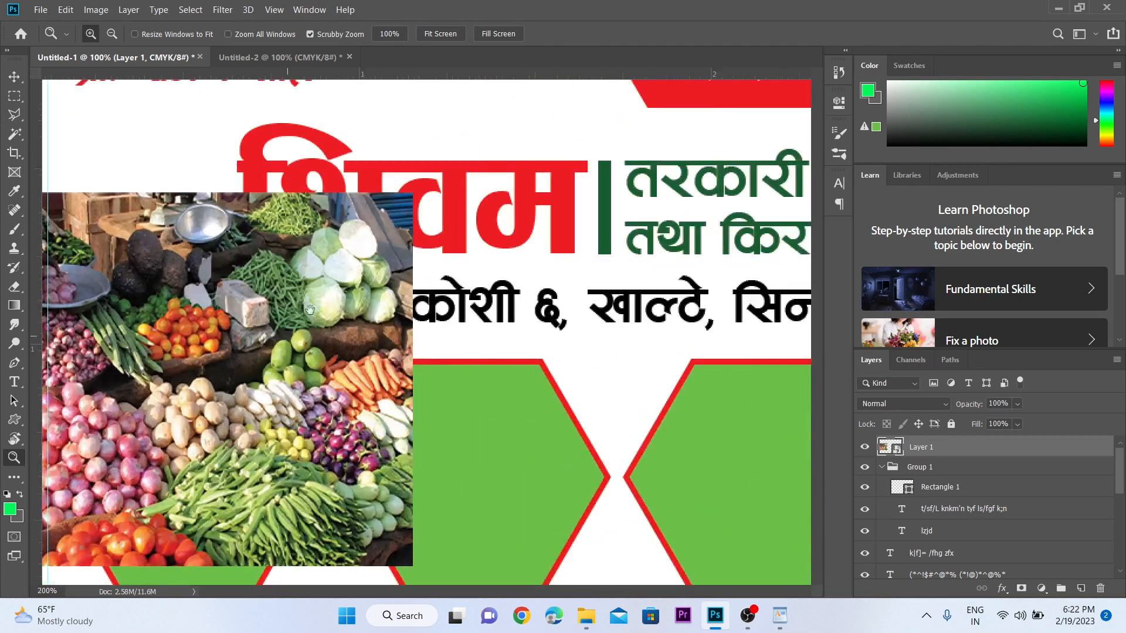
{"action": "left_click_drag", "start_coordinate": [244, 546], "coordinate": [411, 375]}
{"action": "key", "text": "v"}
{"action": "left_click", "coordinate": [379, 422]}
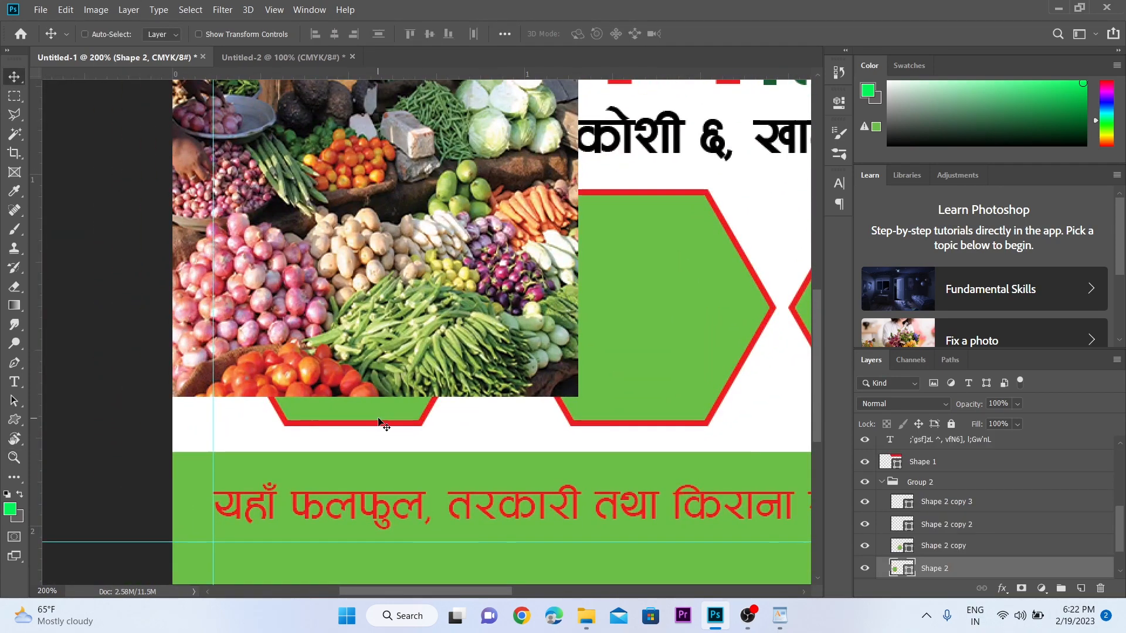
{"action": "key", "text": "ctrl+shift+bracketright"}
{"action": "left_click", "coordinate": [480, 202]}
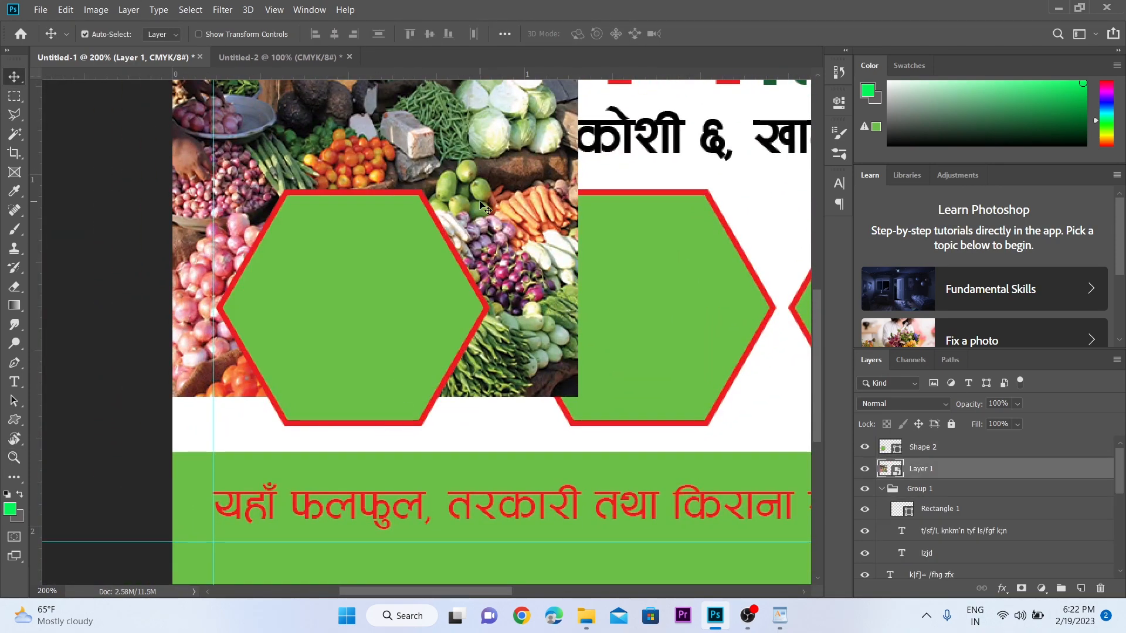
{"action": "key", "text": "ctrl+shift"}
{"action": "left_click_drag", "start_coordinate": [950, 476], "coordinate": [945, 447]}
{"action": "left_click_drag", "start_coordinate": [407, 276], "coordinate": [407, 346]}
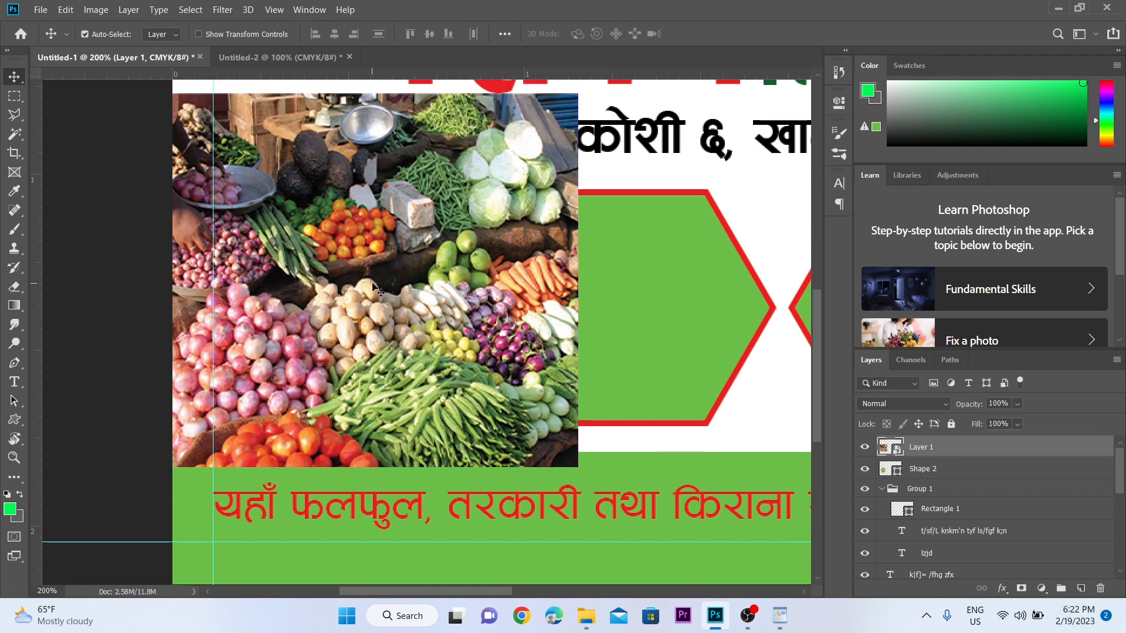
{"action": "right_click", "coordinate": [958, 456]}
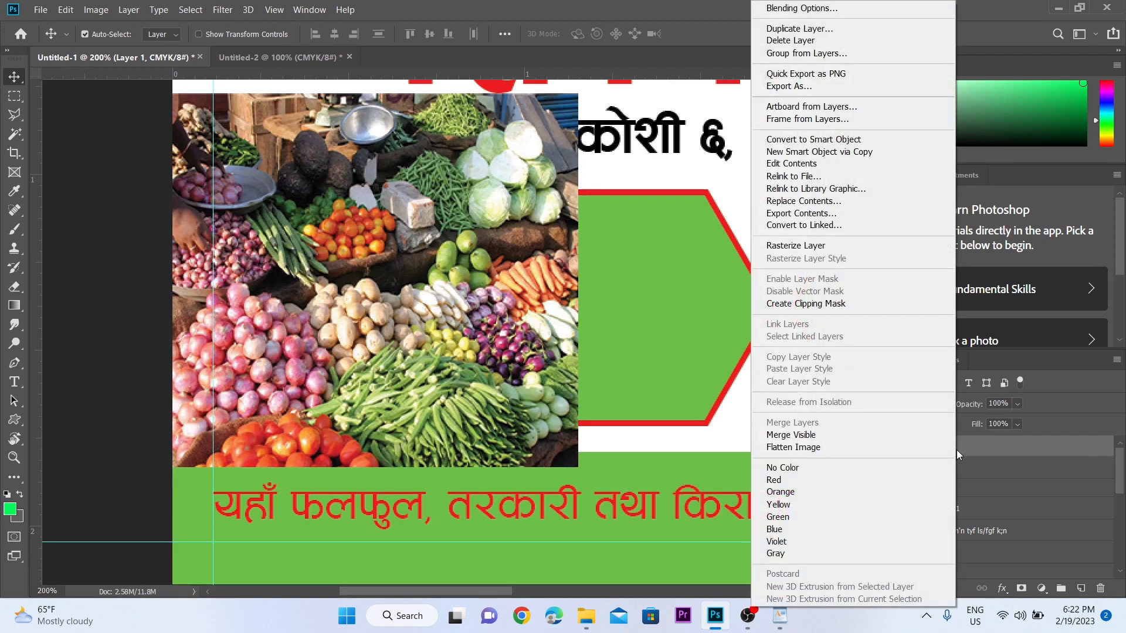
{"action": "left_click", "coordinate": [833, 304]}
- Rescale the clipped vegetable photo to about 36.5% so it fits inside the hexagon
{"action": "key", "text": "z"}
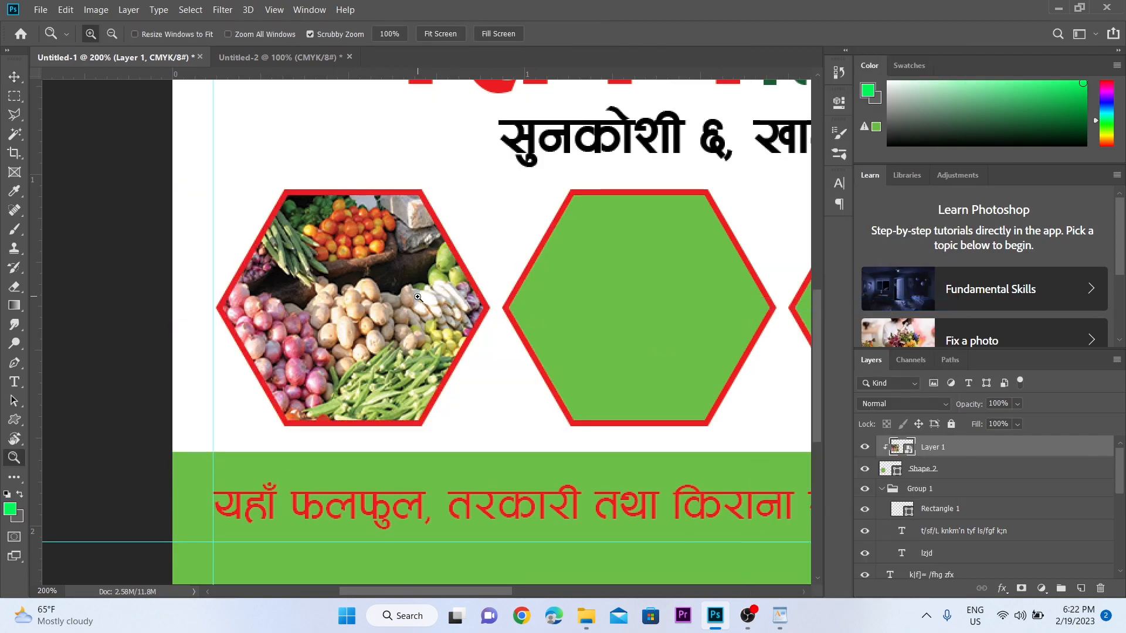
{"action": "left_click", "coordinate": [436, 367], "text": "alt"}
{"action": "key", "text": "v"}
{"action": "key", "text": "z"}
{"action": "left_click", "coordinate": [398, 300]}
{"action": "key", "text": "v"}
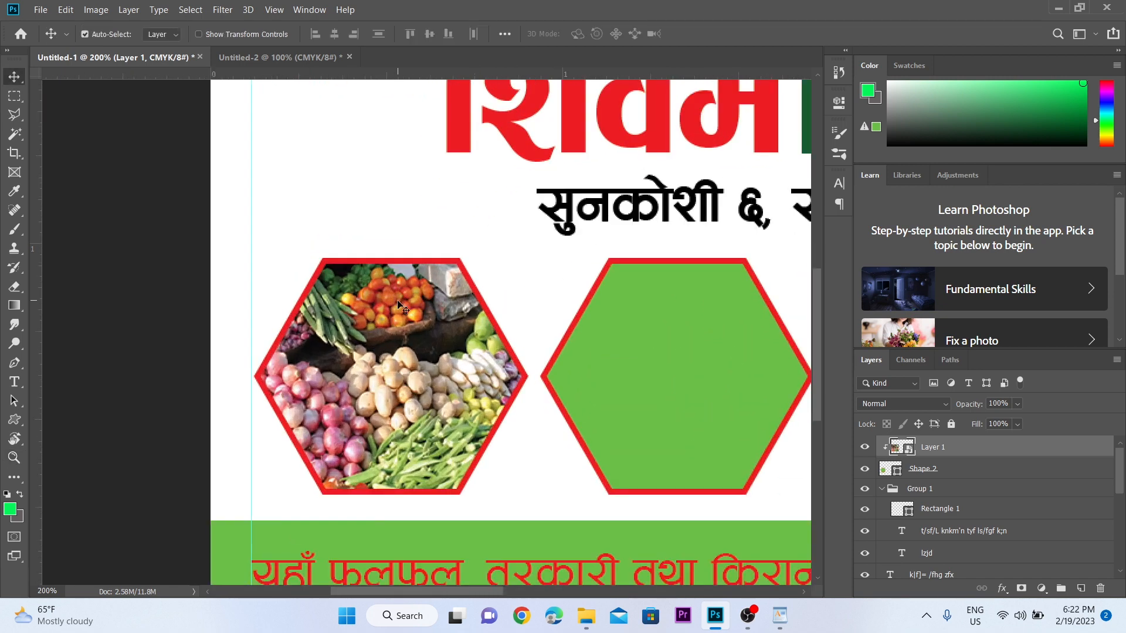
{"action": "key", "text": "z"}
{"action": "left_click", "coordinate": [413, 355], "text": "alt"}
{"action": "key", "text": "v"}
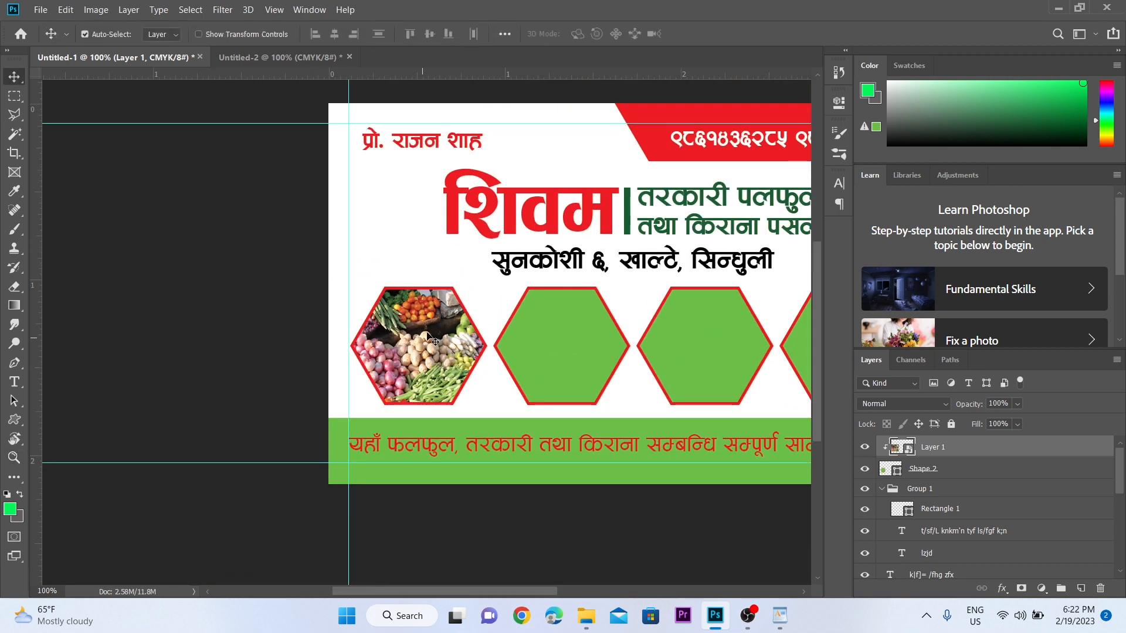
{"action": "key", "text": "ctrl+t"}
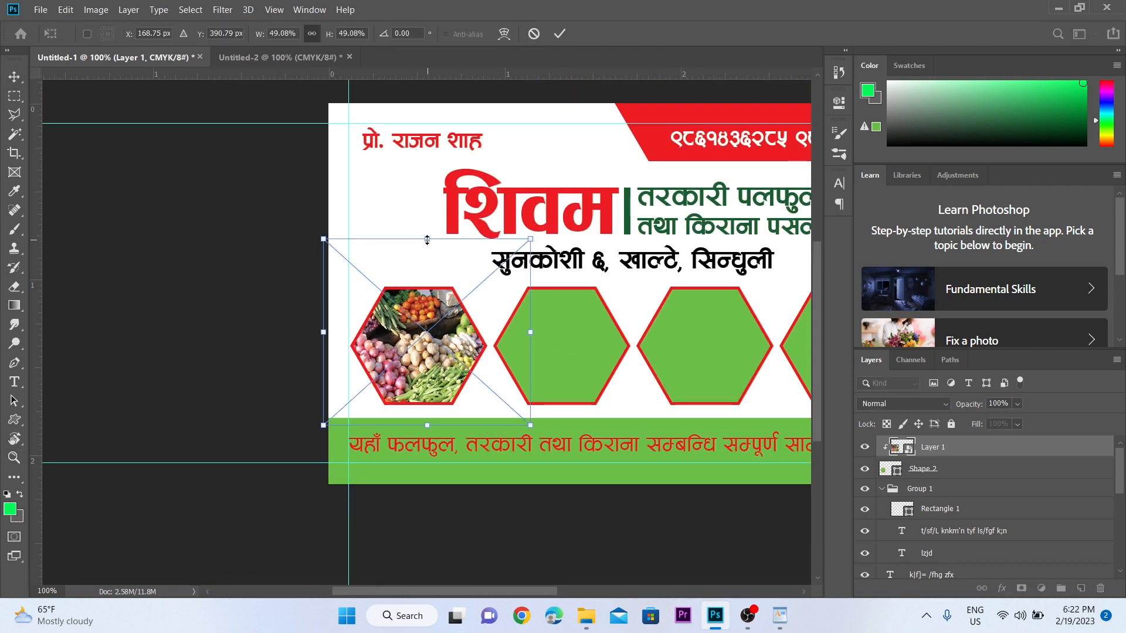
{"action": "left_click_drag", "start_coordinate": [426, 240], "coordinate": [427, 312]}
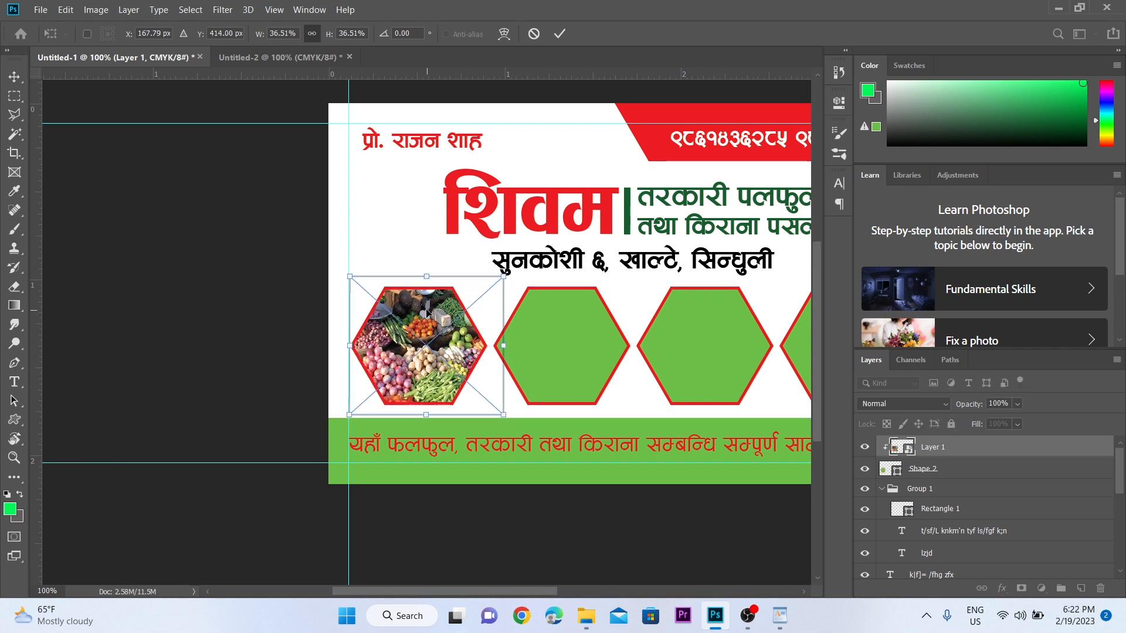
{"action": "key", "text": "Return"}
{"action": "key", "text": "z"}
{"action": "left_click", "coordinate": [542, 322]}
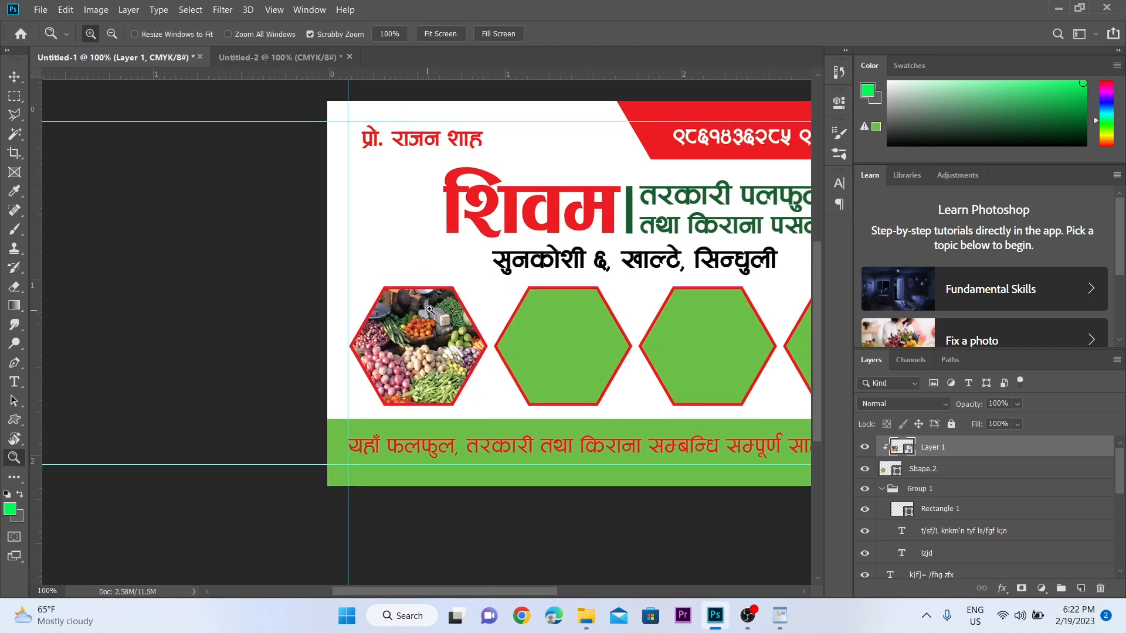
- Place the fruit stall photo from the pictures folder and scale it over the second hexagon
{"action": "left_click", "coordinate": [487, 297], "text": "alt"}
{"action": "left_click_drag", "start_coordinate": [490, 295], "coordinate": [394, 289]}
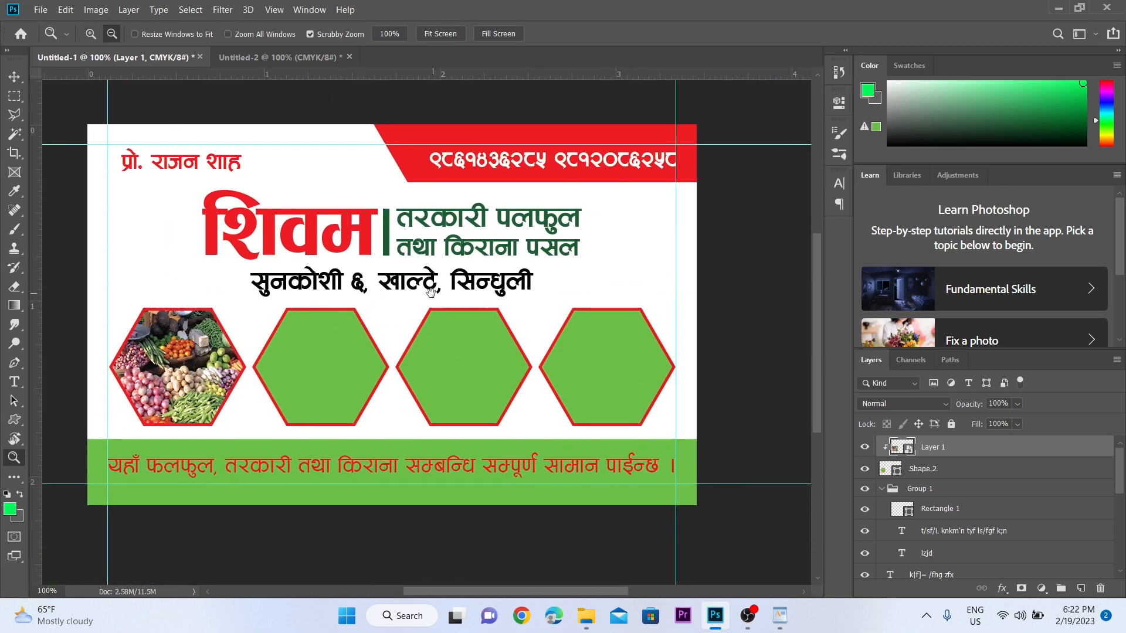
{"action": "key", "text": "v"}
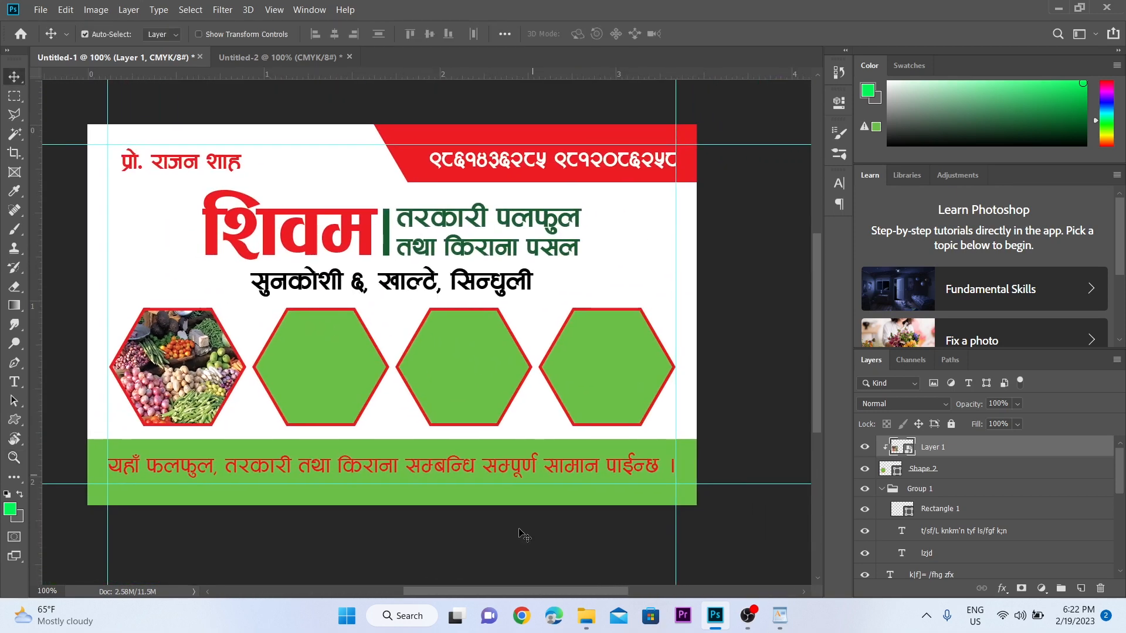
{"action": "left_click", "coordinate": [587, 615]}
{"action": "left_click_drag", "start_coordinate": [663, 158], "coordinate": [392, 318]}
{"action": "key", "text": "Return"}
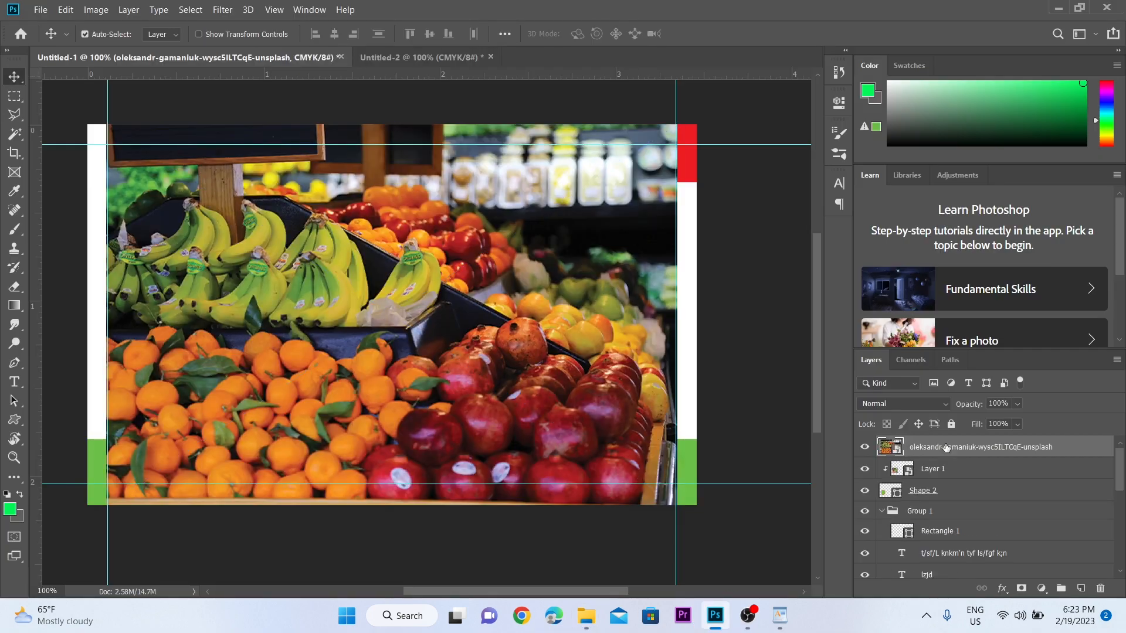
{"action": "key", "text": "ctrl+t"}
{"action": "left_click_drag", "start_coordinate": [393, 133], "coordinate": [392, 250]}
{"action": "key", "text": "z"}
- Clip the fruit stall photo into the second hexagon and fit it inside the shape
{"action": "left_click", "coordinate": [333, 406]}
{"action": "left_click", "coordinate": [332, 448]}
{"action": "key", "text": "ctrl+shift+]"}
{"action": "left_click", "coordinate": [447, 296]}
{"action": "key", "text": "ctrl+shift+]"}
{"action": "left_click_drag", "start_coordinate": [447, 296], "coordinate": [450, 352]}
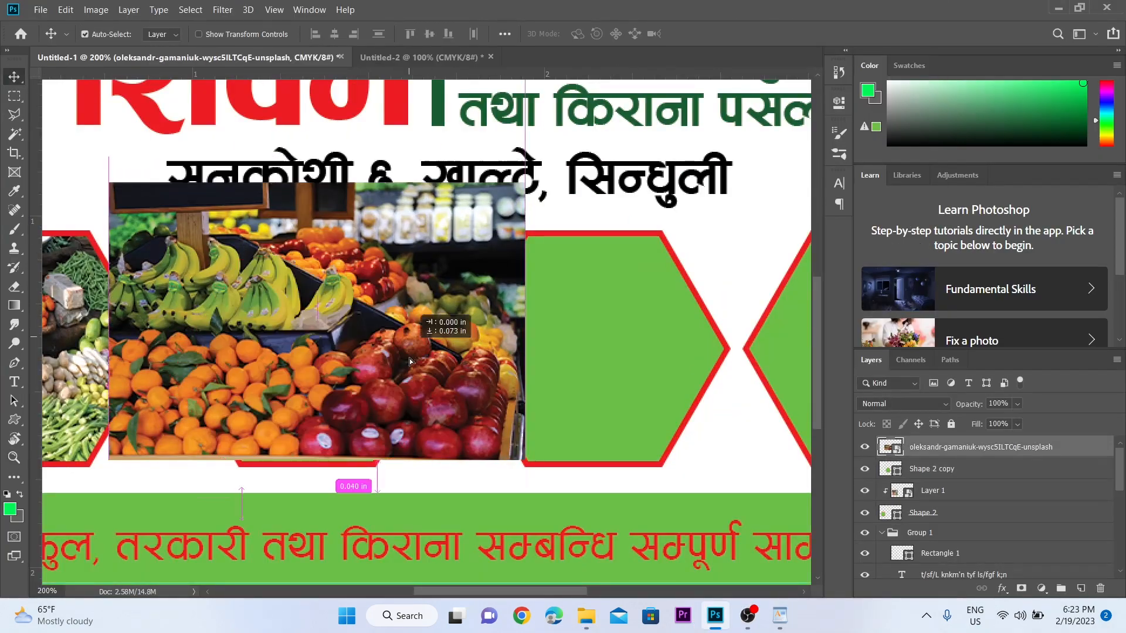
{"action": "key", "text": "ctrl+alt+g"}
{"action": "key", "text": "ctrl+t"}
{"action": "left_click_drag", "start_coordinate": [356, 275], "coordinate": [329, 243]}
{"action": "key", "text": "Return"}
{"action": "left_click", "coordinate": [339, 472], "text": "alt"}
{"action": "key", "text": "v"}
- Place the rice sacks photo from the pictures folder and scale it over the third hexagon
{"action": "left_click", "coordinate": [586, 616]}
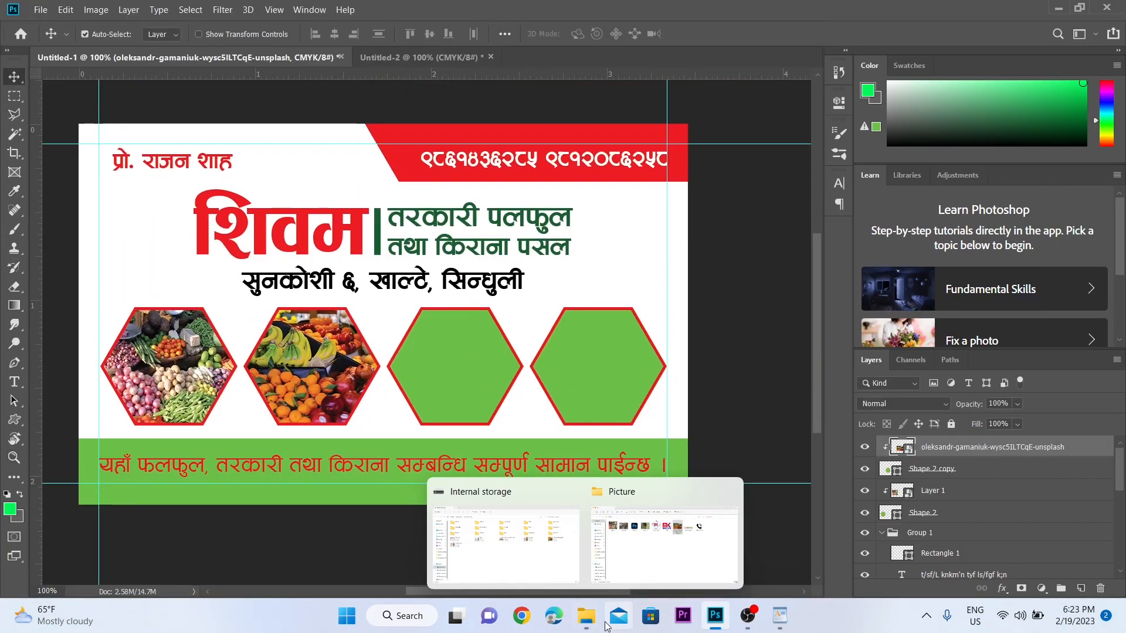
{"action": "left_click", "coordinate": [661, 536]}
{"action": "left_click_drag", "start_coordinate": [416, 156], "coordinate": [477, 381]}
{"action": "key", "text": "Return"}
{"action": "key", "text": "ctrl+t"}
{"action": "left_click_drag", "start_coordinate": [383, 124], "coordinate": [383, 306]}
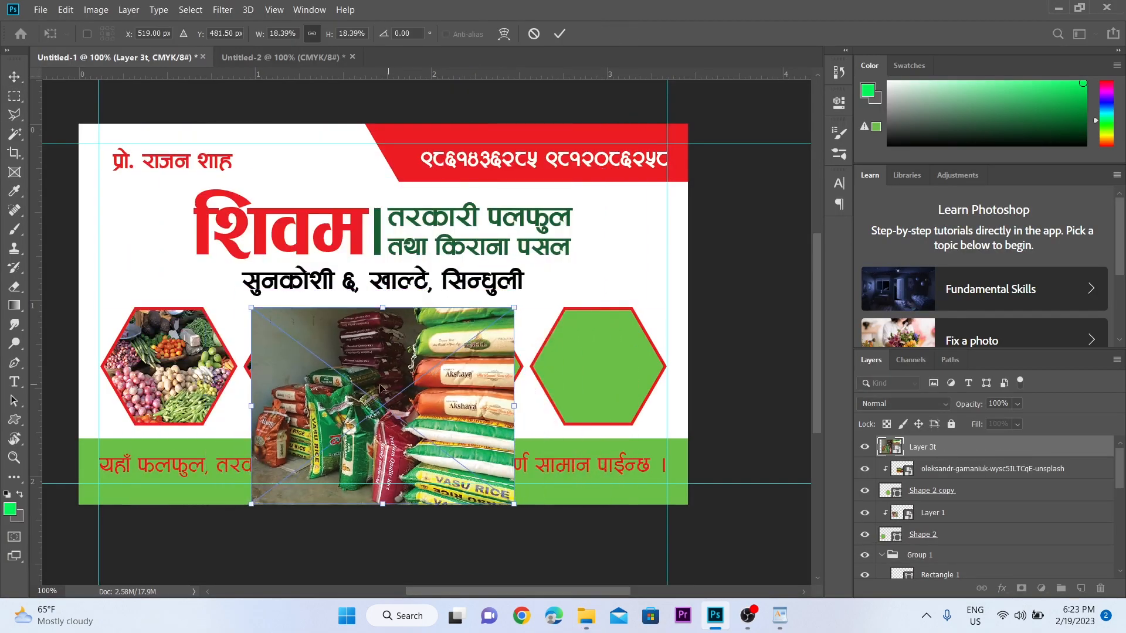
{"action": "key", "text": "Return"}
- Clip the rice sacks photo into the third hexagon and position it to fit
{"action": "left_click", "coordinate": [450, 414]}
{"action": "left_click_drag", "start_coordinate": [399, 404], "coordinate": [447, 351]}
{"action": "key", "text": "ctrl+shift+]"}
{"action": "left_click", "coordinate": [842, 304]}
{"action": "key", "text": "ctrl+t"}
{"action": "left_click_drag", "start_coordinate": [441, 255], "coordinate": [437, 312]}
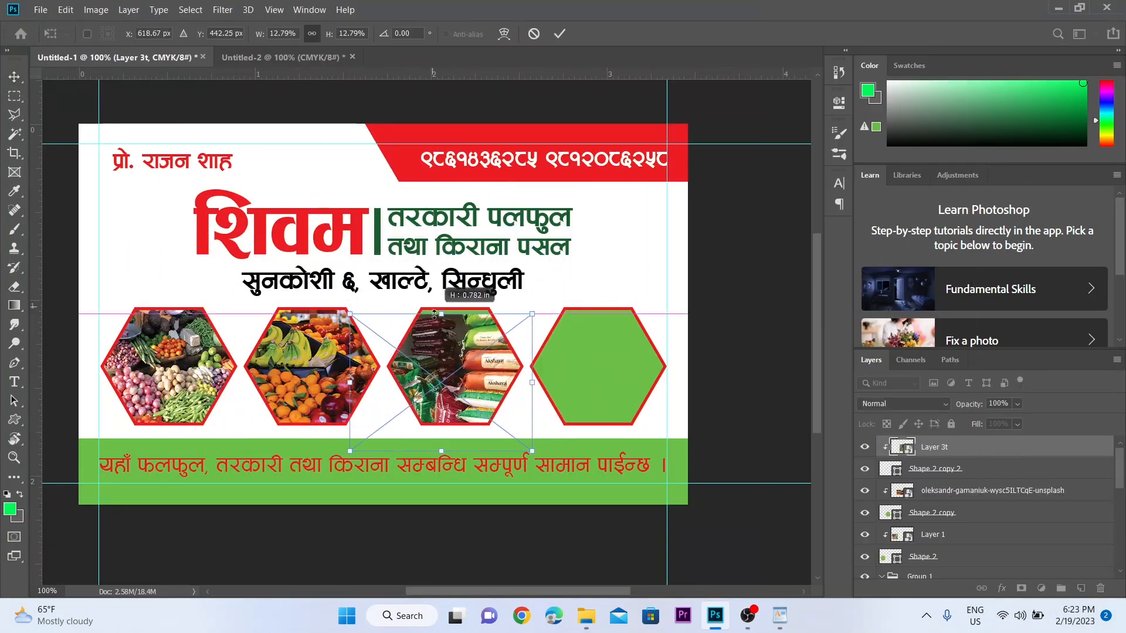
{"action": "left_click_drag", "start_coordinate": [446, 375], "coordinate": [449, 358]}
{"action": "key", "text": "Return"}
- Place the shop interior photo, scale it over the fourth hexagon and clip it to that shape
{"action": "left_click", "coordinate": [585, 616]}
{"action": "left_click_drag", "start_coordinate": [438, 193], "coordinate": [591, 349]}
{"action": "key", "text": "alt+Tab"}
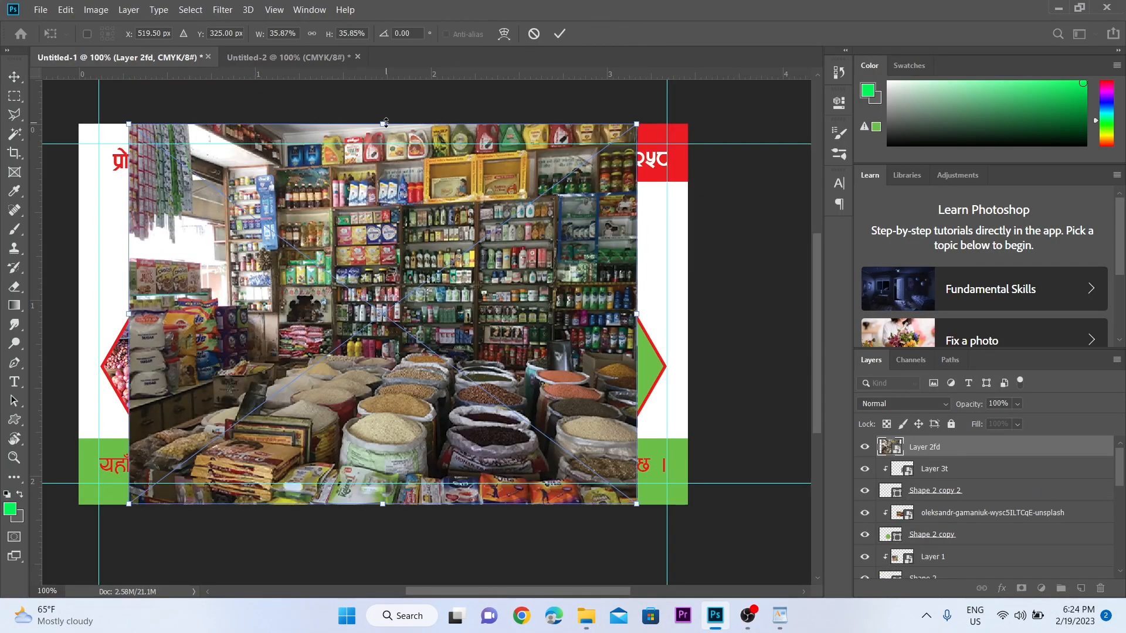
{"action": "left_click_drag", "start_coordinate": [383, 121], "coordinate": [383, 311]}
{"action": "key", "text": "Return"}
{"action": "left_click_drag", "start_coordinate": [383, 405], "coordinate": [586, 364]}
{"action": "left_click", "coordinate": [593, 410]}
{"action": "key", "text": "ctrl+shift+]"}
{"action": "left_click", "coordinate": [587, 297]}
{"action": "key", "text": "ctrl+shift+]"}
{"action": "right_click", "coordinate": [980, 447]}
{"action": "left_click", "coordinate": [841, 305]}
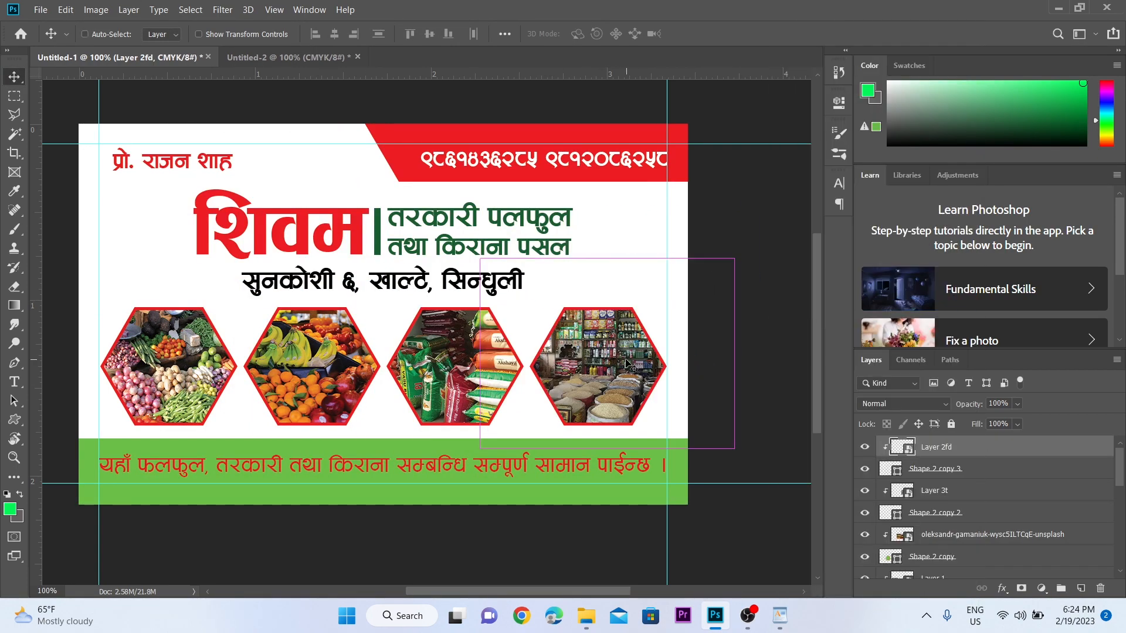
{"action": "key", "text": "ctrl+t"}
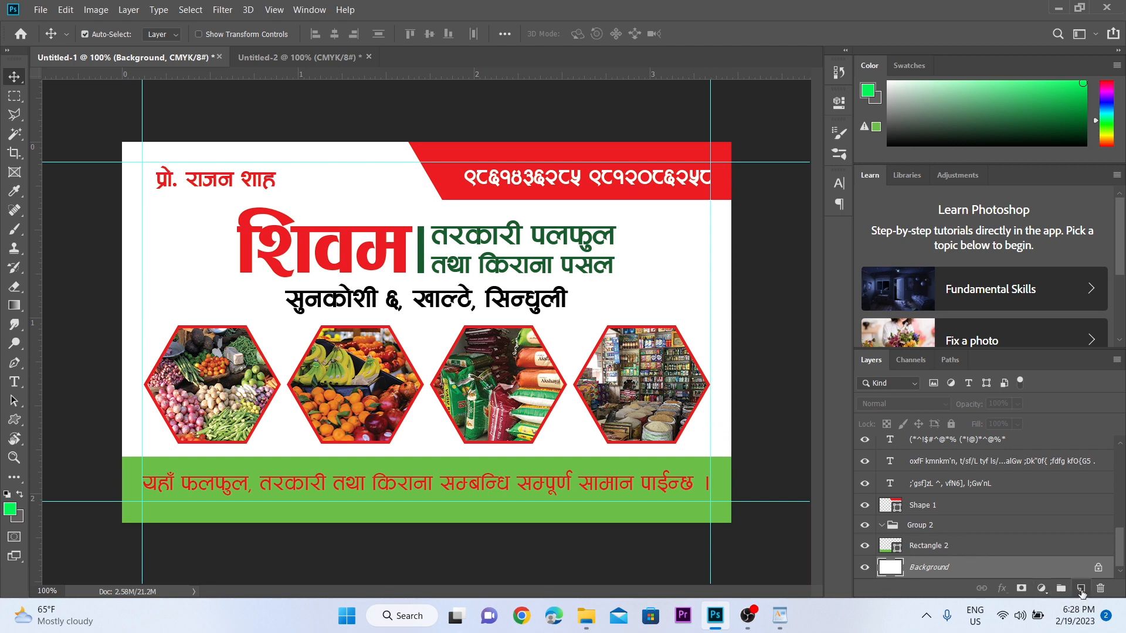
- On a new layer, stamp a large Kyle's Screentone dot pattern across the whole card
{"action": "left_click", "coordinate": [1082, 589]}
{"action": "scroll", "coordinate": [935, 545], "scroll_direction": "down", "scroll_amount": 1}
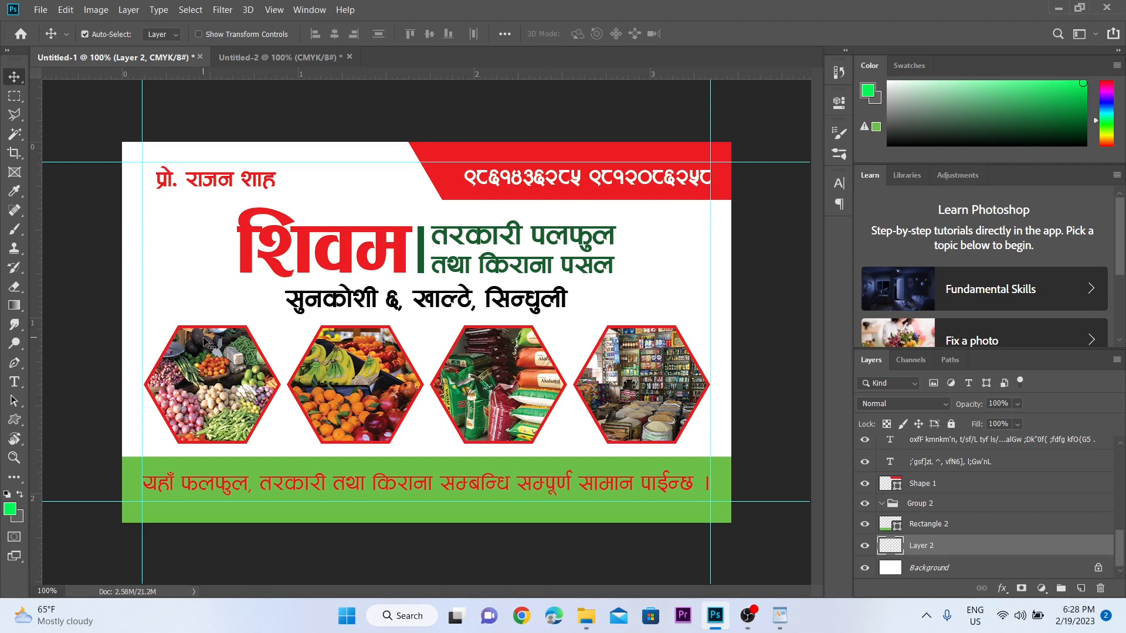
{"action": "key", "text": "b"}
{"action": "right_click", "coordinate": [15, 229]}
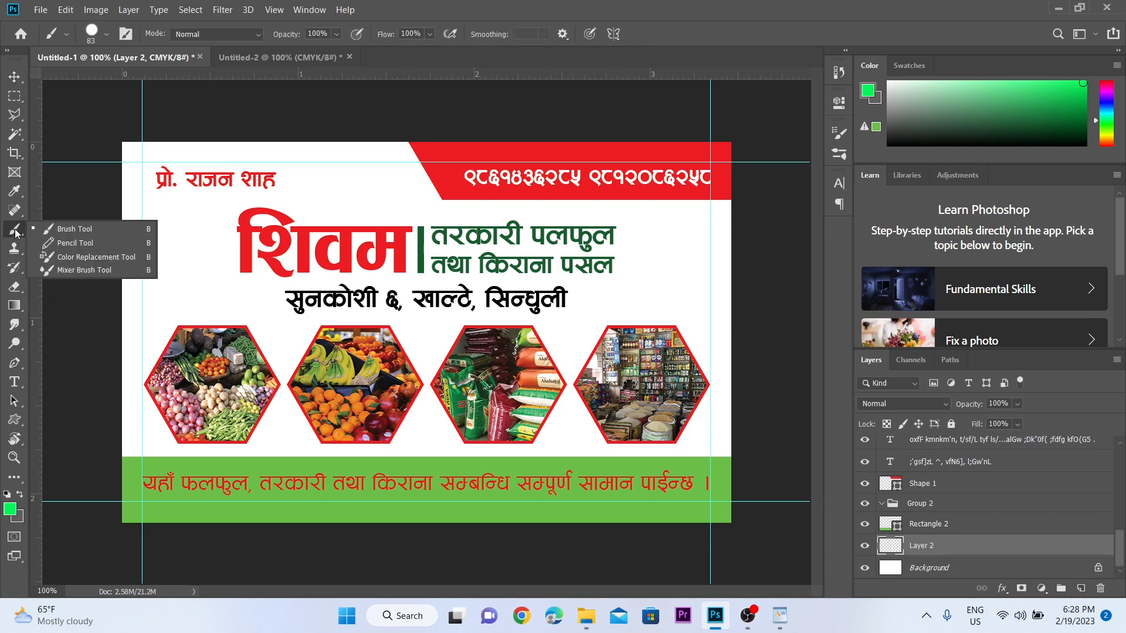
{"action": "left_click", "coordinate": [62, 230]}
{"action": "left_click", "coordinate": [107, 34]}
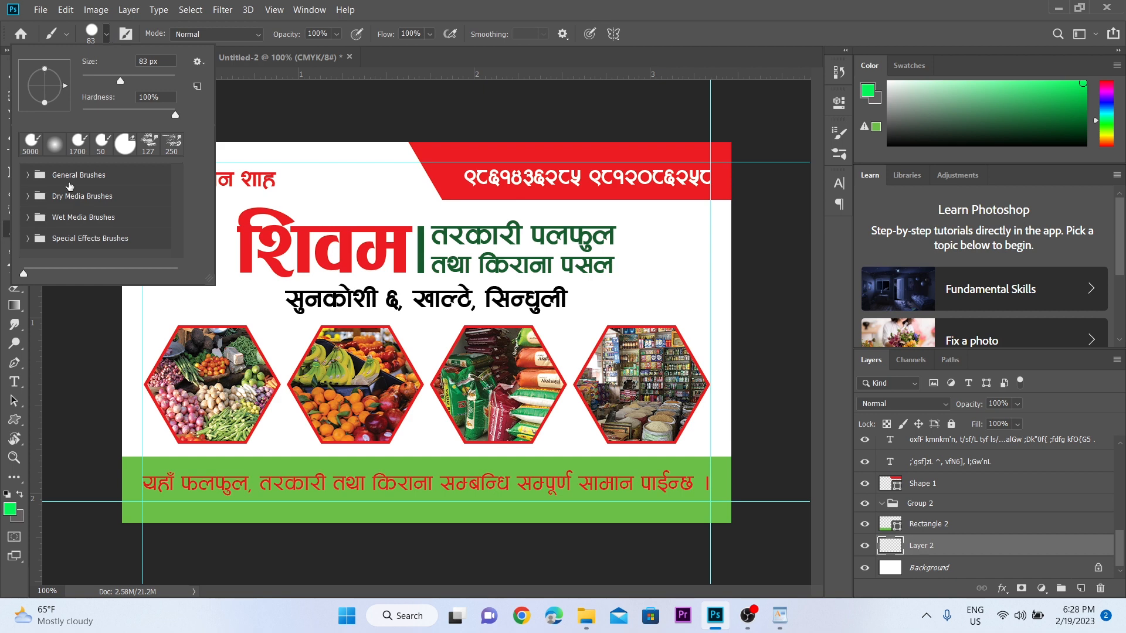
{"action": "left_click", "coordinate": [26, 240]}
{"action": "scroll", "coordinate": [74, 233], "scroll_direction": "down", "scroll_amount": 5}
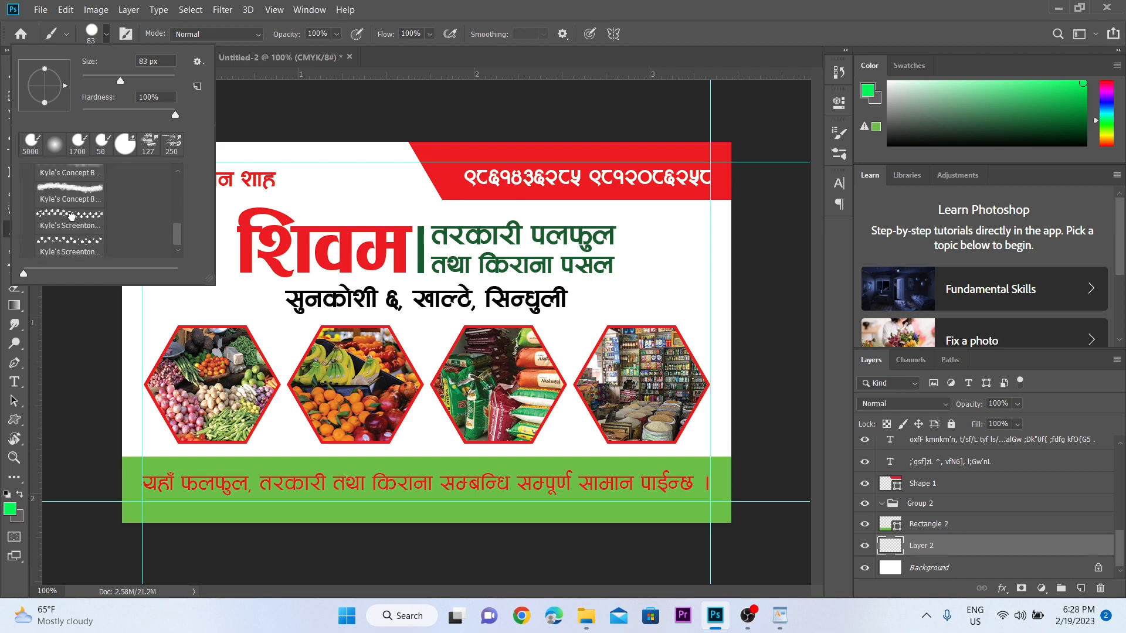
{"action": "left_click", "coordinate": [71, 216]}
{"action": "left_click_drag", "start_coordinate": [107, 80], "coordinate": [176, 79]}
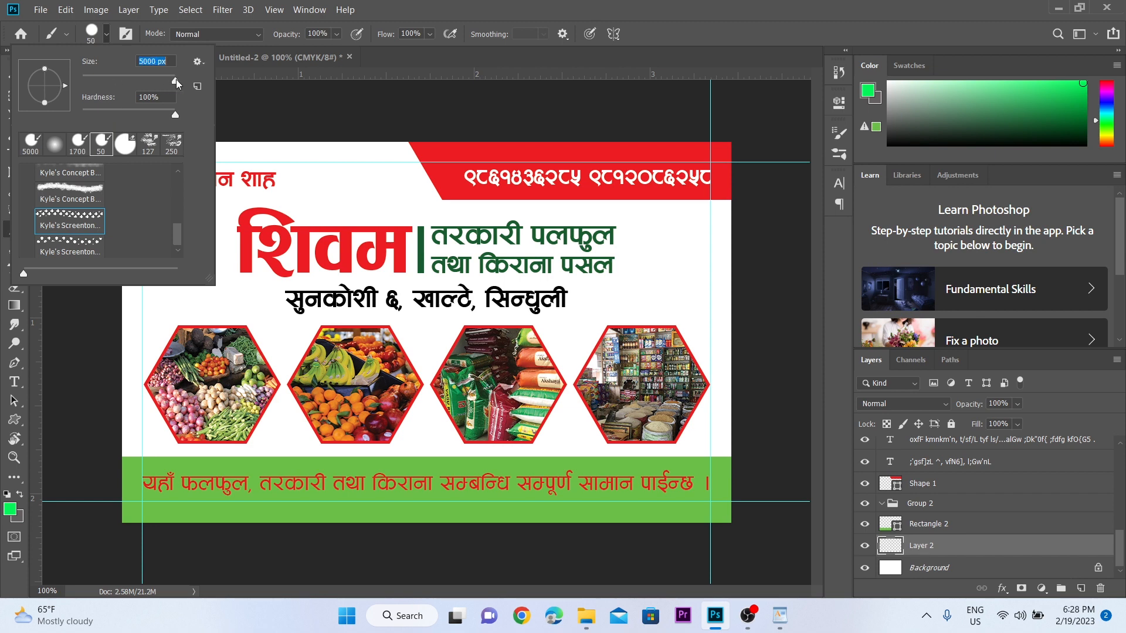
{"action": "left_click", "coordinate": [386, 199]}
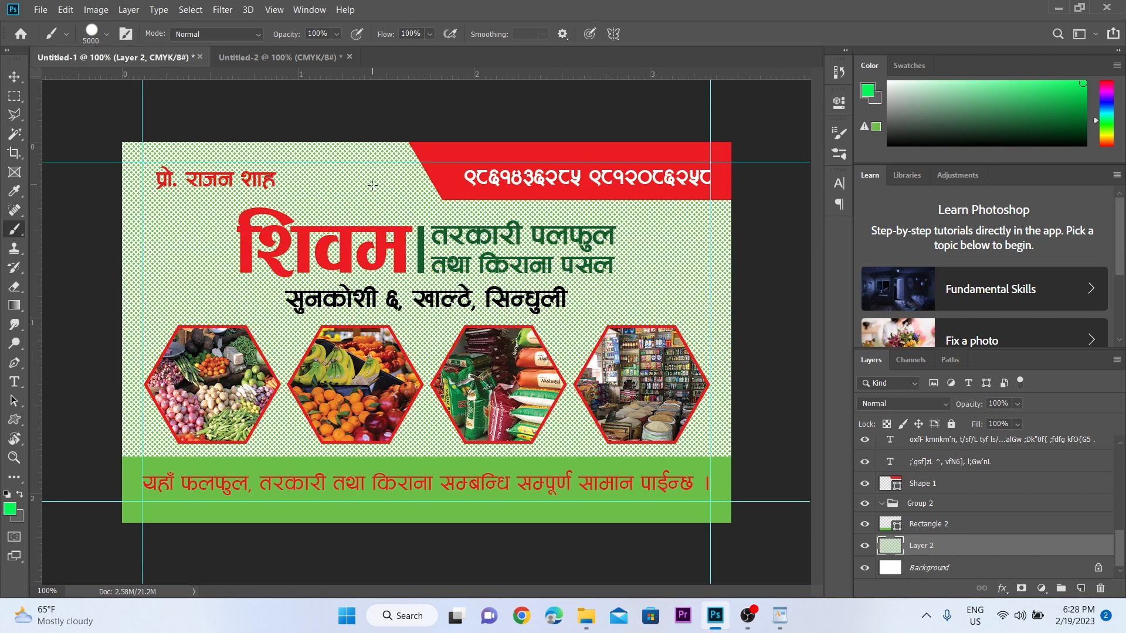
- Set the pattern layer's opacity to 10% and lock it, then check the card up close
{"action": "key", "text": "v"}
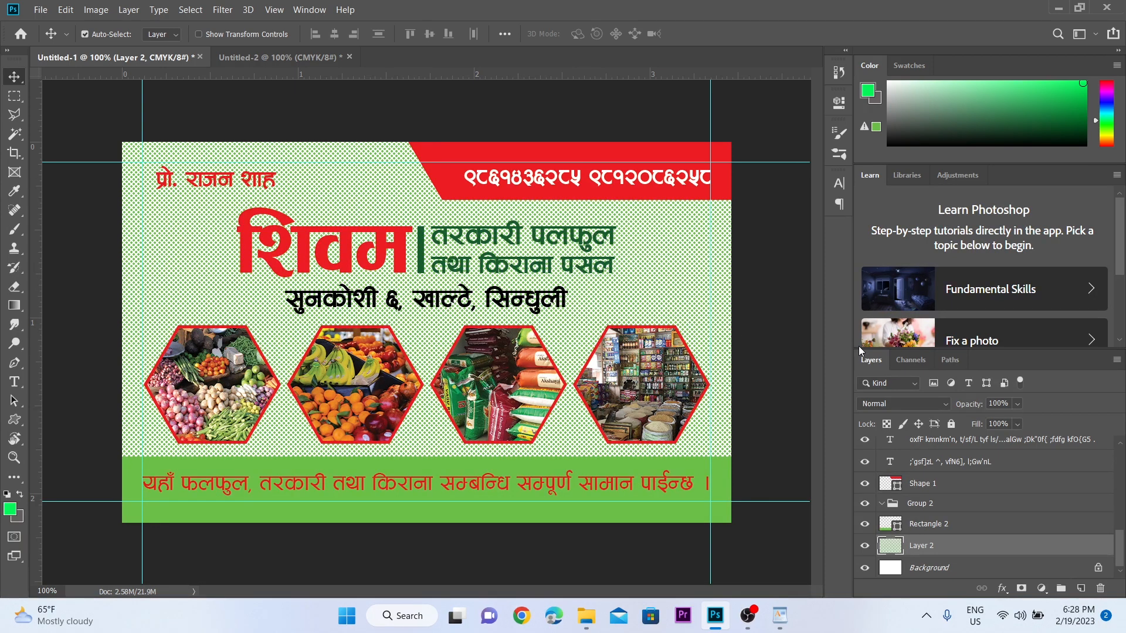
{"action": "left_click", "coordinate": [1019, 404]}
{"action": "left_click_drag", "start_coordinate": [1031, 424], "coordinate": [973, 420]}
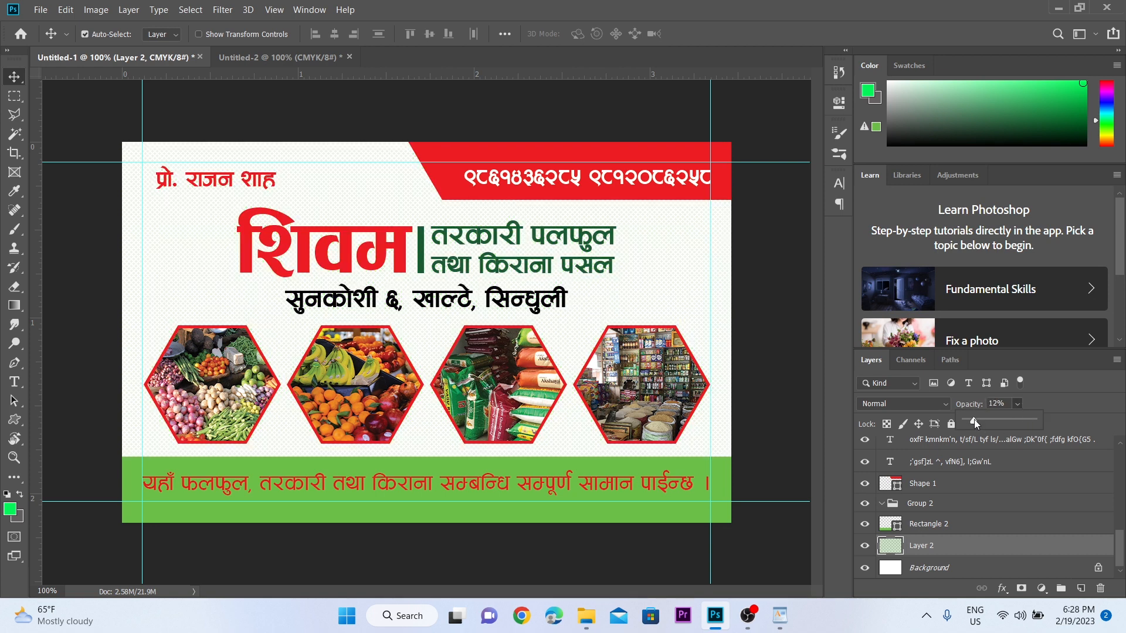
{"action": "left_click", "coordinate": [1002, 403]}
{"action": "type", "text": "10"}
{"action": "left_click", "coordinate": [951, 424]}
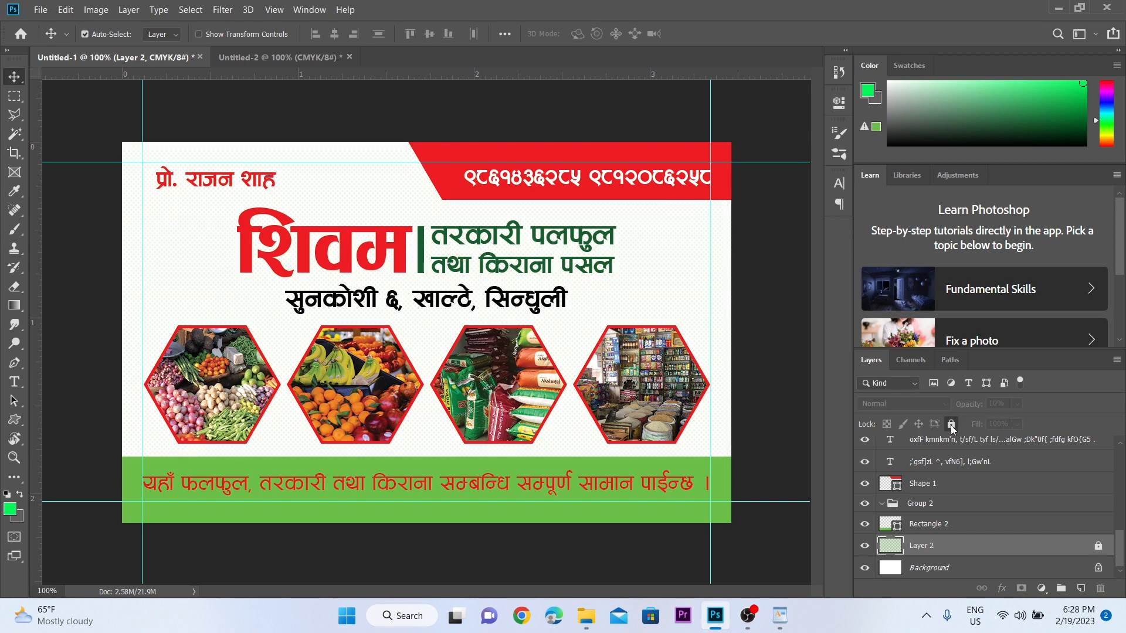
{"action": "key", "text": "z"}
{"action": "left_click", "coordinate": [405, 305]}
{"action": "left_click", "coordinate": [402, 285]}
{"action": "left_click", "coordinate": [393, 262], "text": "alt"}
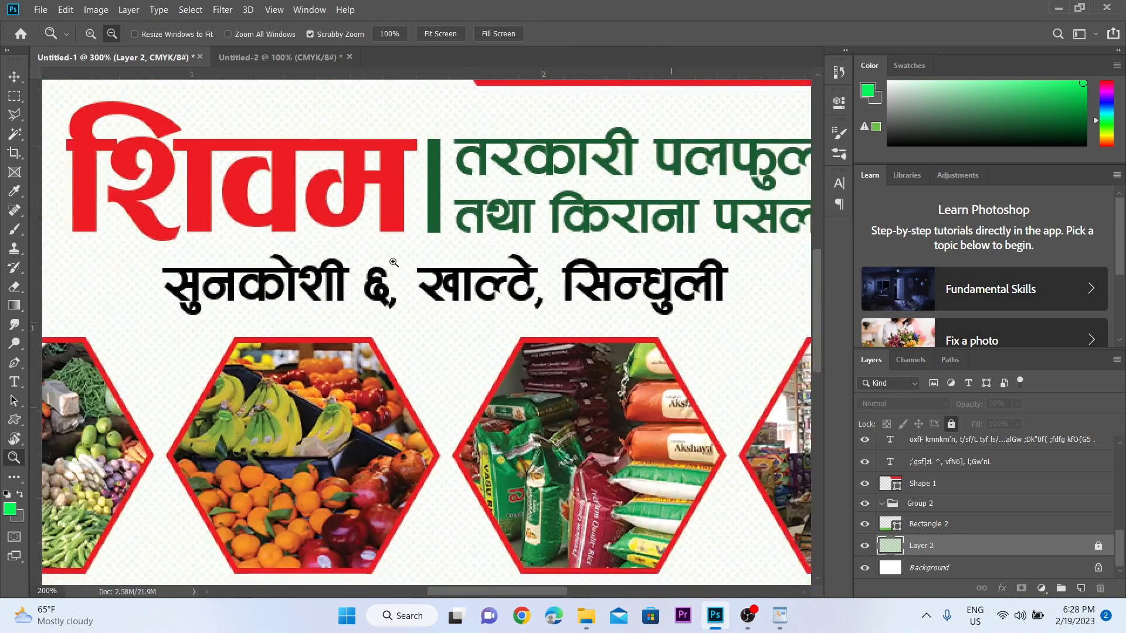
{"action": "left_click_drag", "start_coordinate": [393, 263], "coordinate": [483, 321]}
{"action": "left_click", "coordinate": [440, 181], "text": "alt"}
{"action": "left_click", "coordinate": [440, 181], "text": "alt"}
{"action": "left_click", "coordinate": [522, 309], "text": "alt"}
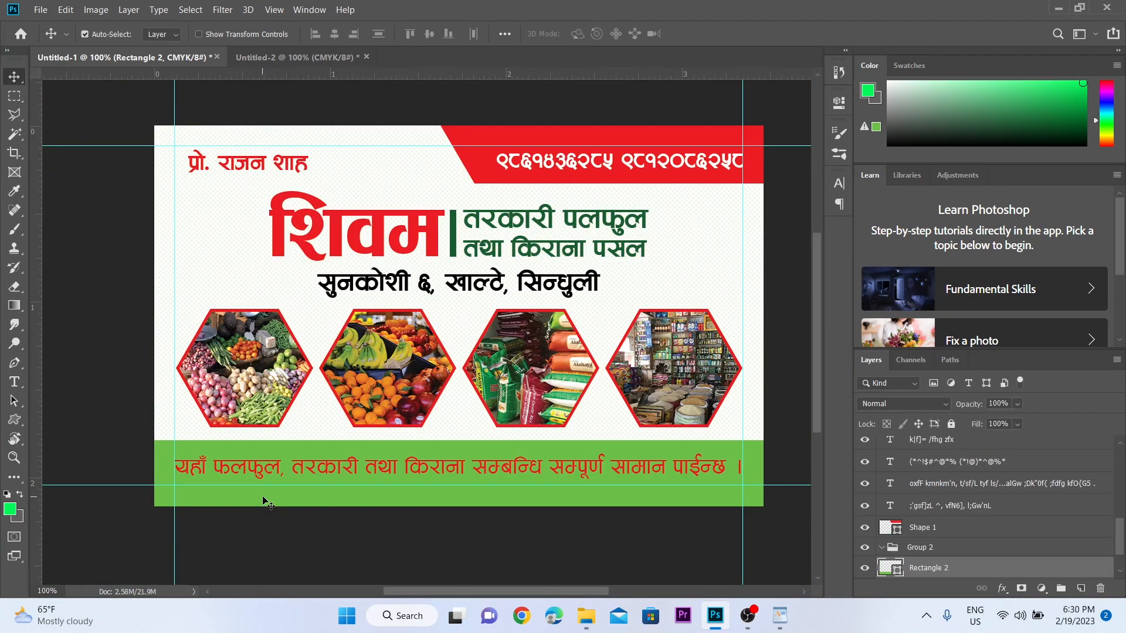
- Set the foreground colour to dark green #028430
{"action": "key", "text": "z"}
{"action": "left_click", "coordinate": [294, 435]}
{"action": "left_click_drag", "start_coordinate": [299, 423], "coordinate": [329, 324]}
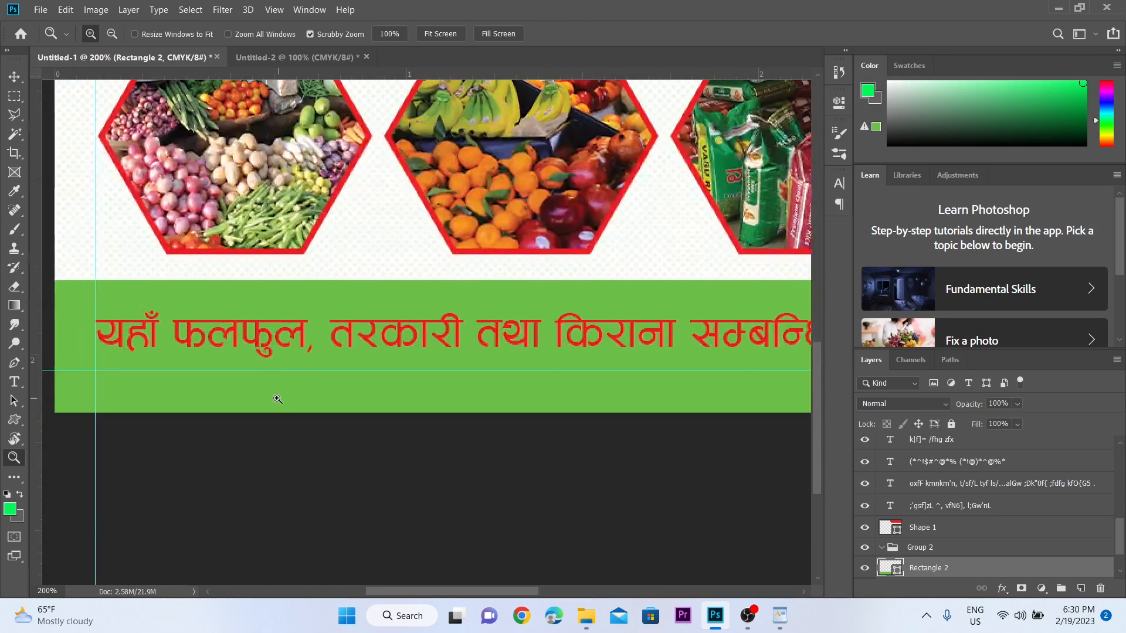
{"action": "key", "text": "v"}
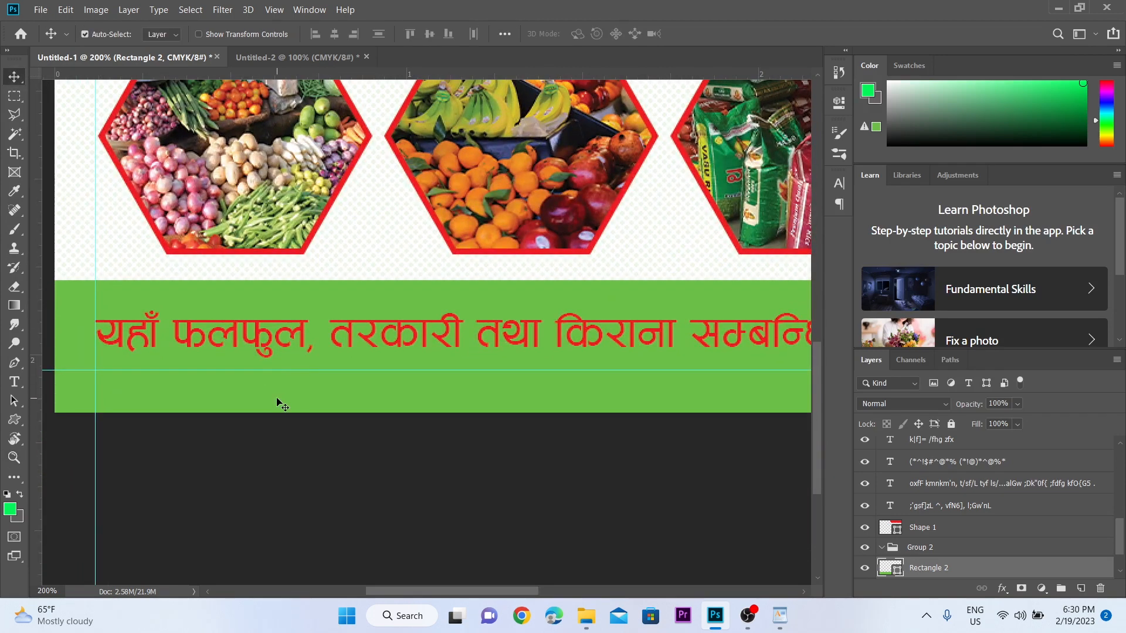
{"action": "left_click", "coordinate": [10, 510]}
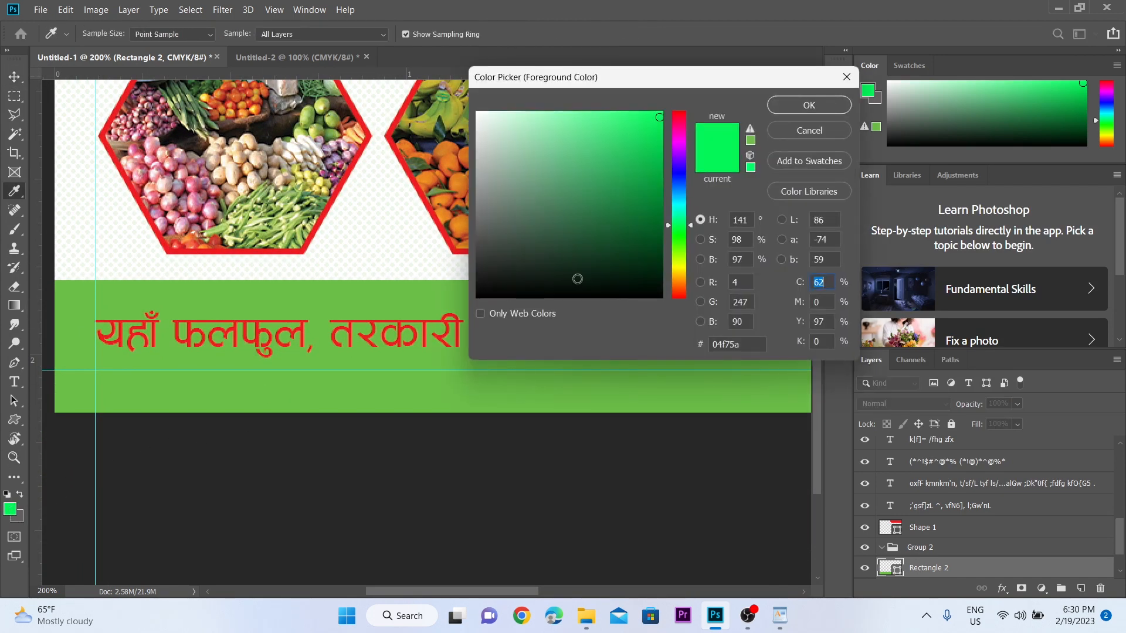
{"action": "left_click", "coordinate": [657, 204]}
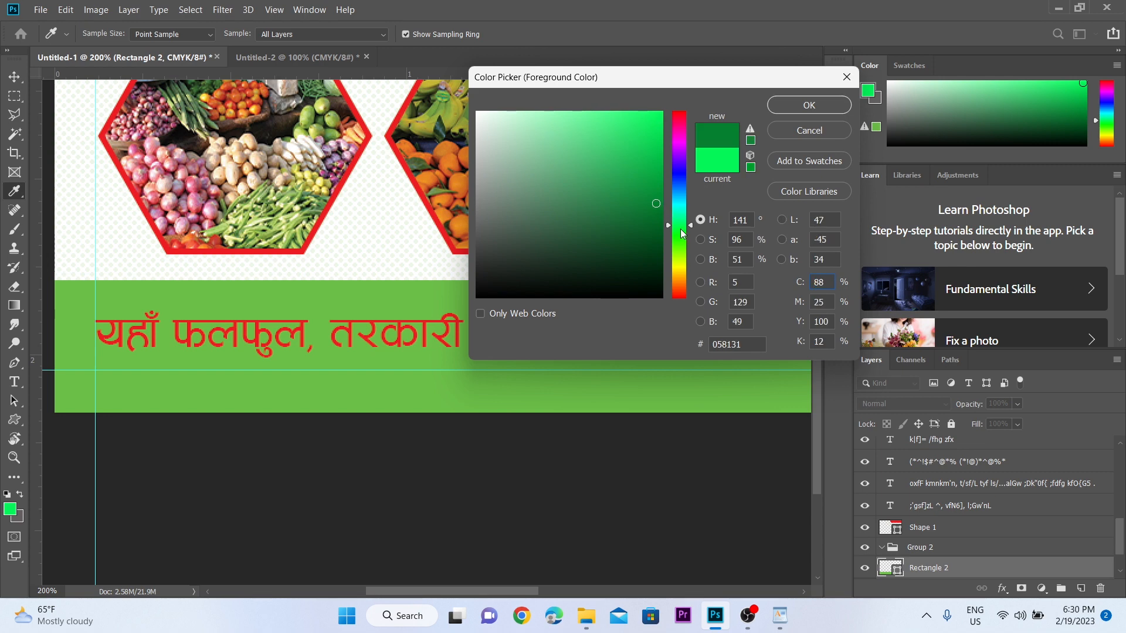
{"action": "left_click", "coordinate": [659, 201]}
{"action": "left_click", "coordinate": [661, 201]}
{"action": "left_click", "coordinate": [809, 105]}
- Fill the bottom band and the red top-right banner with the dark green
{"action": "scroll", "coordinate": [420, 334], "scroll_direction": "left", "scroll_amount": 5}
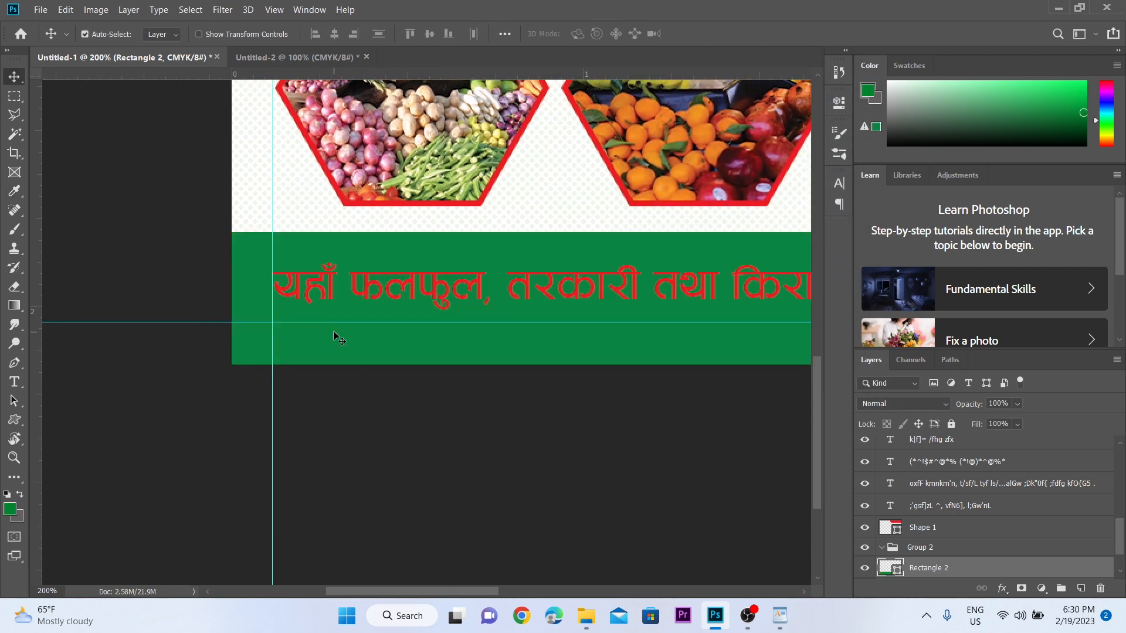
{"action": "key", "text": "z"}
{"action": "left_click", "coordinate": [330, 331], "text": "alt"}
{"action": "left_click_drag", "start_coordinate": [240, 341], "coordinate": [184, 488]}
{"action": "key", "text": "v"}
{"action": "left_click", "coordinate": [477, 186]}
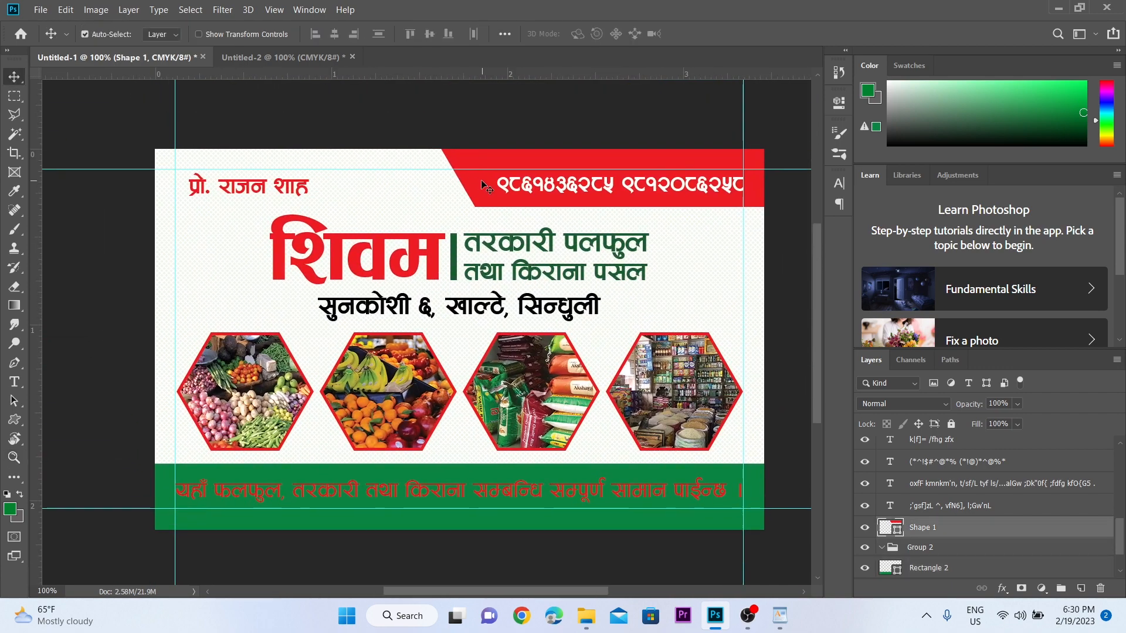
{"action": "key", "text": "alt+BackSpace"}
- Zoom in close on the tagline text in the bottom green band
{"action": "key", "text": "z"}
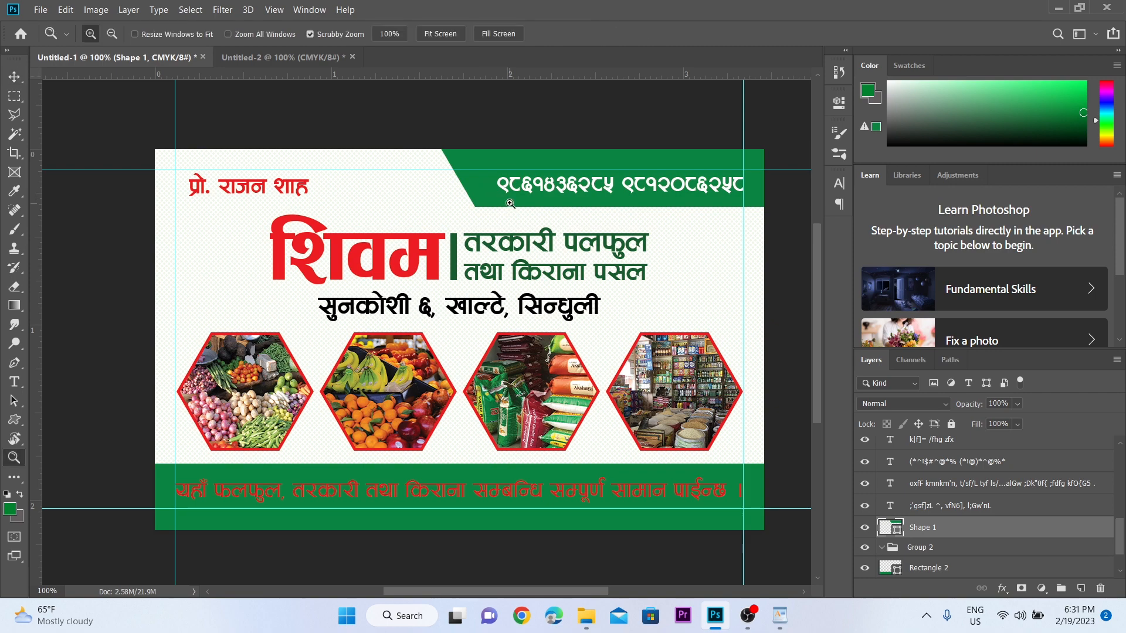
{"action": "left_click", "coordinate": [512, 203]}
{"action": "left_click_drag", "start_coordinate": [395, 551], "coordinate": [731, 80]}
{"action": "key", "text": "v"}
{"action": "left_click", "coordinate": [371, 296]}
{"action": "key", "text": "z"}
{"action": "left_click", "coordinate": [373, 240], "text": "alt"}
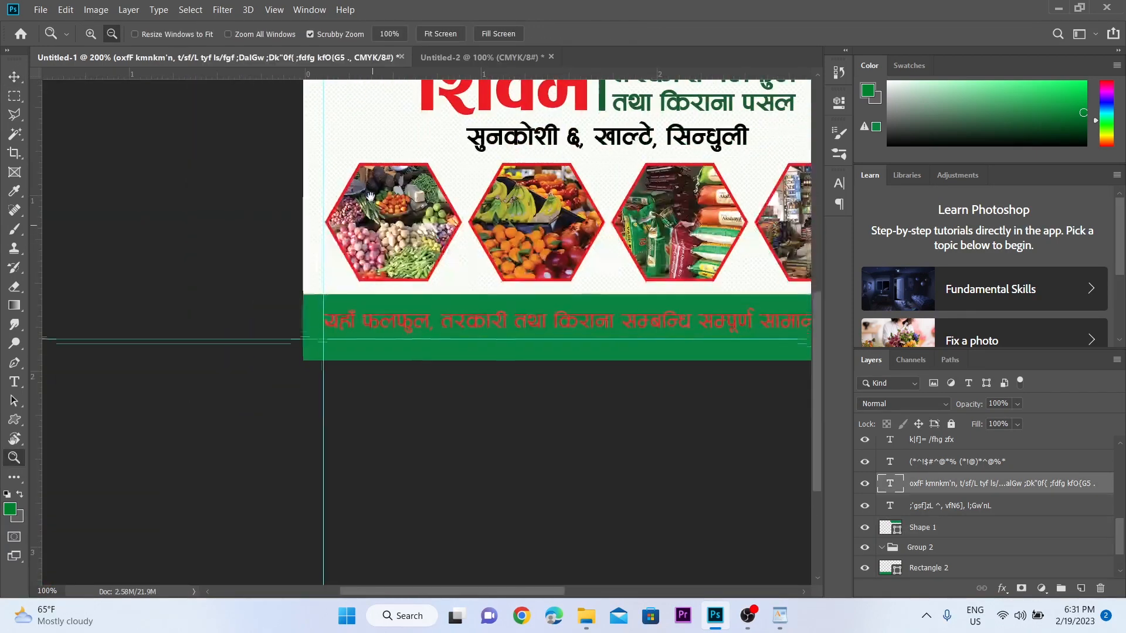
{"action": "left_click", "coordinate": [373, 264]}
{"action": "left_click", "coordinate": [374, 357]}
{"action": "left_click_drag", "start_coordinate": [374, 322], "coordinate": [366, 206]}
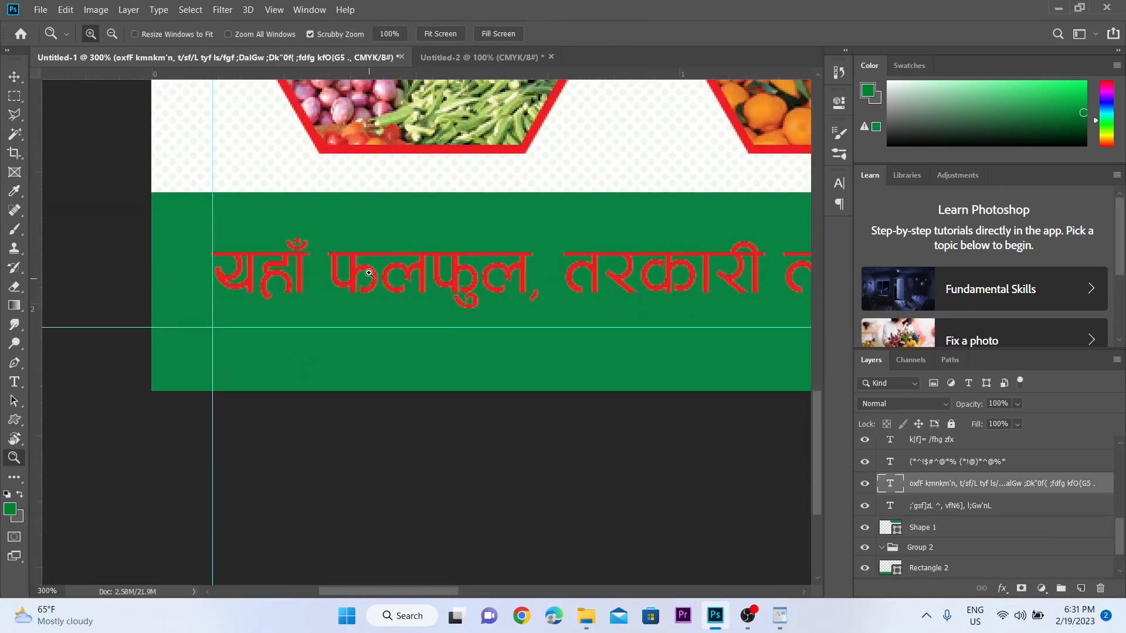
{"action": "key", "text": "v"}
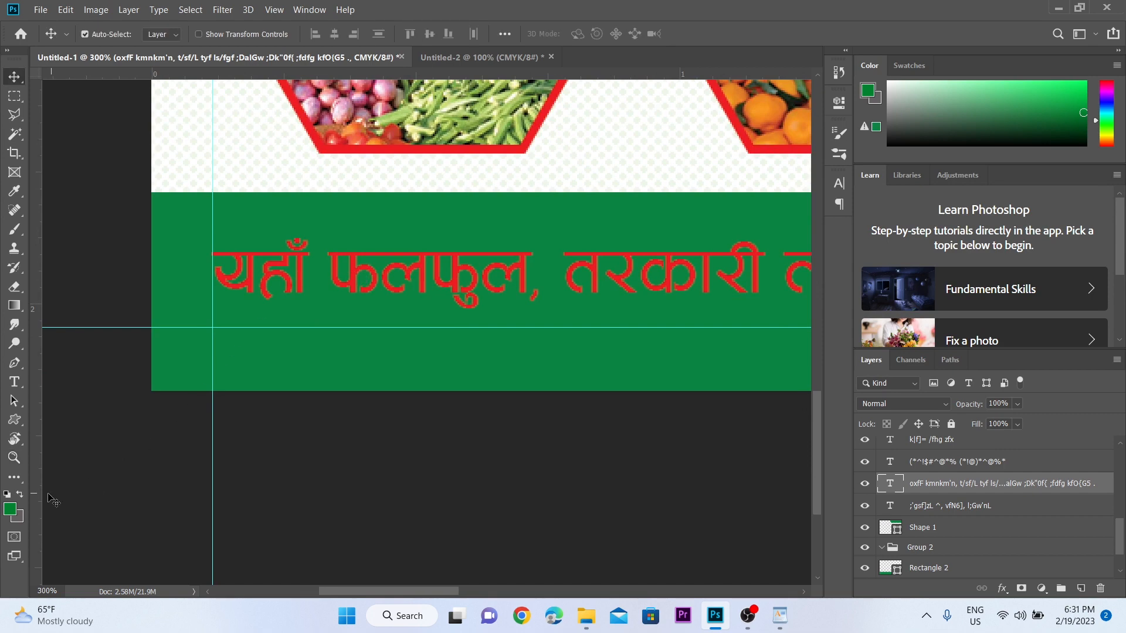
- Fill the bottom band's tagline text with near-white
{"action": "left_click", "coordinate": [11, 509]}
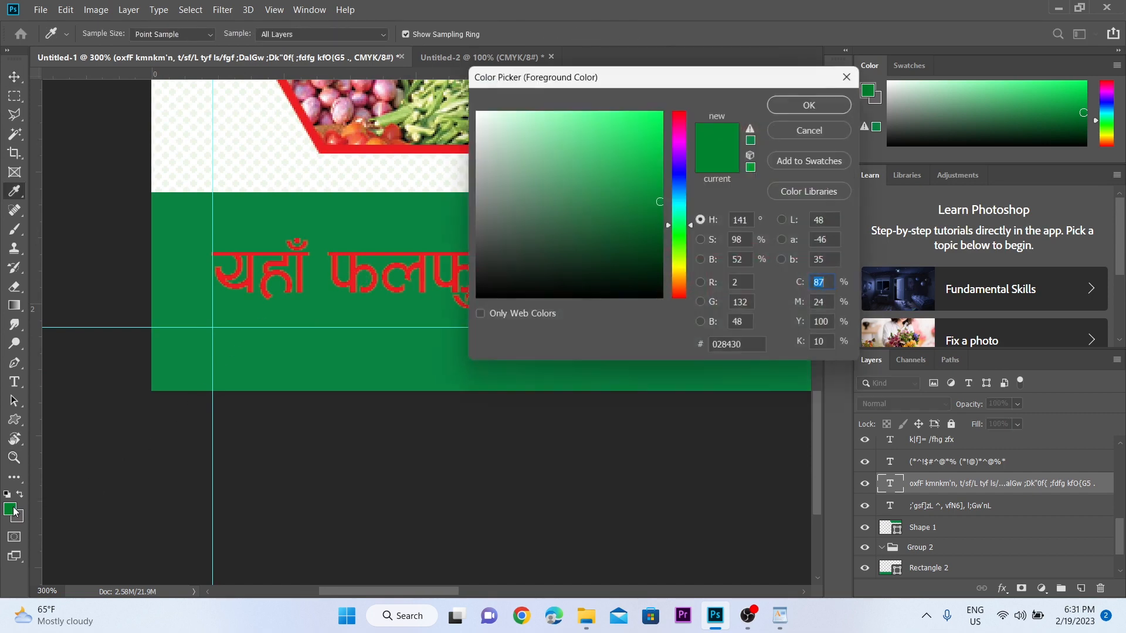
{"action": "left_click", "coordinate": [478, 114]}
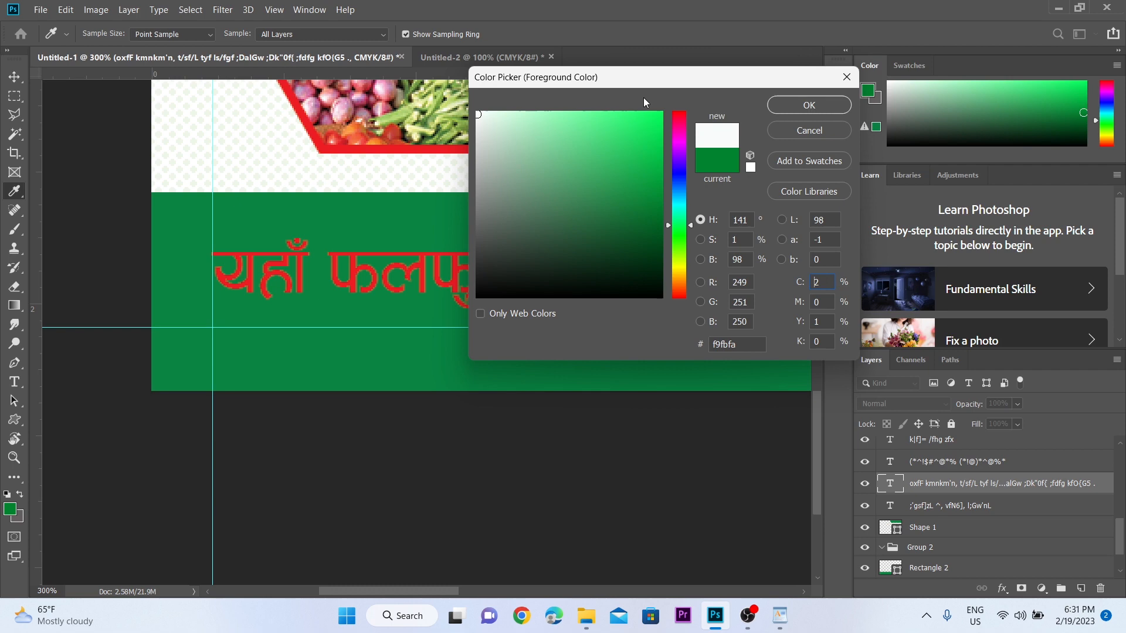
{"action": "left_click", "coordinate": [807, 105]}
{"action": "key", "text": "alt+BackSpace"}
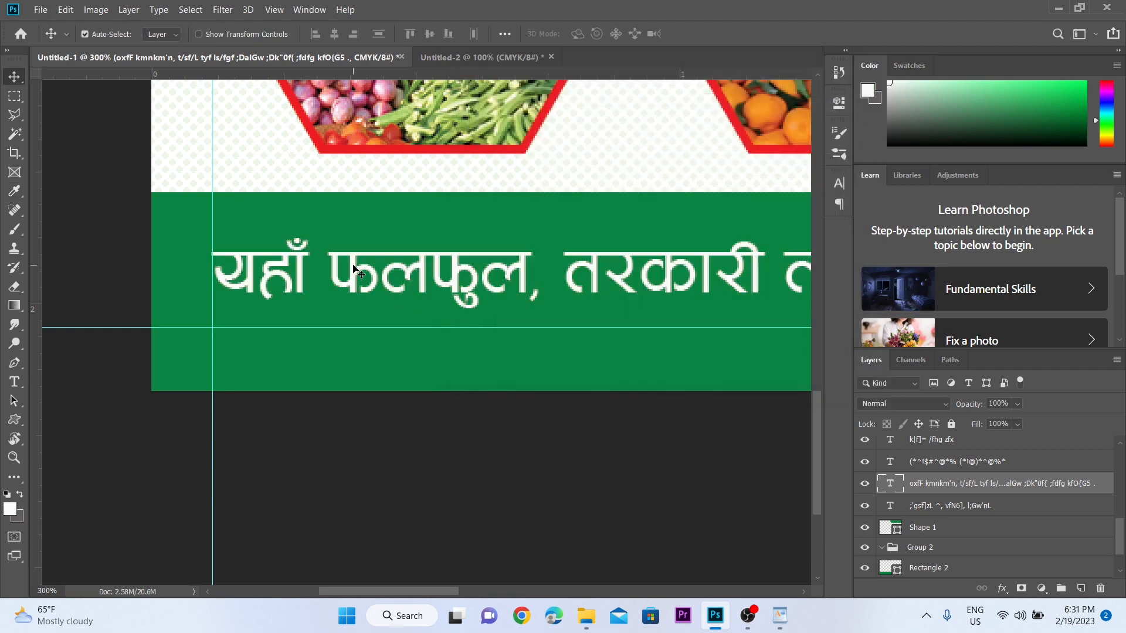
- Zoom back out to the full card, then close in on the red शिवम title
{"action": "key", "text": "z"}
{"action": "left_click", "coordinate": [353, 266], "text": "alt"}
{"action": "left_click", "coordinate": [501, 404], "text": "alt"}
{"action": "left_click_drag", "start_coordinate": [634, 220], "coordinate": [435, 337]}
{"action": "left_click", "coordinate": [414, 236]}
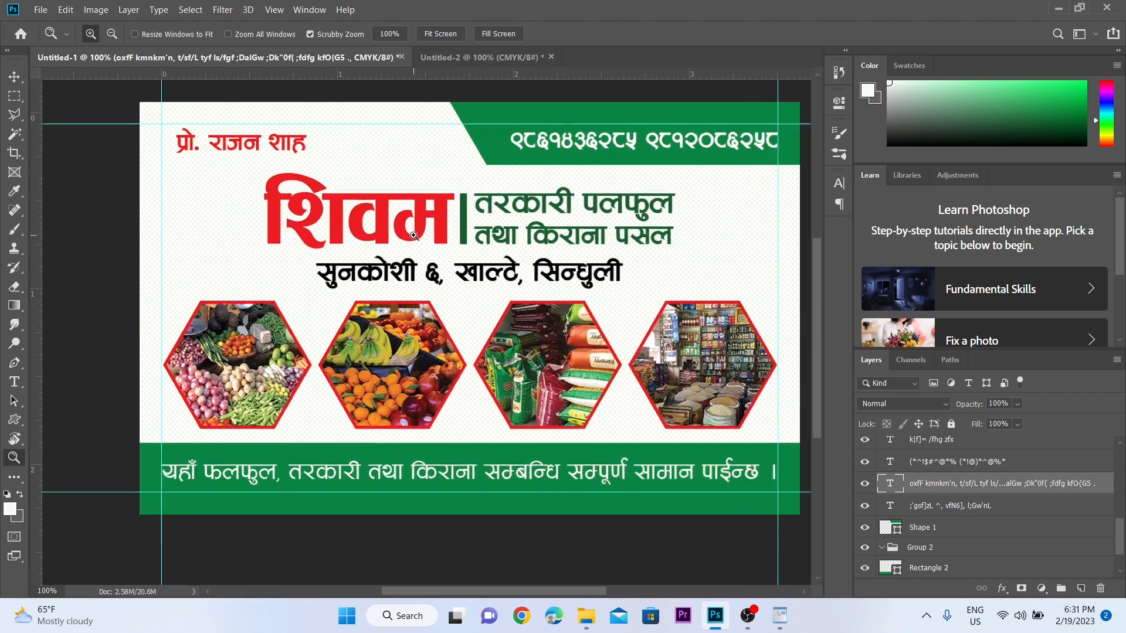
{"action": "left_click", "coordinate": [447, 437], "text": "alt"}
{"action": "key", "text": "ctrl+space"}
{"action": "left_click", "coordinate": [429, 319]}
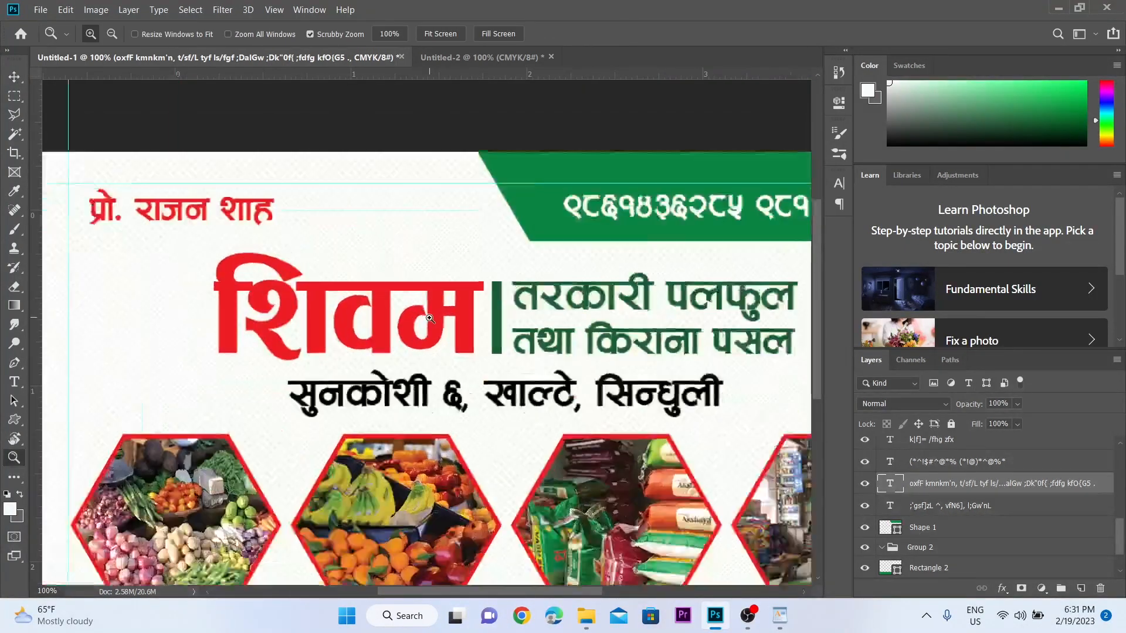
- Open the शिवम title layer's Blending Options and add a hard-edged drop shadow
{"action": "left_click", "coordinate": [444, 307]}
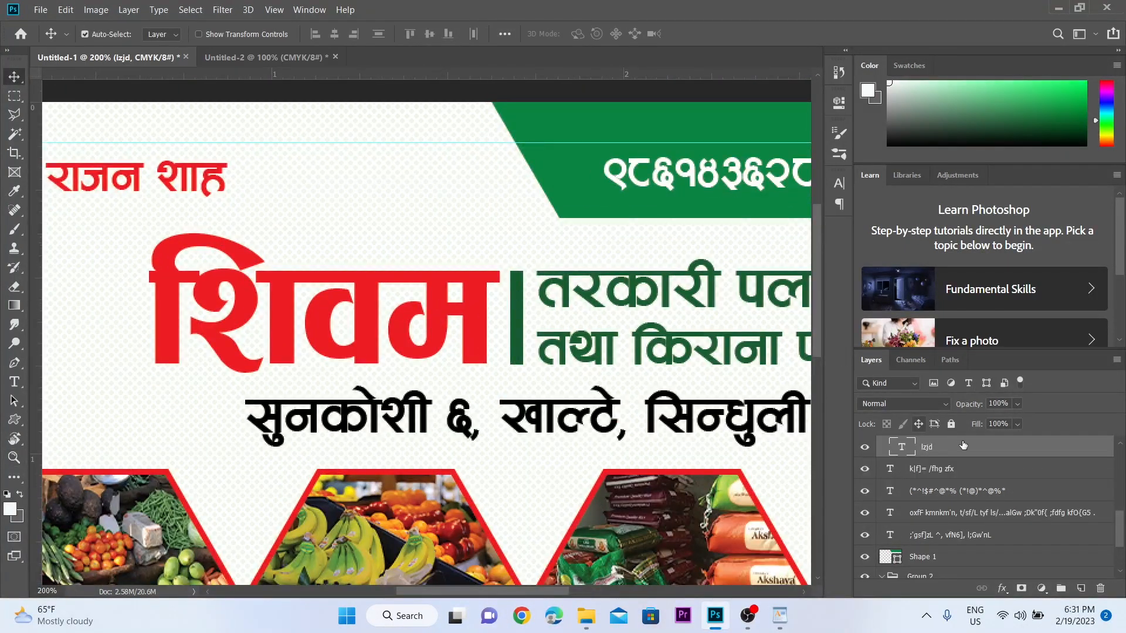
{"action": "right_click", "coordinate": [988, 449]}
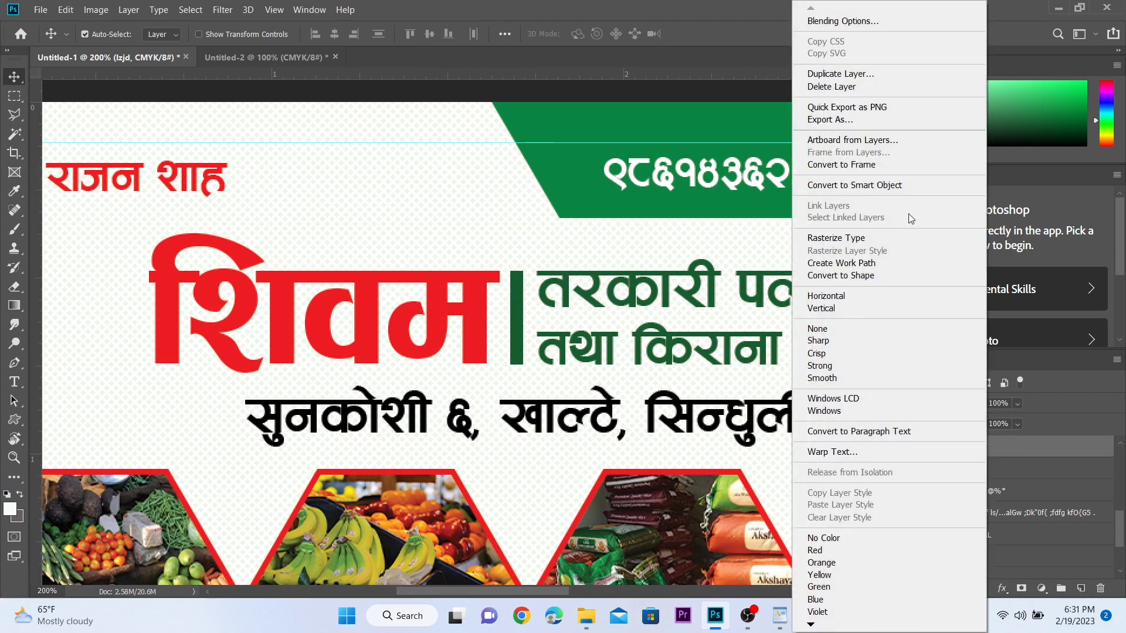
{"action": "left_click", "coordinate": [864, 21]}
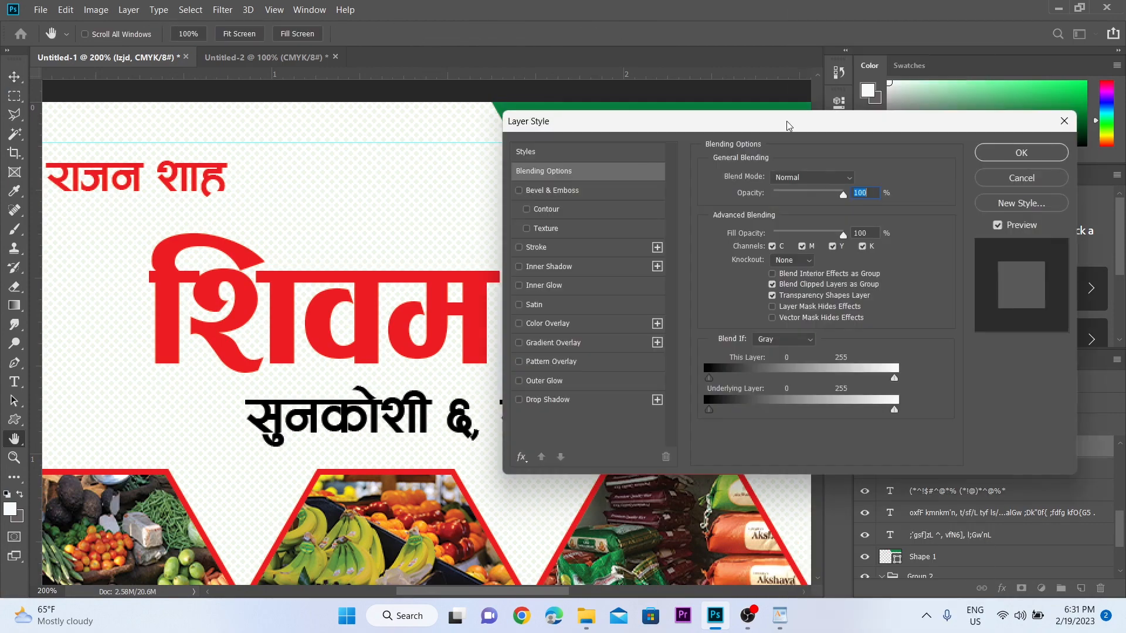
{"action": "left_click", "coordinate": [535, 403]}
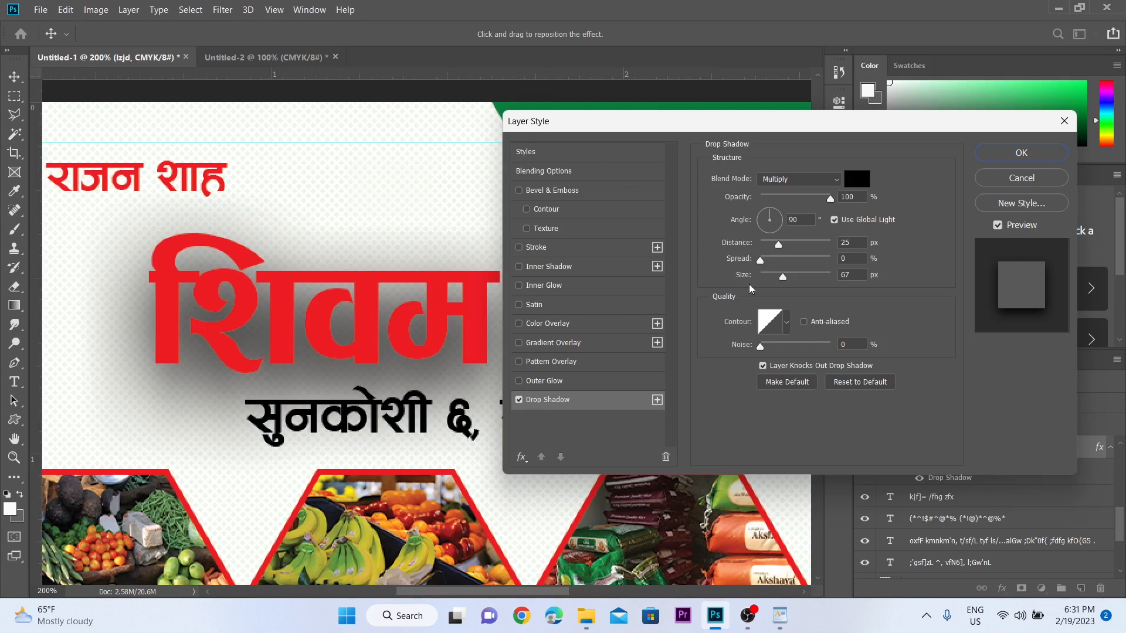
{"action": "left_click_drag", "start_coordinate": [787, 277], "coordinate": [762, 277]}
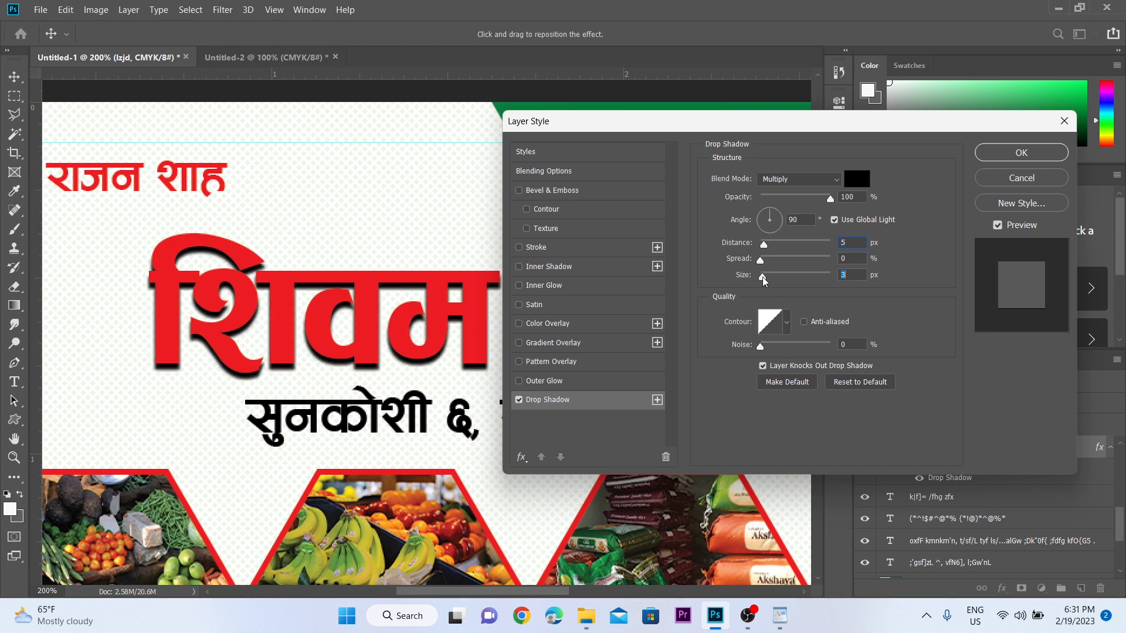
- Add a white stroke positioned outside the title letters, 3 px wide
{"action": "left_click", "coordinate": [523, 251]}
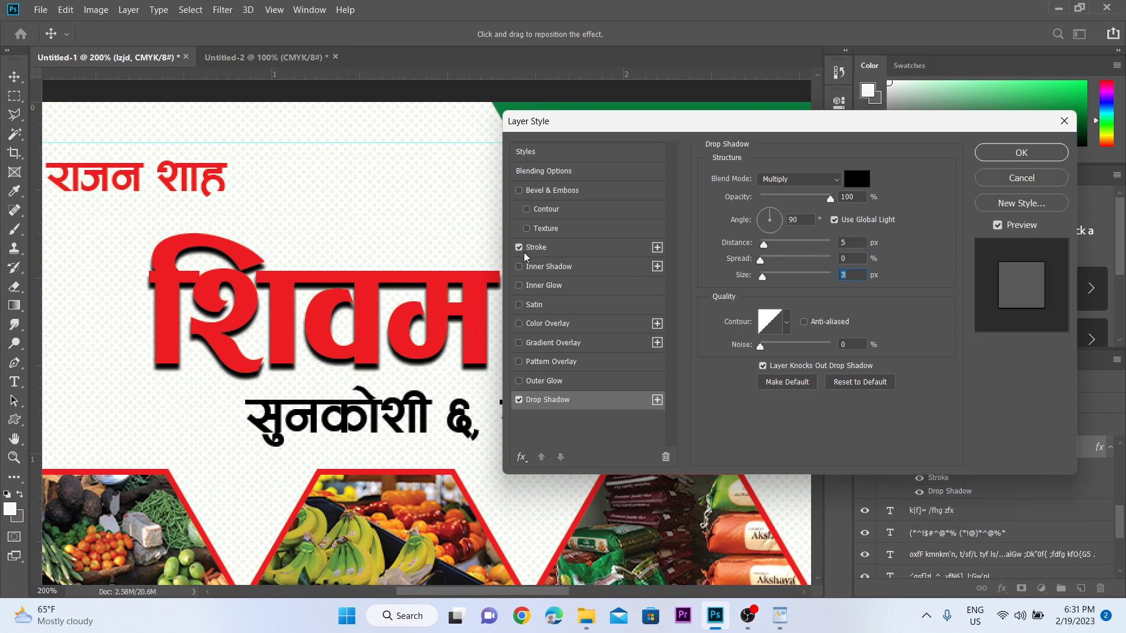
{"action": "left_click", "coordinate": [583, 252]}
{"action": "left_click", "coordinate": [791, 196]}
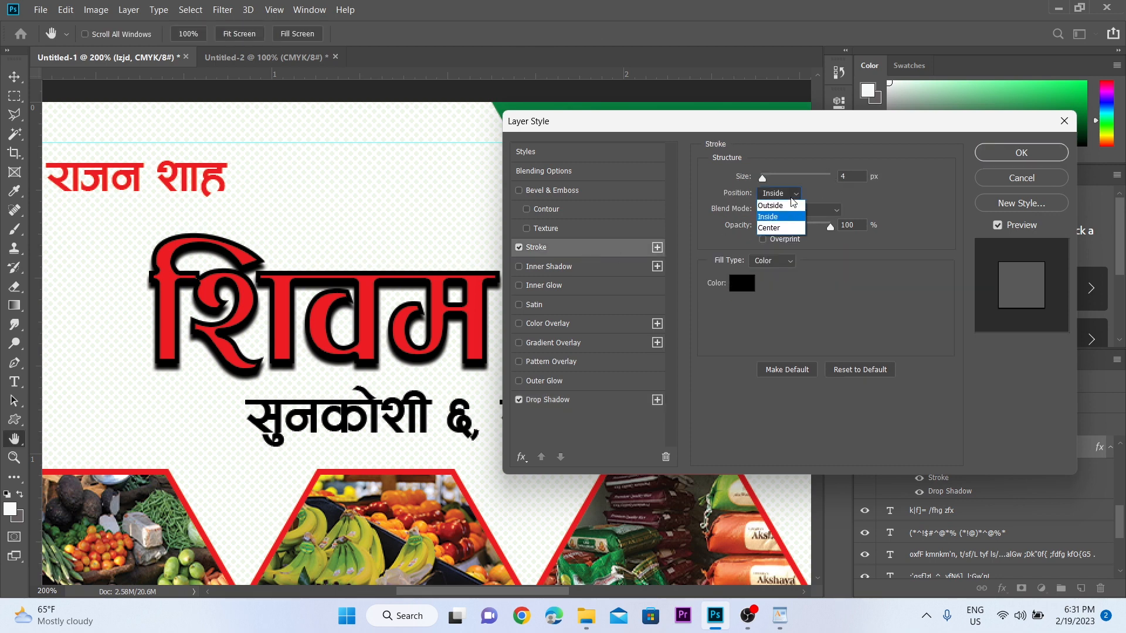
{"action": "left_click", "coordinate": [789, 206]}
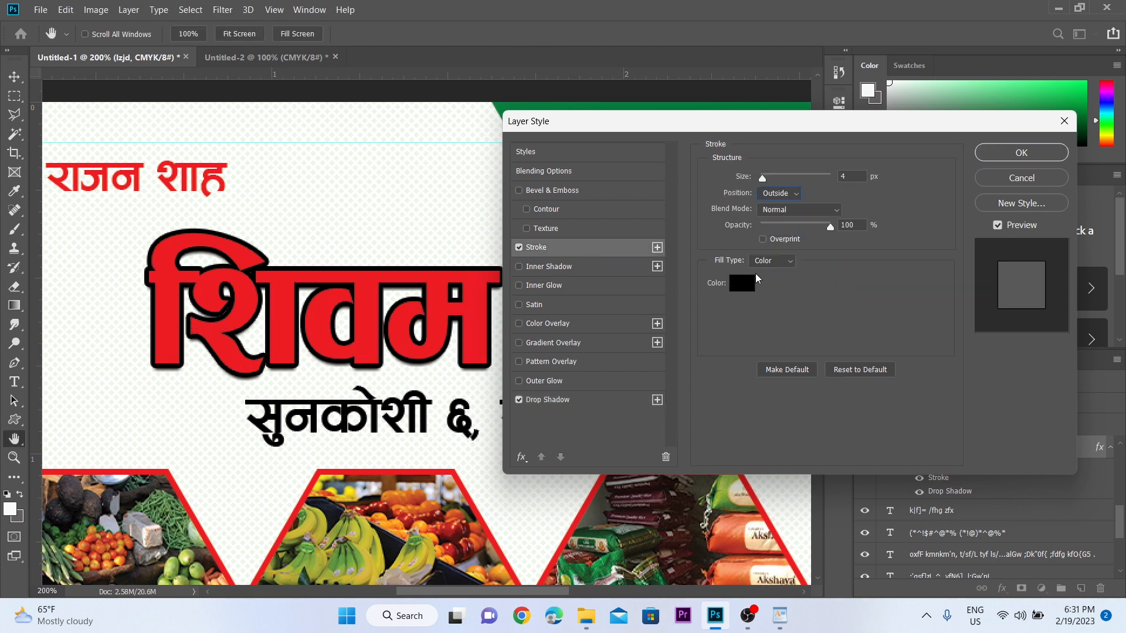
{"action": "left_click", "coordinate": [752, 283]}
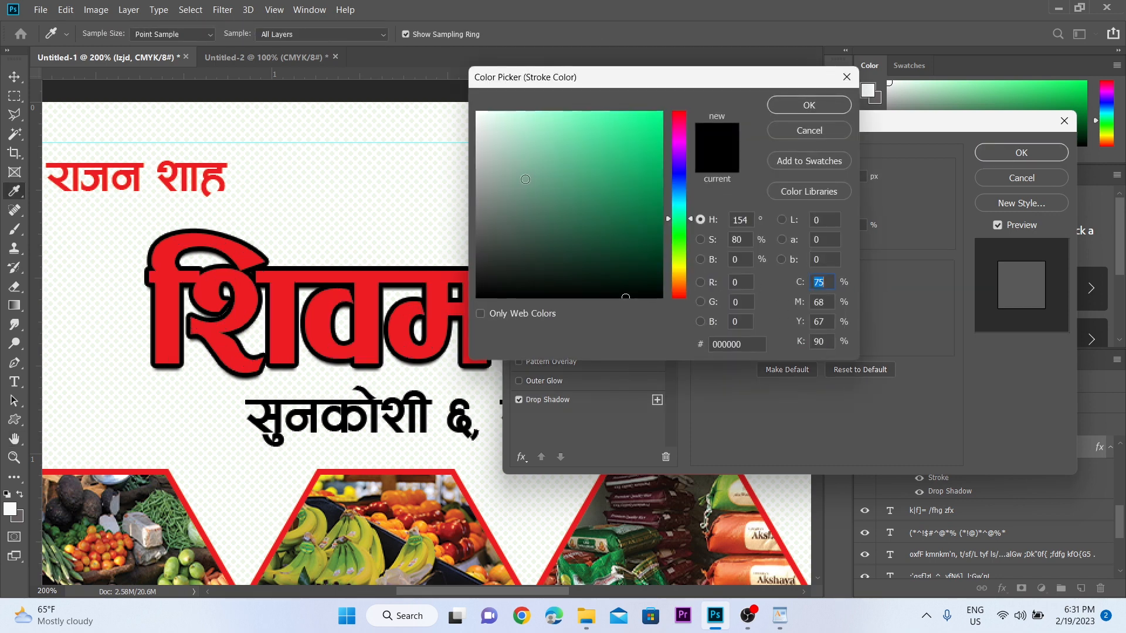
{"action": "left_click", "coordinate": [477, 114]}
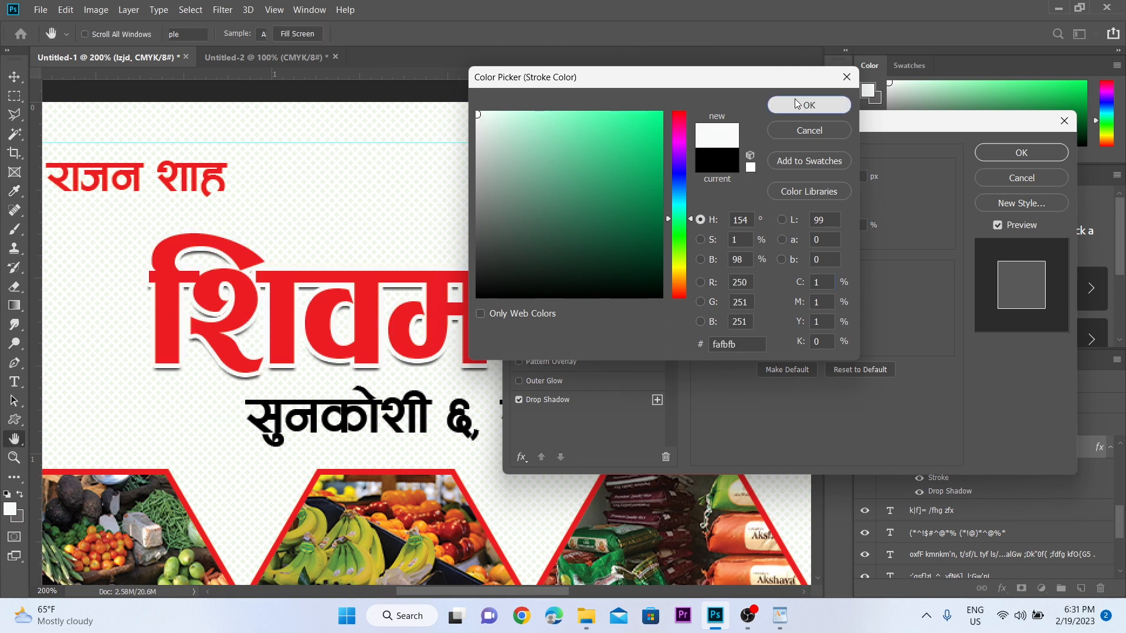
{"action": "left_click", "coordinate": [794, 101]}
{"action": "left_click_drag", "start_coordinate": [765, 181], "coordinate": [761, 177]}
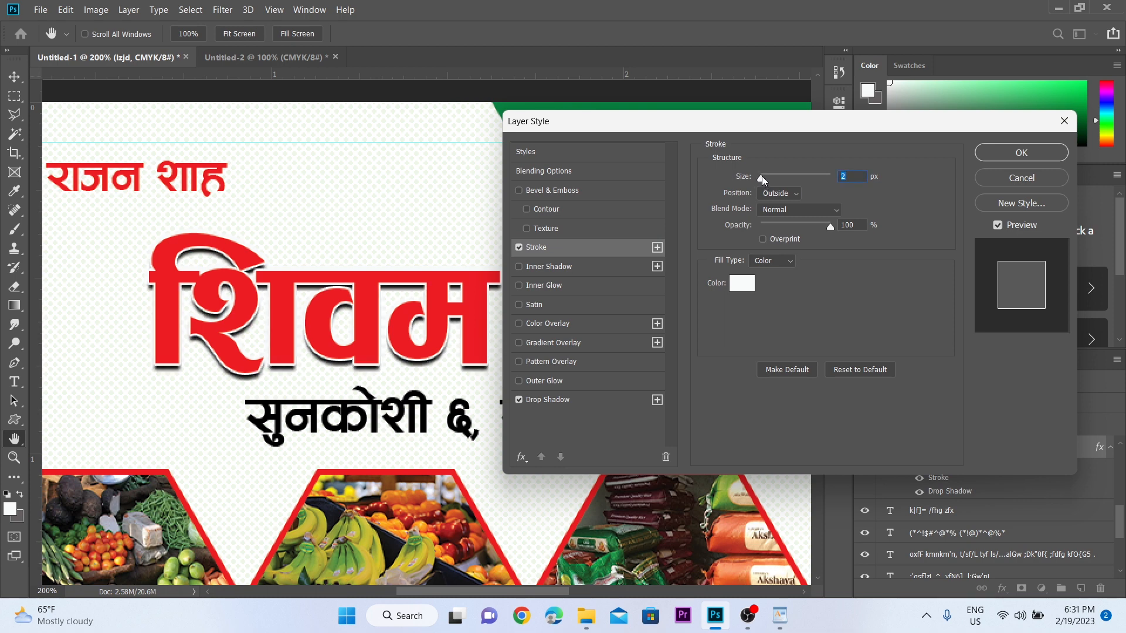
{"action": "type", "text": "3"}
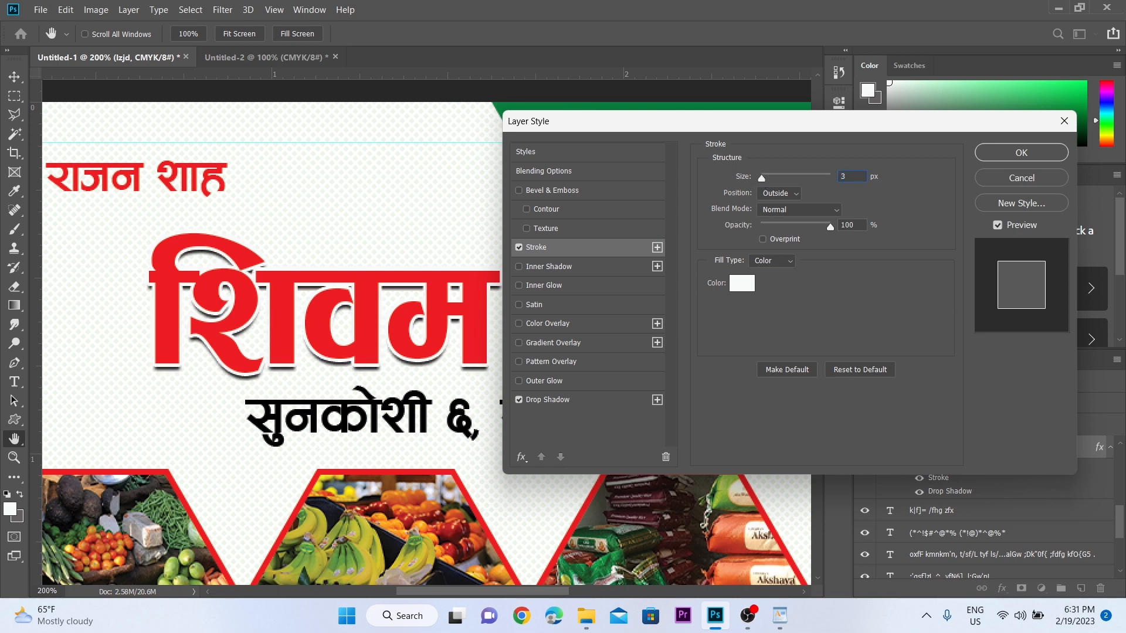
- Push the shadow lower with 7 px size, widen the stroke to 4 px, and apply
{"action": "left_click", "coordinate": [541, 401]}
{"action": "left_click_drag", "start_coordinate": [772, 242], "coordinate": [768, 243]}
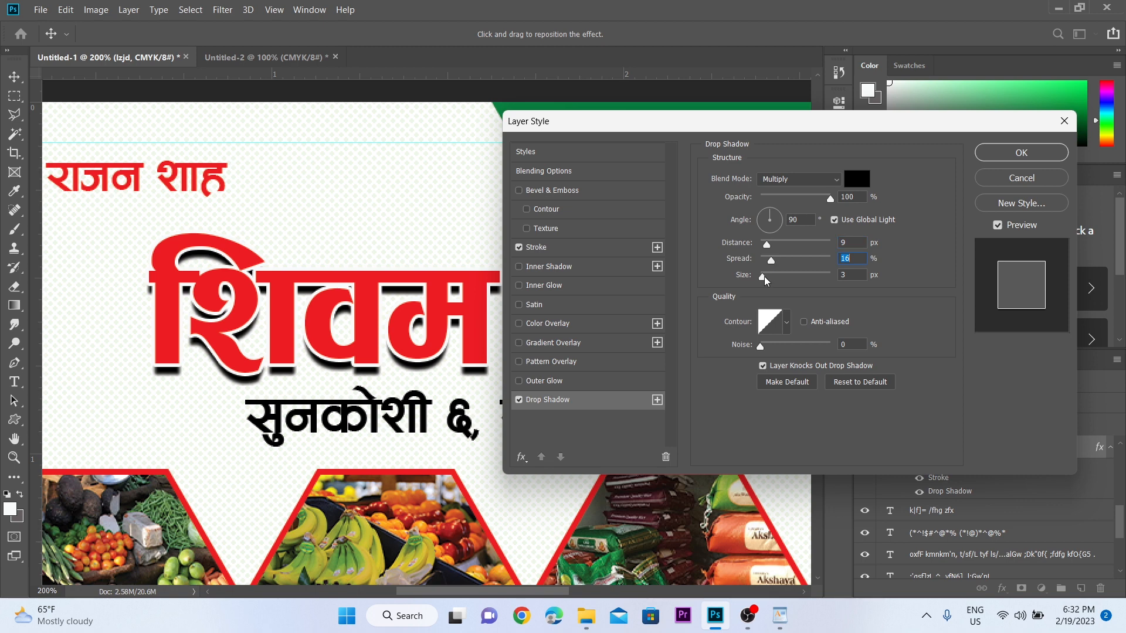
{"action": "left_click_drag", "start_coordinate": [764, 276], "coordinate": [765, 276]}
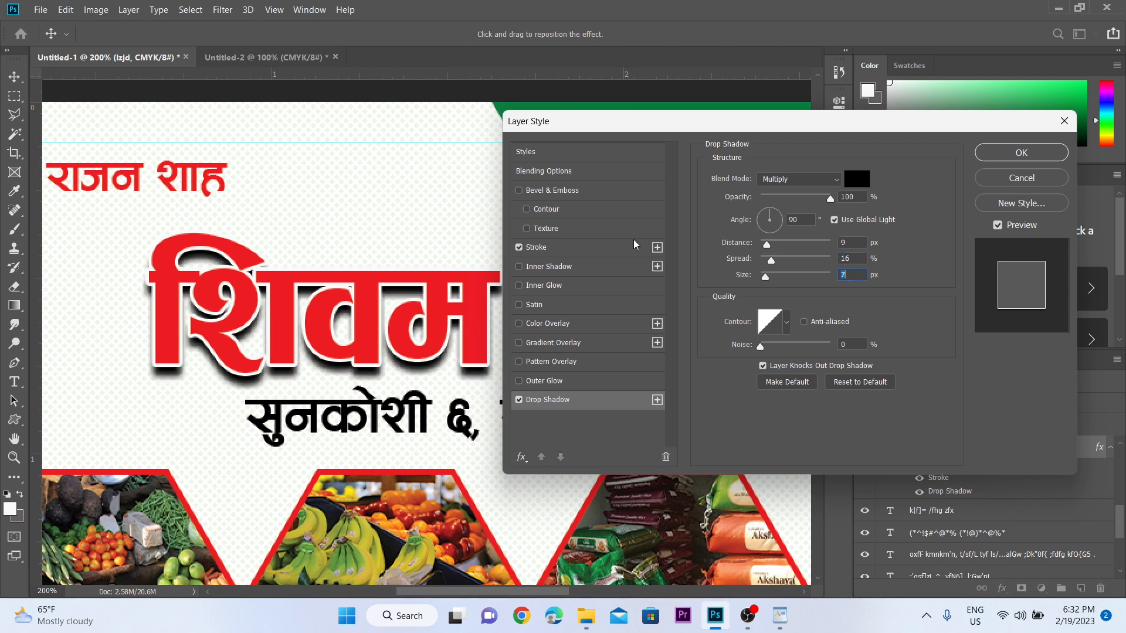
{"action": "left_click", "coordinate": [558, 247]}
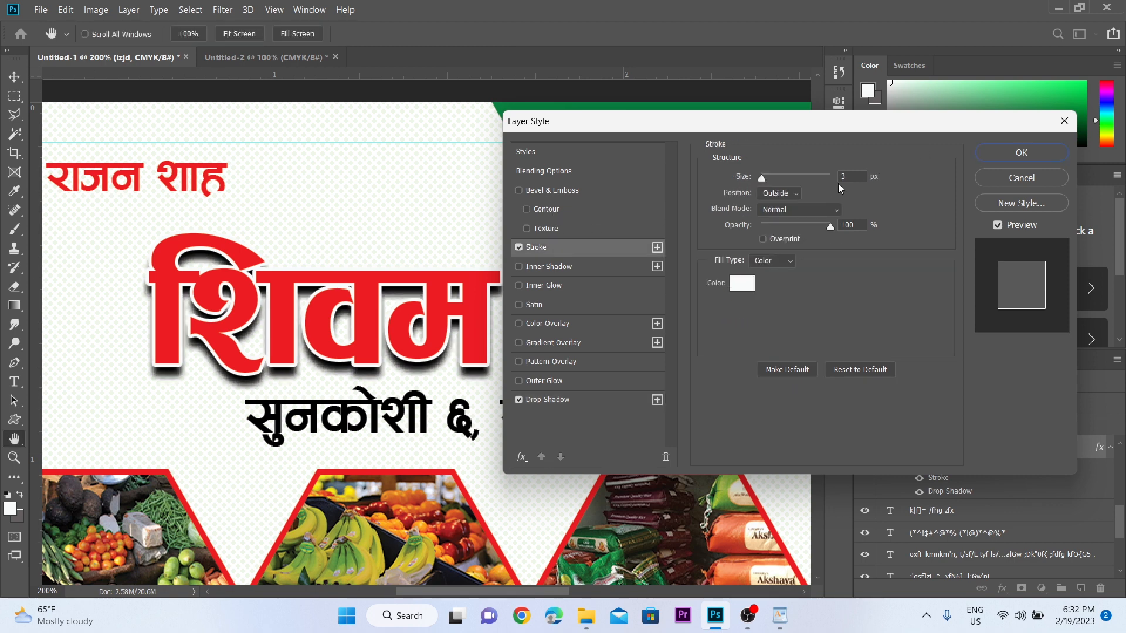
{"action": "left_click", "coordinate": [858, 177]}
{"action": "type", "text": "4"}
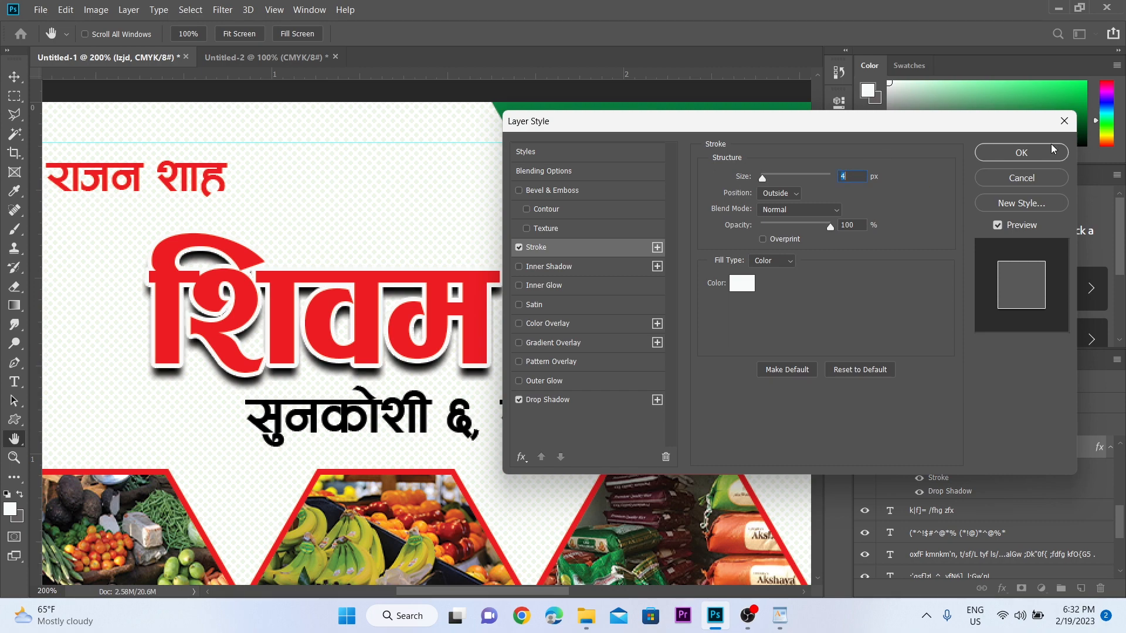
{"action": "left_click", "coordinate": [1041, 154]}
{"action": "left_click", "coordinate": [383, 339], "text": "alt"}
{"action": "left_click", "coordinate": [382, 339], "text": "alt"}
{"action": "left_click_drag", "start_coordinate": [485, 328], "coordinate": [475, 277]}
{"action": "left_click", "coordinate": [458, 316], "text": "ctrl"}
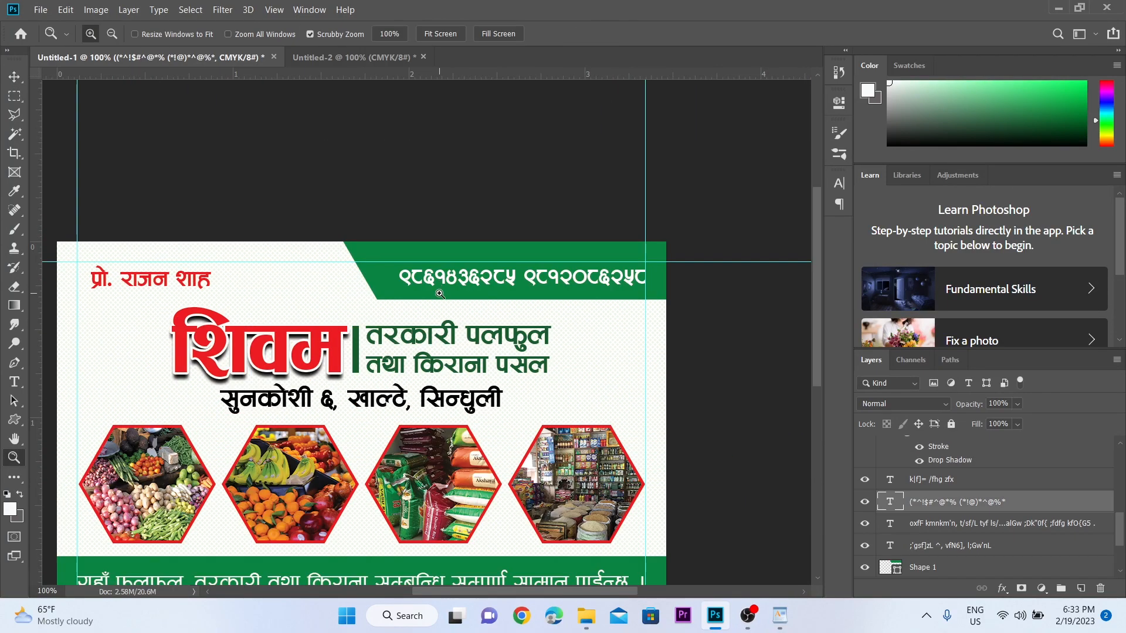
- Zoom in on the phone numbers in the green top banner
{"action": "left_click", "coordinate": [440, 293], "text": "ctrl"}
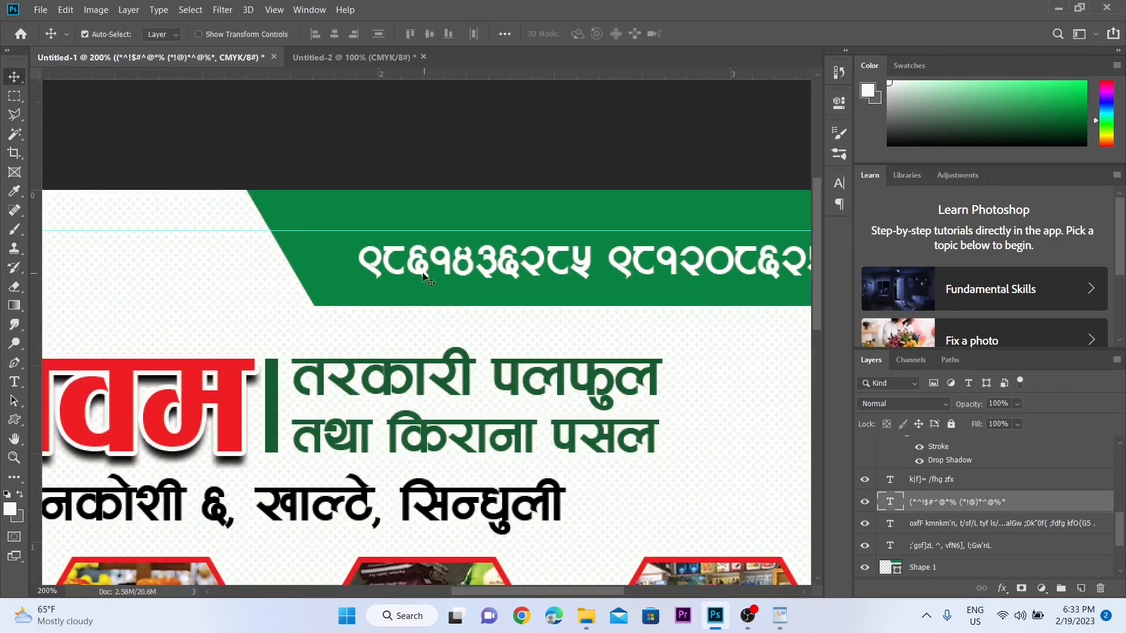
{"action": "scroll", "coordinate": [451, 276], "scroll_direction": "right", "scroll_amount": 2}
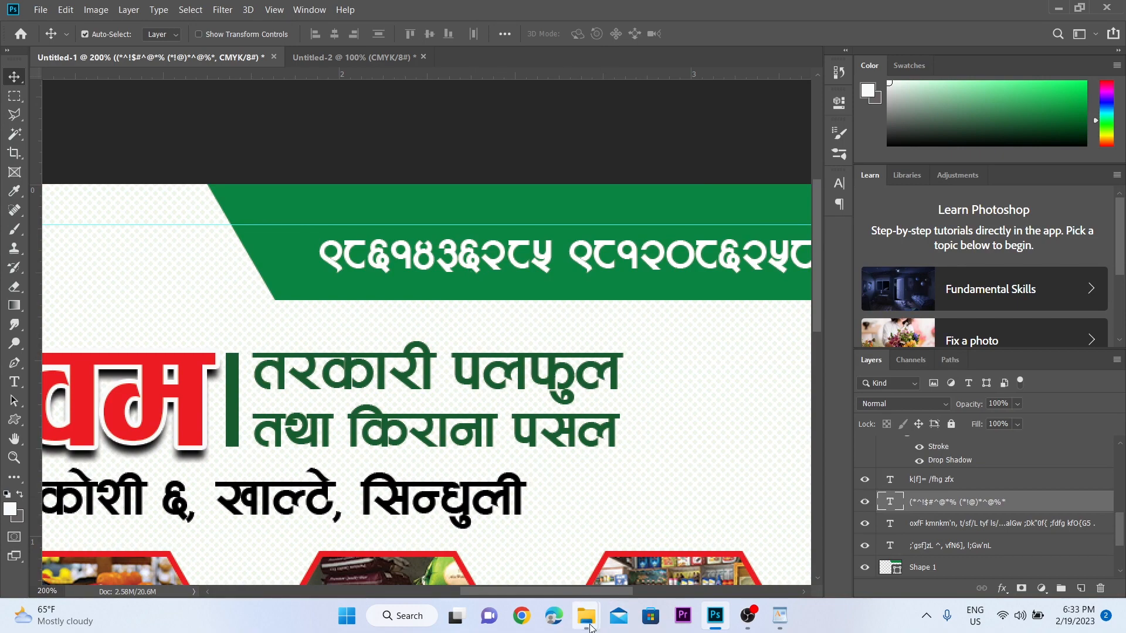
- Drag the telephone-call image from the Picture folder onto the card and move it over the numbers
{"action": "mouse_move", "coordinate": [586, 616]}
{"action": "left_click", "coordinate": [646, 546]}
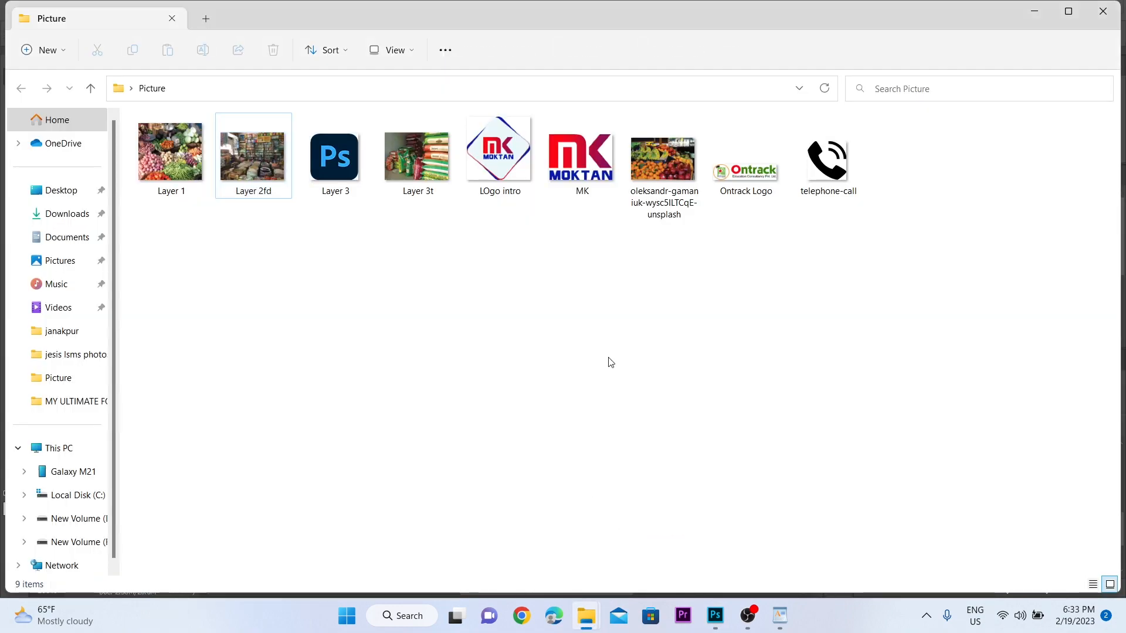
{"action": "left_click", "coordinate": [832, 157]}
{"action": "left_click_drag", "start_coordinate": [833, 157], "coordinate": [575, 487]}
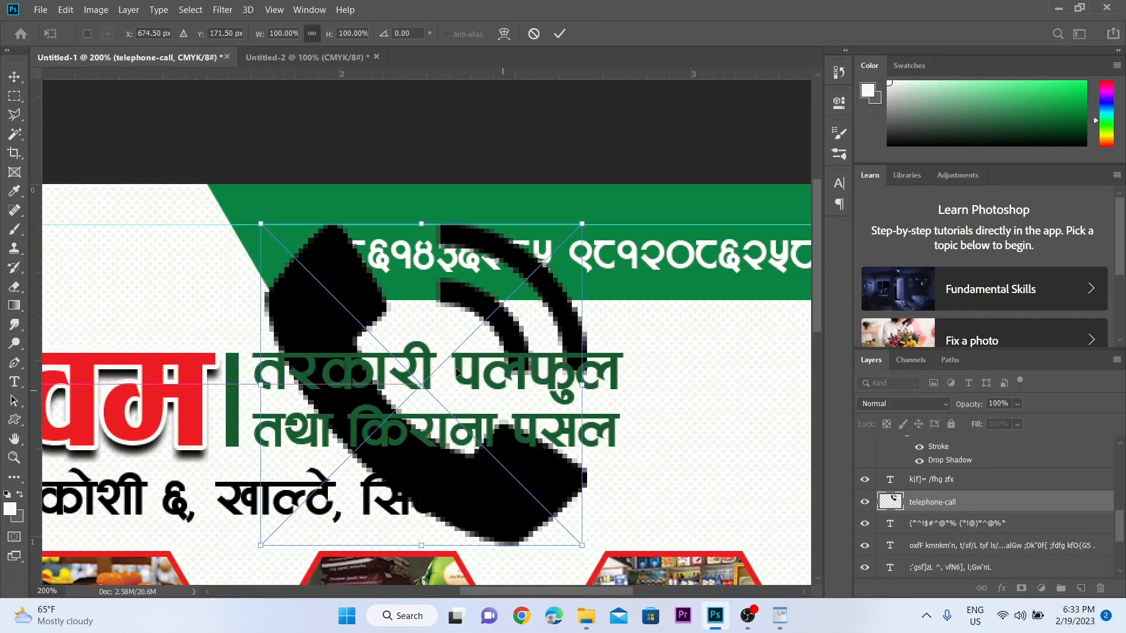
{"action": "left_click_drag", "start_coordinate": [502, 386], "coordinate": [447, 362]}
{"action": "key", "text": "Return"}
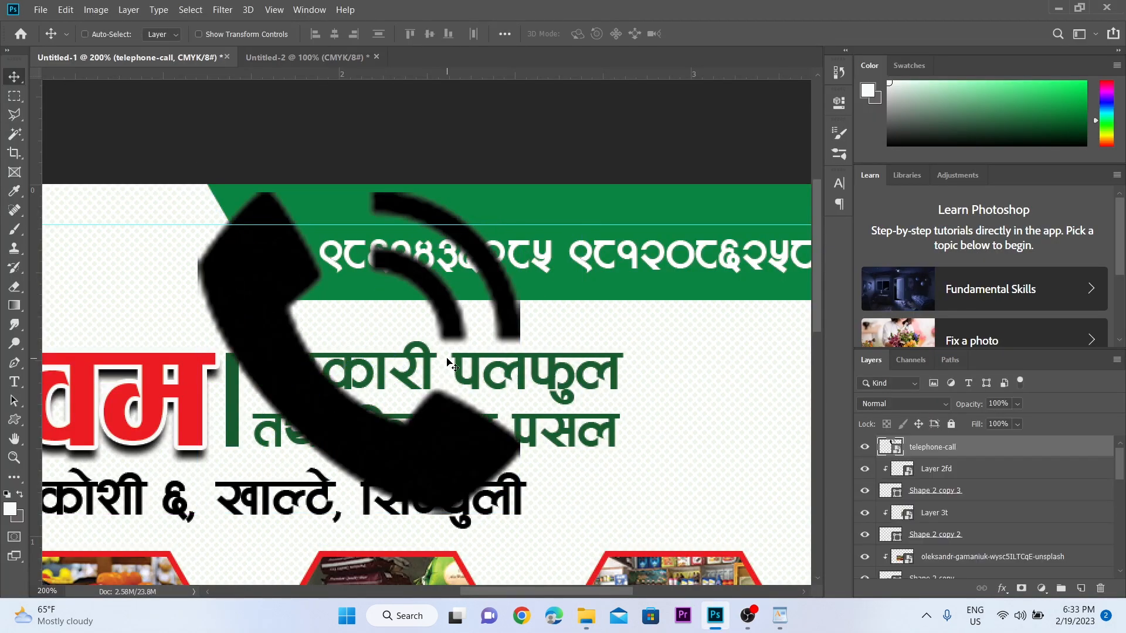
{"action": "left_click_drag", "start_coordinate": [257, 276], "coordinate": [289, 263]}
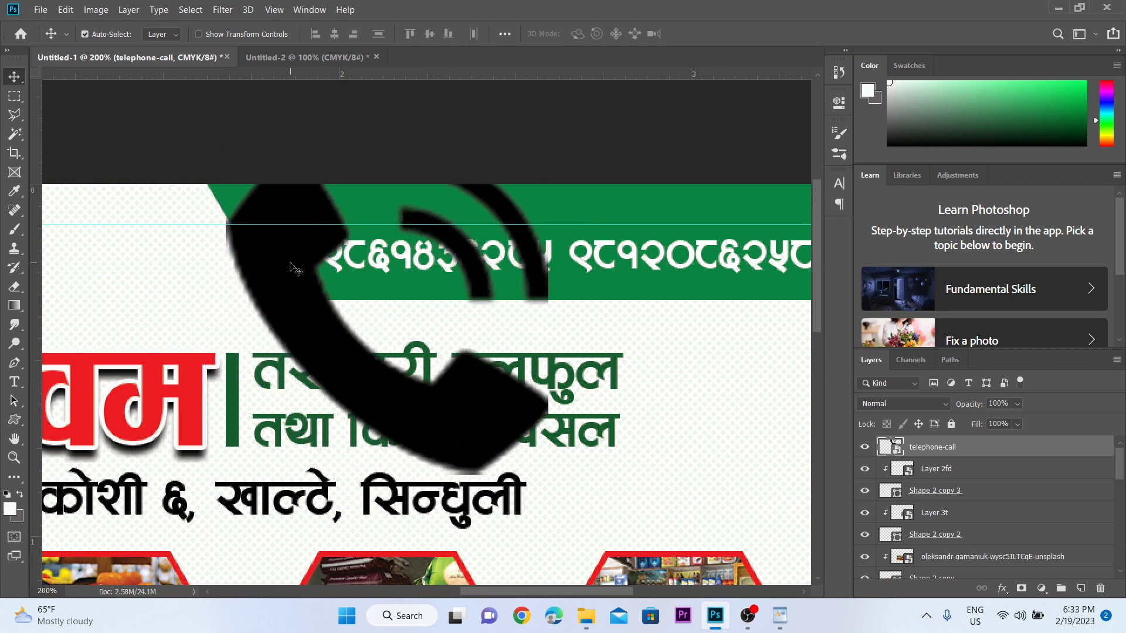
- Apply a white Color Overlay layer style to the telephone-call layer
{"action": "right_click", "coordinate": [969, 447]}
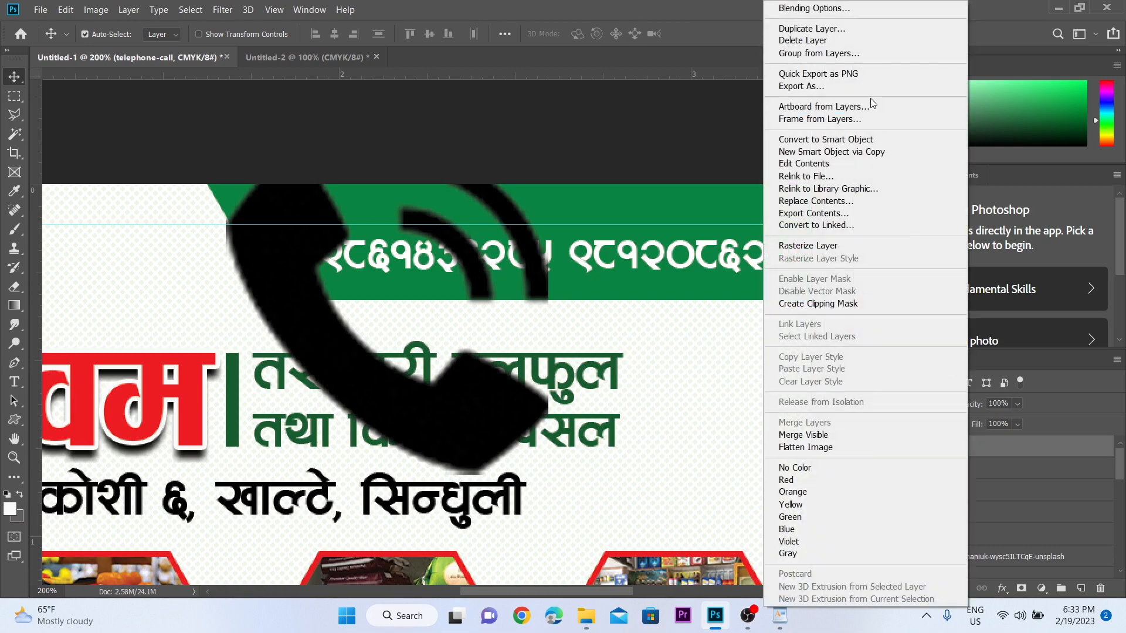
{"action": "left_click", "coordinate": [850, 10]}
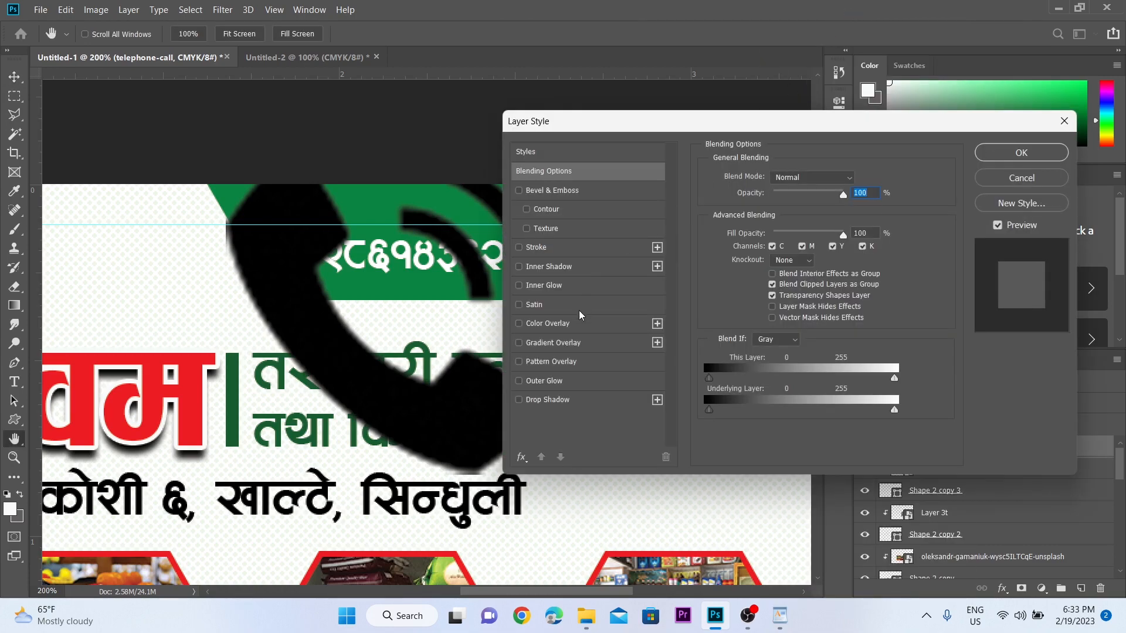
{"action": "left_click", "coordinate": [573, 325]}
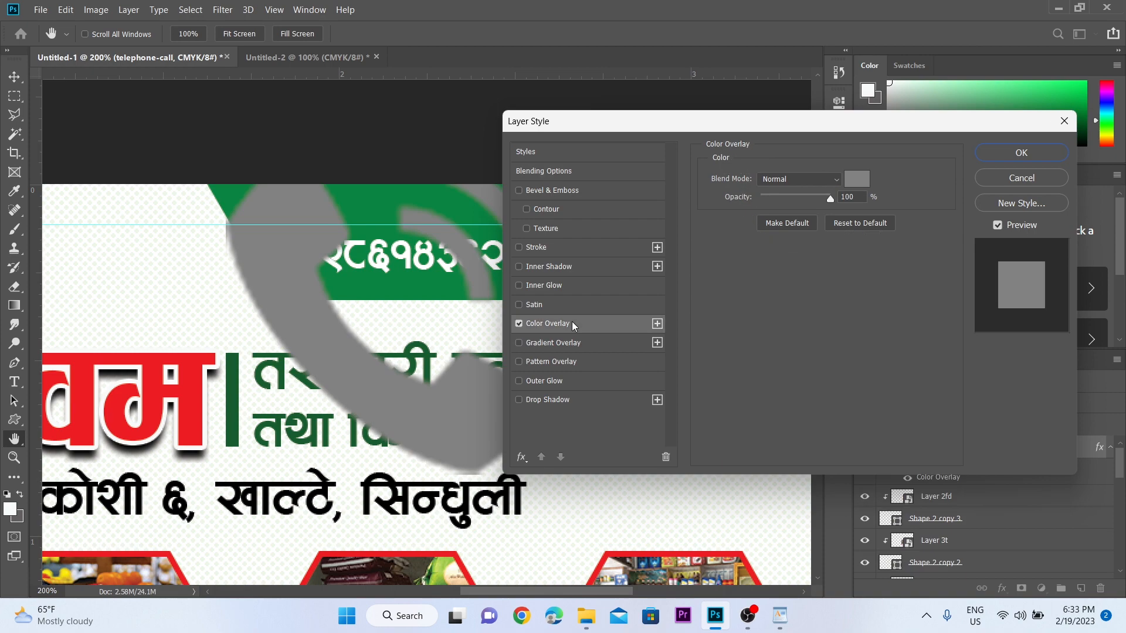
{"action": "left_click", "coordinate": [860, 180]}
{"action": "left_click", "coordinate": [478, 114]}
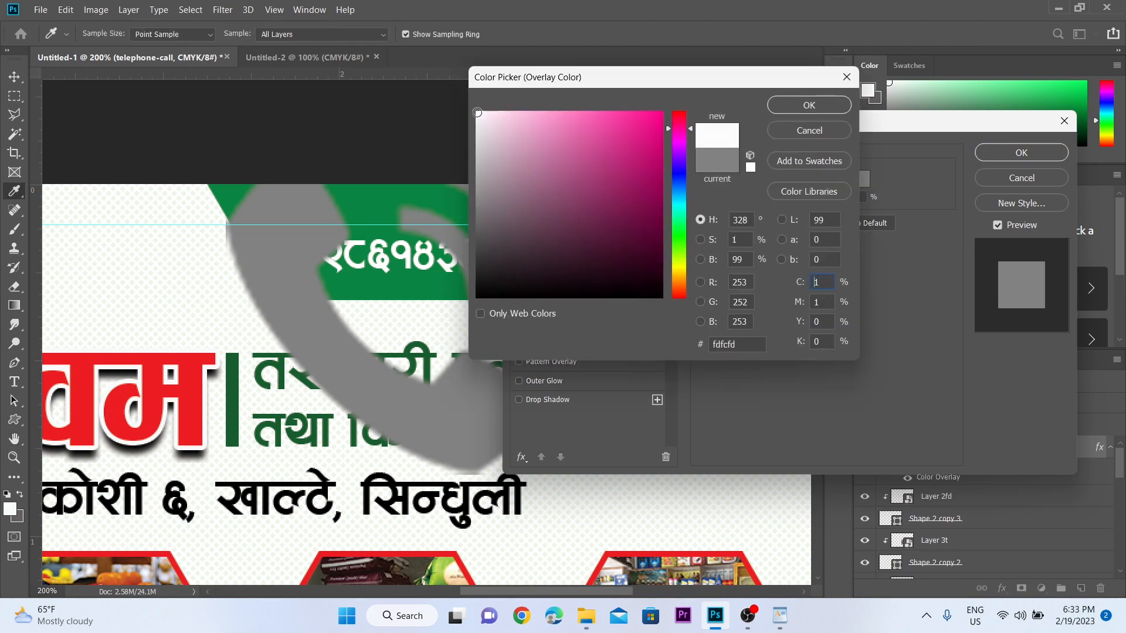
{"action": "left_click", "coordinate": [810, 105]}
{"action": "left_click", "coordinate": [1021, 153]}
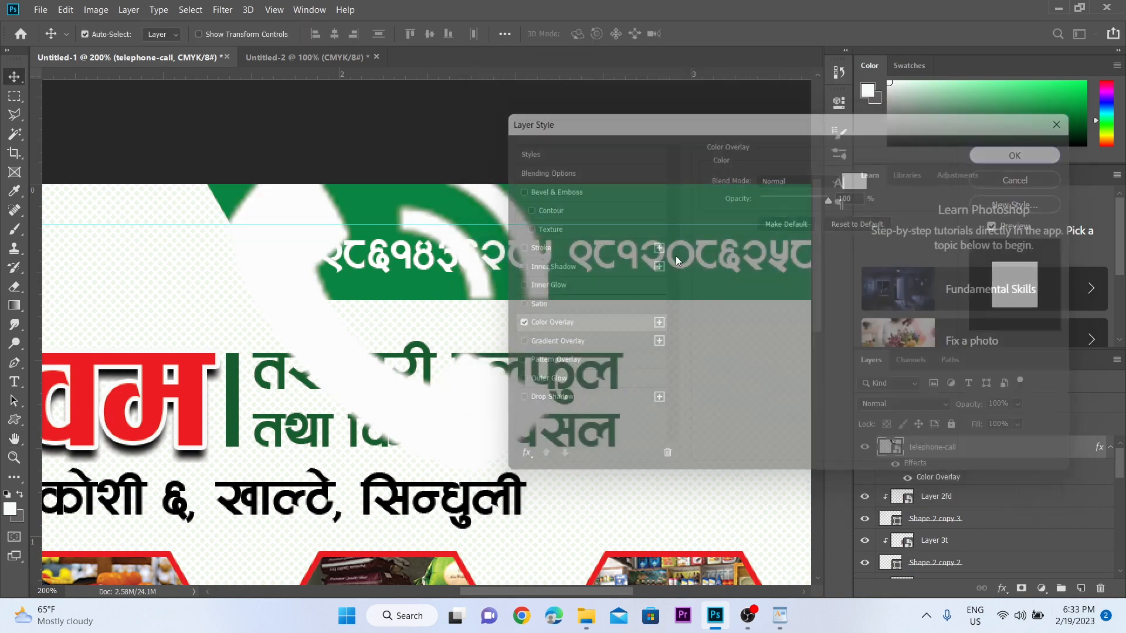
- Scale the phone icon down to about 18% and place it just left of the numbers
{"action": "key", "text": "v"}
{"action": "key", "text": "ctrl+t"}
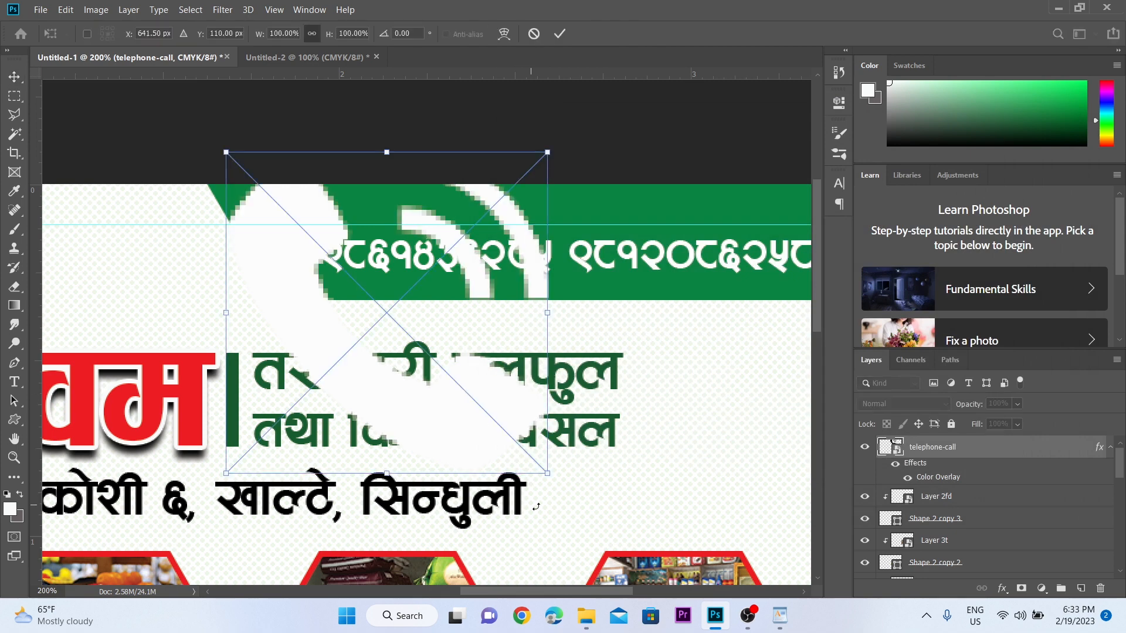
{"action": "left_click_drag", "start_coordinate": [548, 474], "coordinate": [298, 268]}
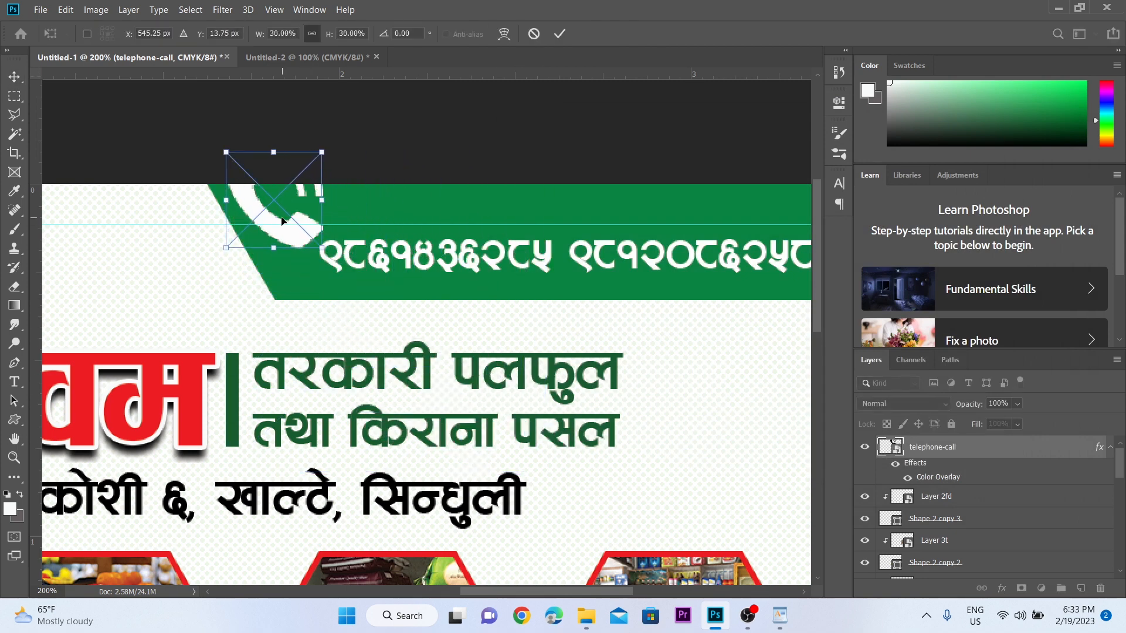
{"action": "left_click_drag", "start_coordinate": [284, 221], "coordinate": [311, 276]}
{"action": "left_click_drag", "start_coordinate": [255, 206], "coordinate": [301, 247]}
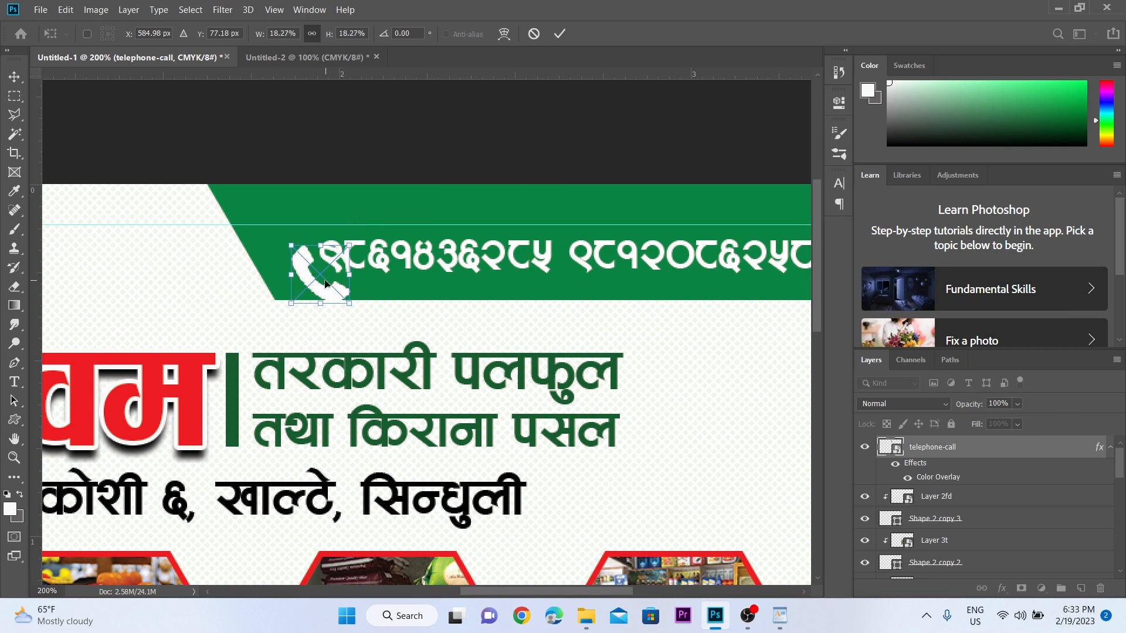
{"action": "left_click_drag", "start_coordinate": [329, 283], "coordinate": [294, 264]}
{"action": "key", "text": "Return"}
- Replace the space between the two phone numbers with a comma
{"action": "left_click_drag", "start_coordinate": [424, 261], "coordinate": [317, 251]}
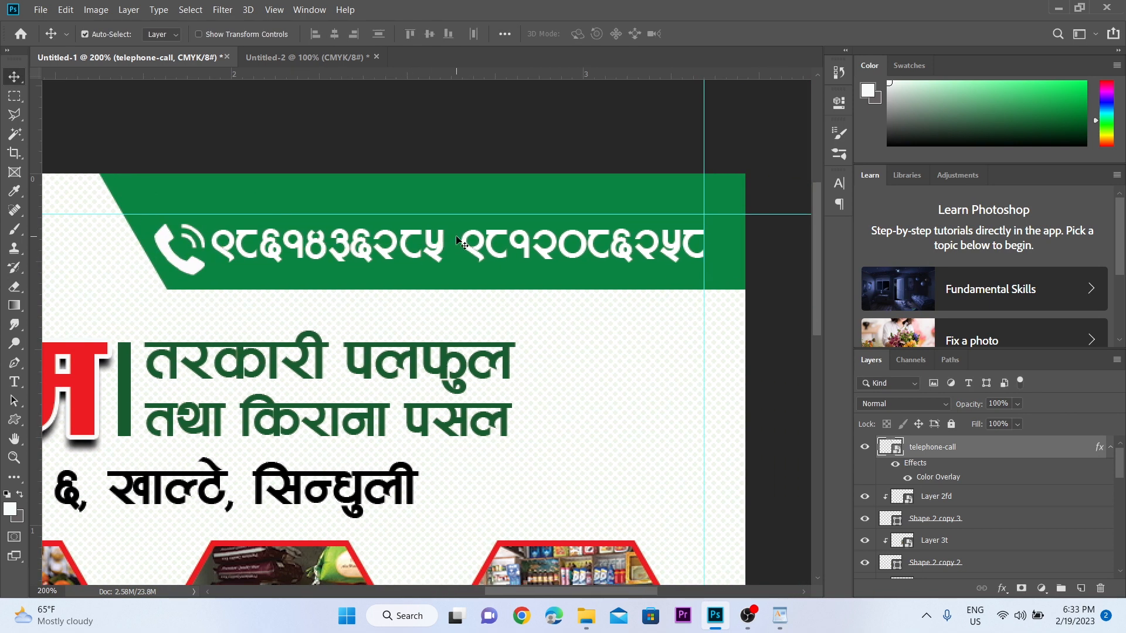
{"action": "double_click", "coordinate": [457, 238]}
{"action": "left_click", "coordinate": [457, 238]}
{"action": "key", "text": "BackSpace"}
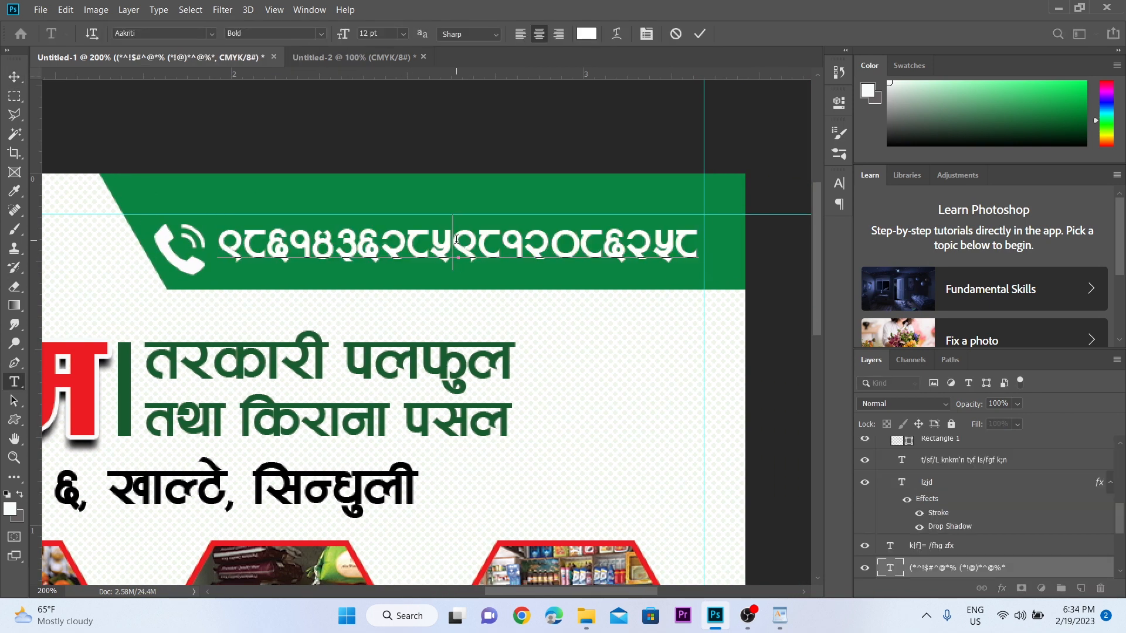
{"action": "type", "text": ","}
{"action": "left_click", "coordinate": [14, 76]}
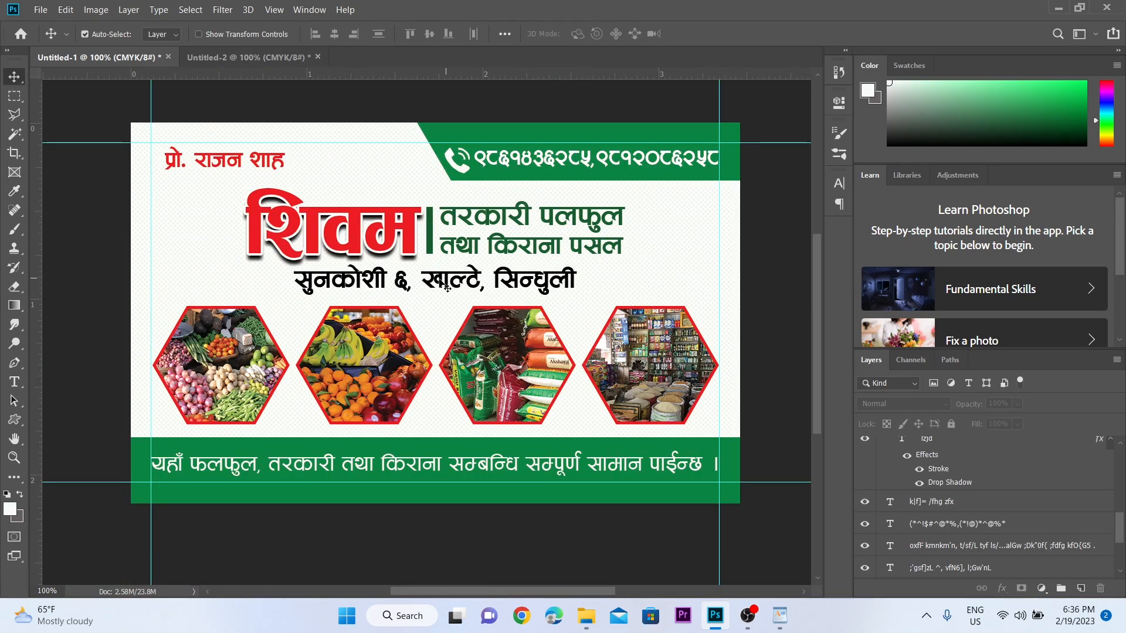
- Change the address line's font style from Bold to Regular
{"action": "left_click", "coordinate": [456, 285]}
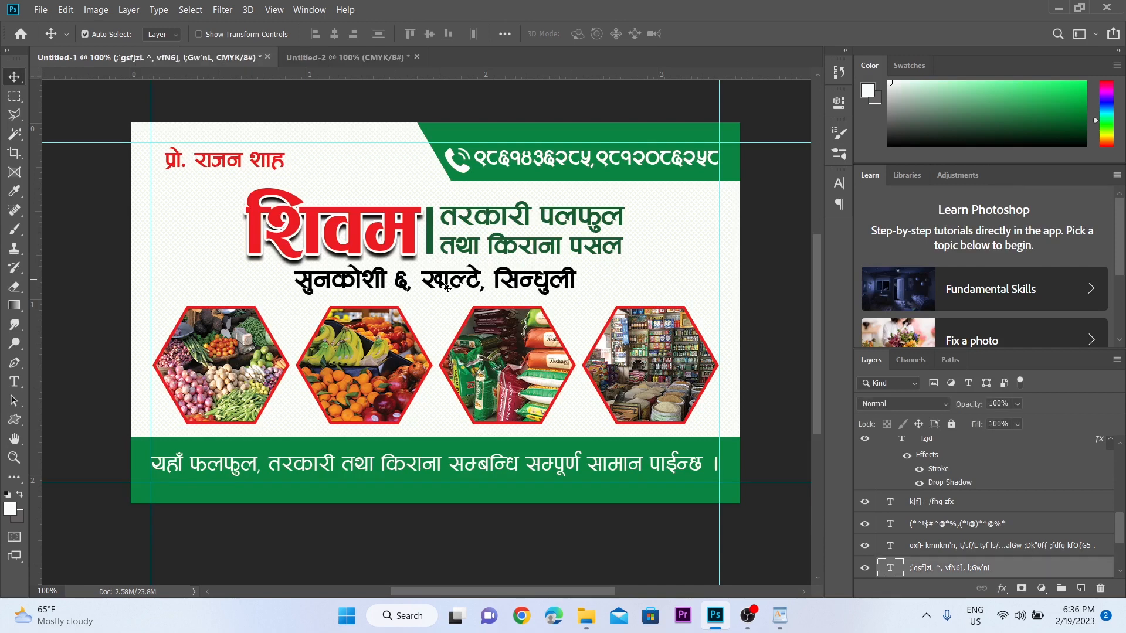
{"action": "left_click", "coordinate": [841, 184]}
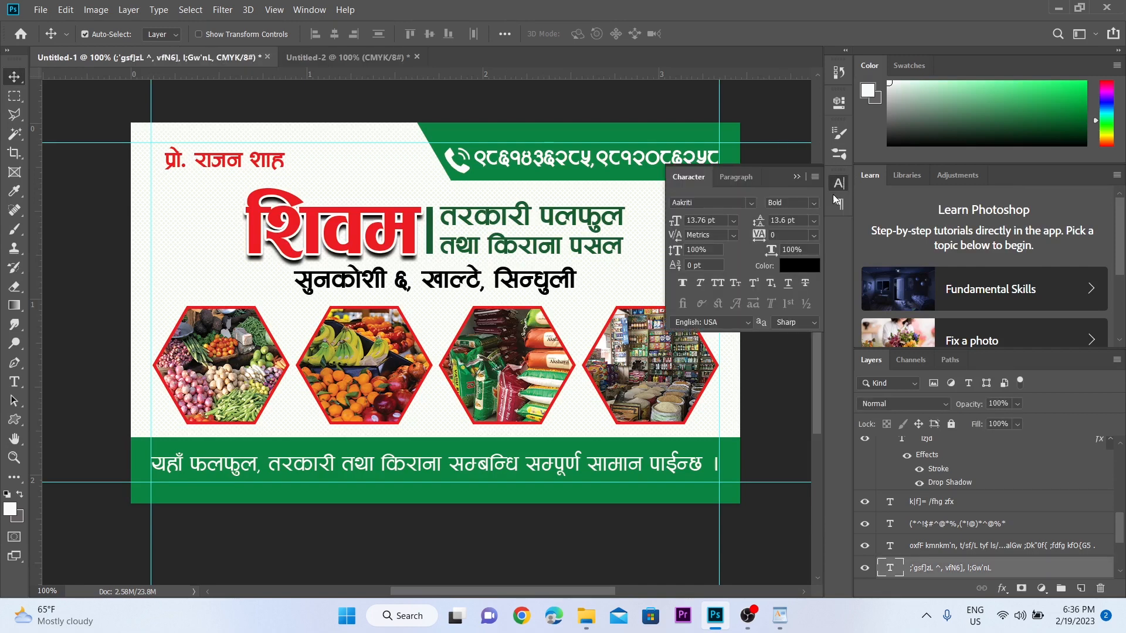
{"action": "left_click", "coordinate": [814, 203]}
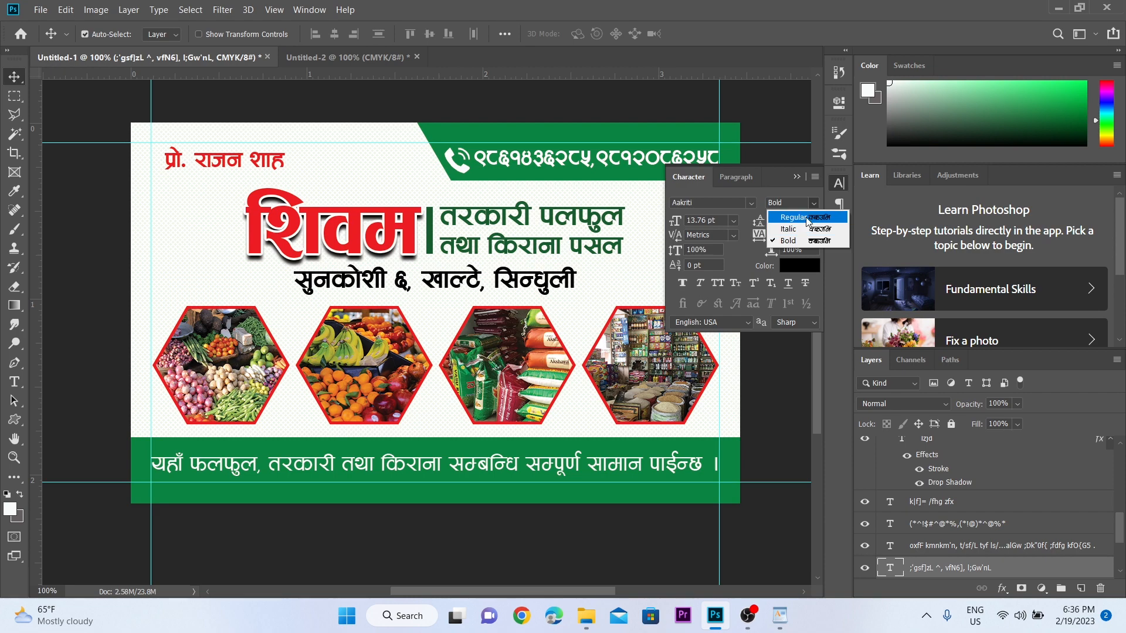
{"action": "left_click", "coordinate": [807, 218]}
{"action": "left_click", "coordinate": [797, 177]}
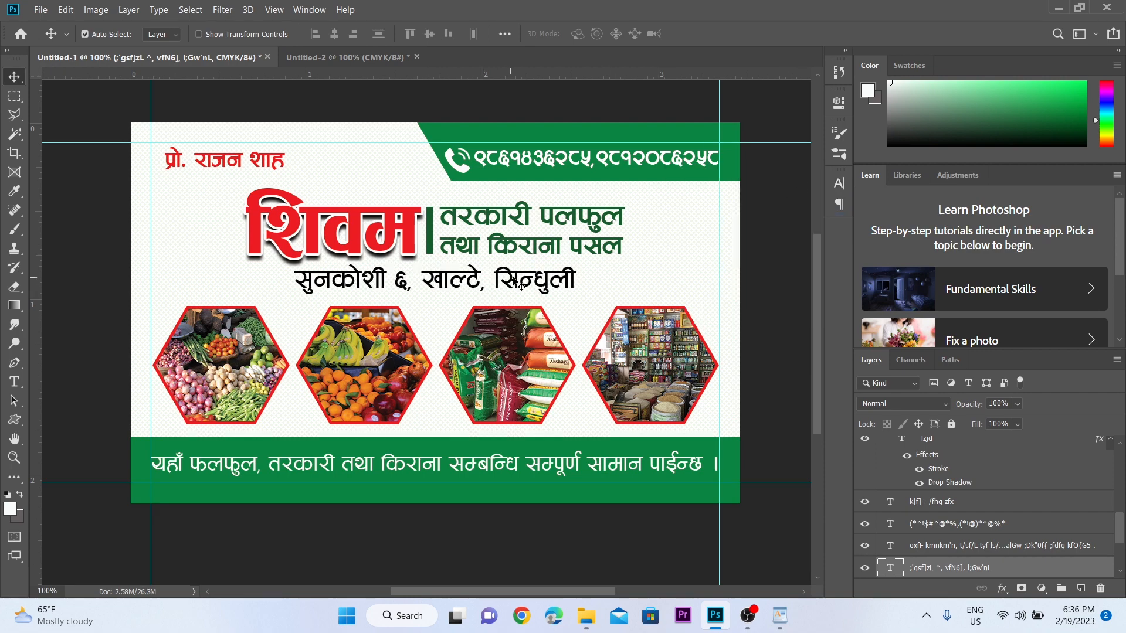
- Align the address line to the horizontal centre of the canvas and deselect
{"action": "key", "text": "ctrl+a"}
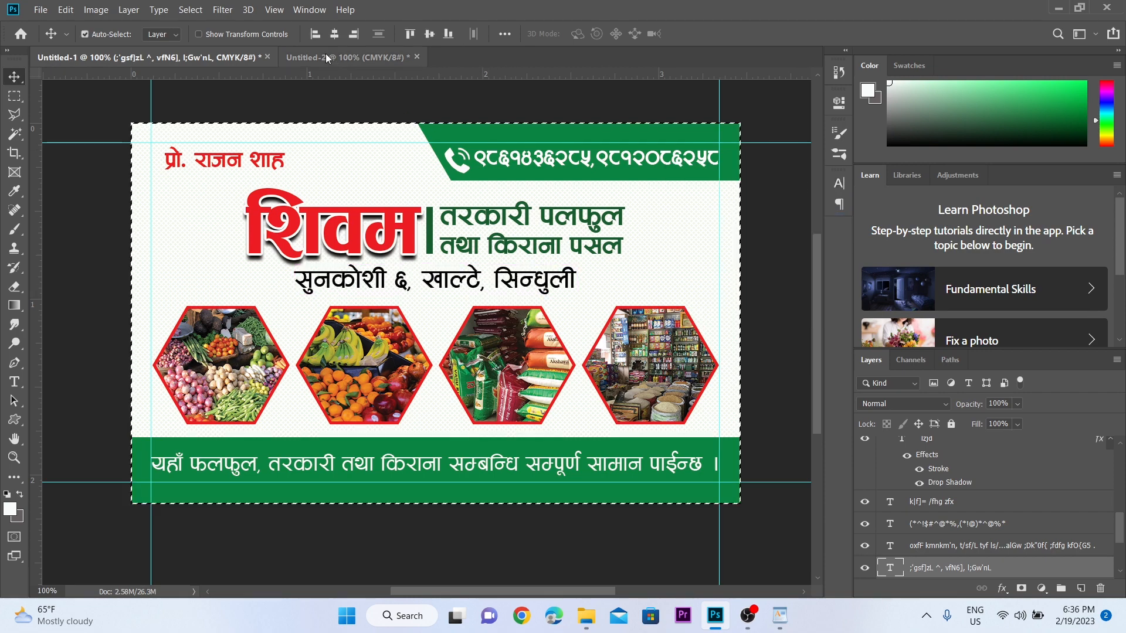
{"action": "left_click", "coordinate": [333, 38]}
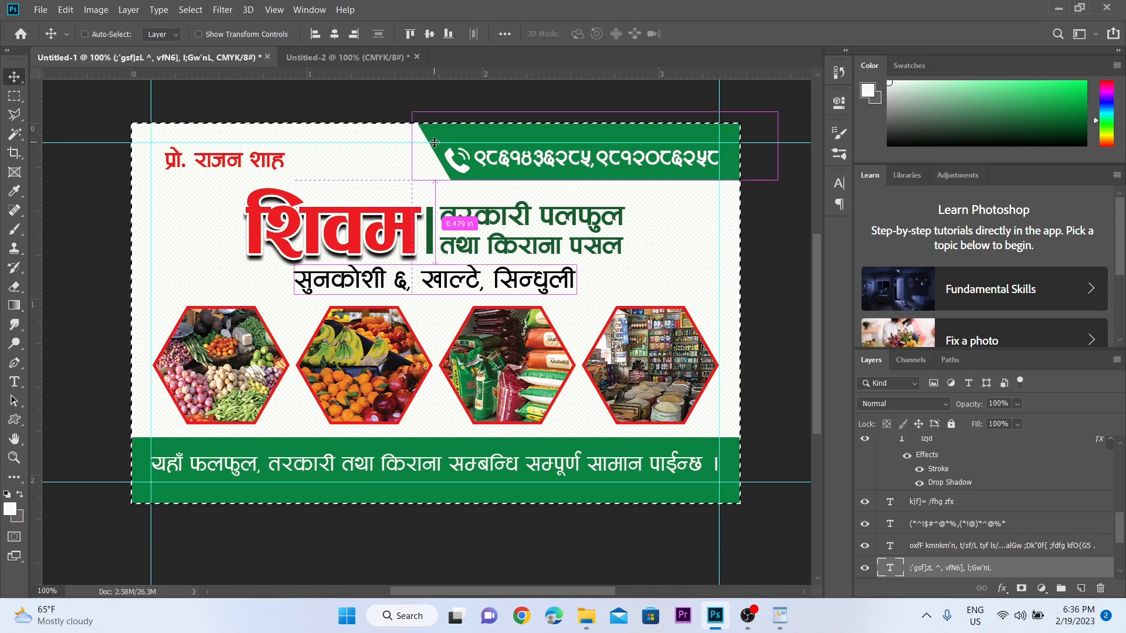
{"action": "key", "text": "ctrl+d"}
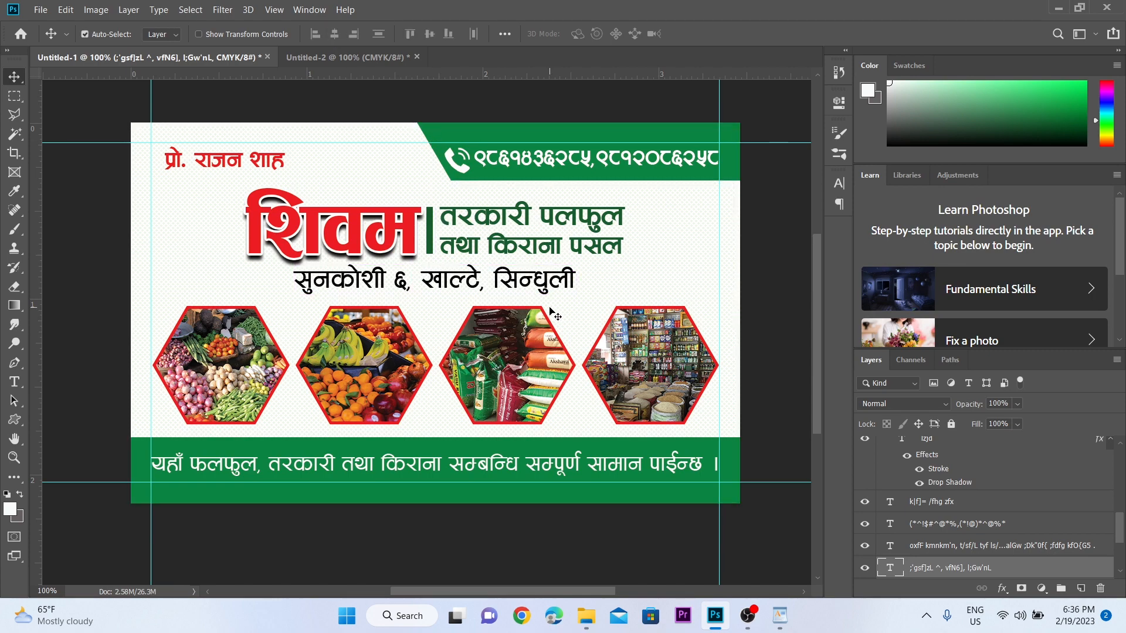
{"action": "key", "text": "Down"}
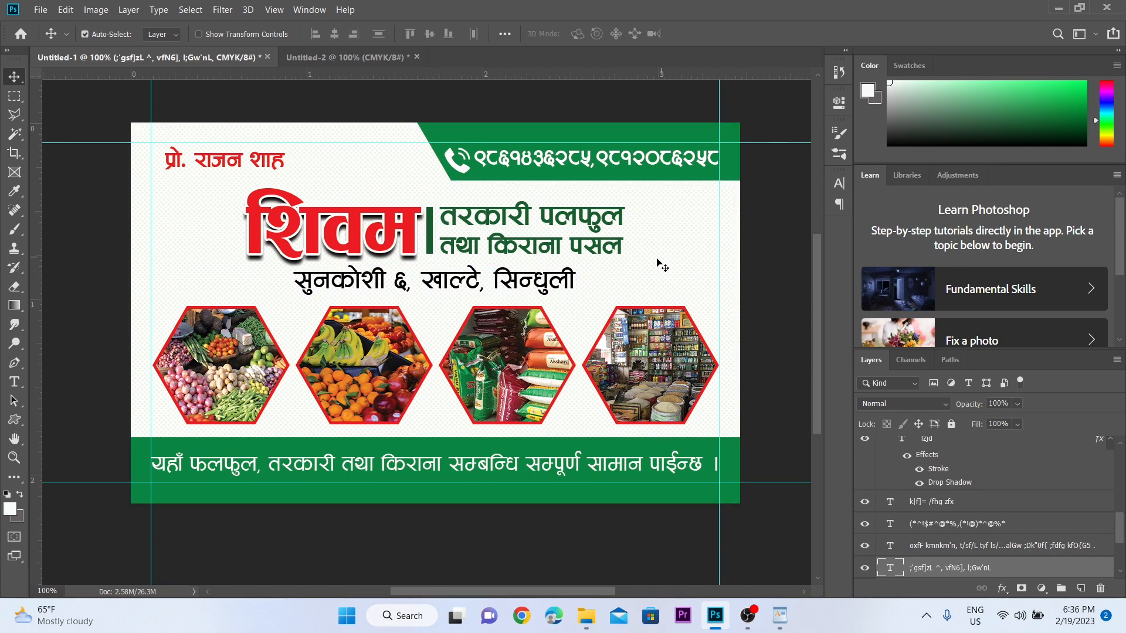
{"action": "left_click", "coordinate": [658, 261]}
- Lower Layer 2's opacity from 10% to 8% and apply Lock All to it
{"action": "scroll", "coordinate": [688, 277], "scroll_direction": "down", "scroll_amount": 1}
{"action": "scroll", "coordinate": [960, 507], "scroll_direction": "down", "scroll_amount": 3}
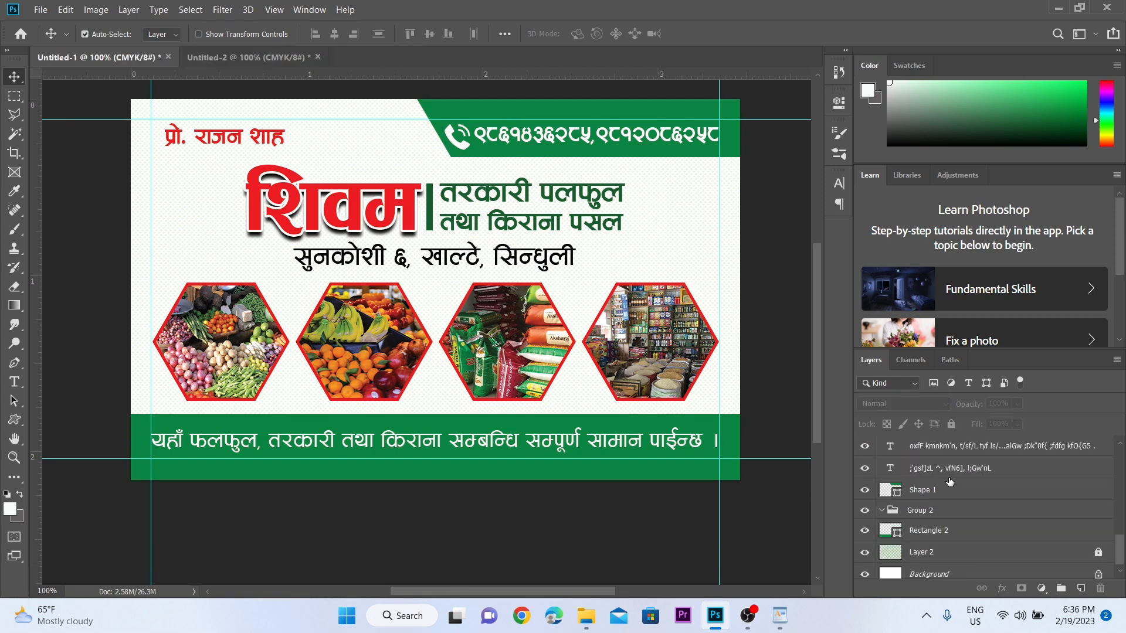
{"action": "left_click", "coordinate": [945, 548]}
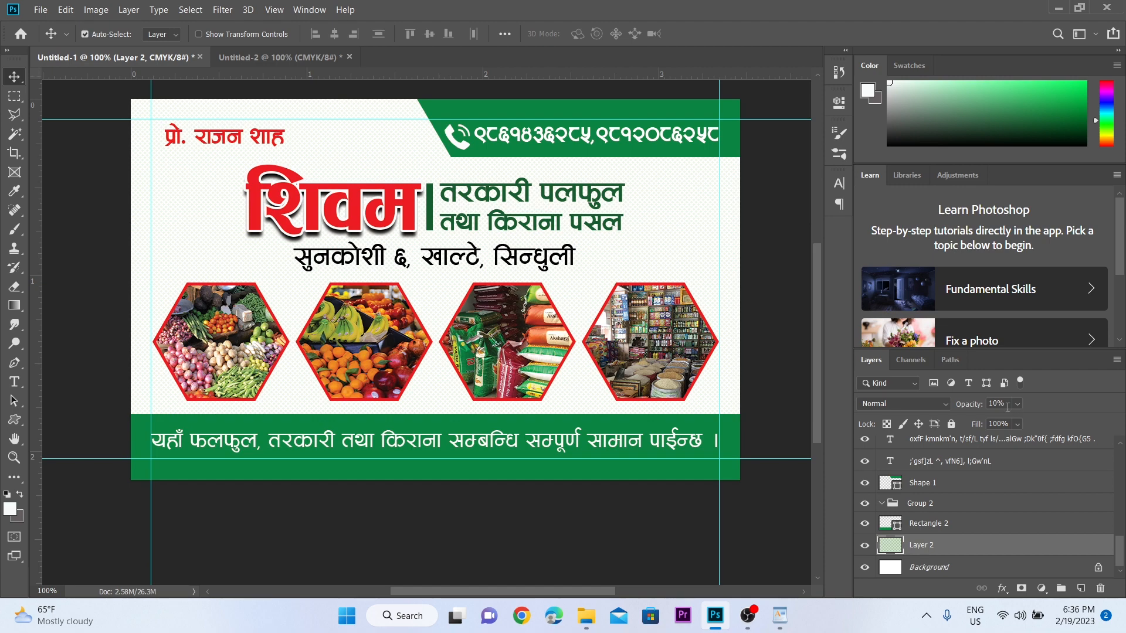
{"action": "left_click", "coordinate": [993, 405]}
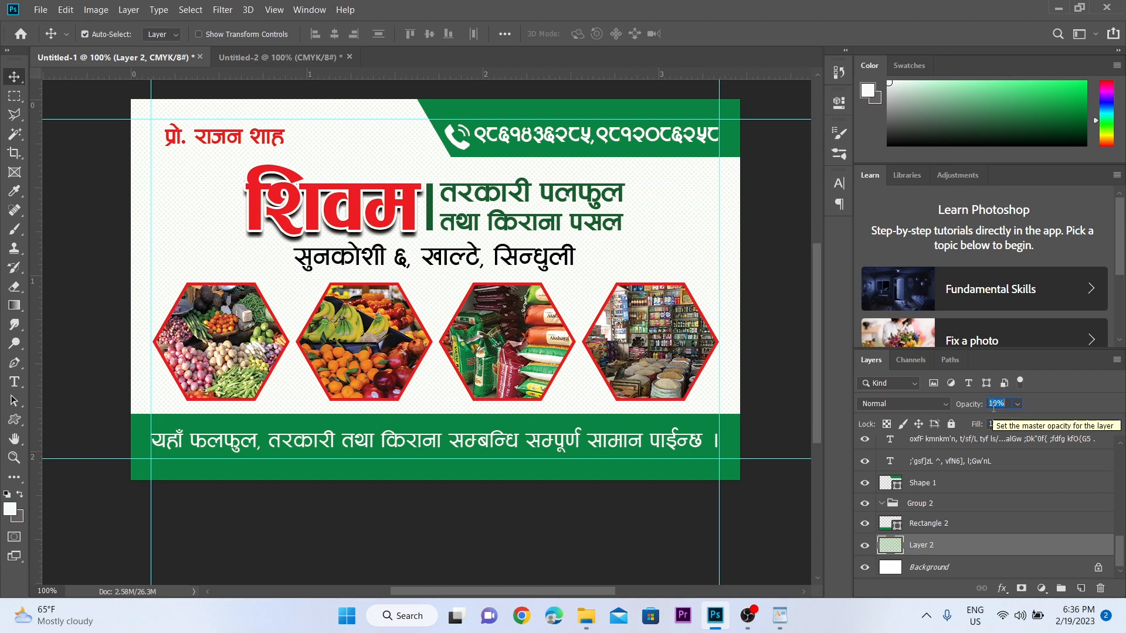
{"action": "type", "text": "8"}
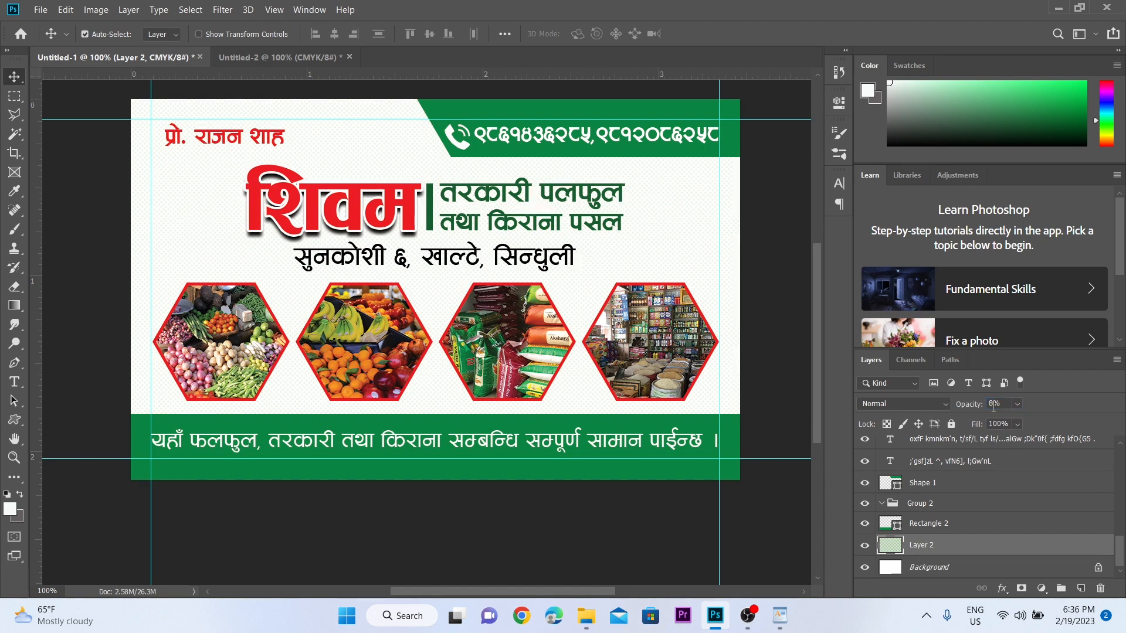
{"action": "left_click", "coordinate": [953, 426]}
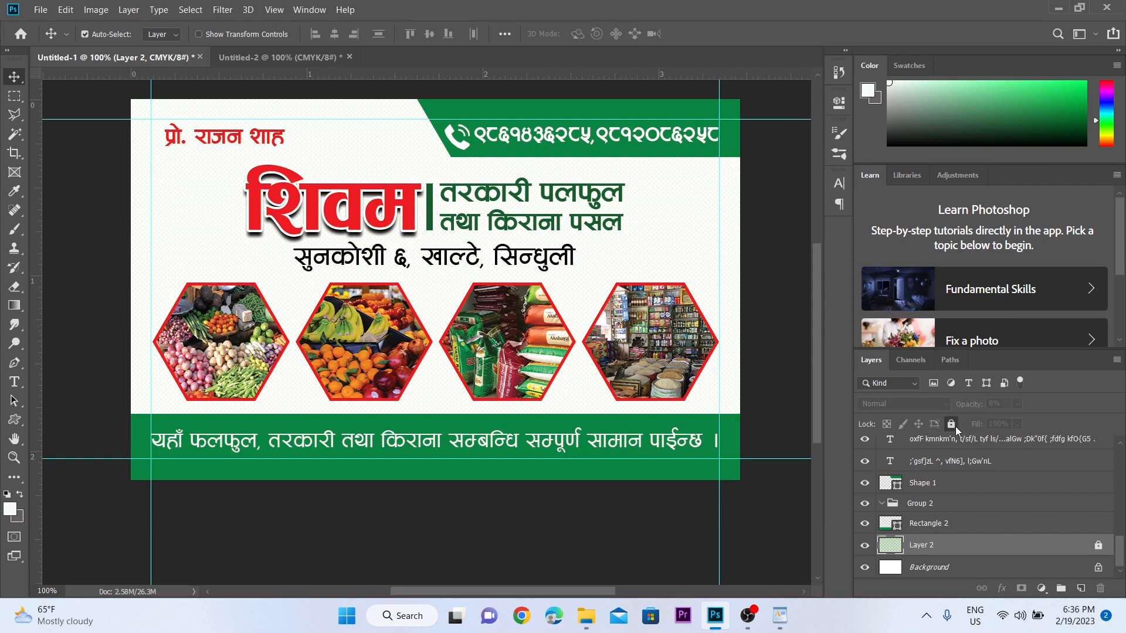
{"action": "scroll", "coordinate": [590, 305], "scroll_direction": "up", "scroll_amount": 3}
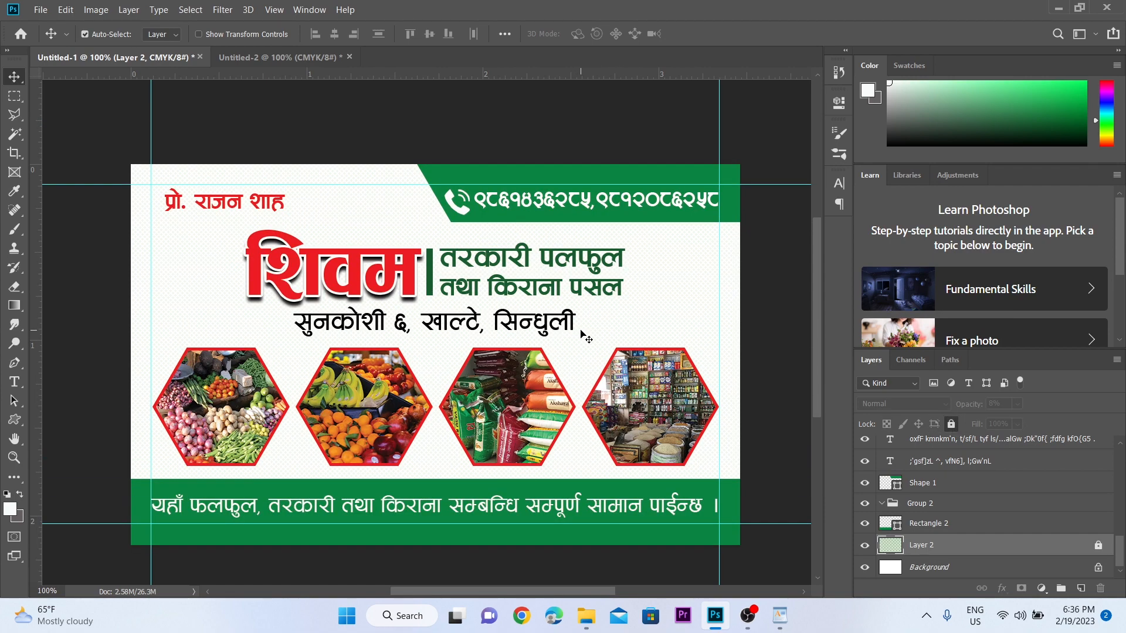